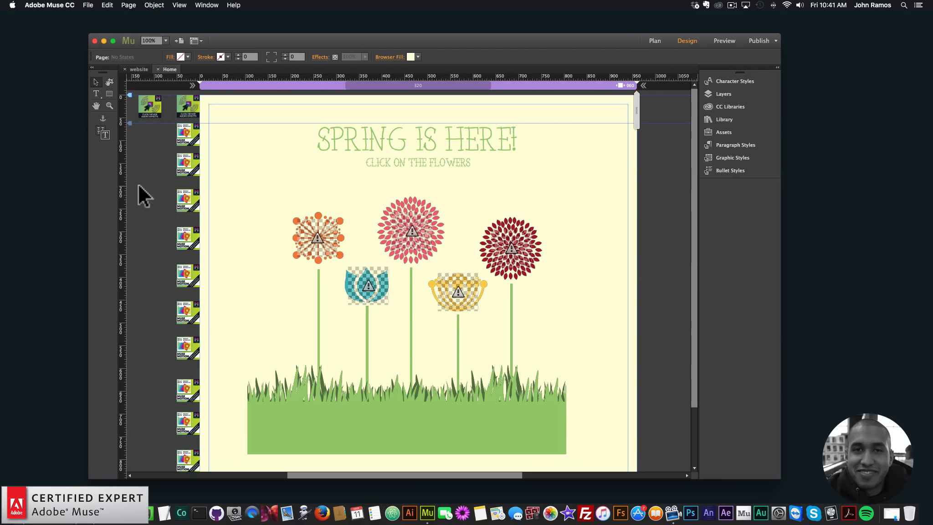
# Preview the page in the browser and click the orange flower to hear its sound.
pyautogui.click(88, 5)
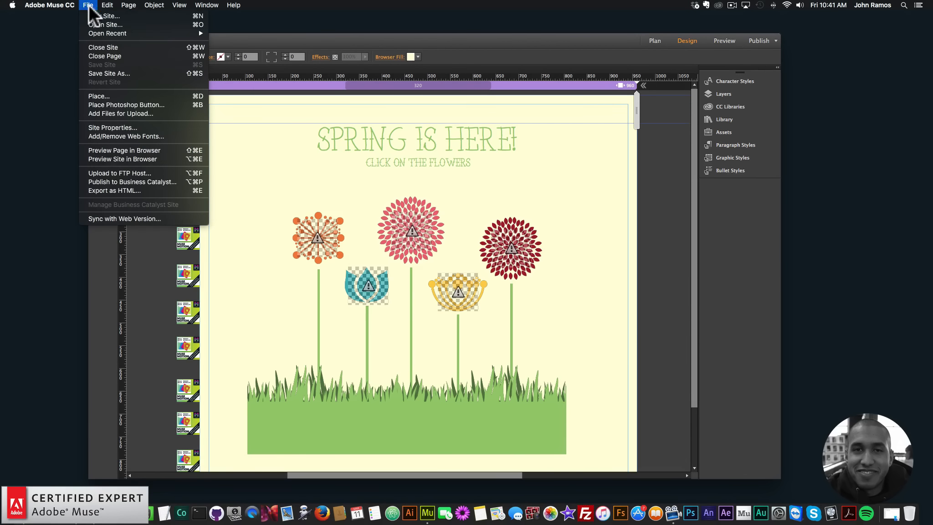
pyautogui.click(118, 149)
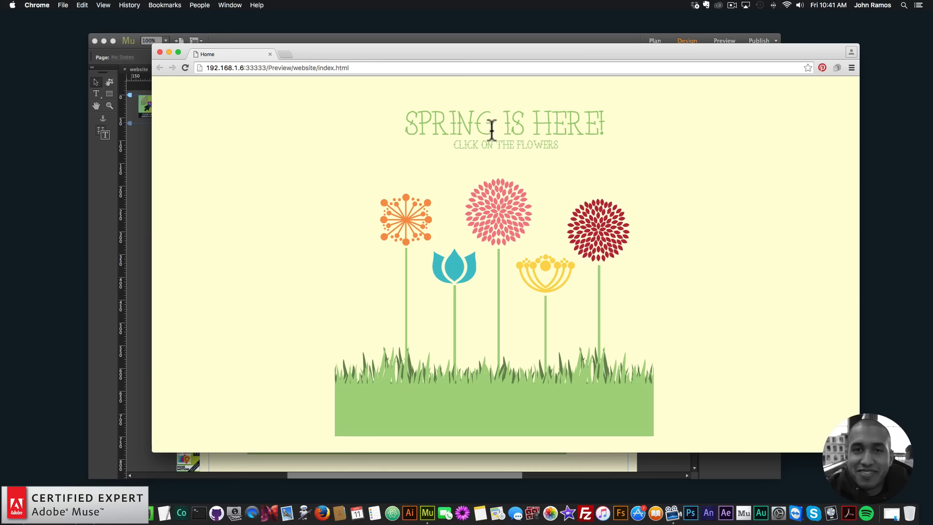
pyautogui.click(406, 221)
pyautogui.press('XF86AudioRaiseVolume')
pyautogui.press('XF86AudioLowerVolume')
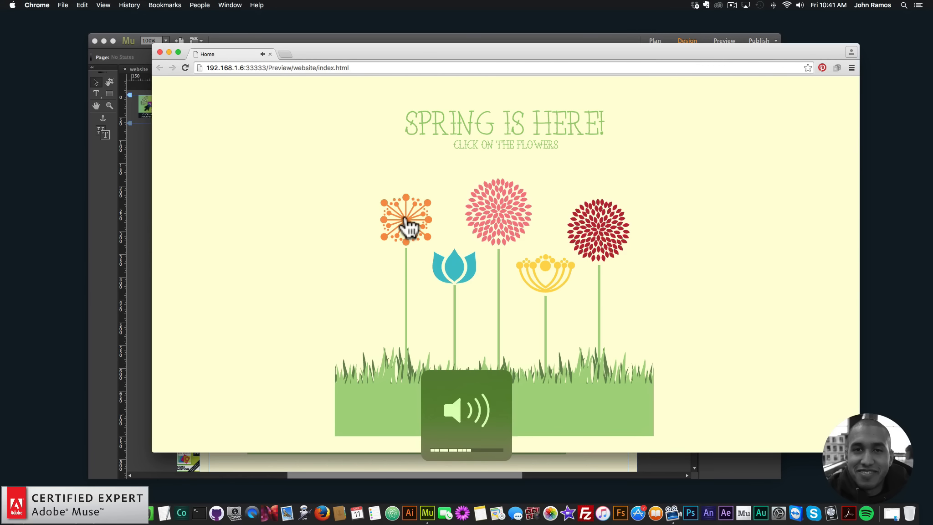
# Click the blue, yellow, pink and red flowers in the preview to test each click sound.
pyautogui.click(456, 273)
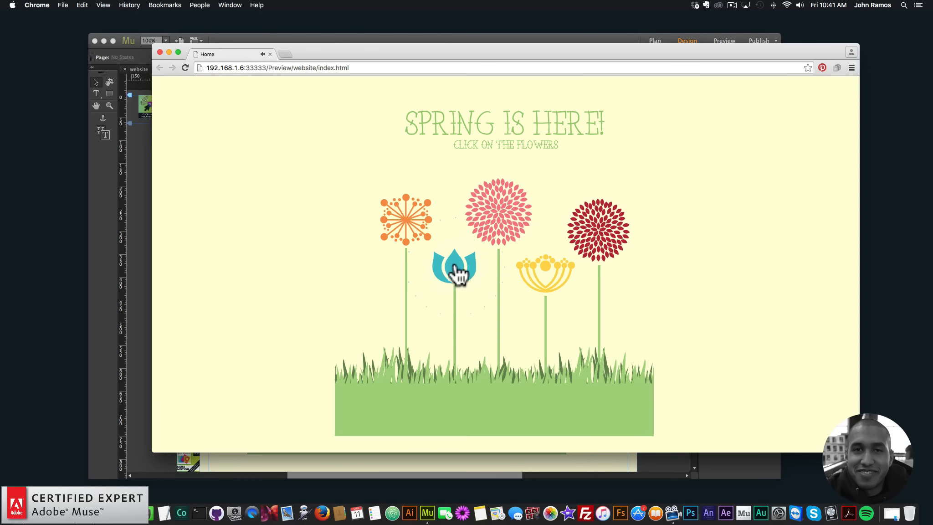
pyautogui.click(455, 274)
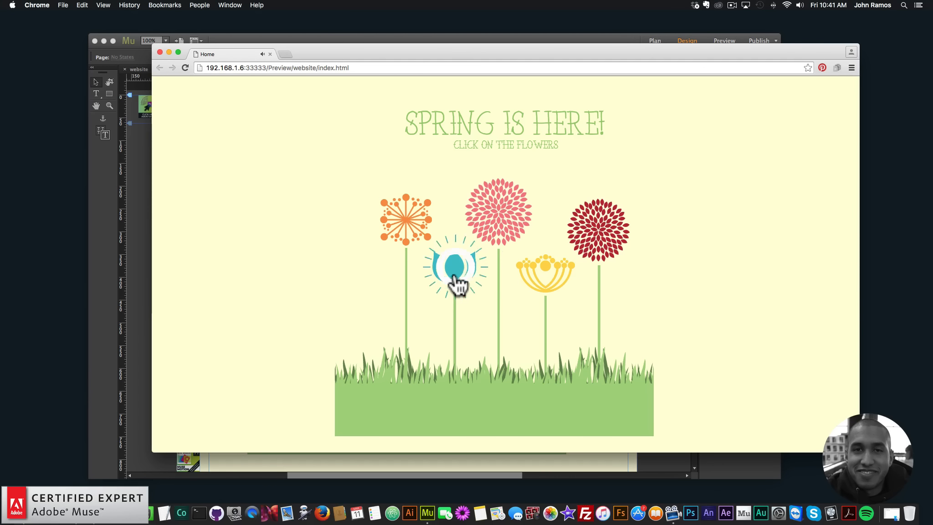
pyautogui.click(497, 216)
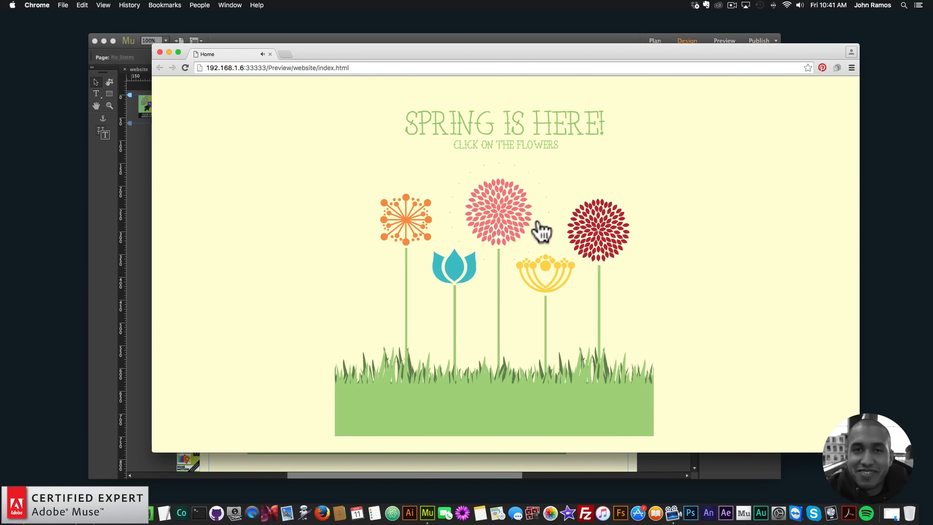
pyautogui.click(547, 277)
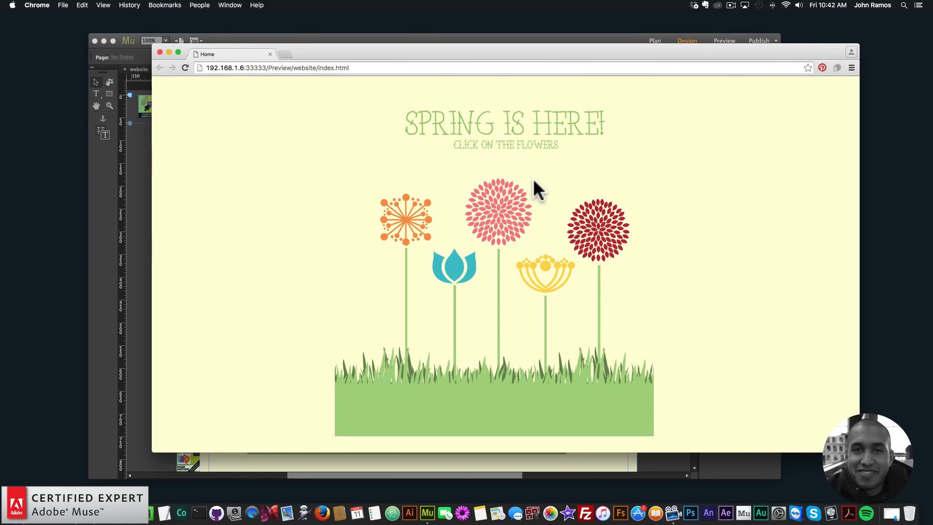
pyautogui.click(545, 274)
pyautogui.click(548, 283)
pyautogui.click(458, 271)
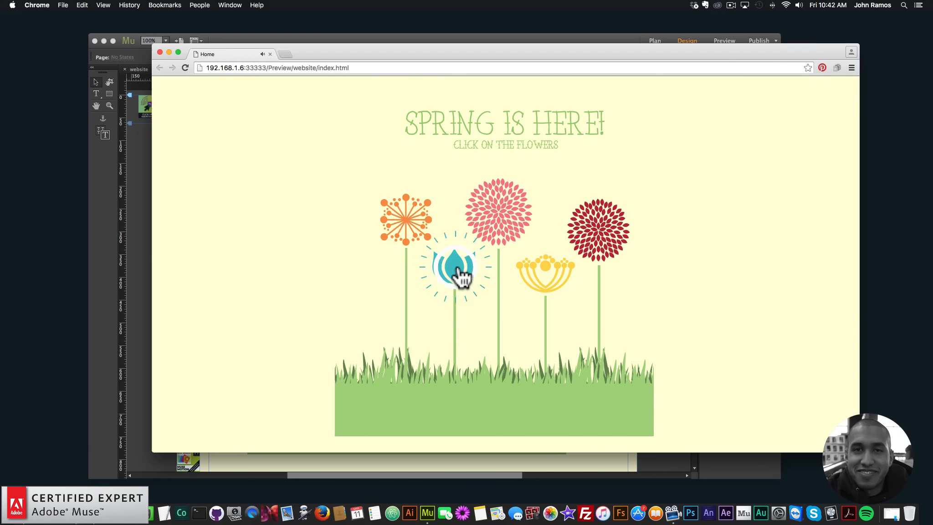
pyautogui.click(552, 278)
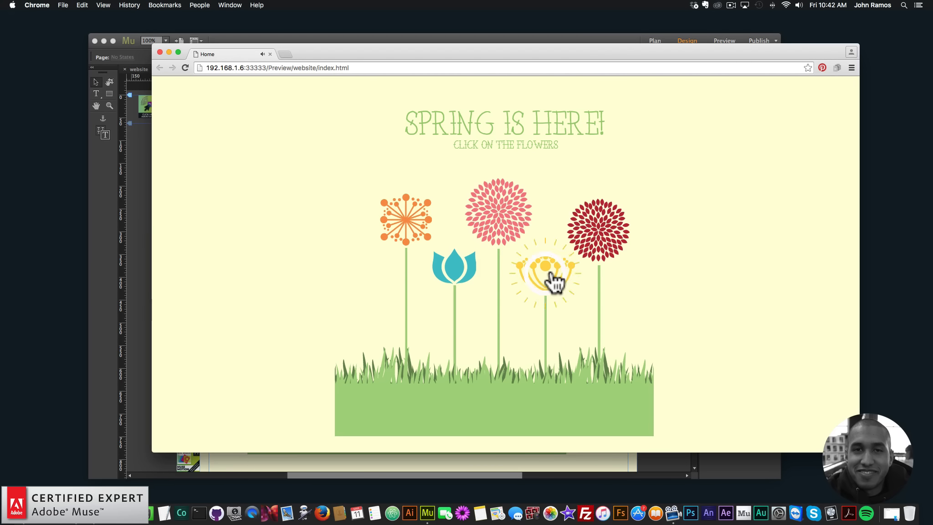
pyautogui.click(596, 234)
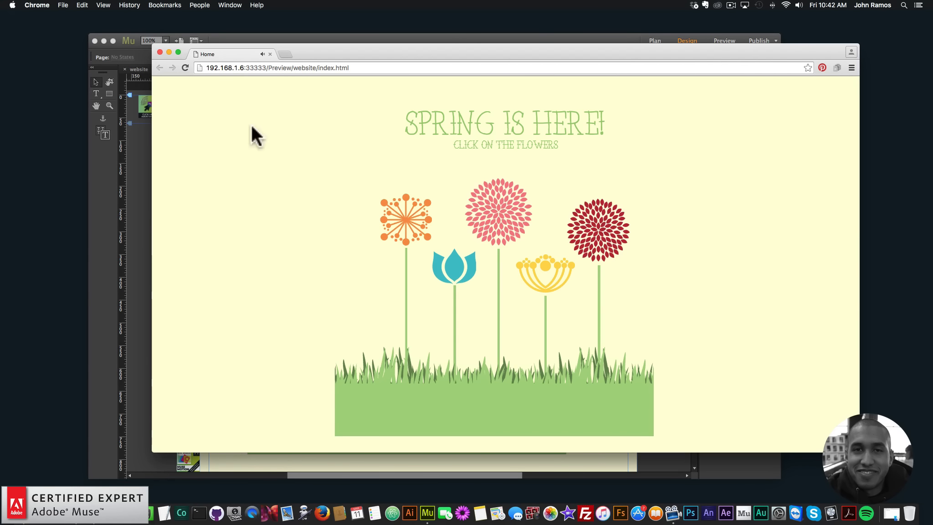
# Select the first Click/Hover Audio Effects widget and open its options to check the MP3 audio file.
pyautogui.click(365, 39)
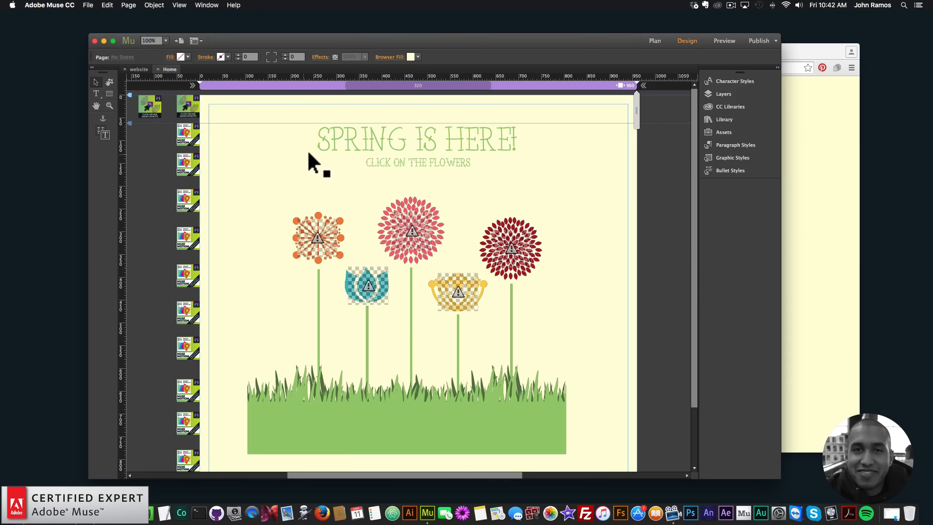
pyautogui.click(189, 107)
pyautogui.click(140, 104)
pyautogui.click(170, 94)
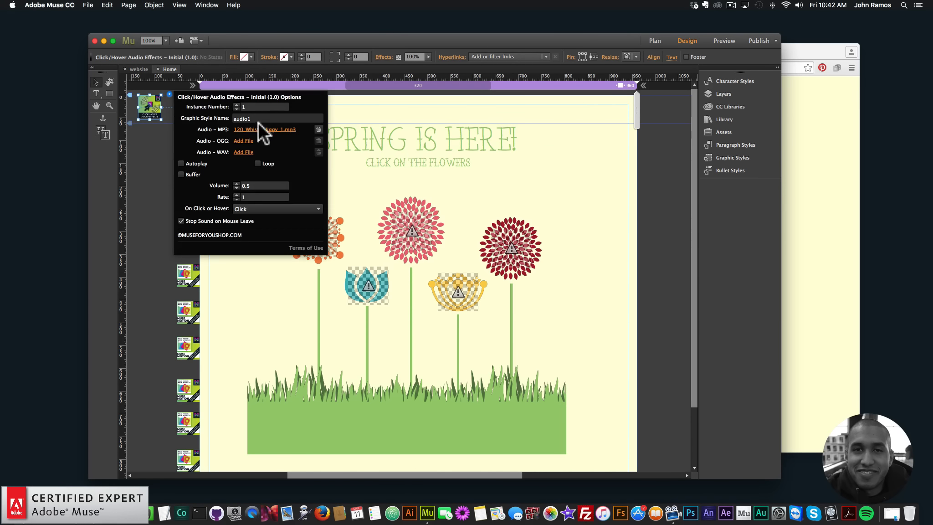
pyautogui.click(284, 130)
pyautogui.doubleClick(462, 143)
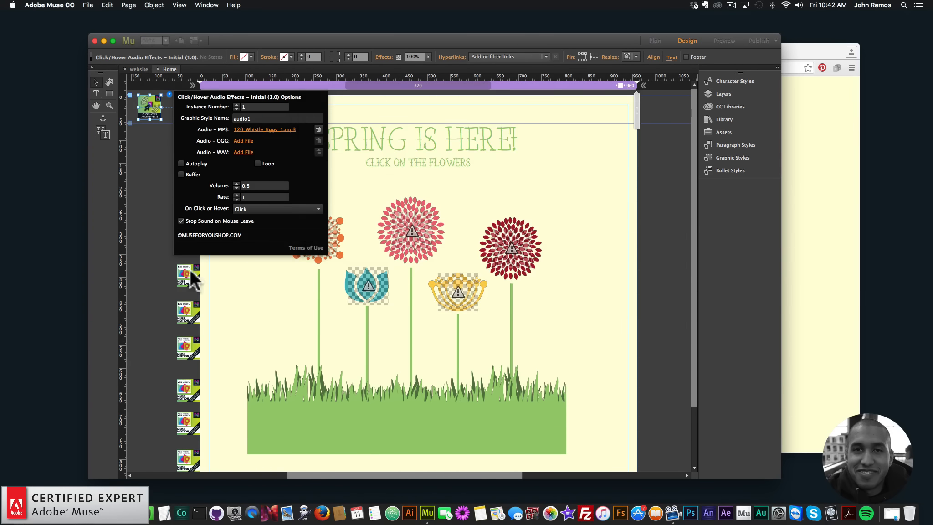
pyautogui.click(149, 231)
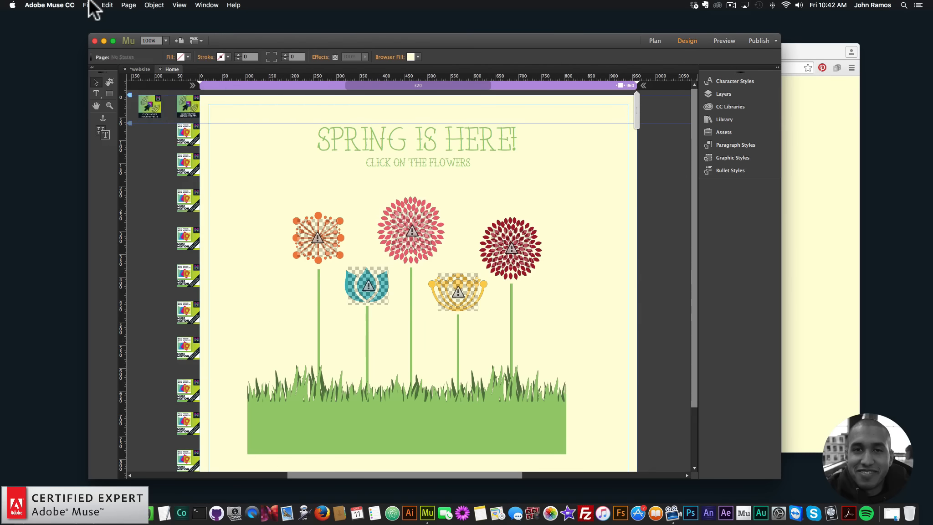
# Preview the page in the browser again and click the orange, pink and red flowers to test their sounds.
pyautogui.click(88, 5)
pyautogui.click(123, 150)
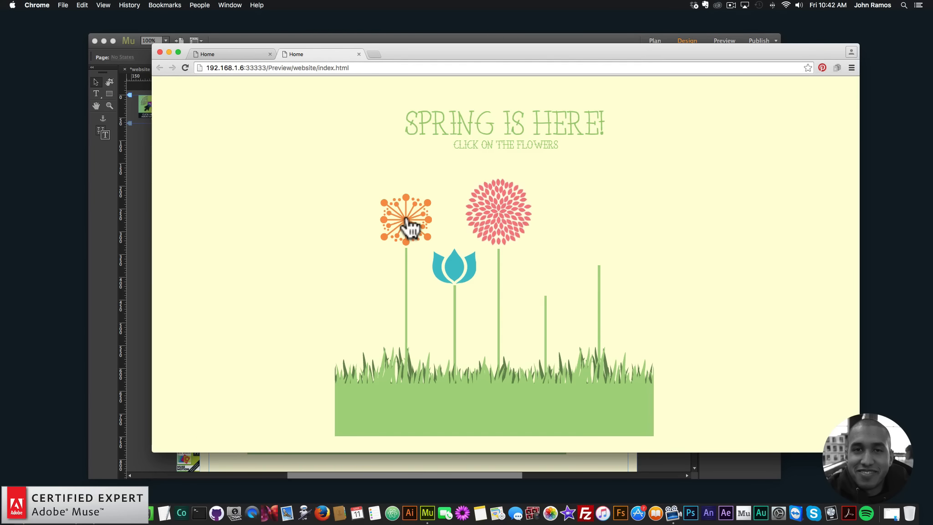
pyautogui.click(408, 225)
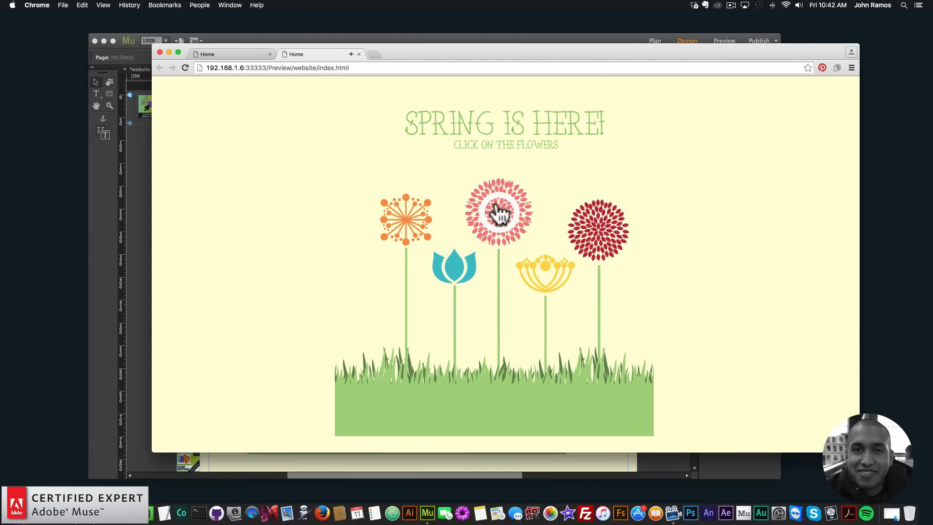
pyautogui.click(598, 244)
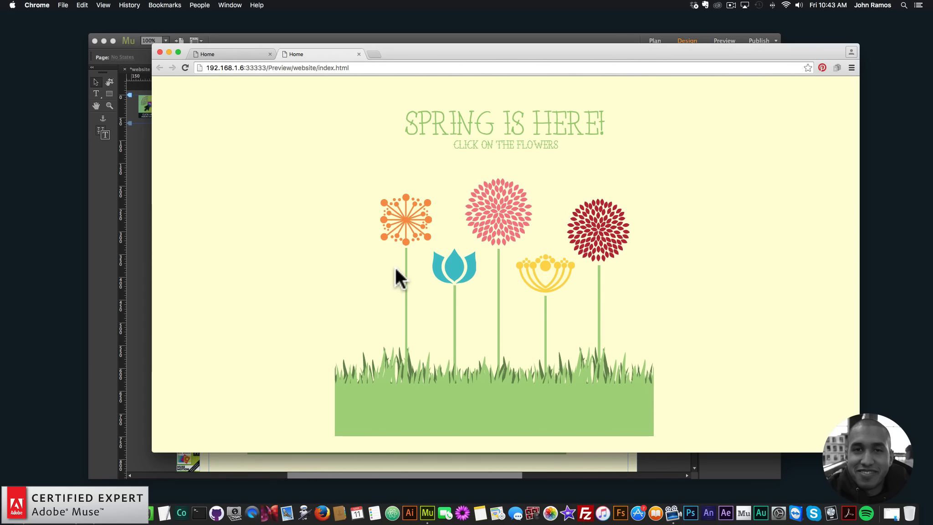
# Create a new fluid-width site with a 960 max page width and open its Home page.
pyautogui.click(149, 158)
pyautogui.click(94, 9)
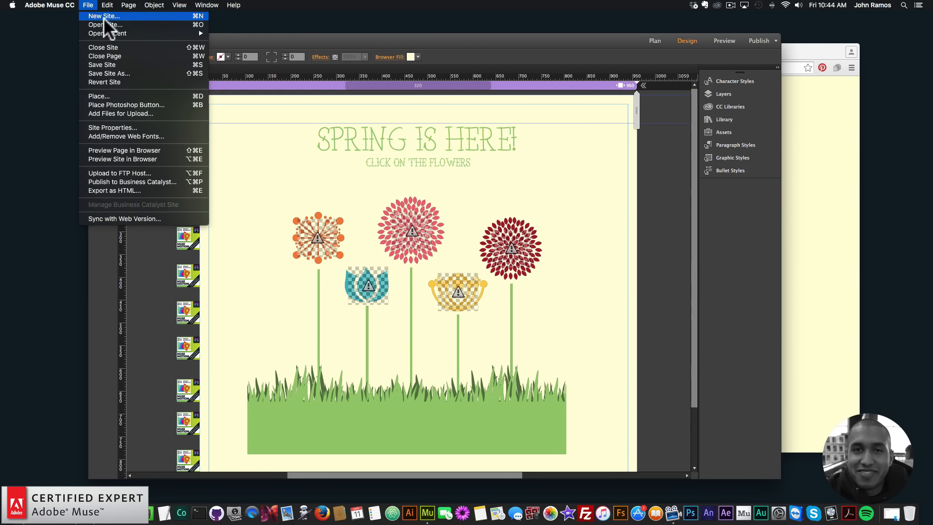
pyautogui.click(102, 22)
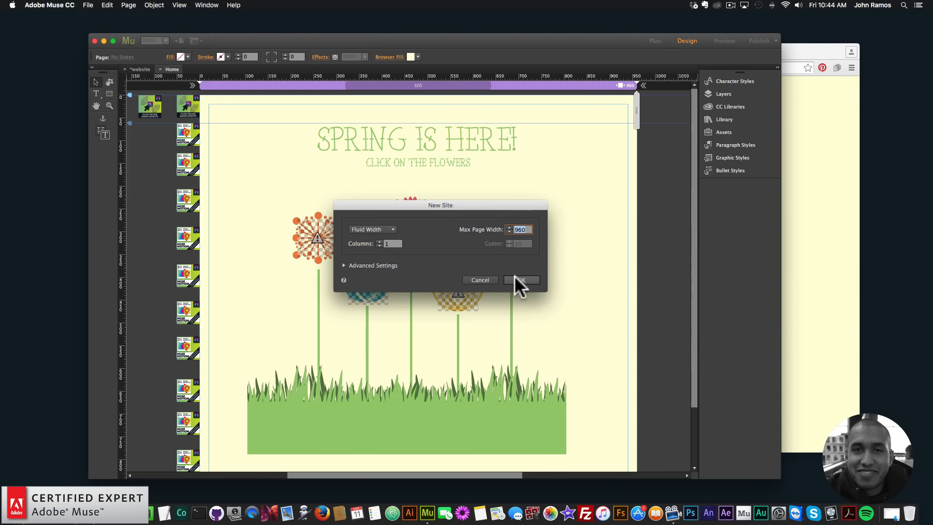
pyautogui.click(532, 281)
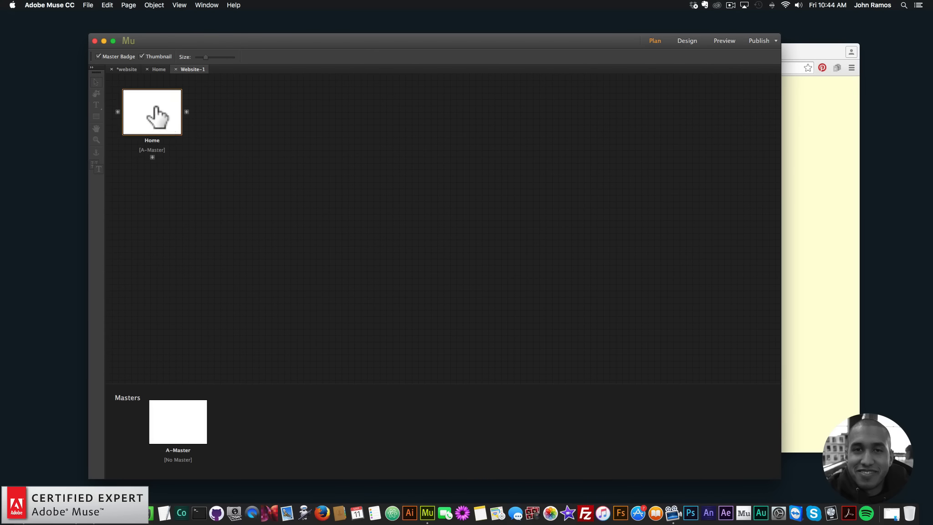
pyautogui.doubleClick(155, 108)
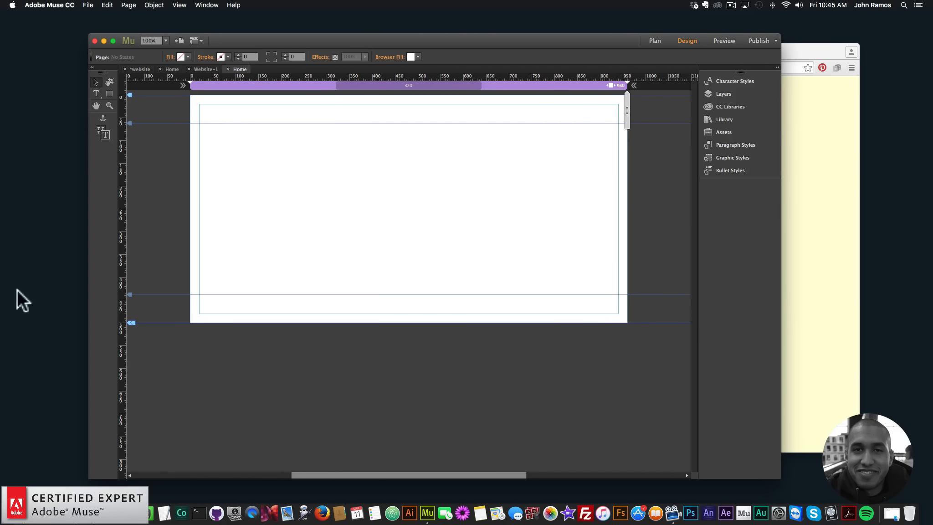
# Open the flower EPS file from the Dollarphotoclub folder in Adobe Illustrator CC 2015.
pyautogui.click(24, 500)
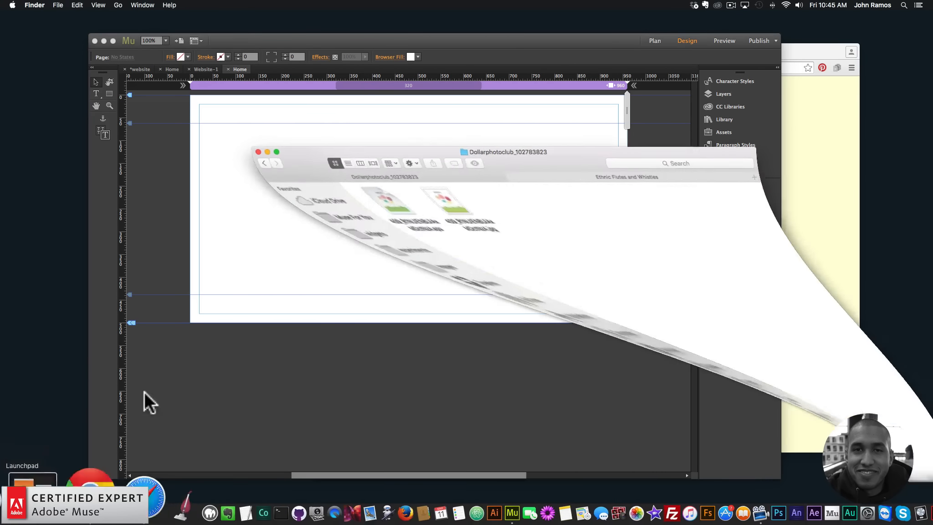
pyautogui.click(349, 196)
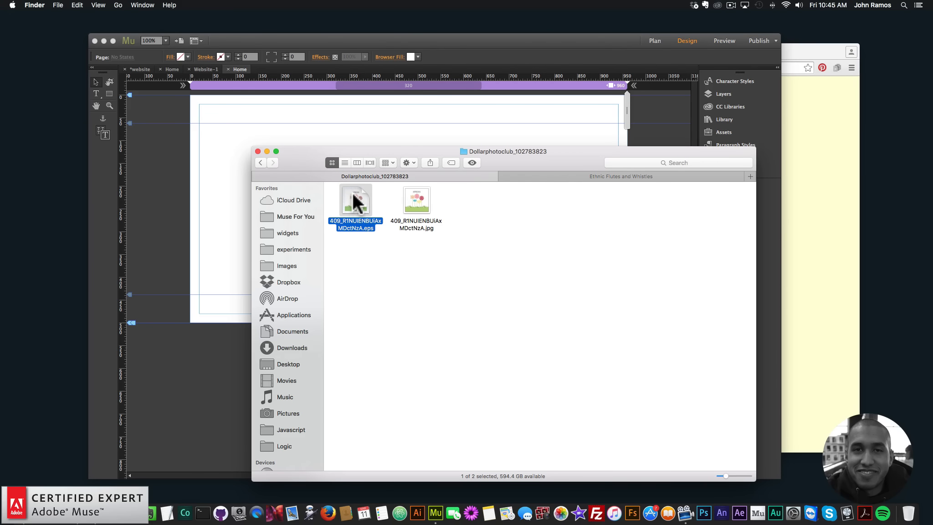
pyautogui.rightClick(353, 195)
pyautogui.moveTo(462, 208)
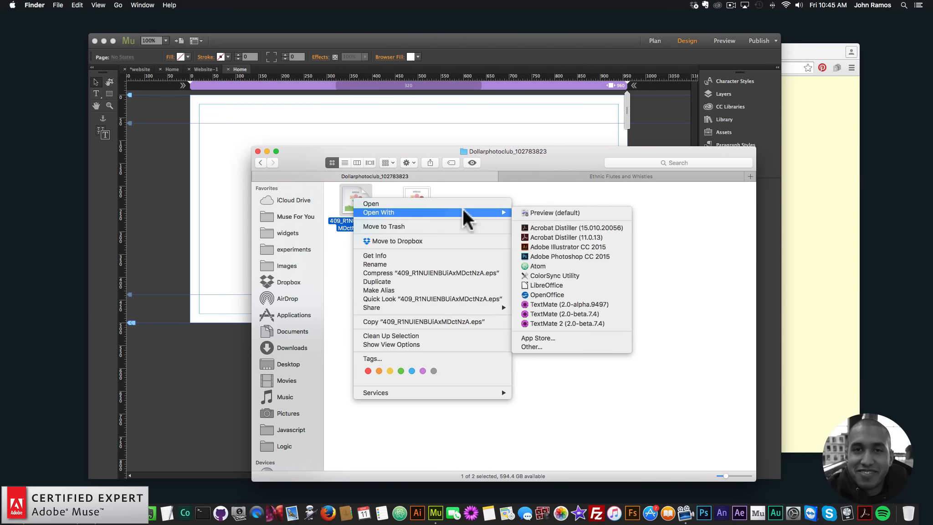
pyautogui.click(562, 246)
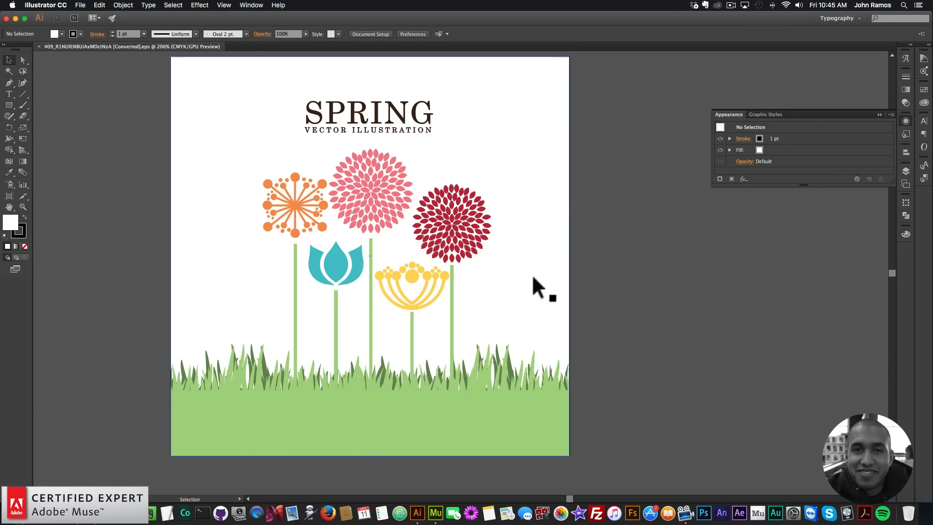
# Delete the white background rectangle behind the flower artwork.
pyautogui.click(483, 400)
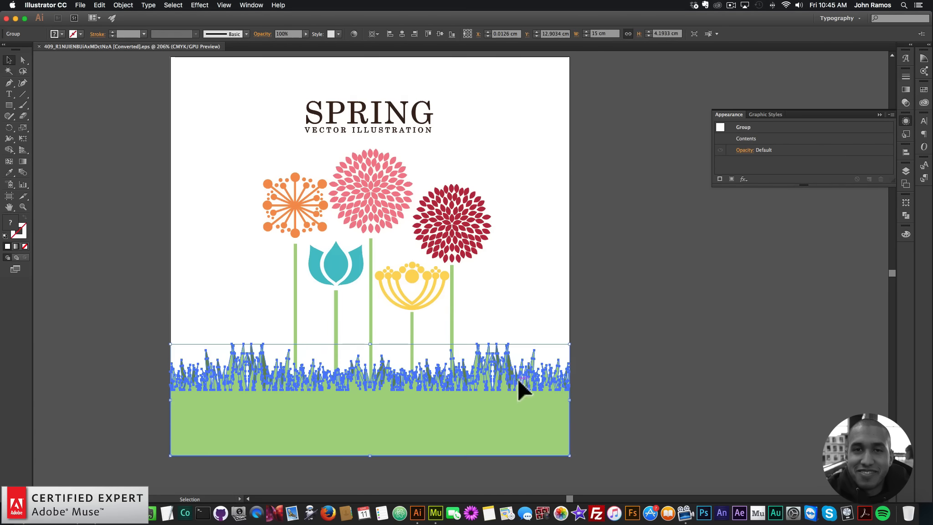
pyautogui.click(451, 286)
pyautogui.click(462, 224)
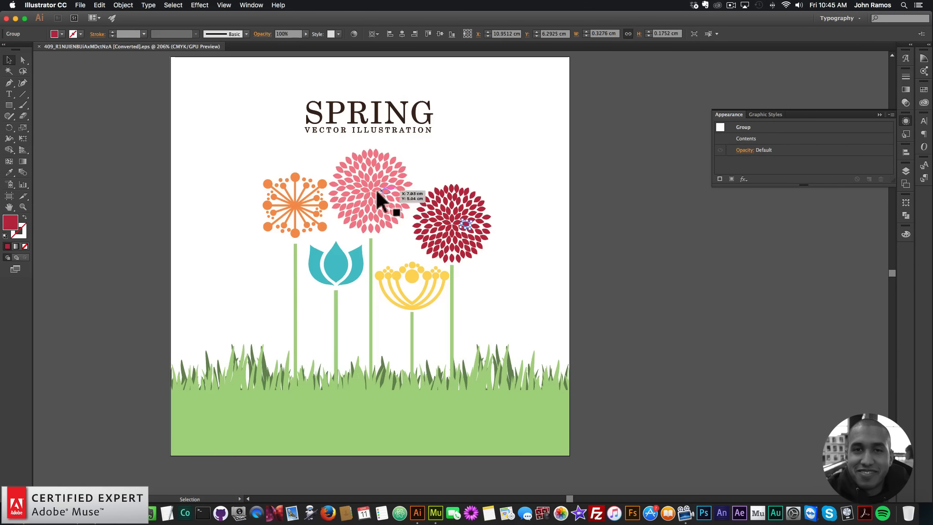
pyautogui.click(579, 226)
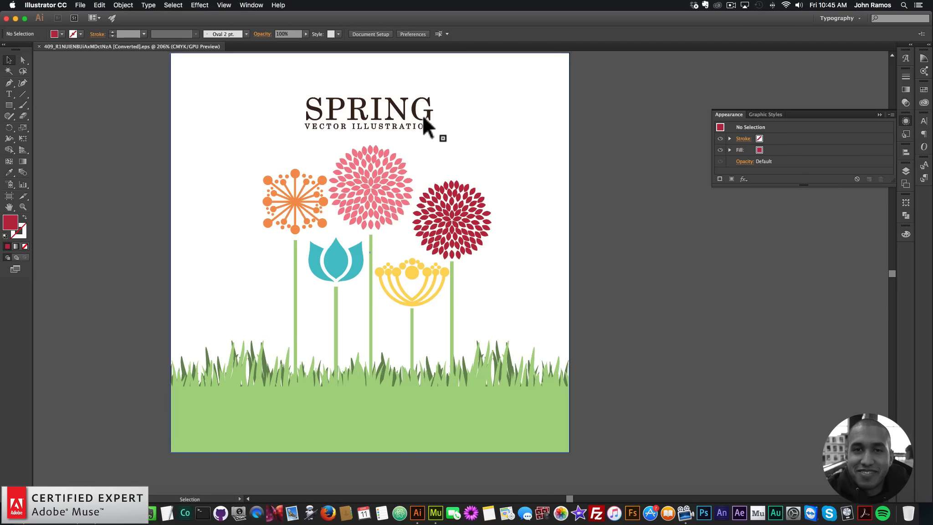
pyautogui.scroll(1, 422, 114)
pyautogui.moveTo(282, 97); pyautogui.dragTo(524, 132)
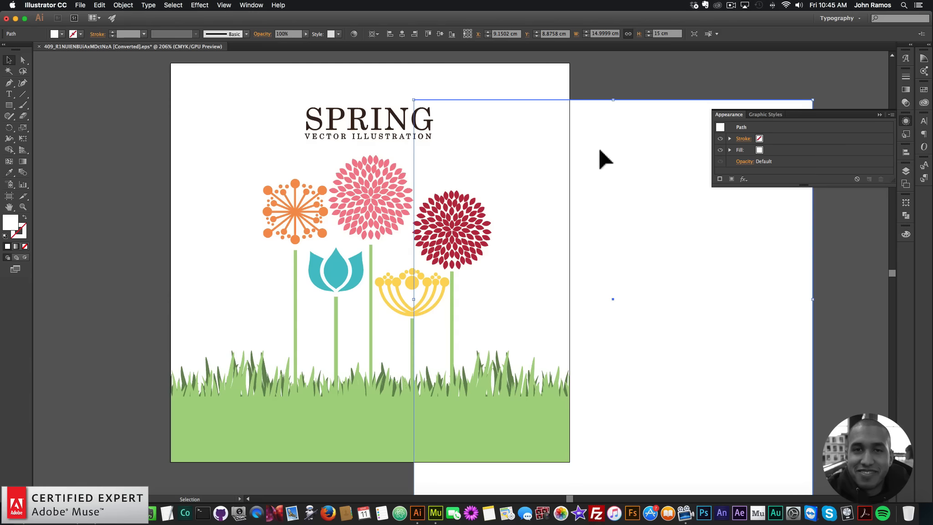
pyautogui.press('BackSpace')
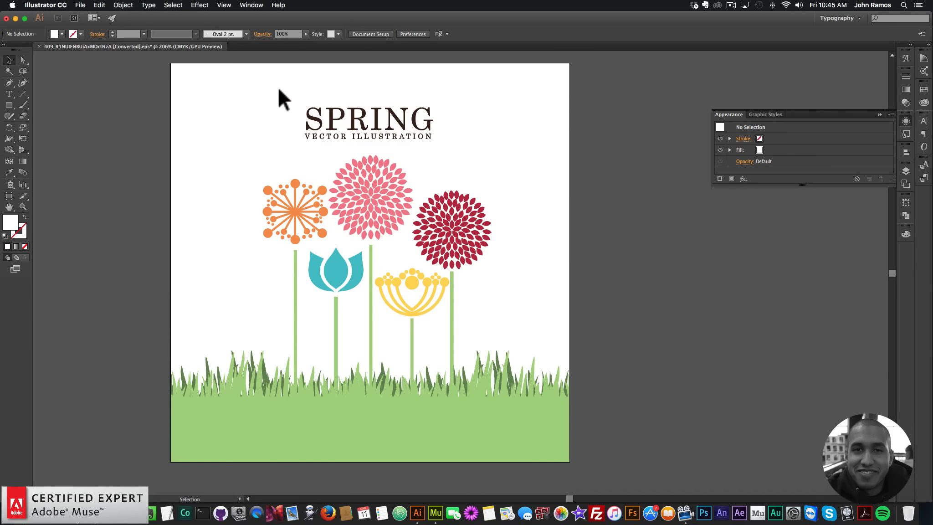
# Delete the SPRING VECTOR ILLUSTRATION title text from the artwork.
pyautogui.moveTo(274, 86); pyautogui.dragTo(474, 146)
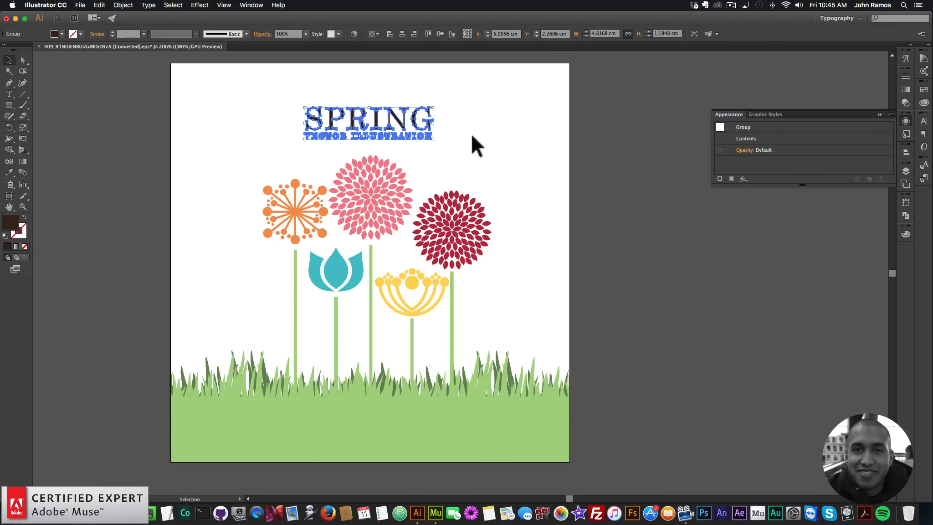
pyautogui.press('BackSpace')
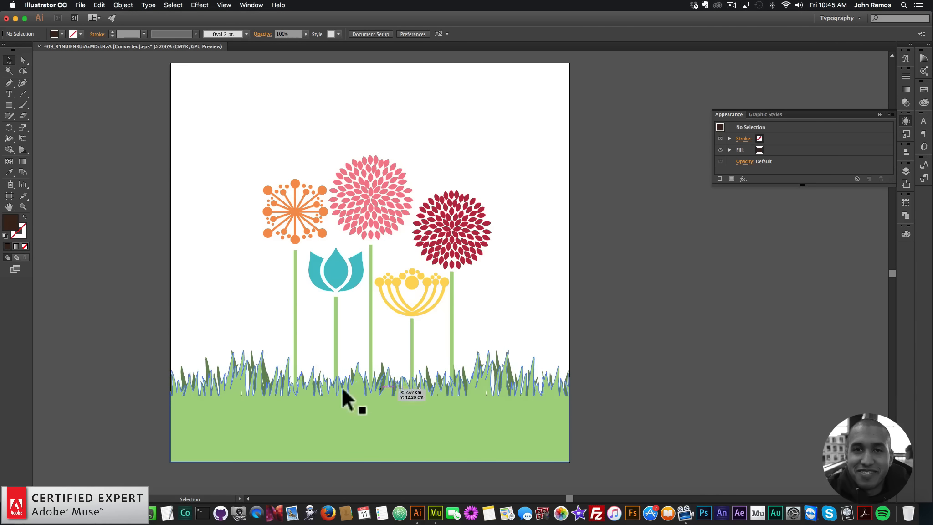
pyautogui.moveTo(578, 453); pyautogui.dragTo(126, 138)
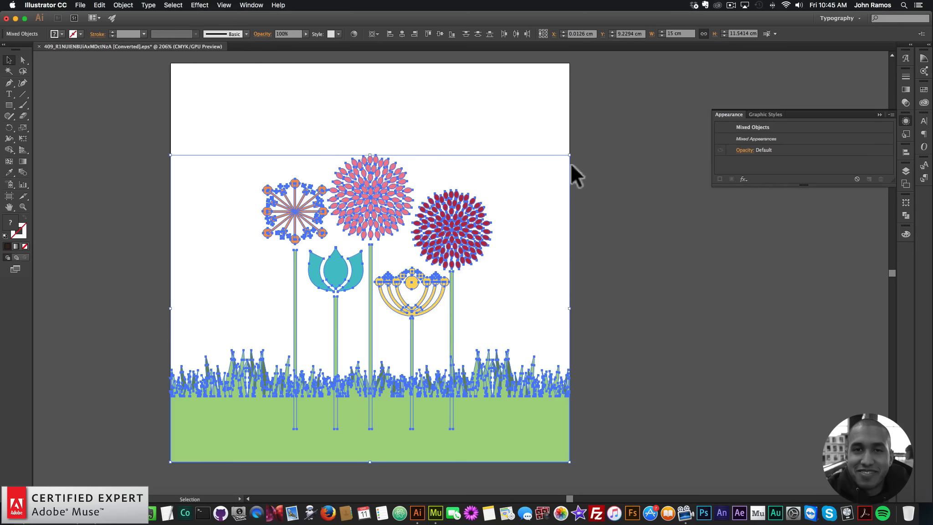
pyautogui.press('super+shift+a')
# Change the Illustrator document units to Pixels in Document Setup.
pyautogui.click(81, 5)
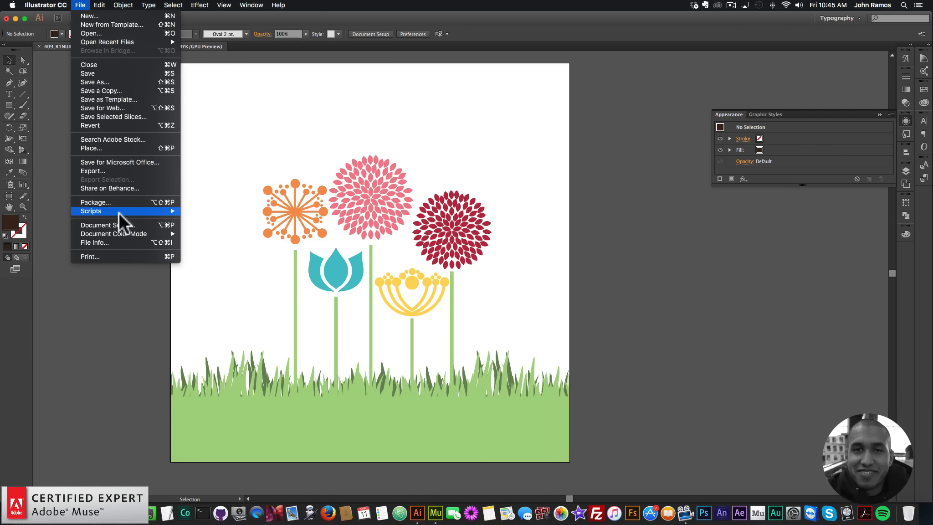
pyautogui.click(115, 225)
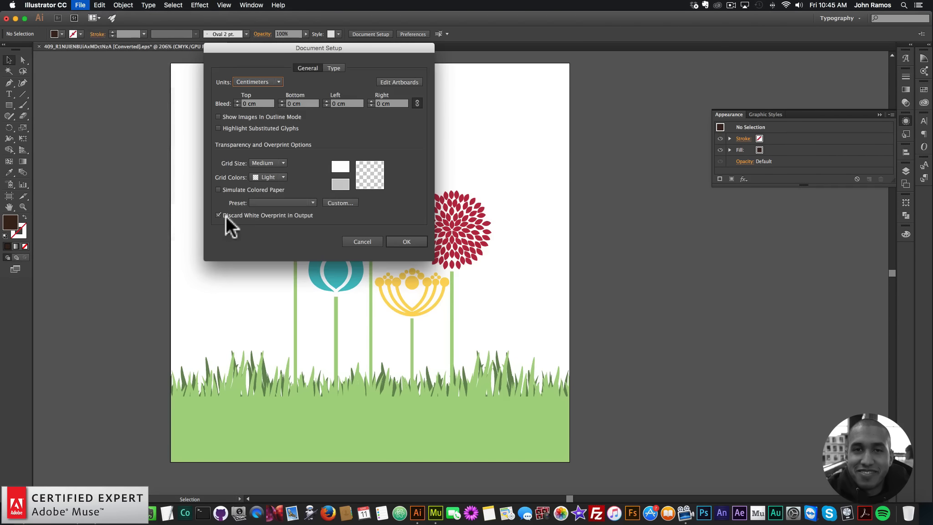
pyautogui.click(268, 83)
pyautogui.click(256, 142)
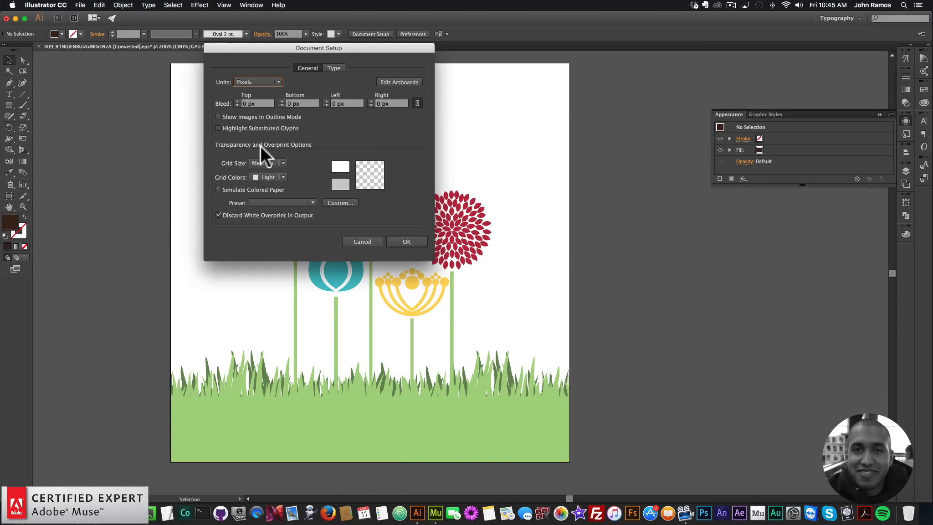
pyautogui.click(407, 242)
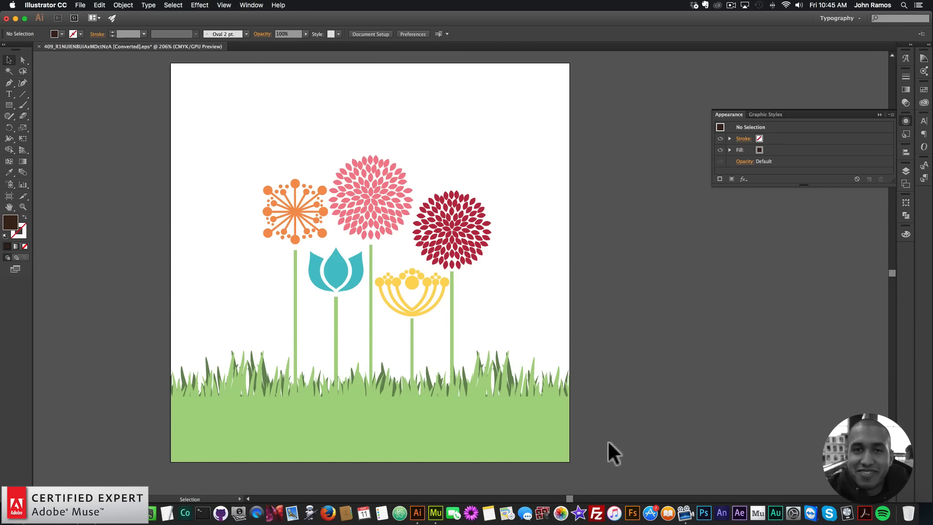
# Select all of the flower artwork and scale it proportionally to a width of 700 px.
pyautogui.moveTo(154, 384); pyautogui.dragTo(154, 385)
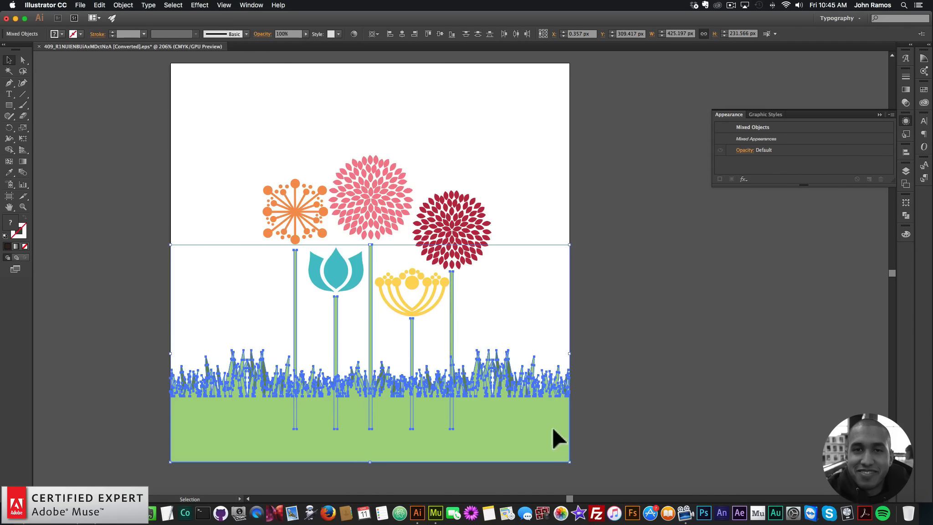
pyautogui.click(585, 436)
pyautogui.click(521, 440)
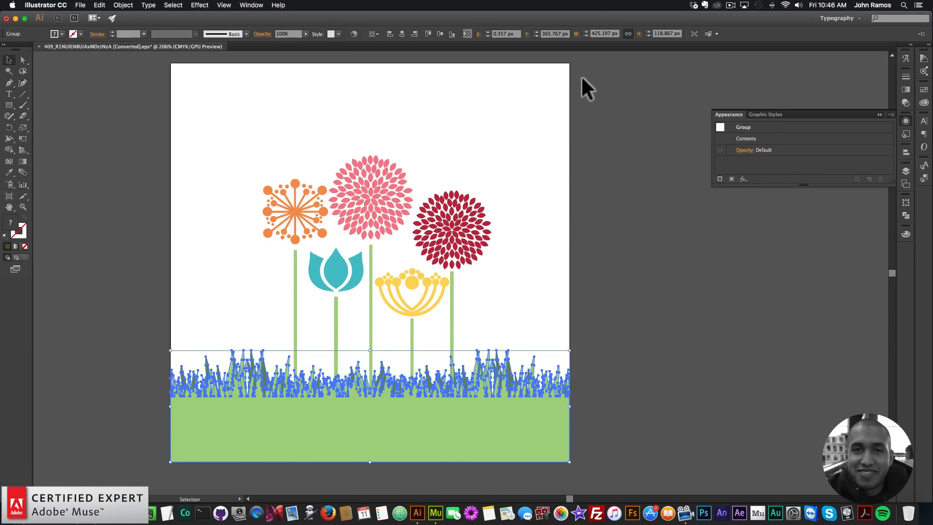
pyautogui.click(606, 238)
pyautogui.moveTo(590, 449); pyautogui.dragTo(129, 135)
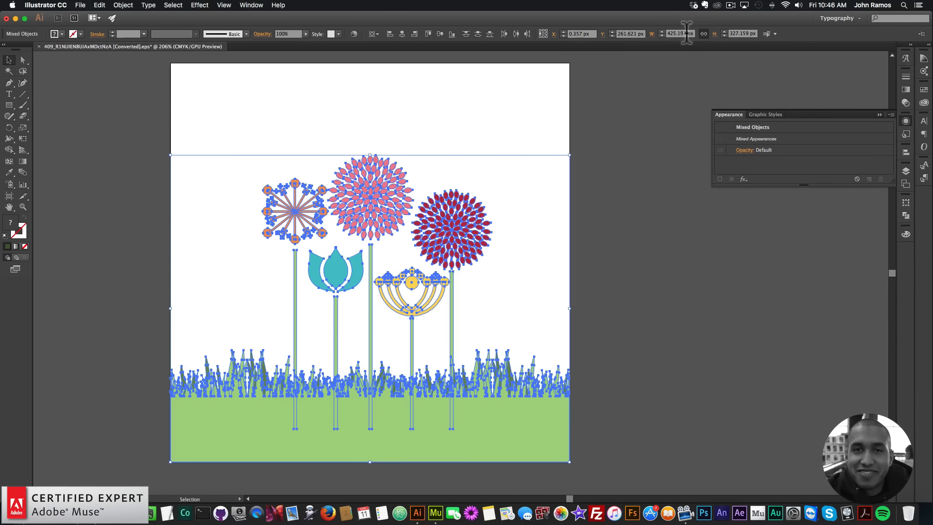
pyautogui.write('700')
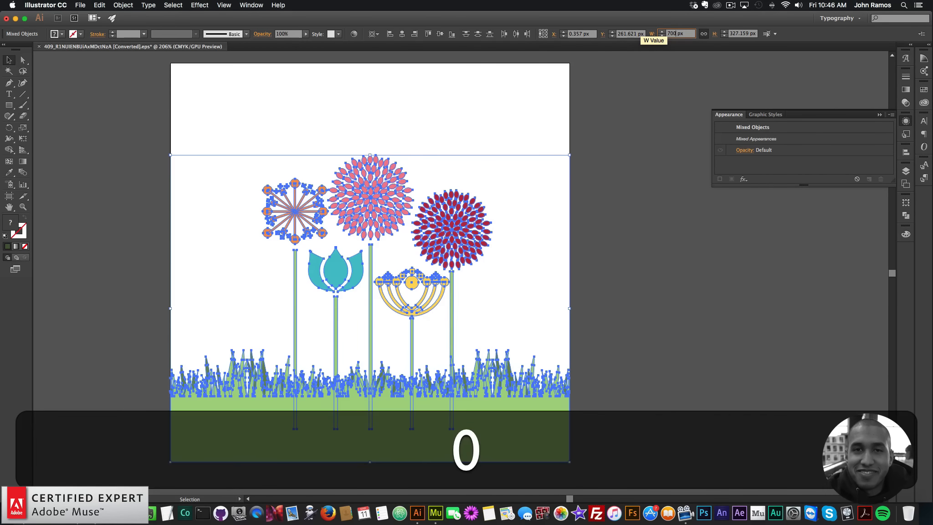
pyautogui.press('Return')
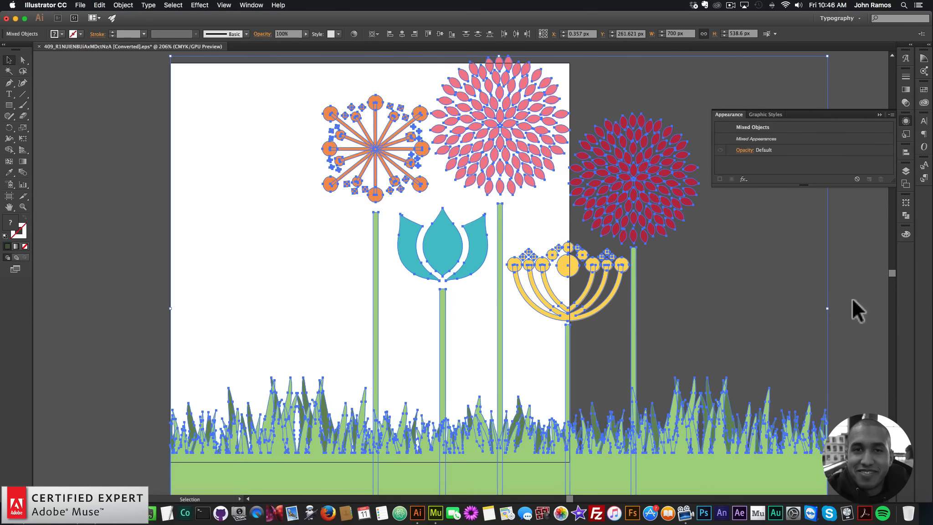
# Copy the grass and ground group and paste it onto the Muse Home page, nudging it into place.
pyautogui.press('super+minus')
pyautogui.click(736, 367)
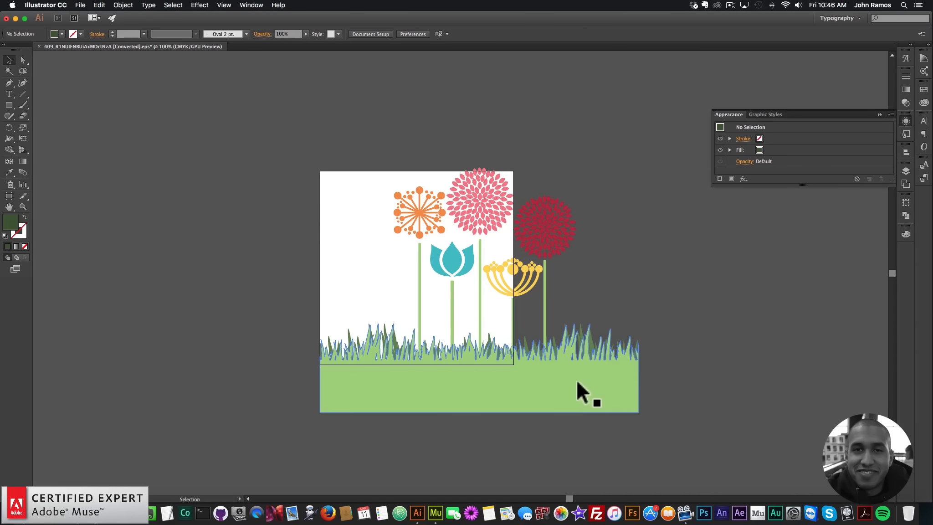
pyautogui.click(576, 378)
pyautogui.press('super+c')
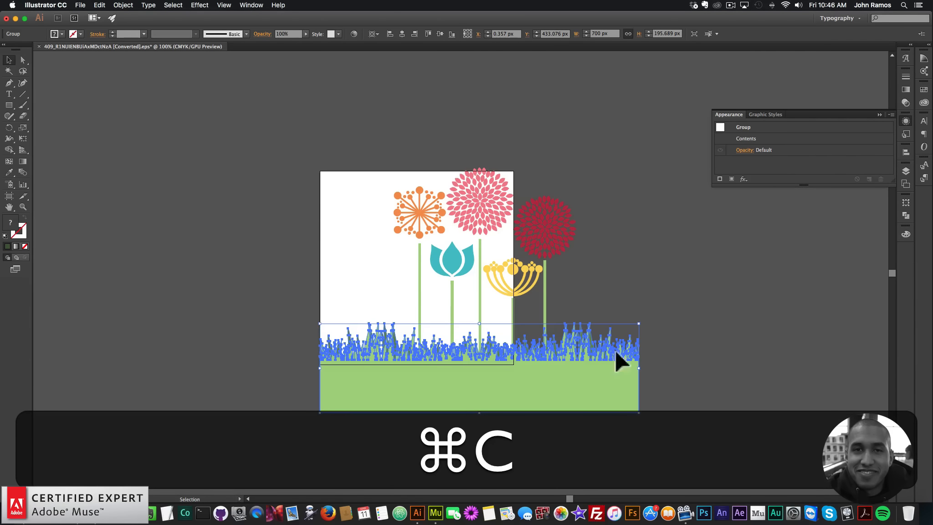
pyautogui.click(437, 501)
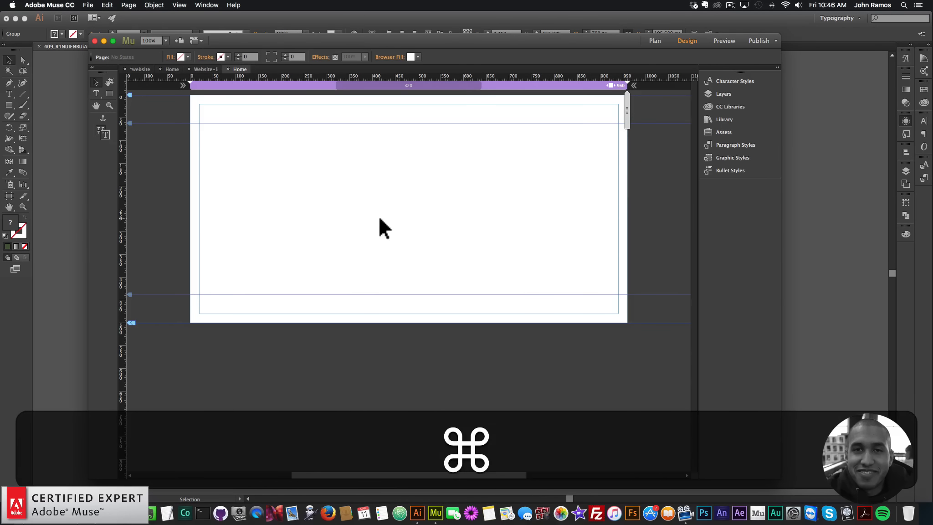
pyautogui.press('super+v')
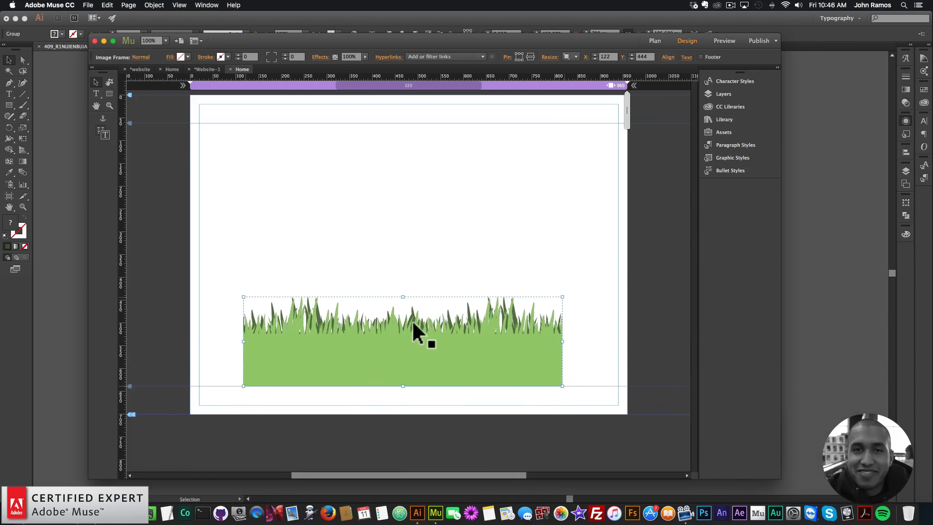
pyautogui.moveTo(412, 320); pyautogui.dragTo(418, 321)
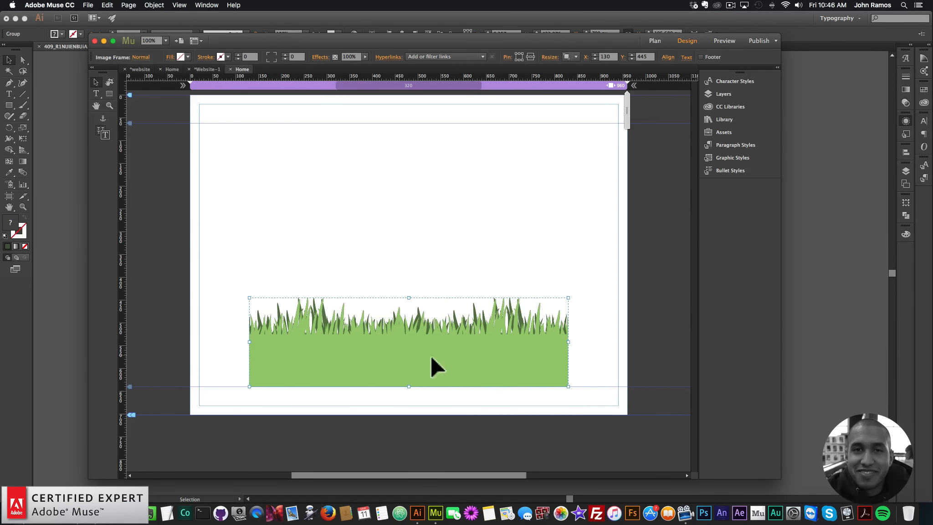
# Copy the orange flower's stem from Illustrator and paste it into Muse above the grass's left side.
pyautogui.click(821, 298)
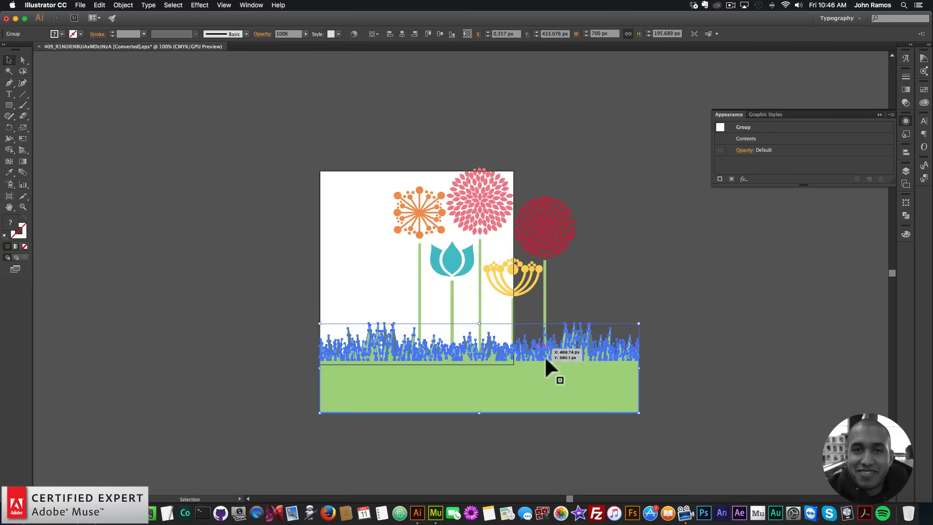
pyautogui.click(418, 294)
pyautogui.click(419, 294)
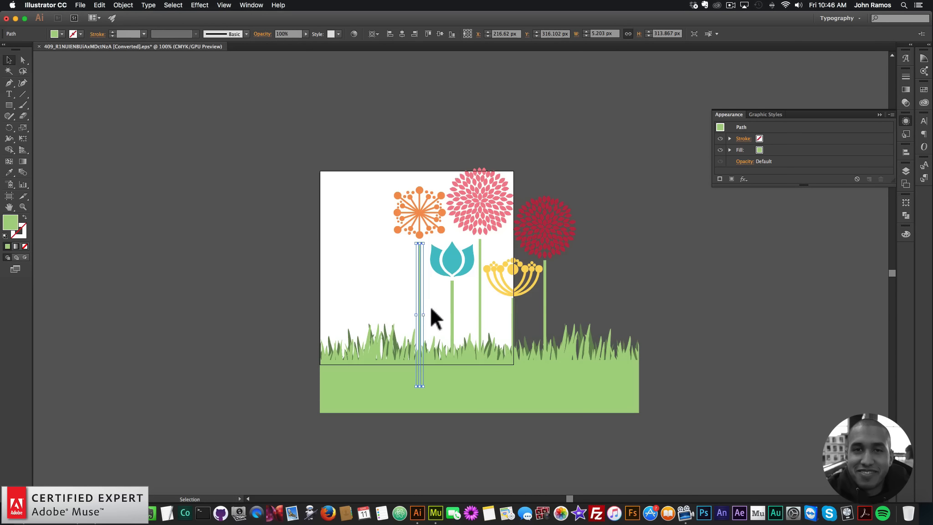
pyautogui.press('super+c')
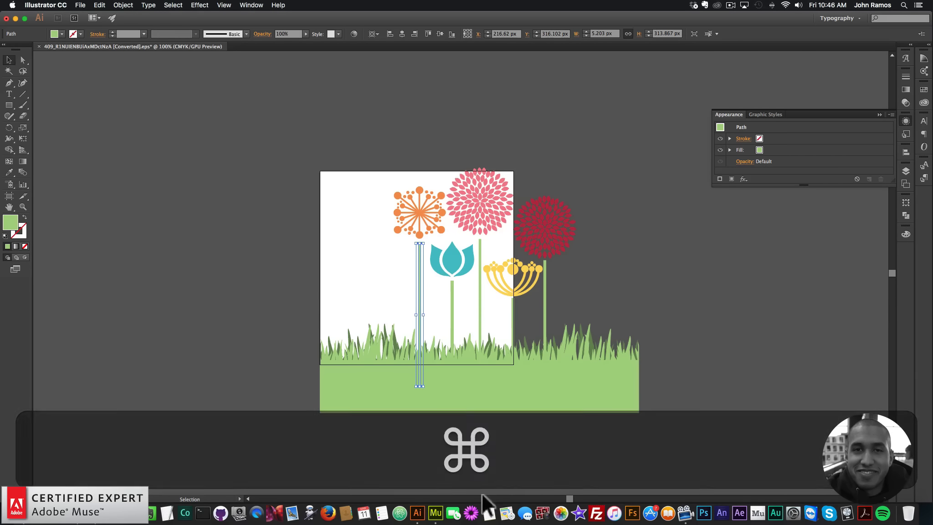
pyautogui.click(437, 499)
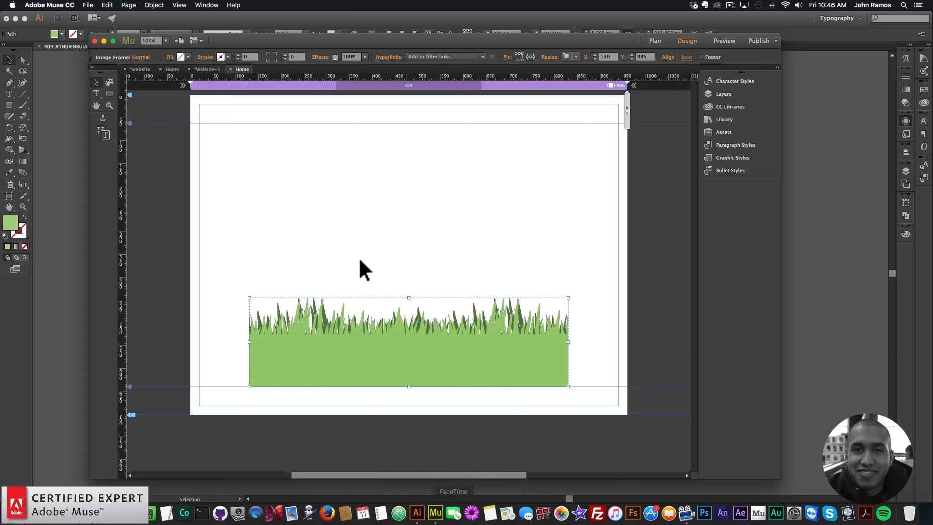
pyautogui.press('super+v')
pyautogui.moveTo(406, 263); pyautogui.dragTo(316, 226)
# Copy the teal tulip's stem into Muse and place it to the right of the first stem.
pyautogui.click(848, 306)
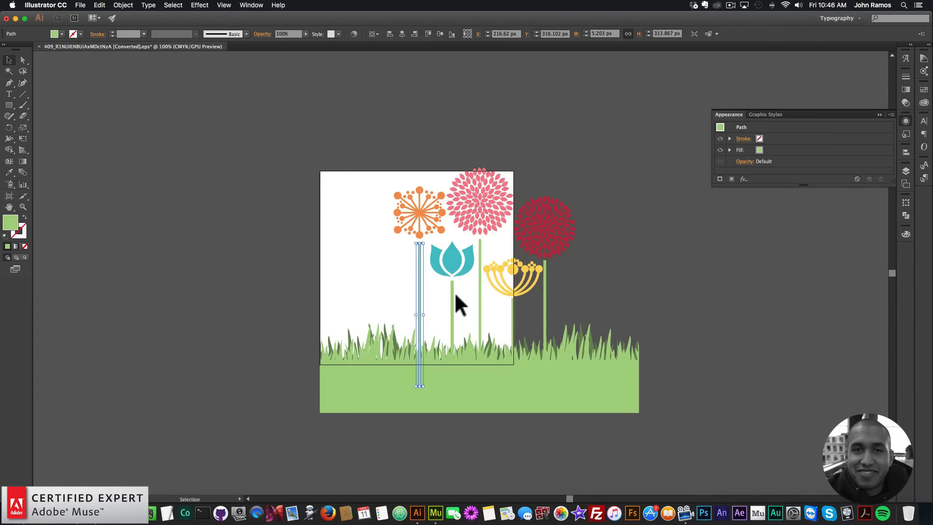
pyautogui.click(453, 296)
pyautogui.press('super+c')
pyautogui.click(436, 501)
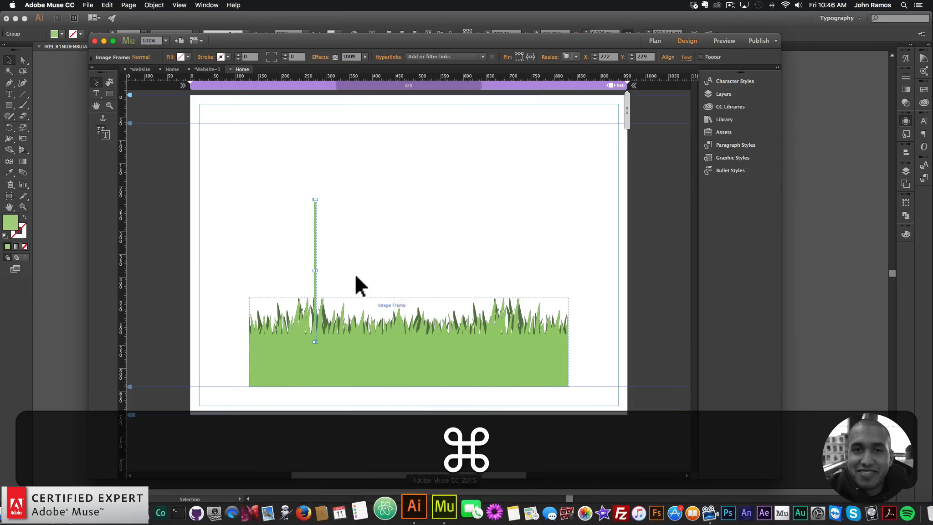
pyautogui.press('super+v')
pyautogui.moveTo(407, 269); pyautogui.dragTo(365, 249)
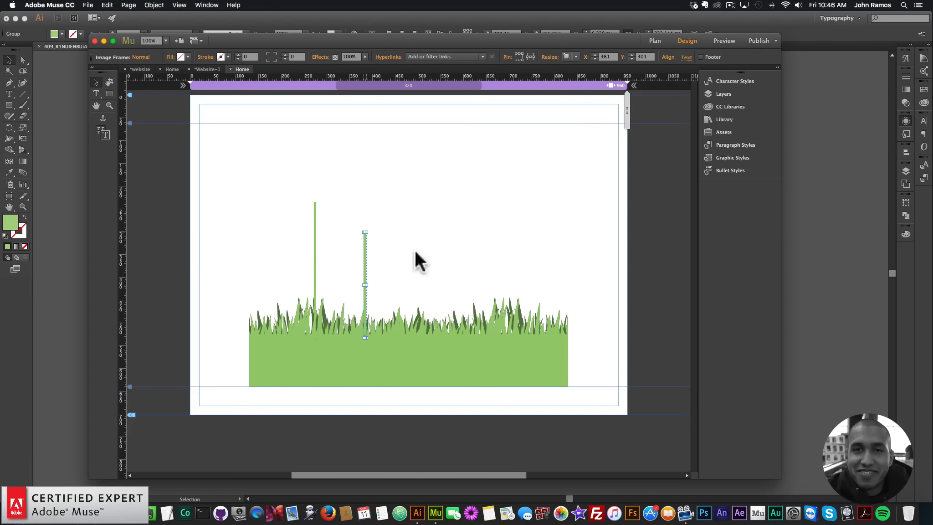
# Copy the pink flower's stem into Muse and place it as the third stem over the grass.
pyautogui.click(803, 234)
pyautogui.click(480, 273)
pyautogui.press('super+c')
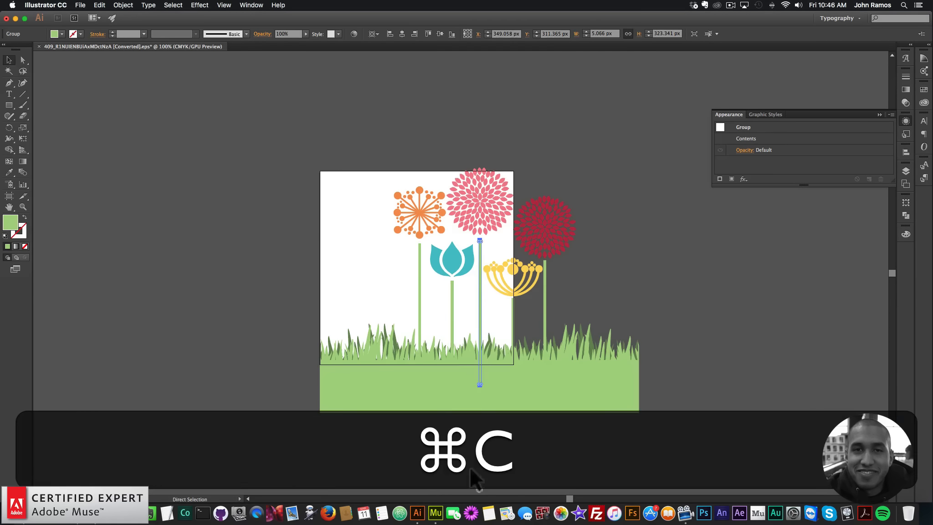
pyautogui.click(438, 490)
pyautogui.press('super+v')
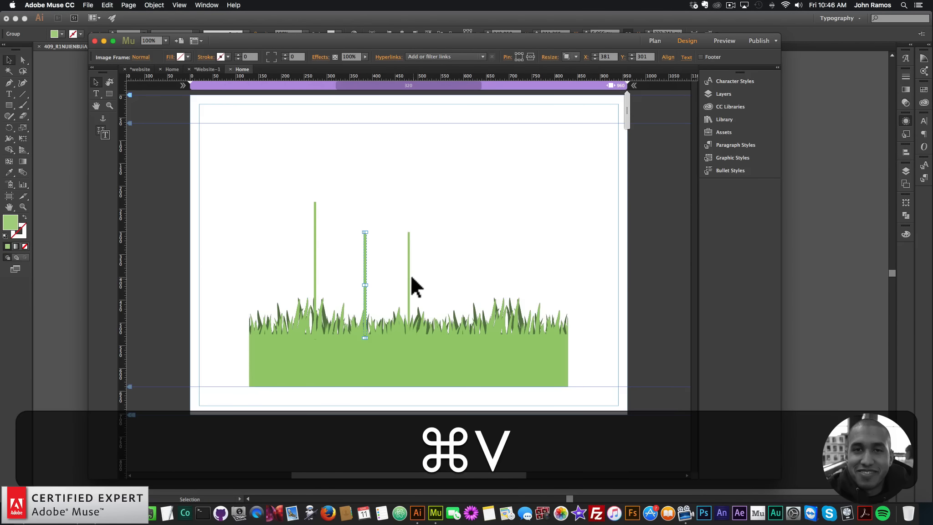
pyautogui.moveTo(407, 268); pyautogui.dragTo(409, 248)
# Copy the yellow flower's stem into Muse and place it as the fourth stem over the grass.
pyautogui.click(800, 263)
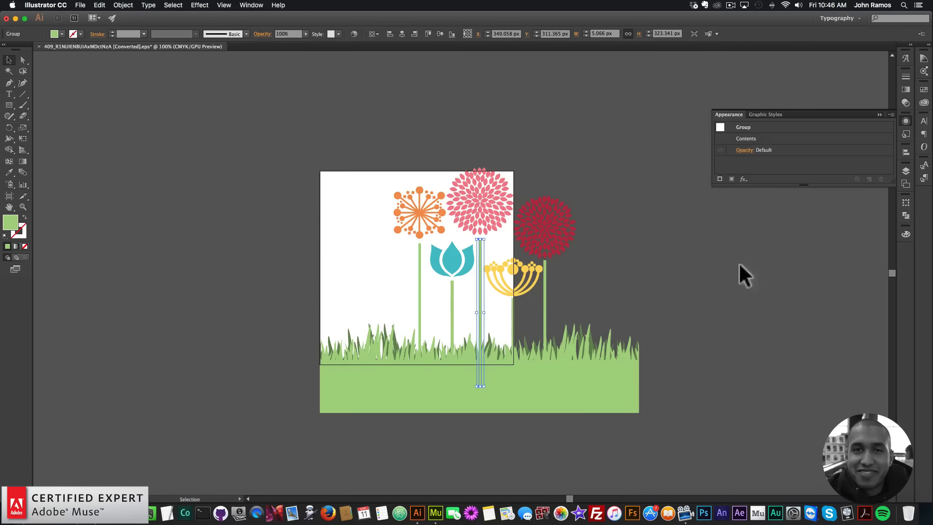
pyautogui.click(512, 313)
pyautogui.press('super+c')
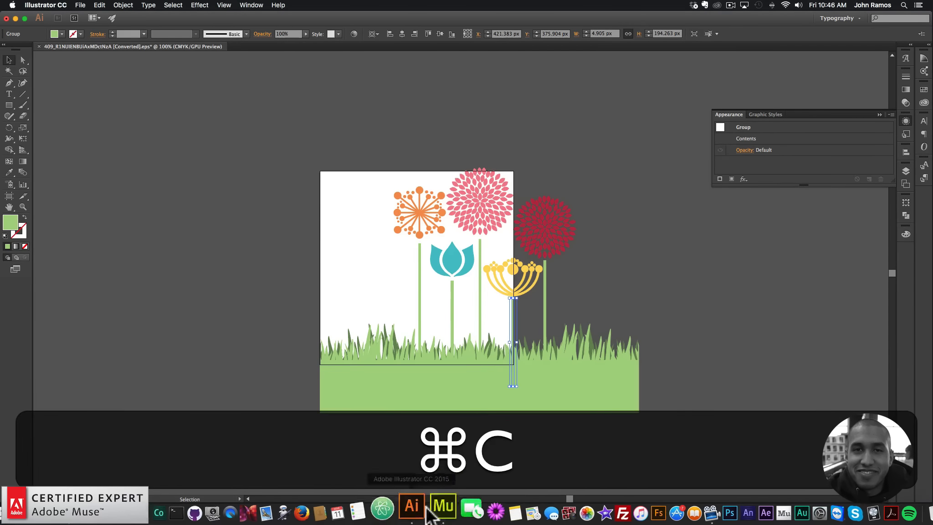
pyautogui.click(437, 508)
pyautogui.press('super+v')
pyautogui.moveTo(409, 313); pyautogui.dragTo(465, 294)
pyautogui.press('super+z')
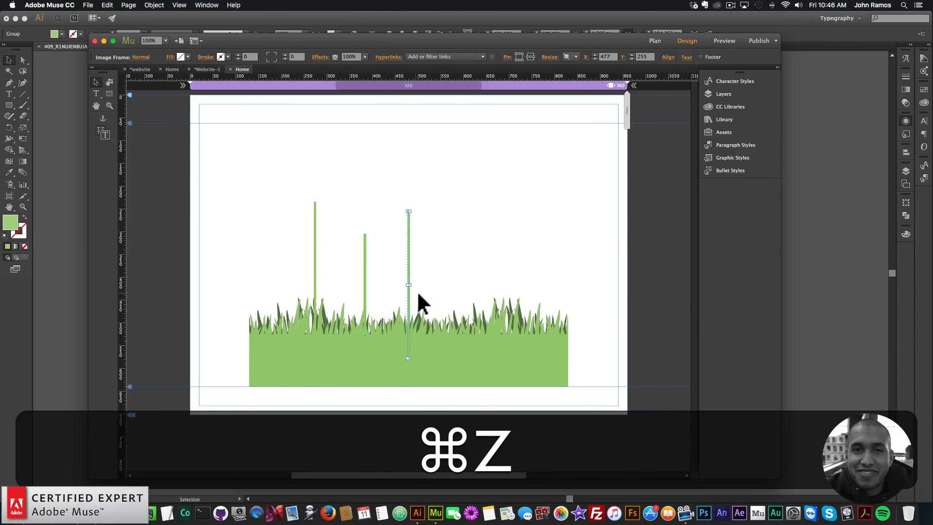
pyautogui.click(852, 309)
pyautogui.press('super+c')
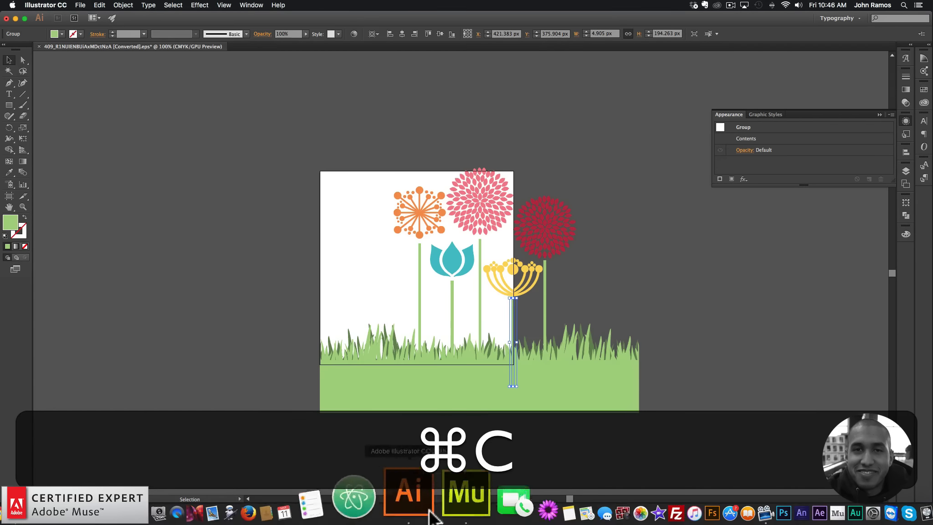
pyautogui.click(466, 496)
pyautogui.moveTo(409, 281); pyautogui.dragTo(490, 268)
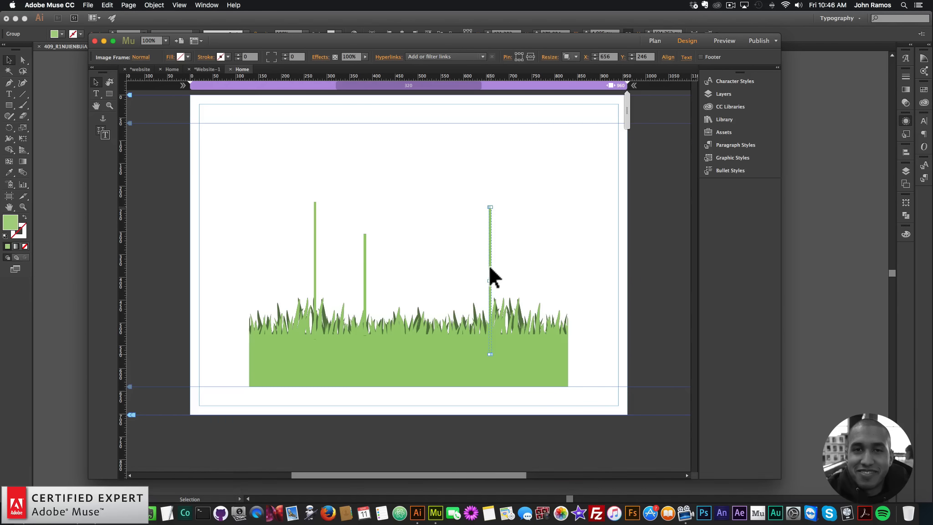
pyautogui.press('super+z')
pyautogui.press('super+v')
pyautogui.moveTo(413, 310); pyautogui.dragTo(464, 301)
# Copy the red flower's stem into Muse and place it near the grass's right end.
pyautogui.click(818, 271)
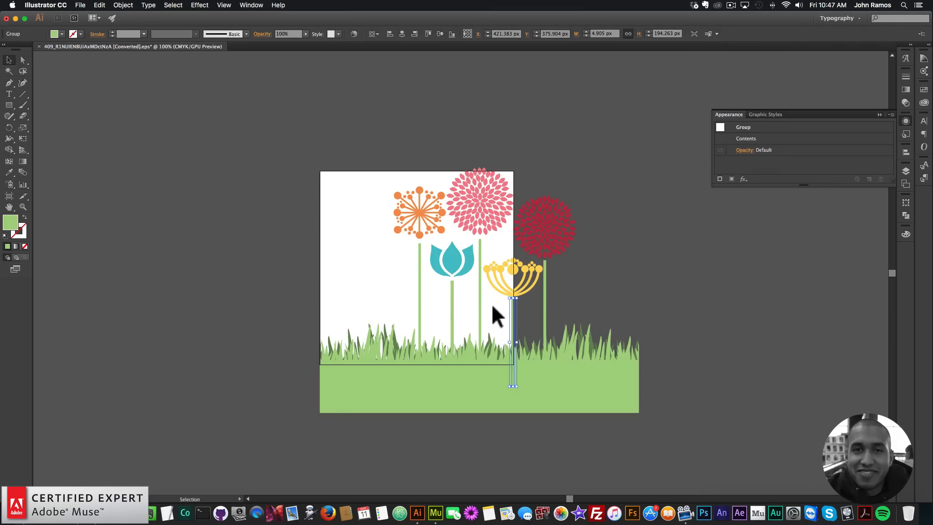
pyautogui.click(545, 322)
pyautogui.press('super+c')
pyautogui.click(436, 512)
pyautogui.press('super+v')
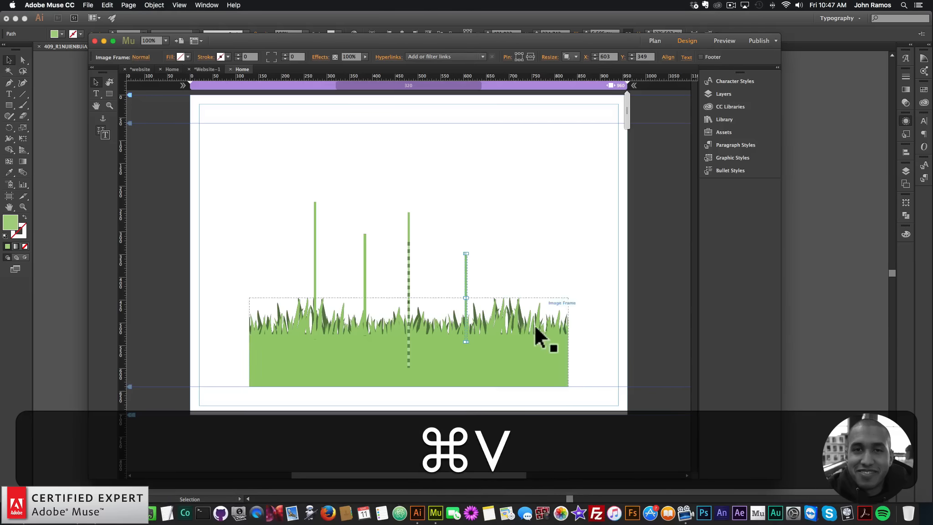
pyautogui.moveTo(408, 346); pyautogui.dragTo(522, 314)
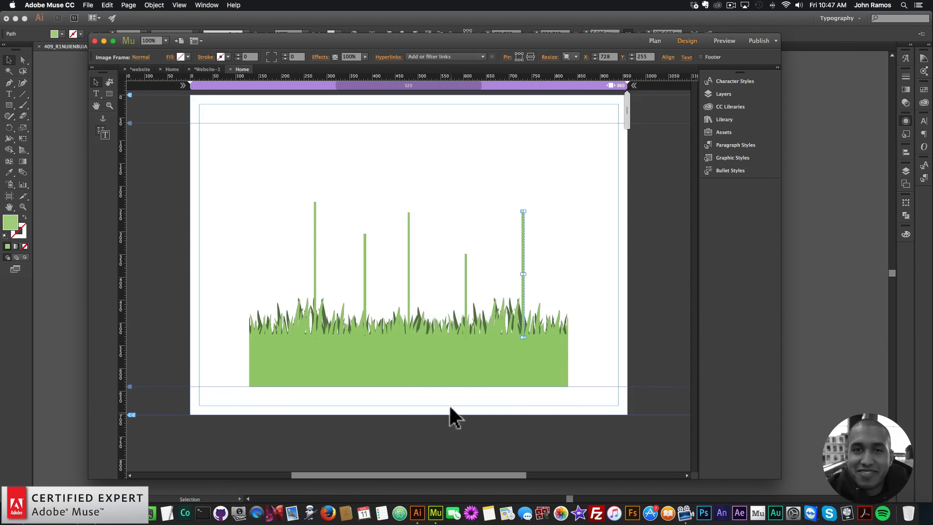
# Adjust the stem spacing by moving the middle stem right, then shifting all five stems slightly left.
pyautogui.moveTo(410, 298)
pyautogui.mouseDown()
pyautogui.moveTo(418, 289)
pyautogui.moveTo(423, 298)
pyautogui.mouseUp()
pyautogui.click(648, 270)
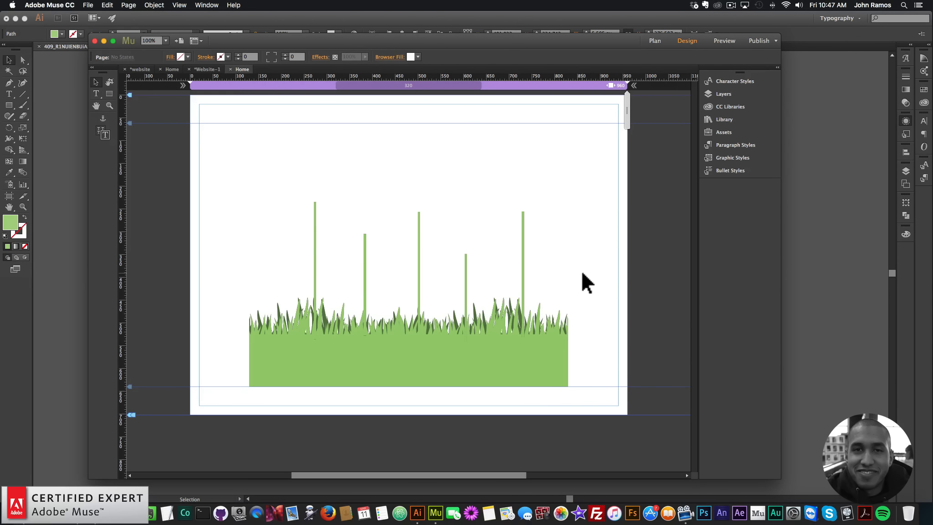
pyautogui.moveTo(583, 273); pyautogui.dragTo(291, 248)
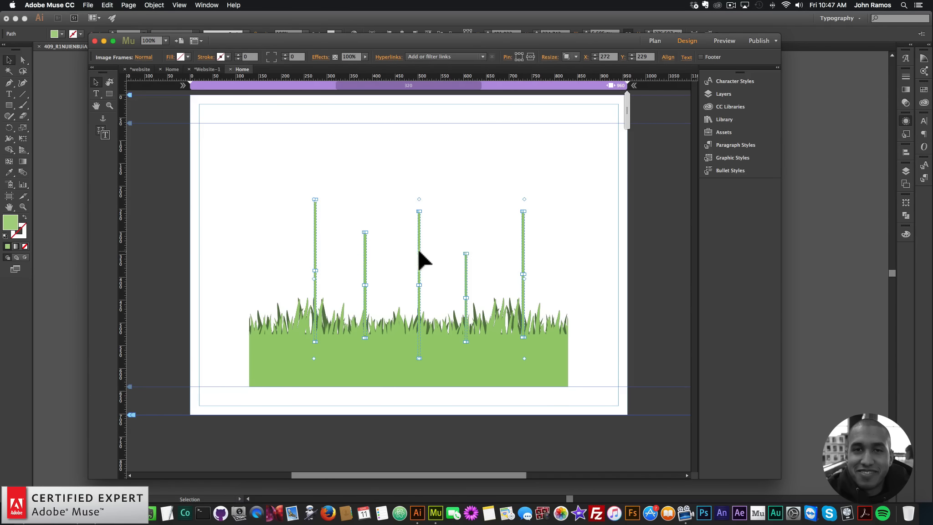
pyautogui.moveTo(419, 251); pyautogui.dragTo(414, 250)
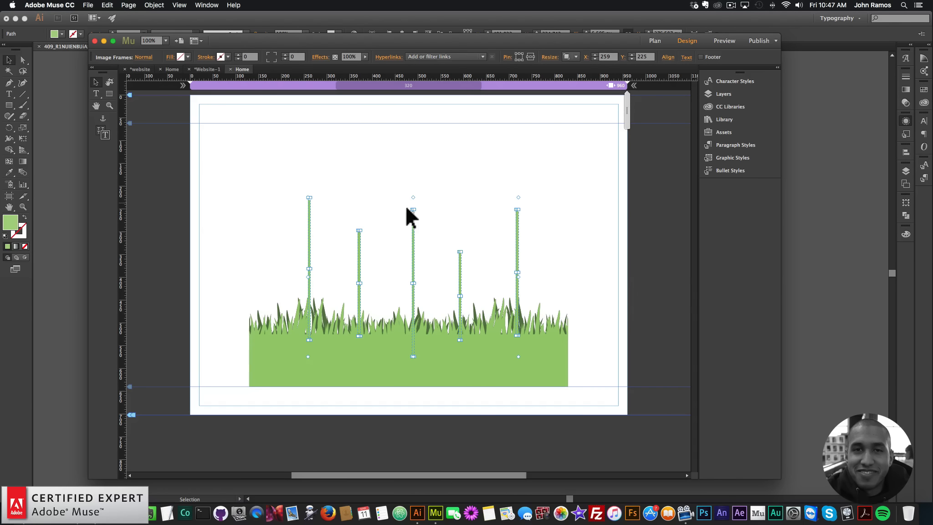
# Send the five selected stems to the back so they sit behind the grass.
pyautogui.rightClick(518, 232)
pyautogui.moveTo(548, 279)
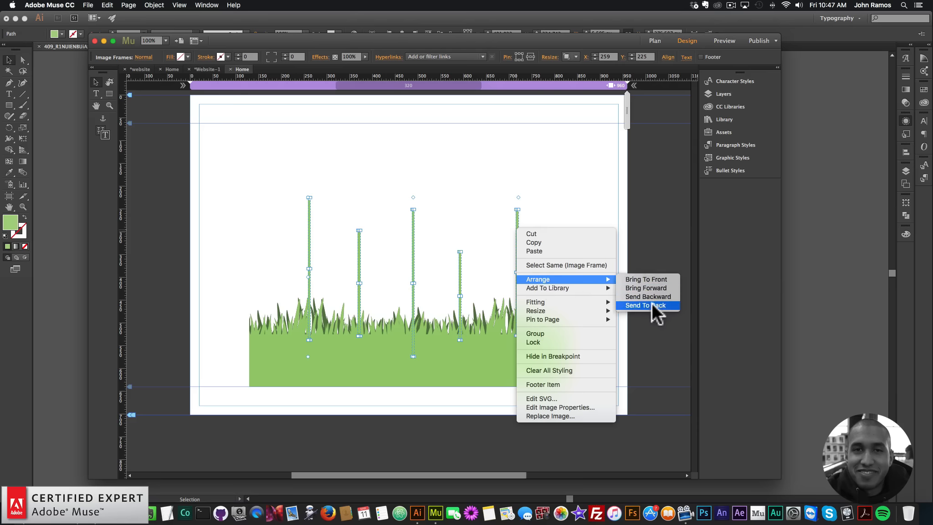
pyautogui.click(650, 306)
pyautogui.click(478, 311)
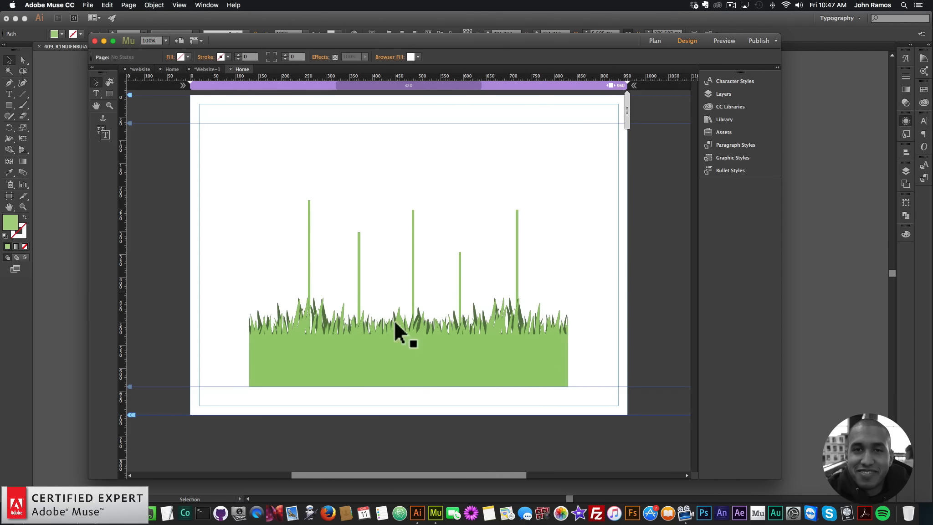
# Copy the orange flower head from Illustrator into Muse and place it on top of the first stem.
pyautogui.click(818, 257)
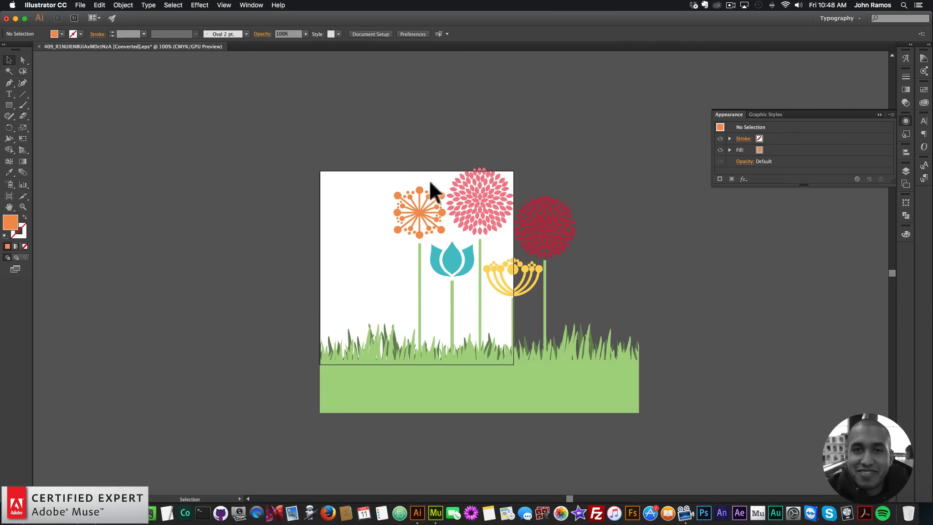
pyautogui.click(443, 238)
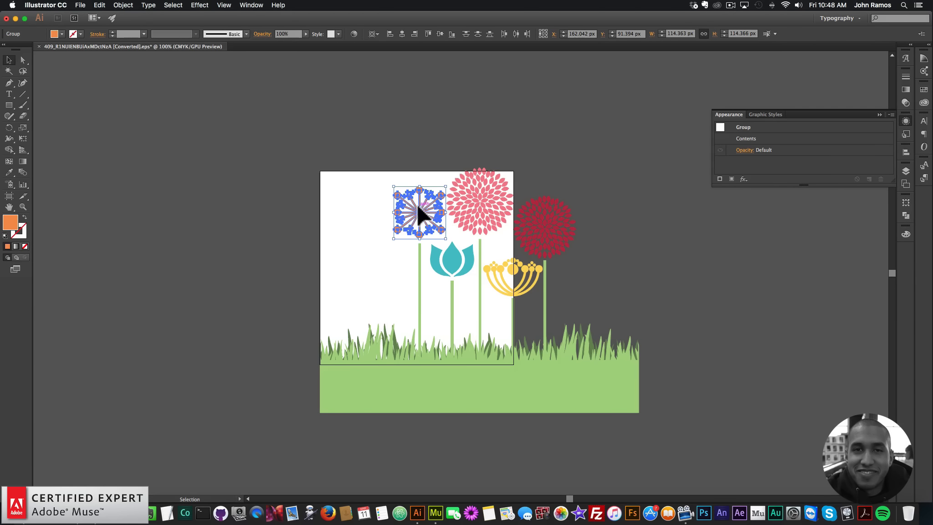
pyautogui.rightClick(418, 204)
pyautogui.click(445, 248)
pyautogui.click(385, 201)
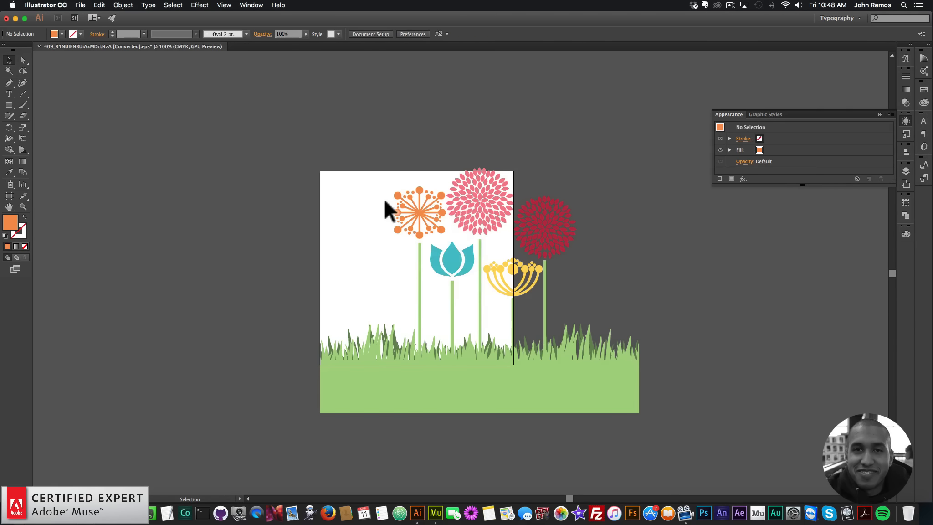
pyautogui.moveTo(385, 185); pyautogui.dragTo(445, 239)
pyautogui.press('super+c')
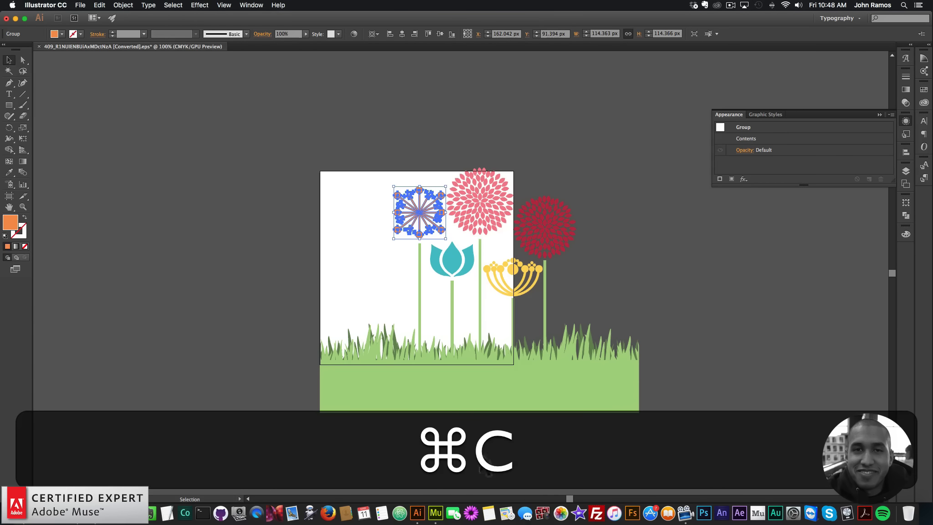
pyautogui.click(435, 513)
pyautogui.press('super+v')
pyautogui.moveTo(413, 299); pyautogui.dragTo(313, 184)
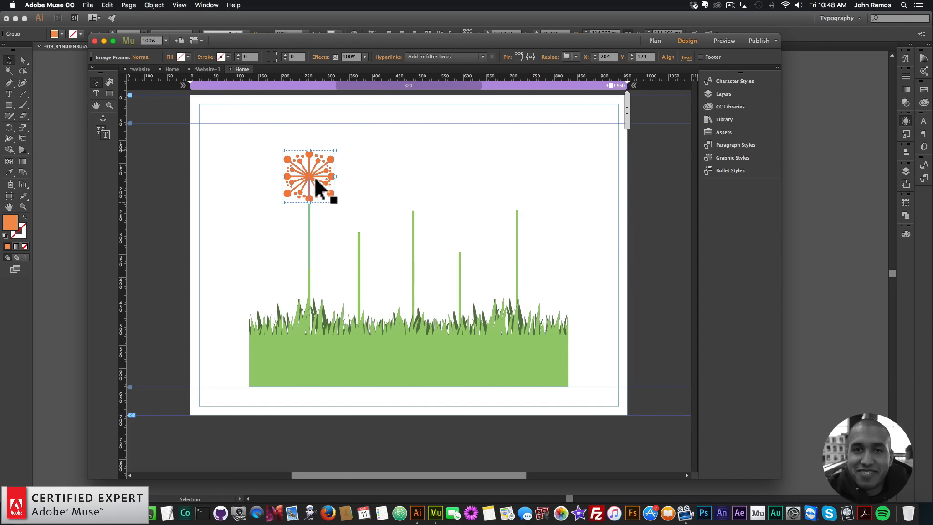
pyautogui.click(391, 245)
pyautogui.moveTo(315, 177); pyautogui.dragTo(315, 165)
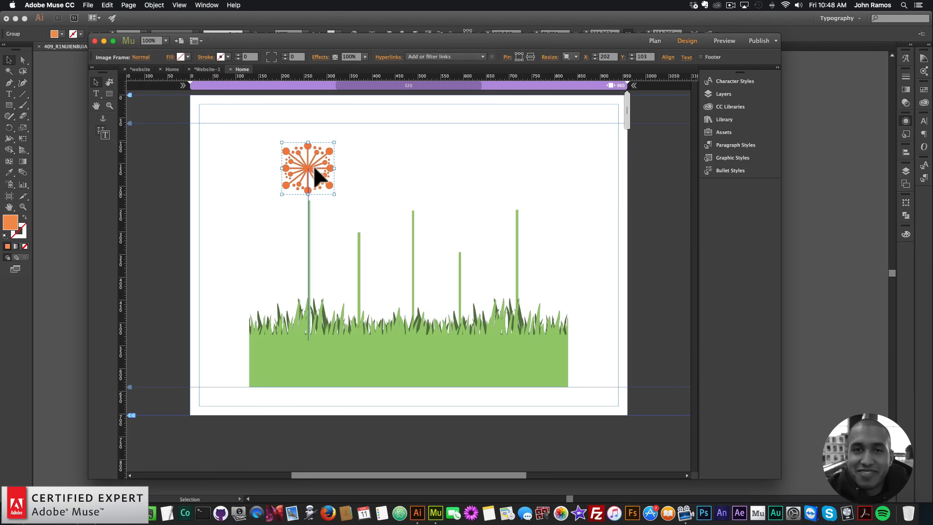
pyautogui.click(368, 186)
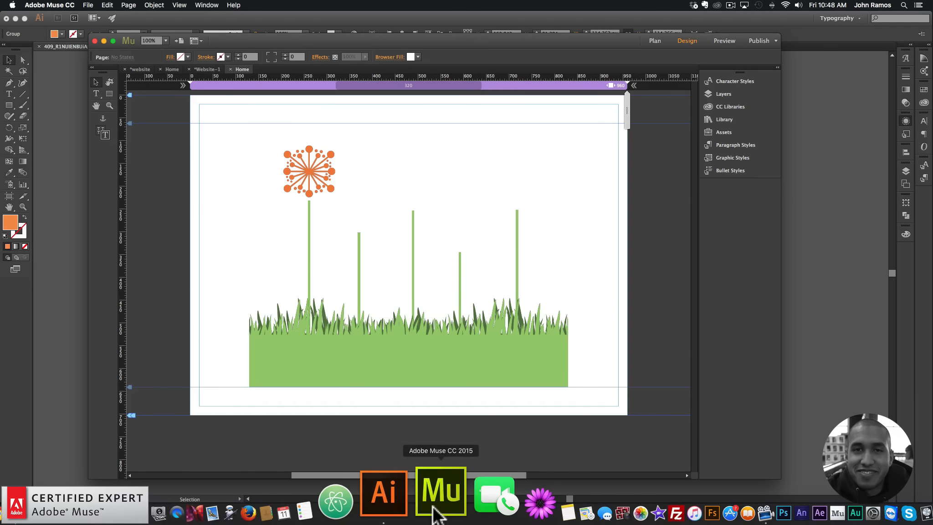
# Copy the teal tulip head into Muse and place it on top of the second stem.
pyautogui.click(412, 501)
pyautogui.click(452, 267)
pyautogui.rightClick(451, 262)
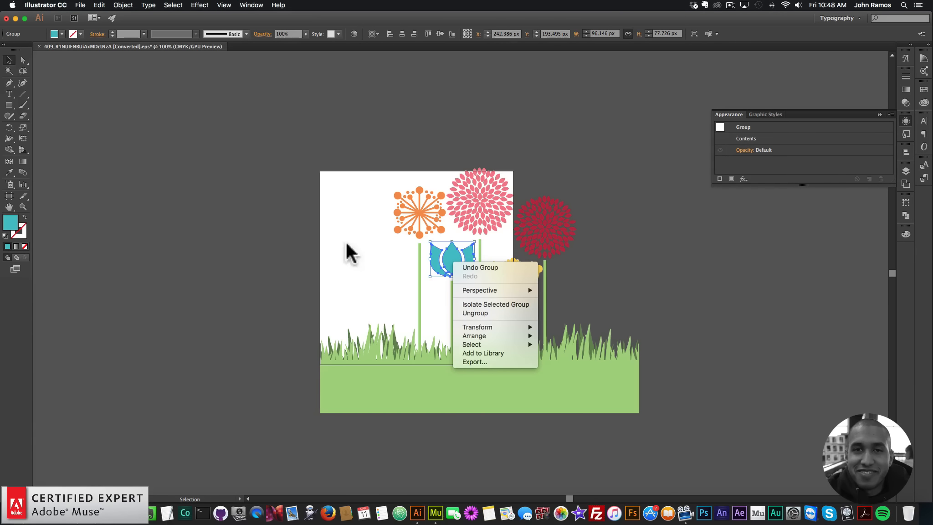
pyautogui.click(530, 269)
pyautogui.press('super+c')
pyautogui.click(435, 509)
pyautogui.press('super+v')
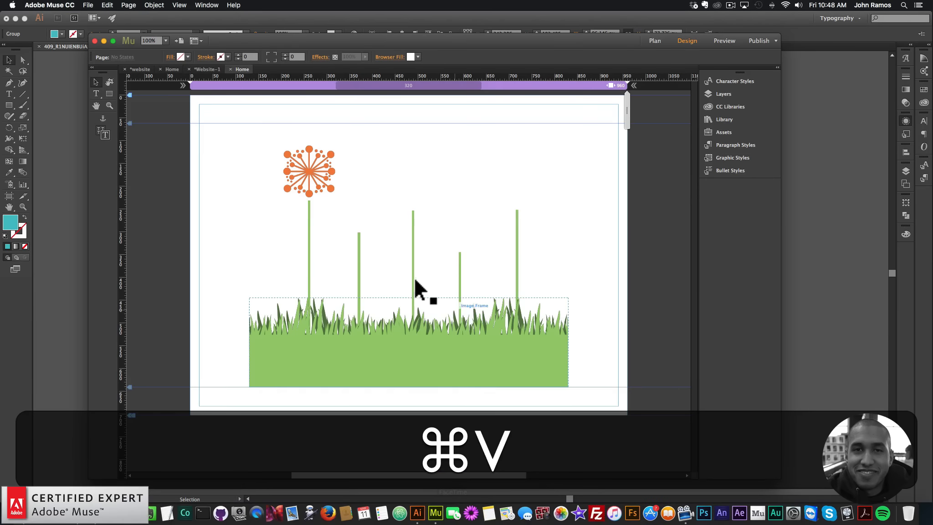
pyautogui.moveTo(416, 314); pyautogui.dragTo(363, 217)
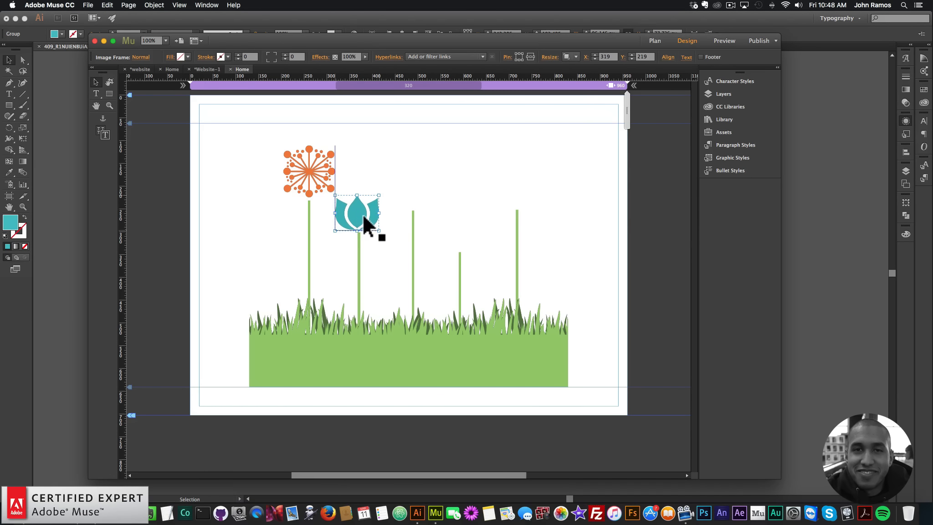
pyautogui.press('Right')
pyautogui.press('Right')
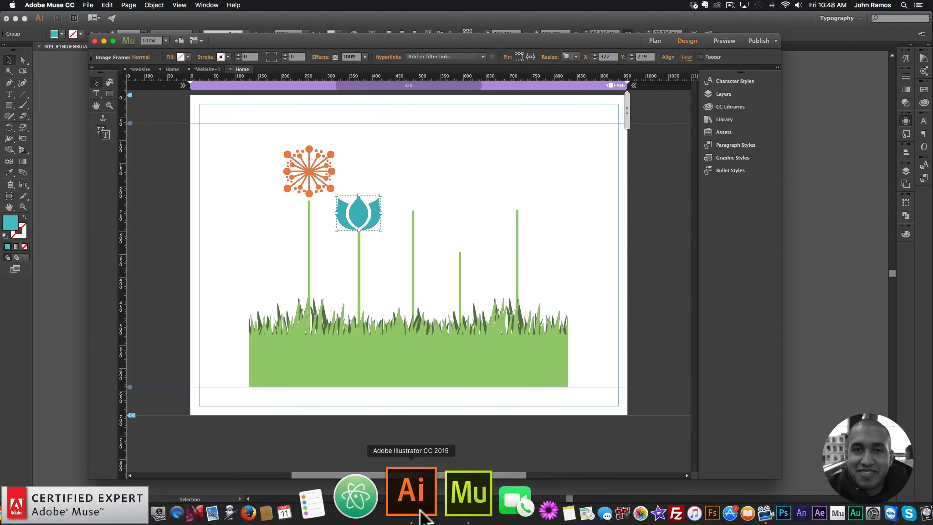
# Copy the pink flower head into Muse and place it on top of the third stem.
pyautogui.click(415, 496)
pyautogui.click(480, 194)
pyautogui.press('cmd+c')
pyautogui.click(436, 511)
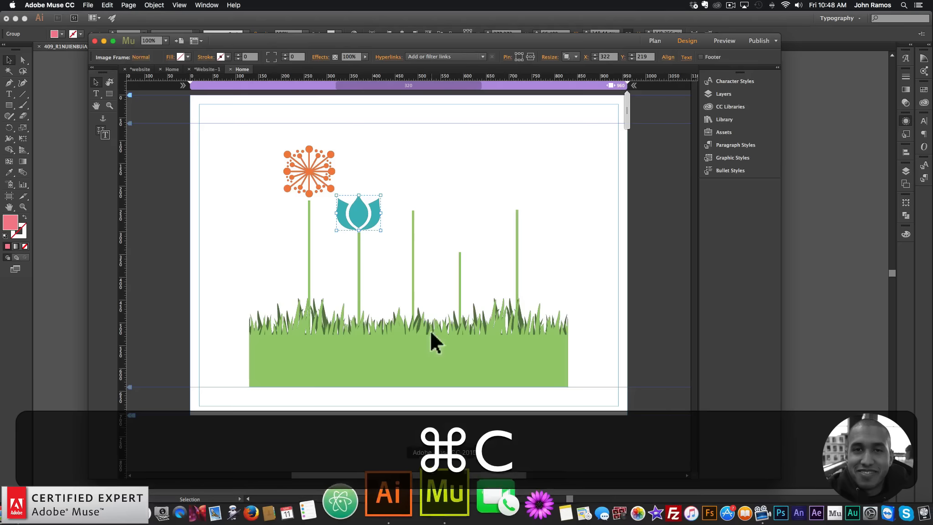
pyautogui.press('cmd+v')
pyautogui.moveTo(412, 306); pyautogui.dragTo(417, 179)
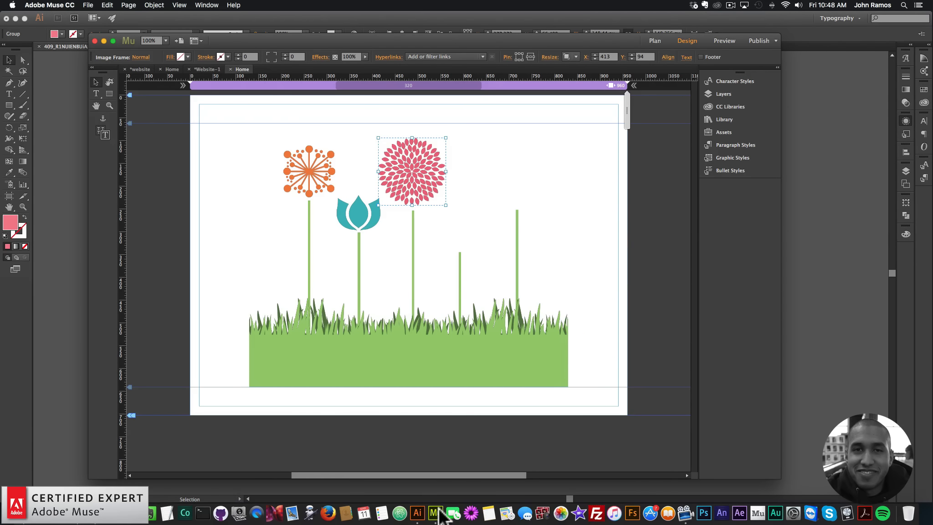
# Copy the yellow flower head into Muse and place it on top of the fourth stem.
pyautogui.click(443, 494)
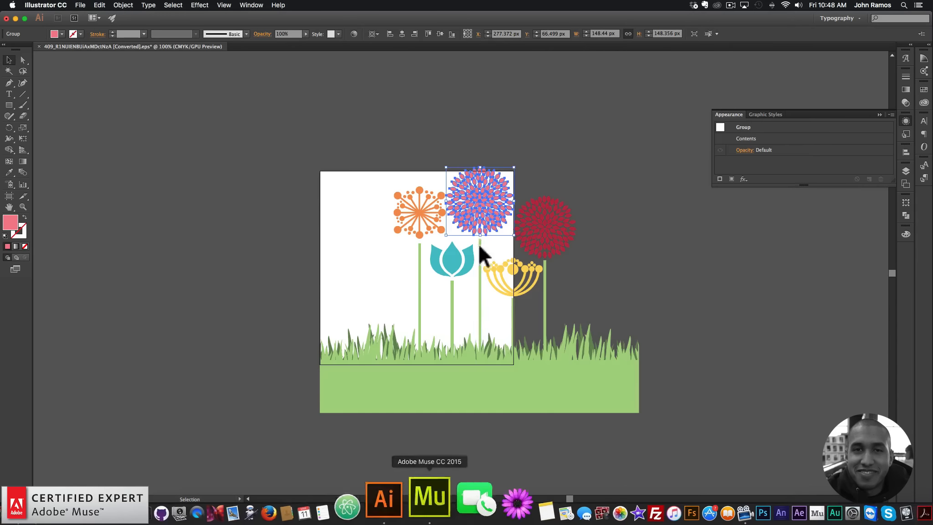
pyautogui.click(510, 283)
pyautogui.press('cmd+c')
pyautogui.click(436, 513)
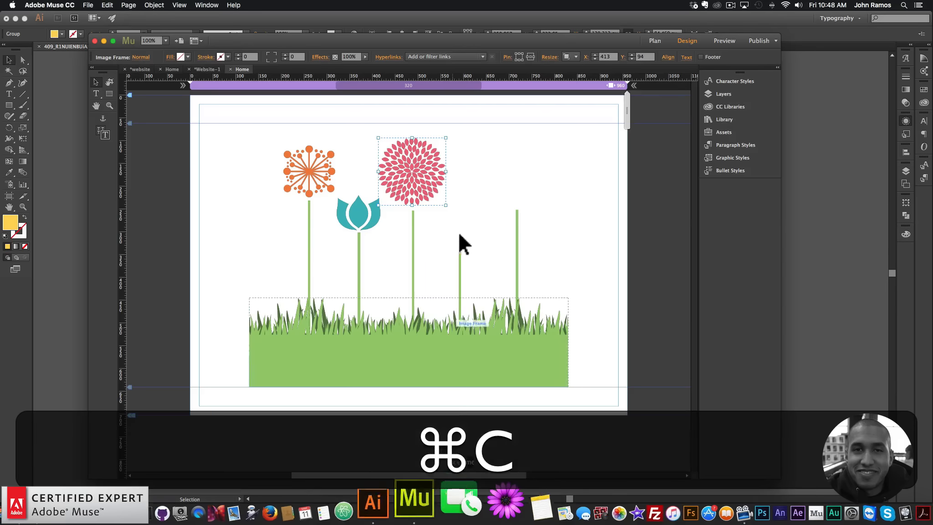
pyautogui.press('super+v')
pyautogui.moveTo(417, 301); pyautogui.dragTo(467, 224)
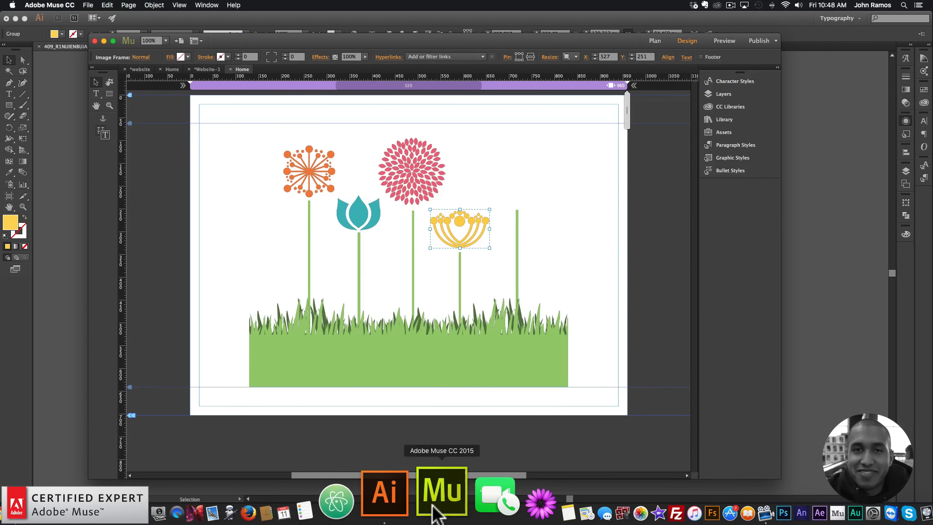
# Copy the red flower head into Muse and place it on top of the fifth stem.
pyautogui.click(417, 513)
pyautogui.press('super+c')
pyautogui.click(613, 230)
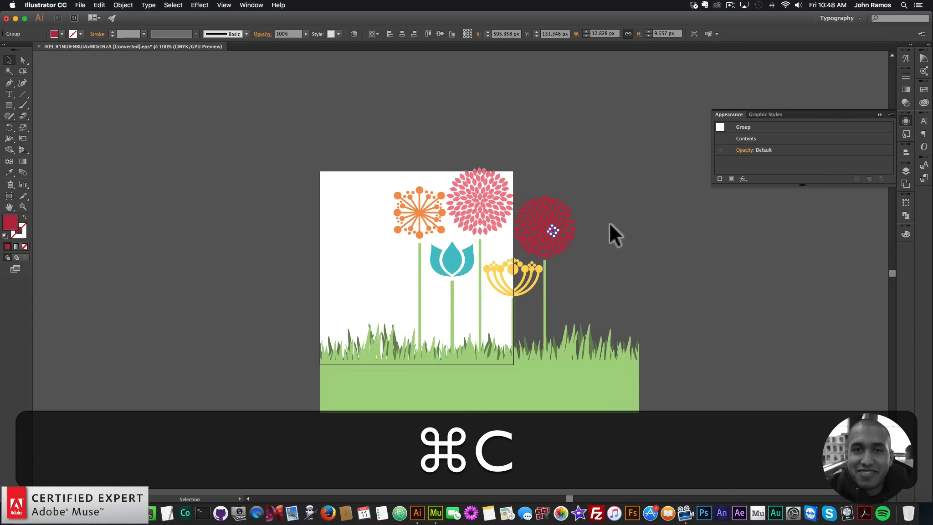
pyautogui.click(529, 249)
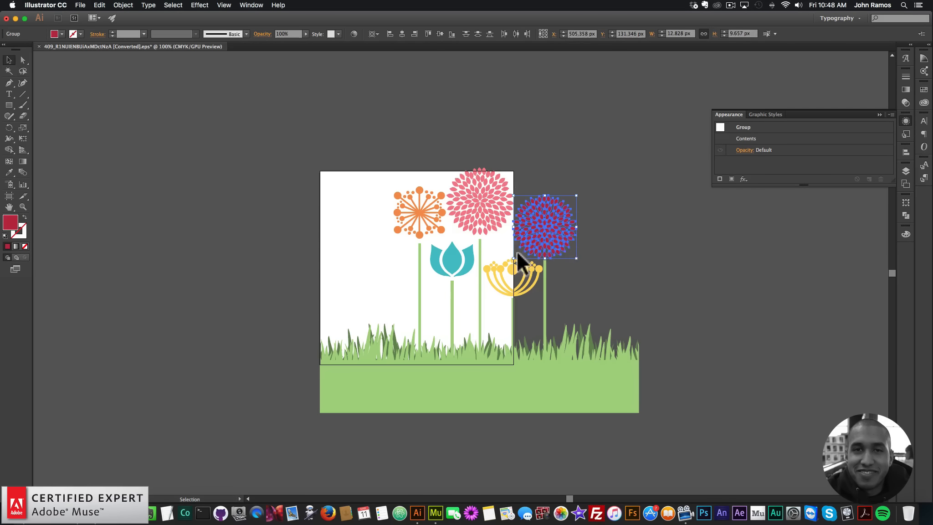
pyautogui.rightClick(543, 212)
pyautogui.click(570, 258)
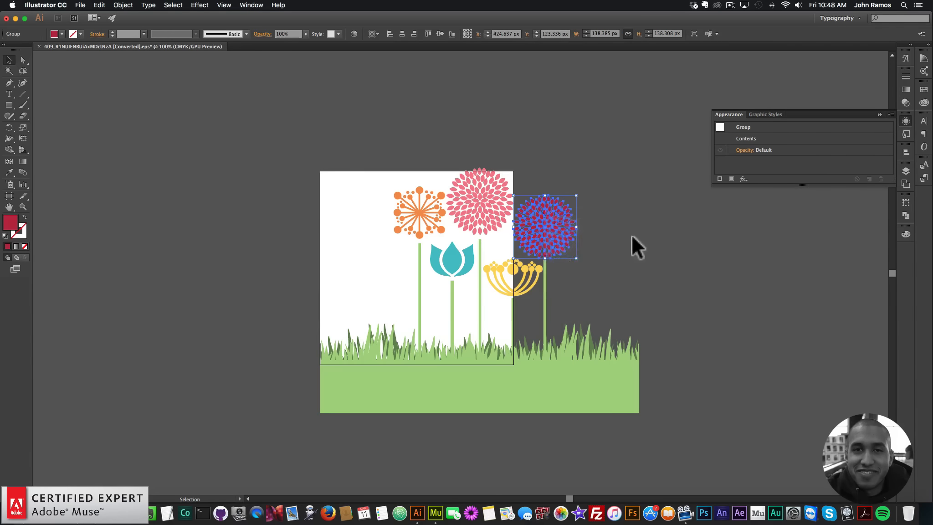
pyautogui.press('super+c')
pyautogui.click(435, 513)
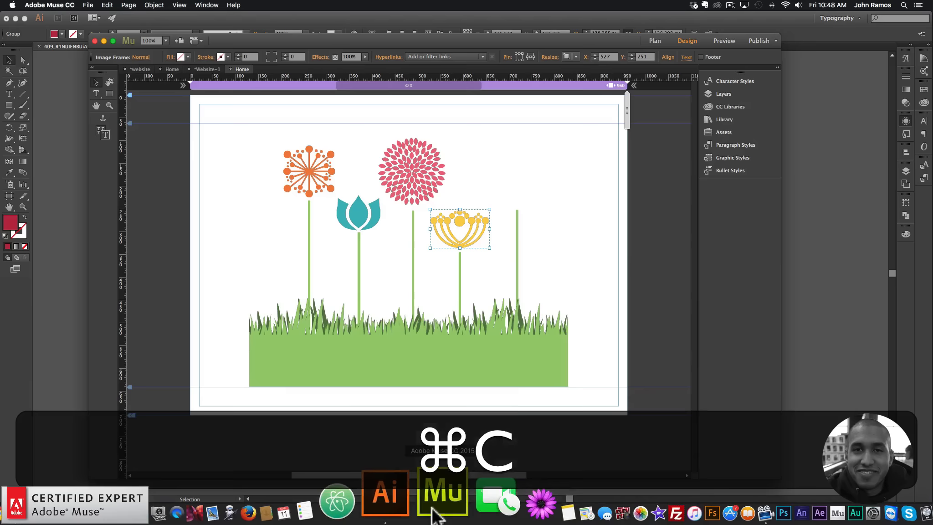
pyautogui.press('super+v')
pyautogui.moveTo(405, 309); pyautogui.dragTo(515, 177)
pyautogui.click(583, 216)
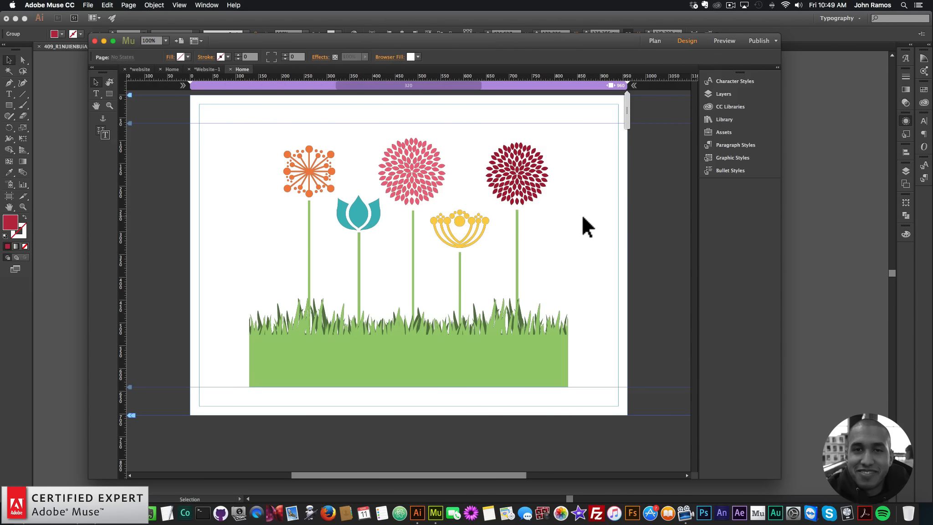
# Nudge the pink flower head and the teal tulip slightly so they sit neatly on their stems.
pyautogui.moveTo(420, 161); pyautogui.dragTo(422, 164)
pyautogui.click(611, 204)
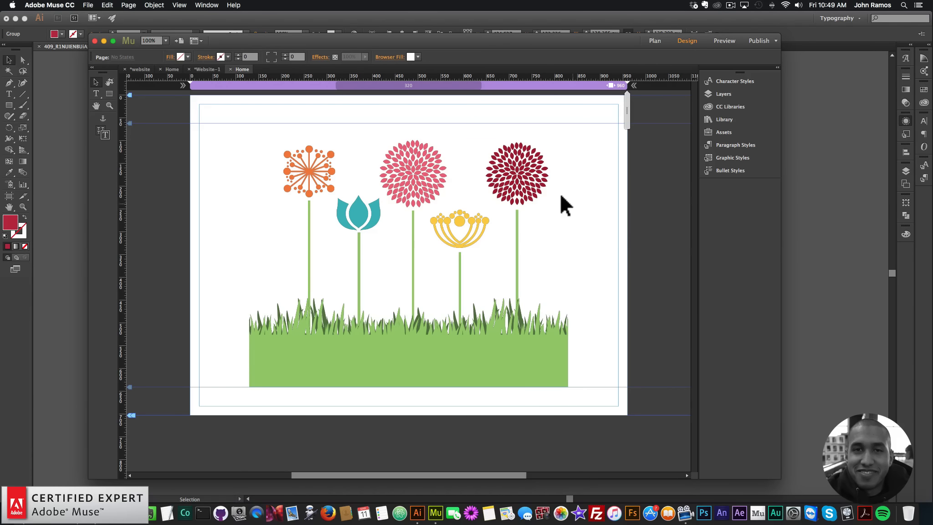
pyautogui.click(350, 222)
pyautogui.press('Up')
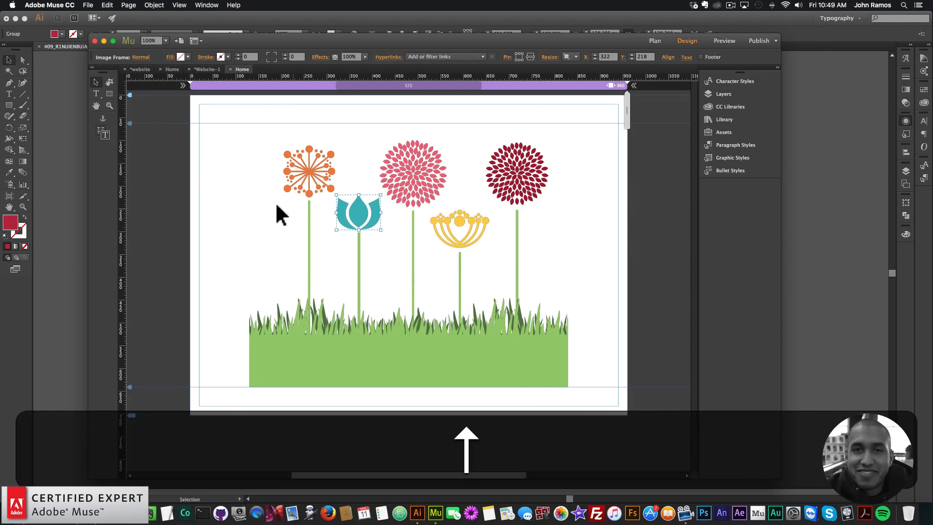
# Preview the page in the browser and return to Muse.
pyautogui.click(153, 239)
pyautogui.click(88, 5)
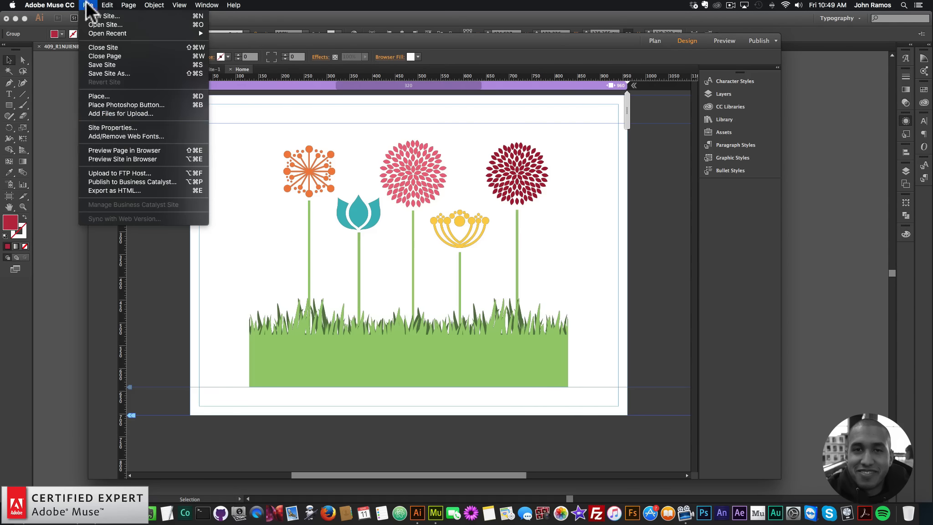
pyautogui.click(121, 150)
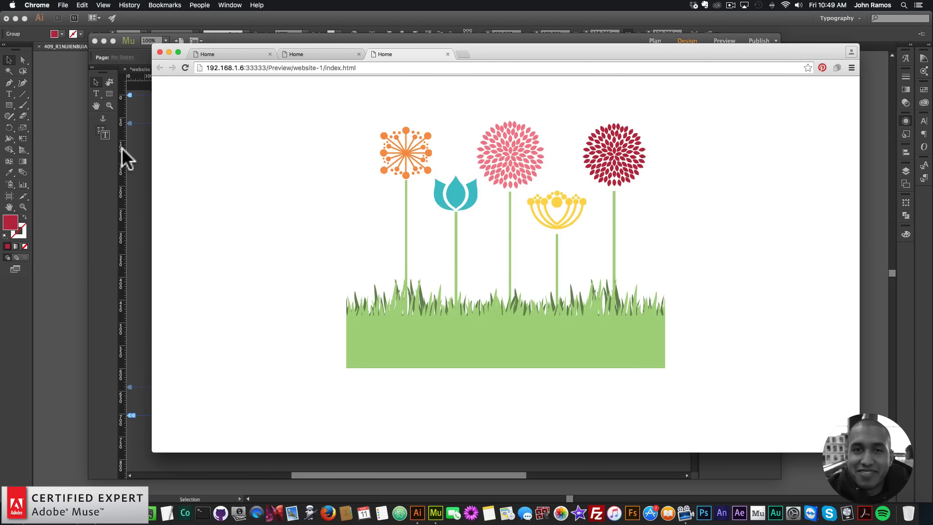
pyautogui.click(425, 35)
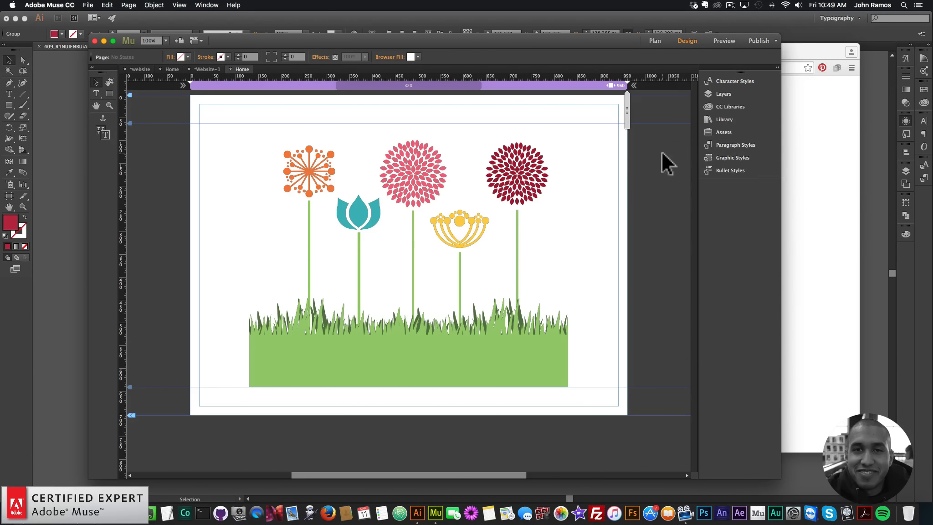
# Search the library for "muse motion" and place the Muse Motion – Initial widget at the page's top-left corner.
pyautogui.click(739, 118)
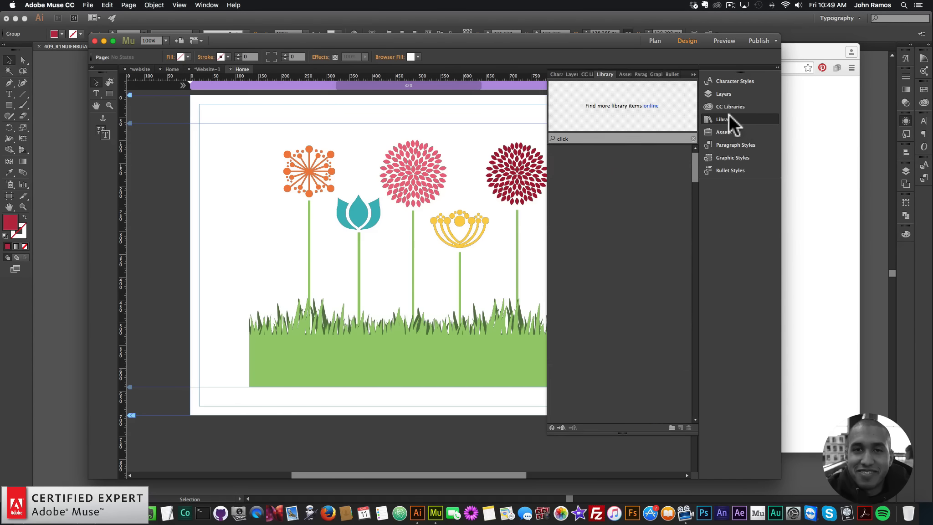
pyautogui.click(733, 118)
pyautogui.click(206, 5)
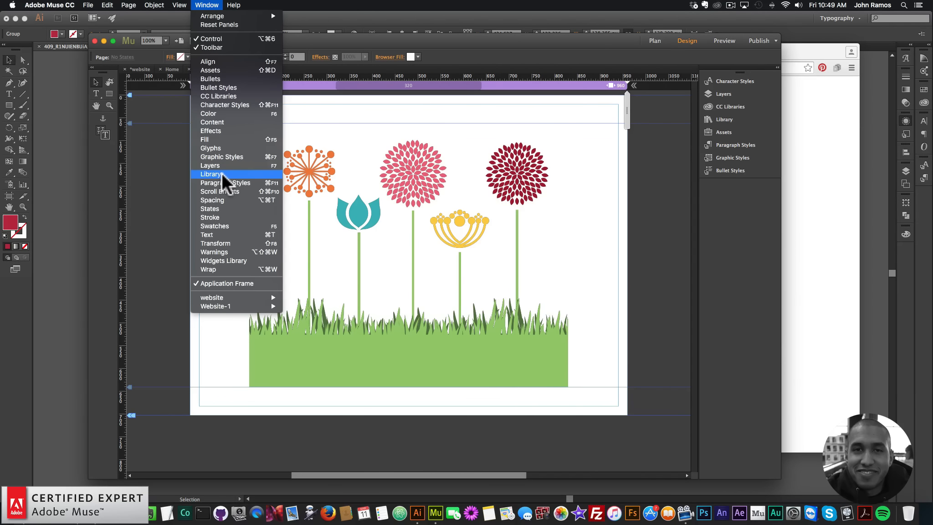
pyautogui.click(724, 120)
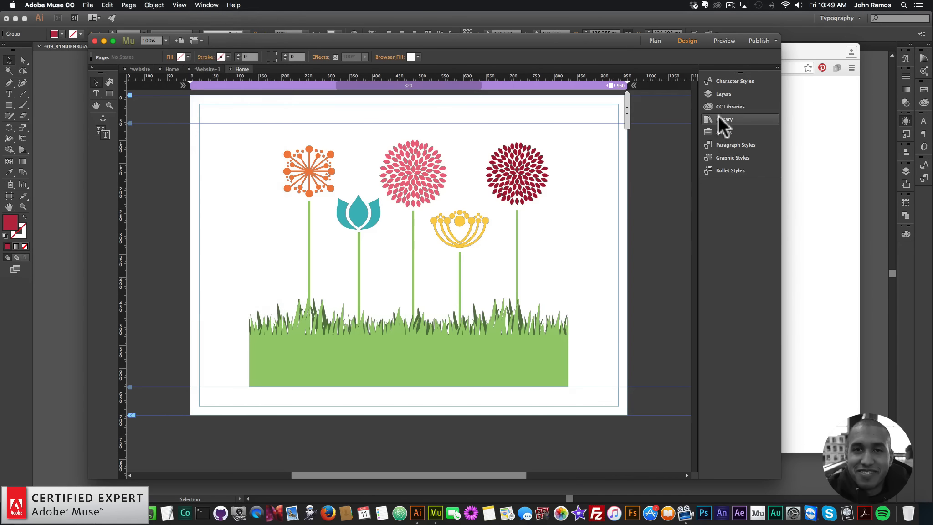
pyautogui.click(724, 117)
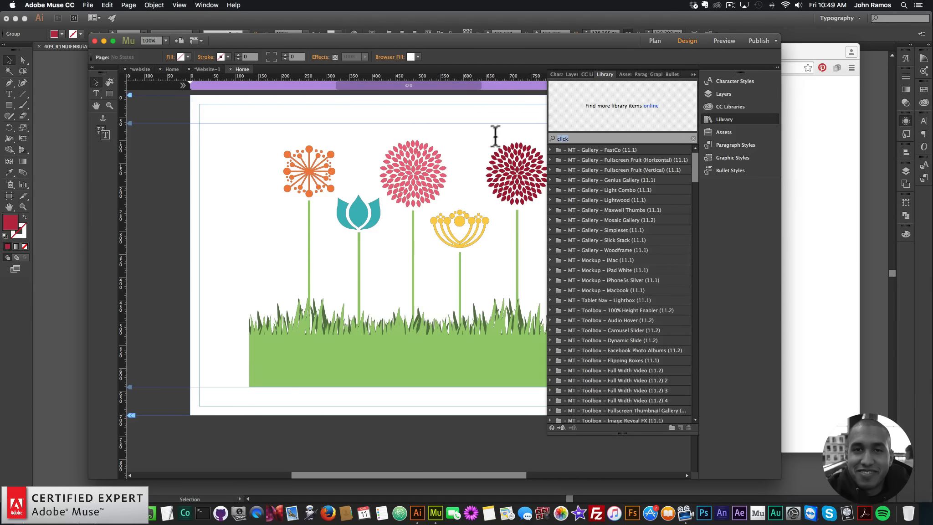
pyautogui.write('muse motion')
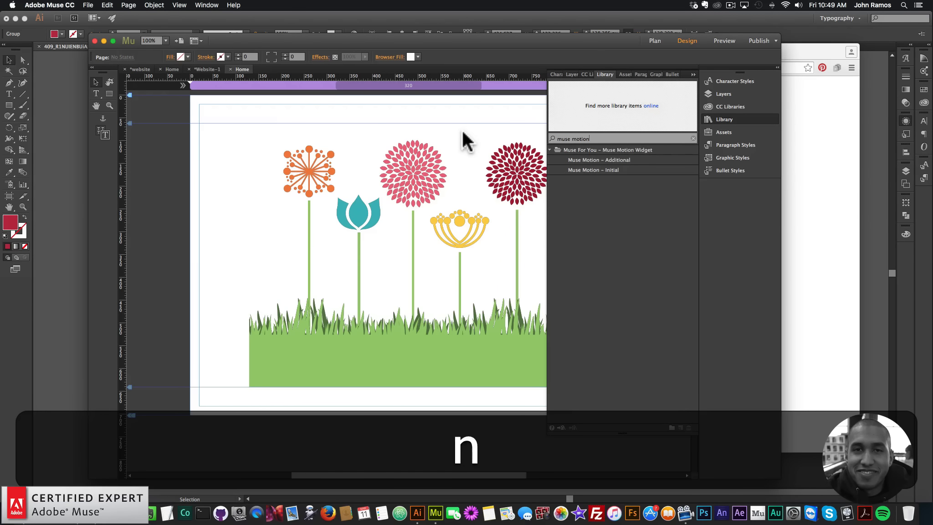
pyautogui.click(601, 170)
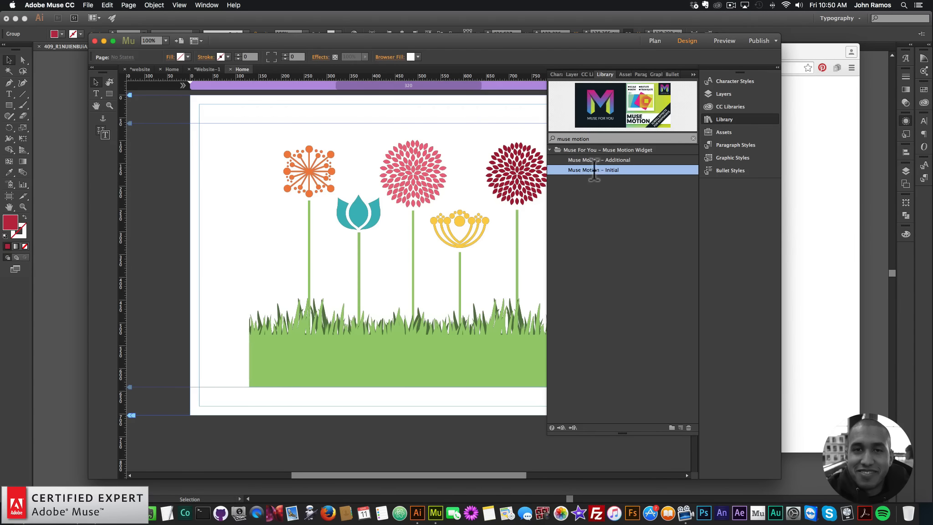
pyautogui.moveTo(594, 171); pyautogui.dragTo(184, 113)
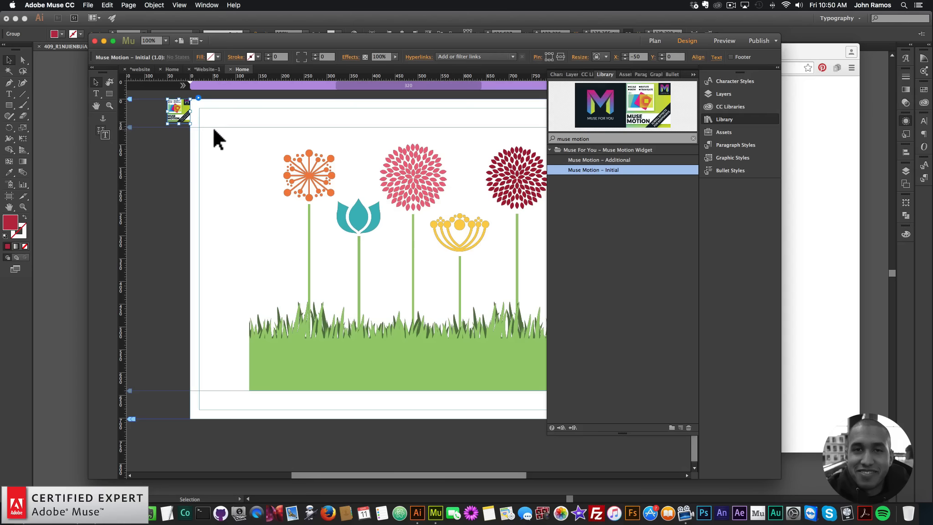
# Open the Muse Motion – Initial widget's options to review them, then close the options and the Library panel.
pyautogui.click(199, 97)
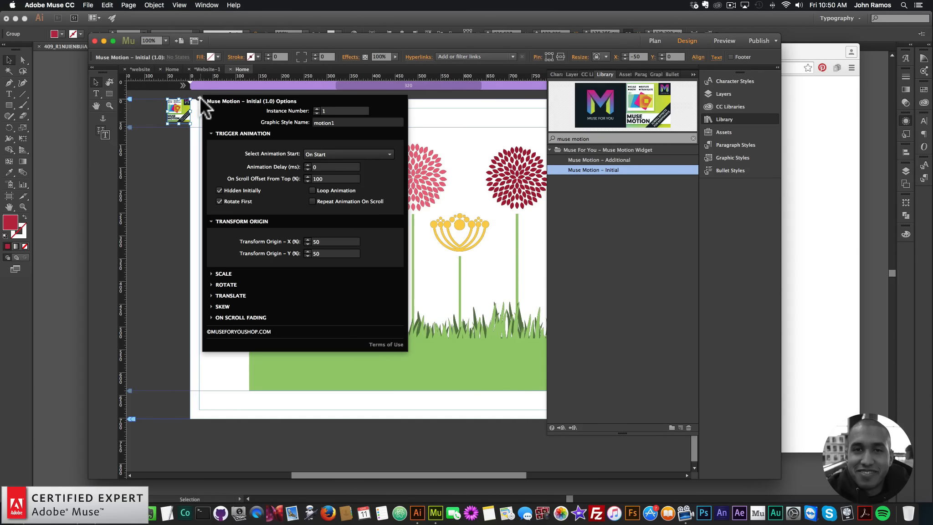
pyautogui.click(181, 146)
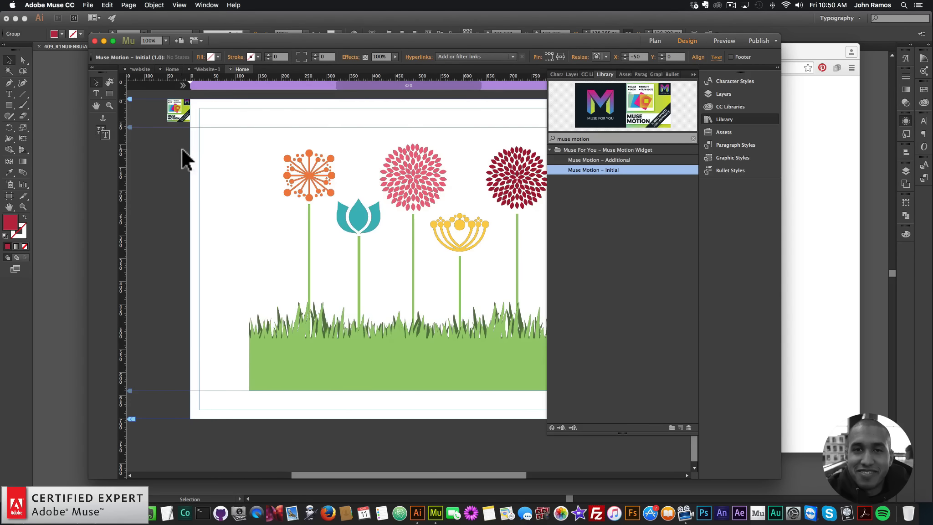
pyautogui.click(178, 114)
pyautogui.click(728, 120)
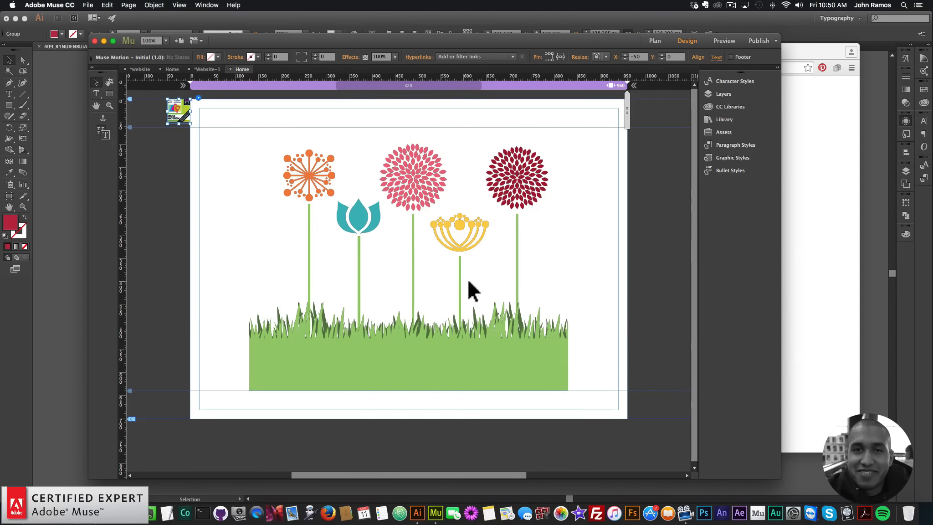
# Create a new graphic style named motion1 from the orange flower's stem.
pyautogui.click(309, 255)
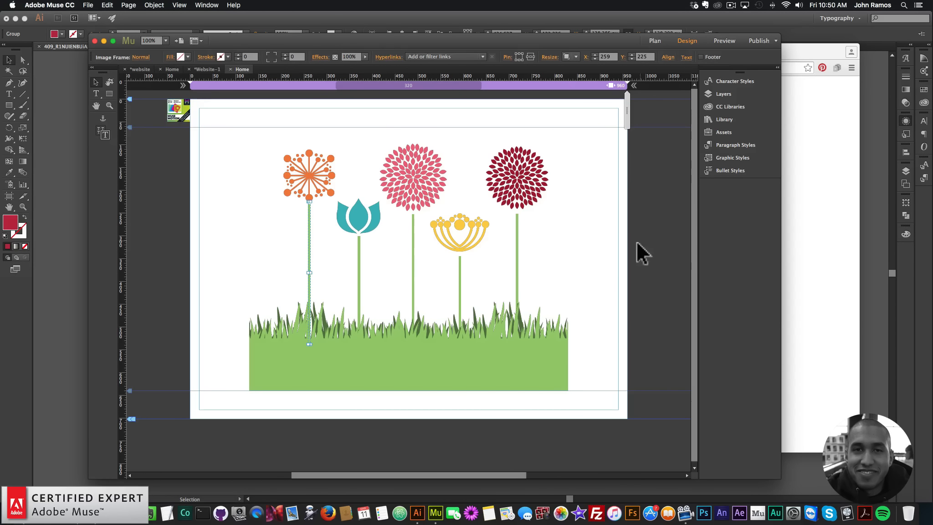
pyautogui.click(725, 157)
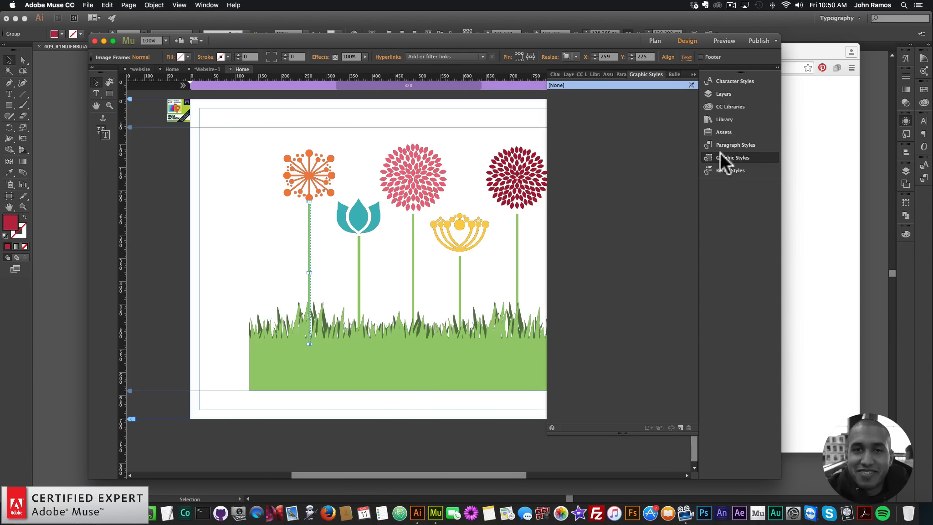
pyautogui.click(681, 427)
pyautogui.doubleClick(555, 94)
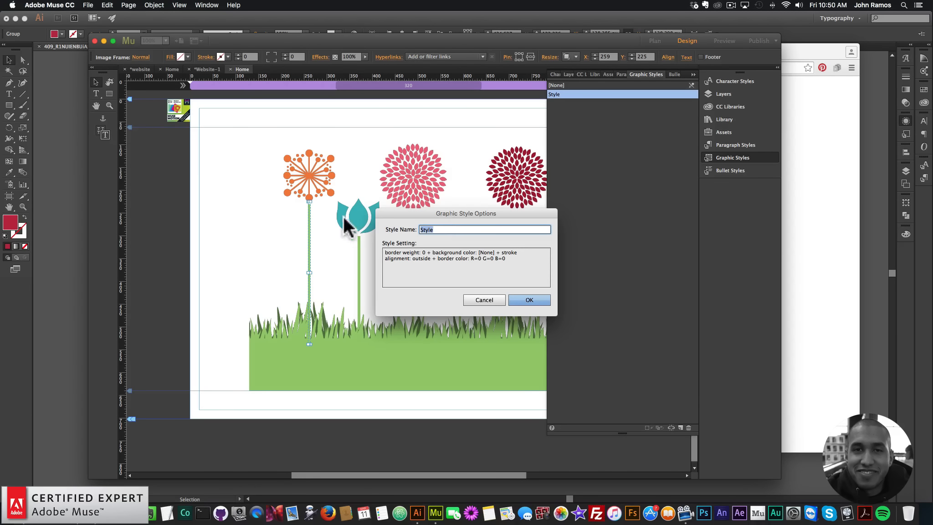
pyautogui.write('motion1')
pyautogui.press('Return')
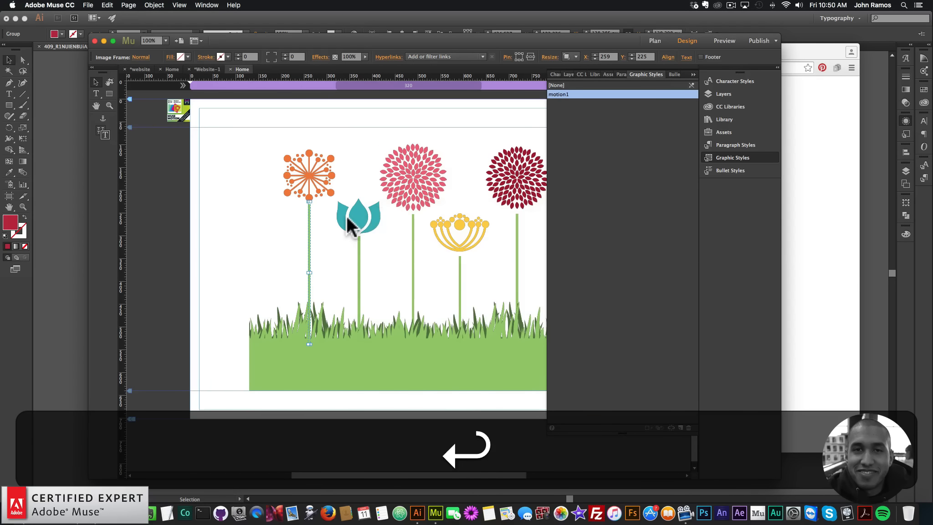
# Create a new graphic style named motion2 from the teal tulip's stem.
pyautogui.click(359, 281)
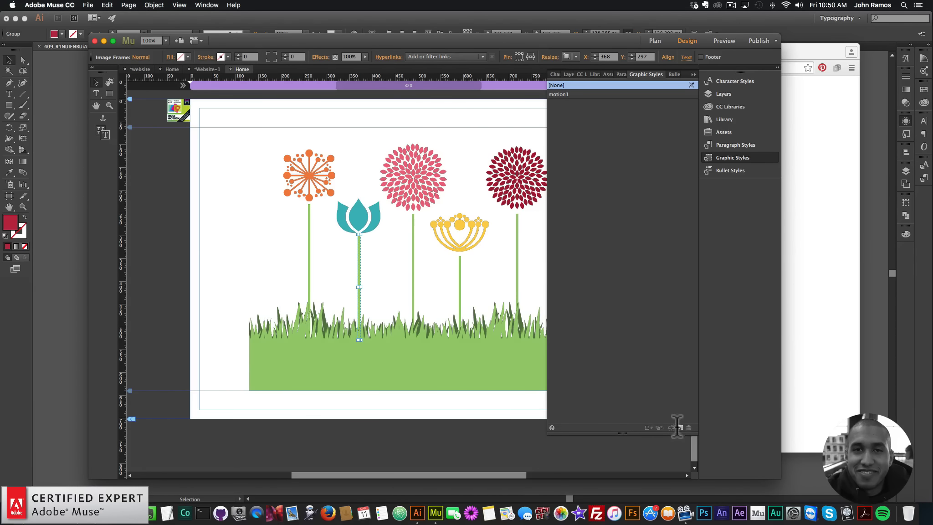
pyautogui.doubleClick(557, 103)
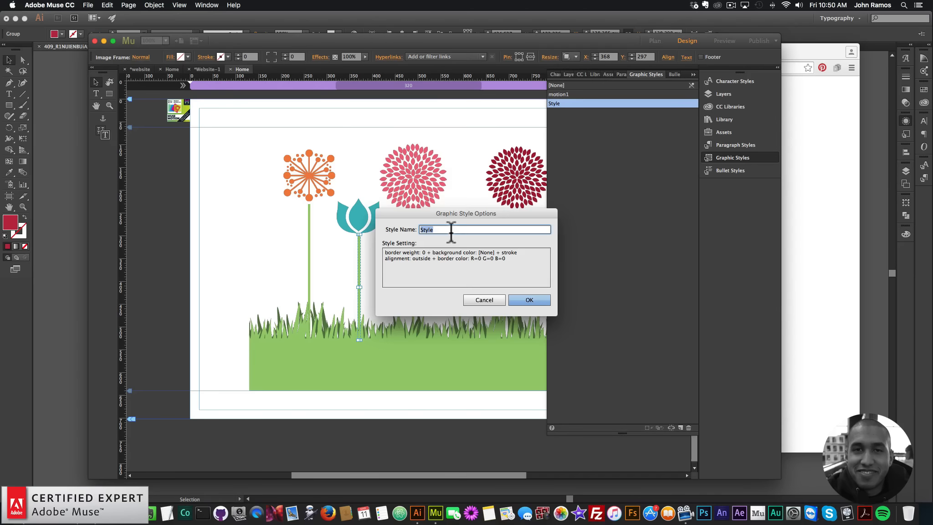
pyautogui.write('motion2')
pyautogui.press('Return')
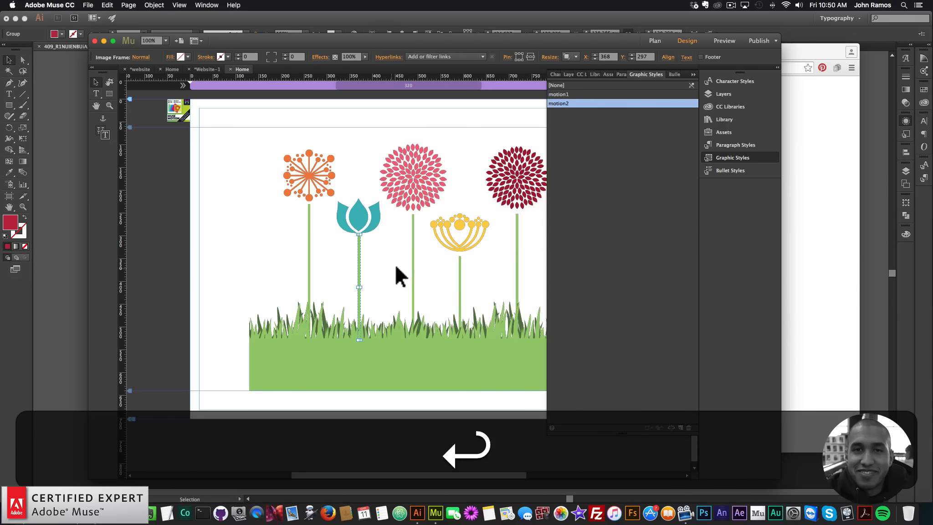
# Create a new graphic style named motion3 from the pink flower's stem.
pyautogui.click(413, 259)
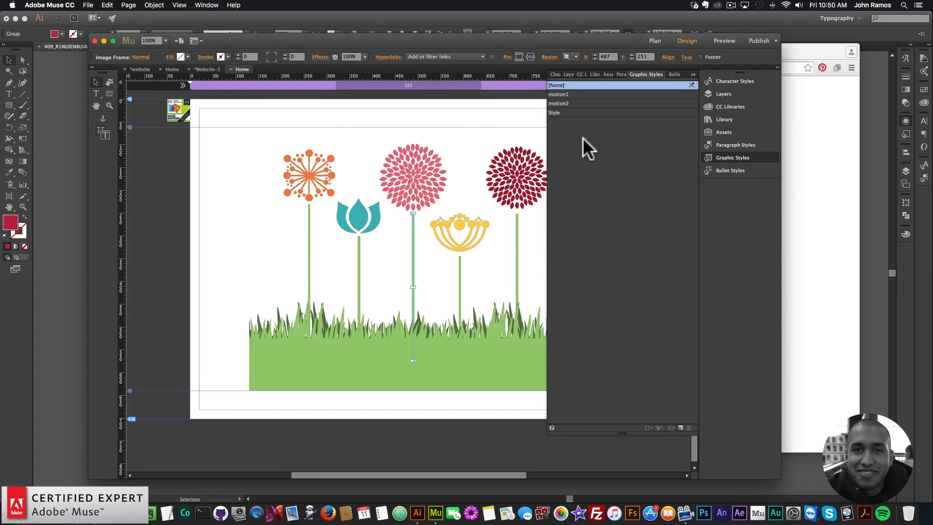
pyautogui.doubleClick(556, 112)
pyautogui.write('tion3')
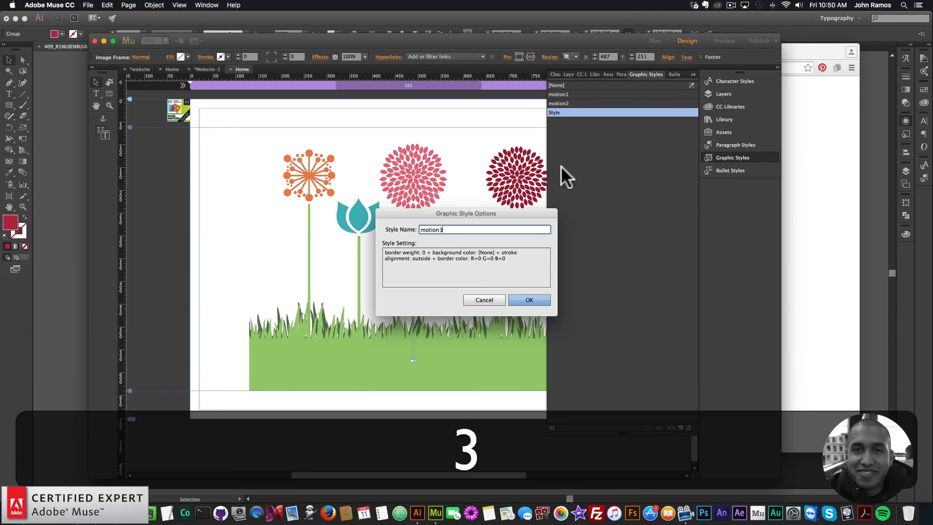
pyautogui.press('Return')
# Create a new graphic style named motion4 from the yellow flower's stem.
pyautogui.click(459, 279)
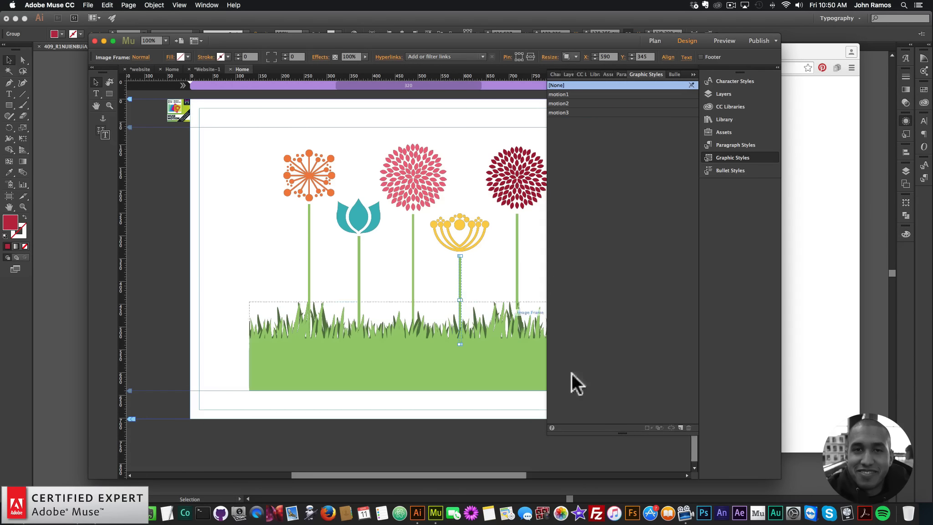
pyautogui.click(680, 427)
pyautogui.click(557, 121)
pyautogui.doubleClick(556, 121)
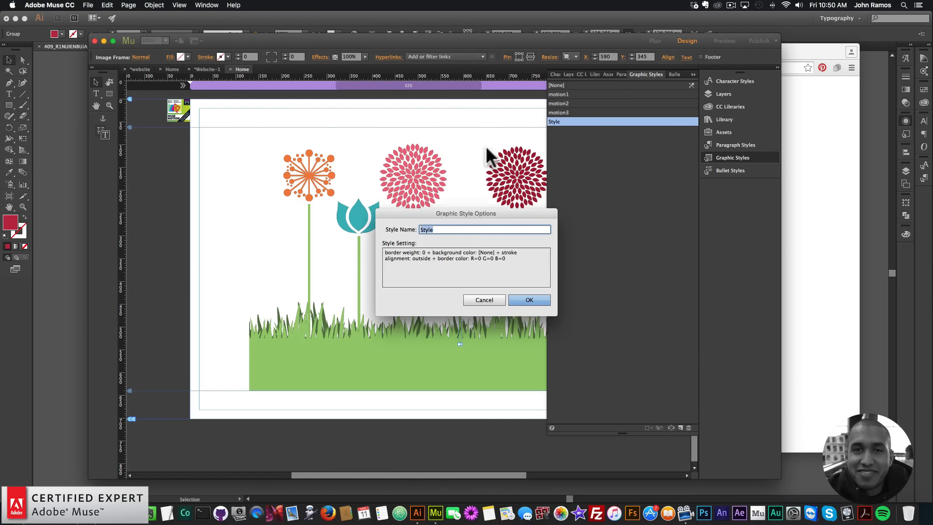
pyautogui.write('motion4')
pyautogui.press('Return')
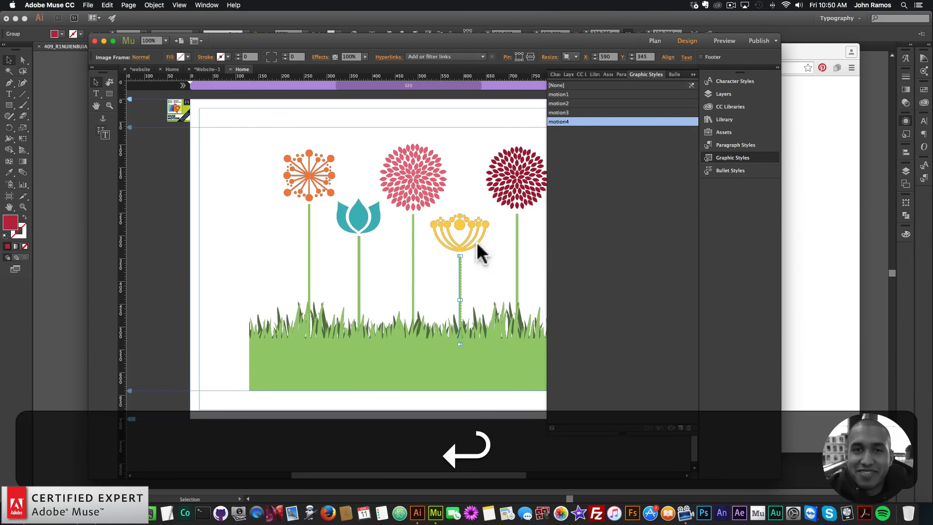
# Create a new graphic style named motion5 from the red flower's stem.
pyautogui.click(518, 256)
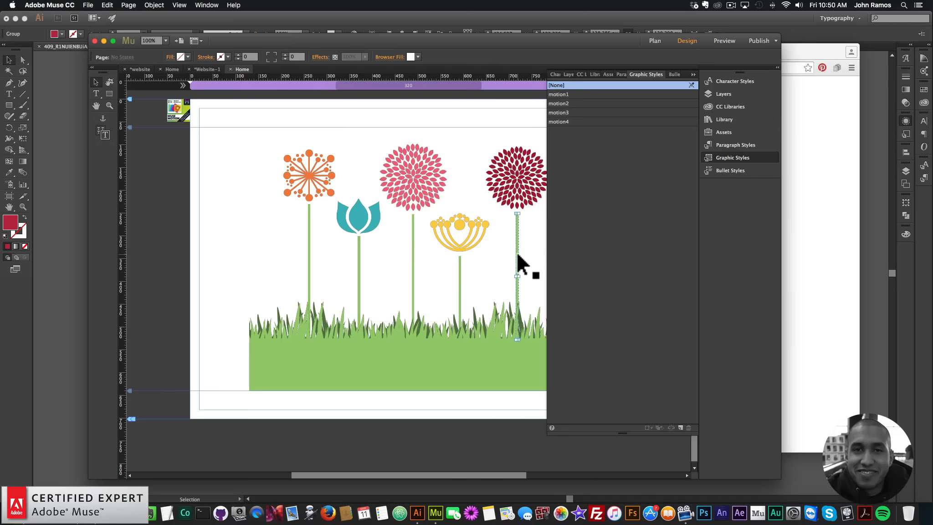
pyautogui.click(680, 428)
pyautogui.click(553, 131)
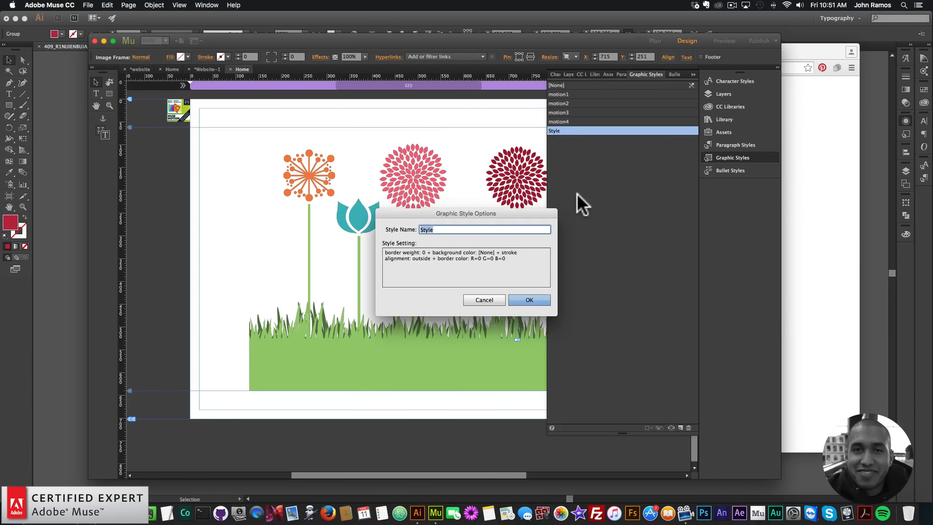
pyautogui.press('BackSpace')
pyautogui.write('mo')
pyautogui.press('BackSpace')
pyautogui.press('BackSpace')
pyautogui.write('motion5')
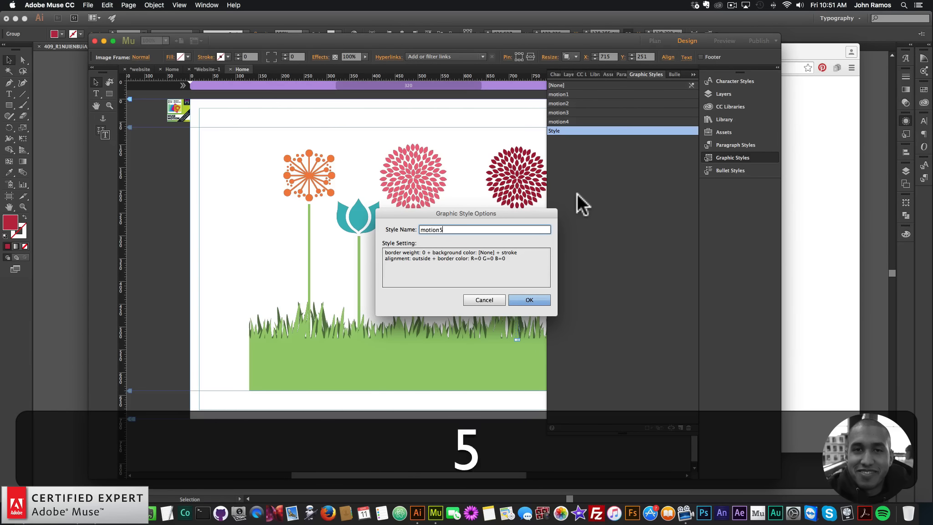
pyautogui.press('Return')
# Create a new graphic style named motion6 from the orange flower head.
pyautogui.click(323, 183)
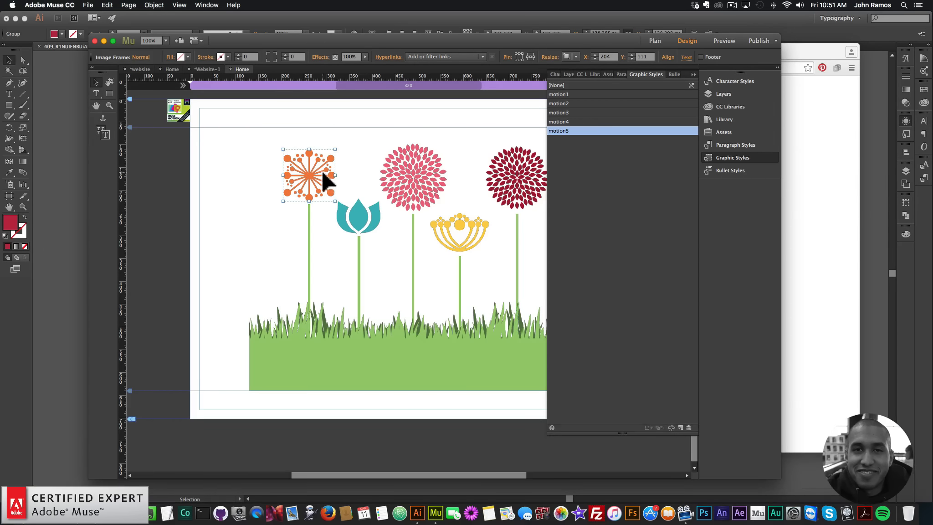
pyautogui.click(680, 427)
pyautogui.doubleClick(558, 139)
pyautogui.write('motion6')
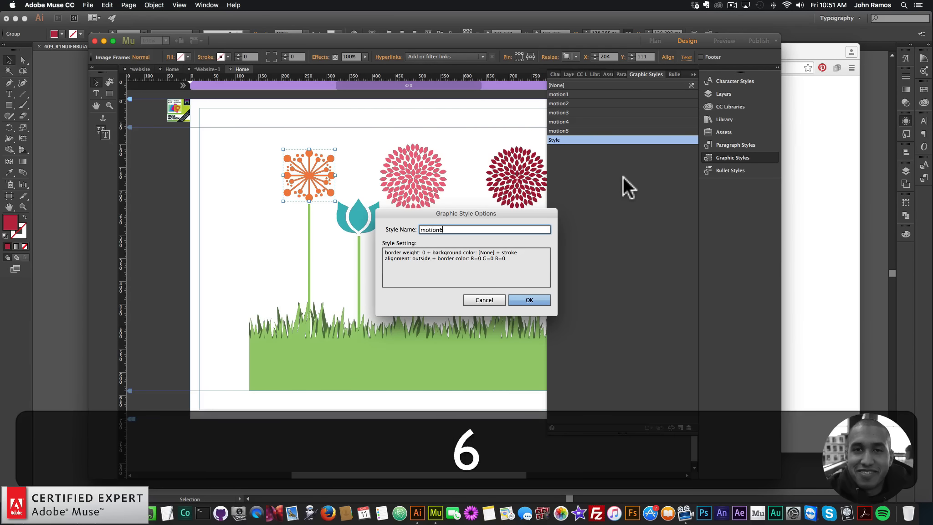
pyautogui.press('Return')
# Create a new graphic style named motion7 from the teal tulip head.
pyautogui.click(357, 211)
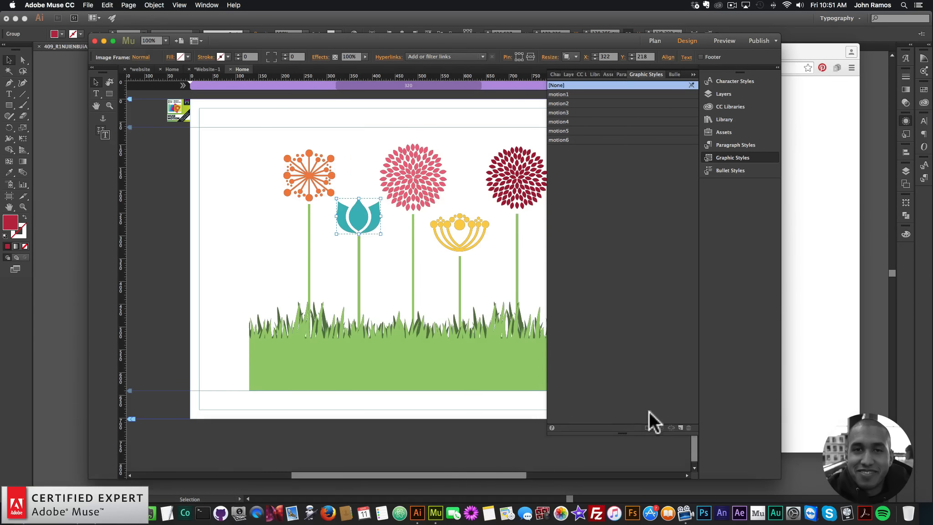
pyautogui.doubleClick(555, 148)
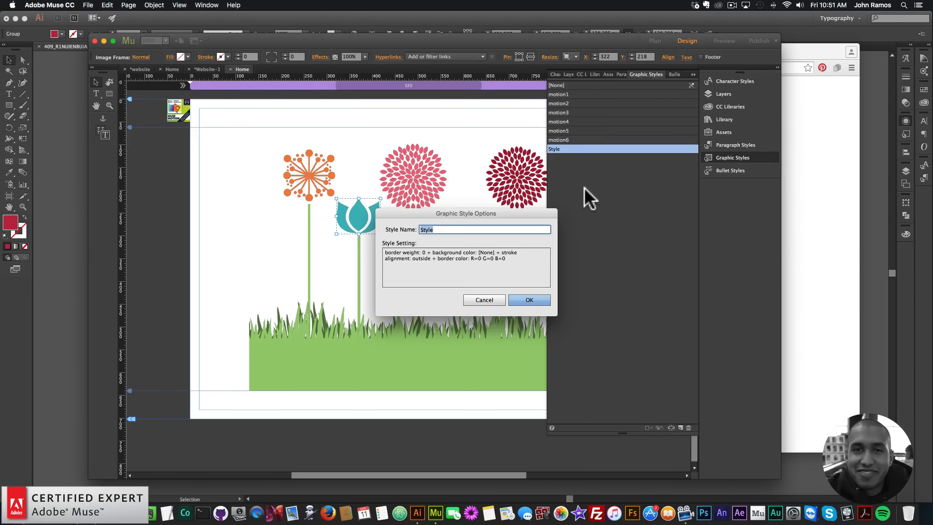
pyautogui.write('motion7')
pyautogui.press('Return')
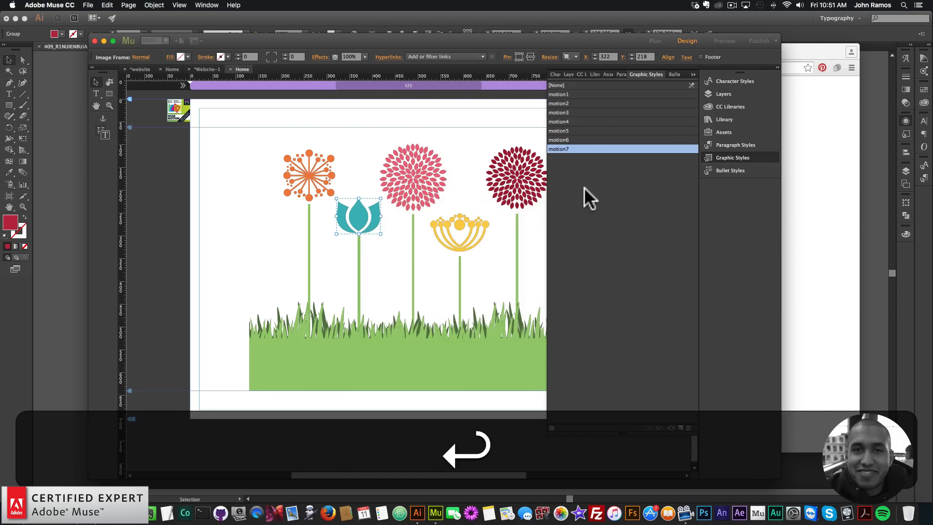
# Create a new graphic style named motion8 from the pink flower head.
pyautogui.click(421, 170)
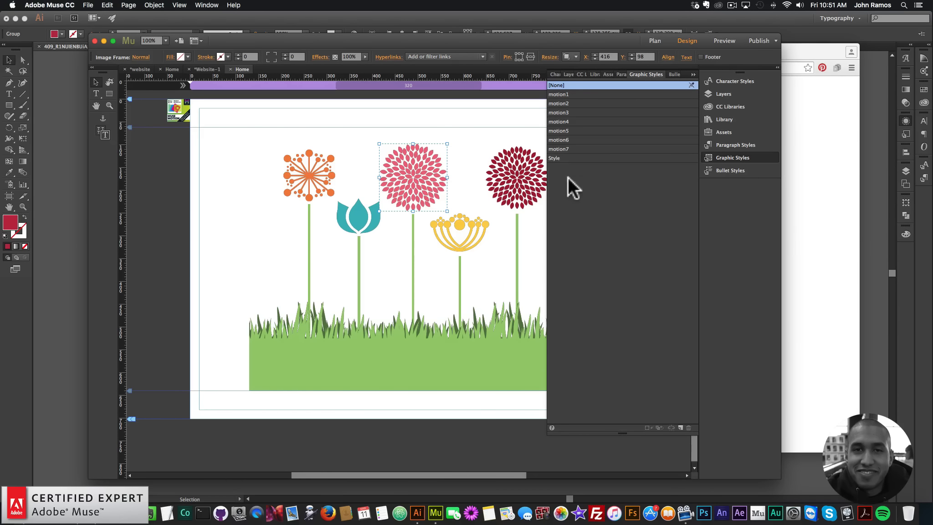
pyautogui.doubleClick(554, 158)
pyautogui.write('motion')
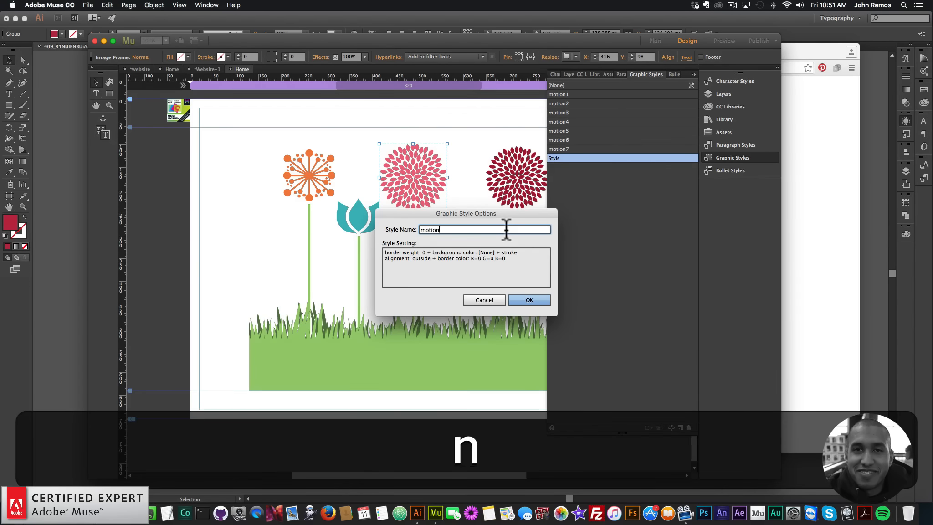
pyautogui.write('7')
pyautogui.press('BackSpace')
pyautogui.write('8')
pyautogui.press('Return')
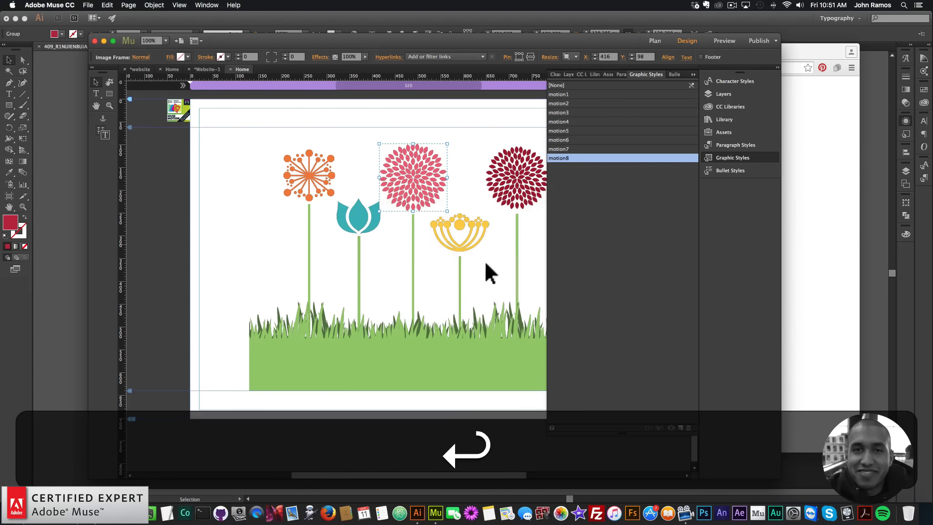
# Create a new graphic style named motion9 from the yellow flower head.
pyautogui.click(455, 235)
pyautogui.click(680, 428)
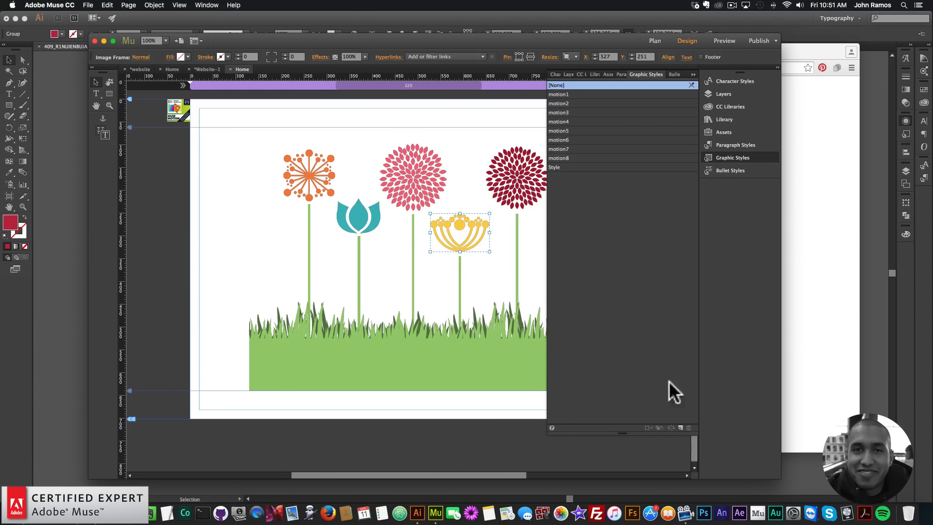
pyautogui.doubleClick(554, 167)
pyautogui.write('motion')
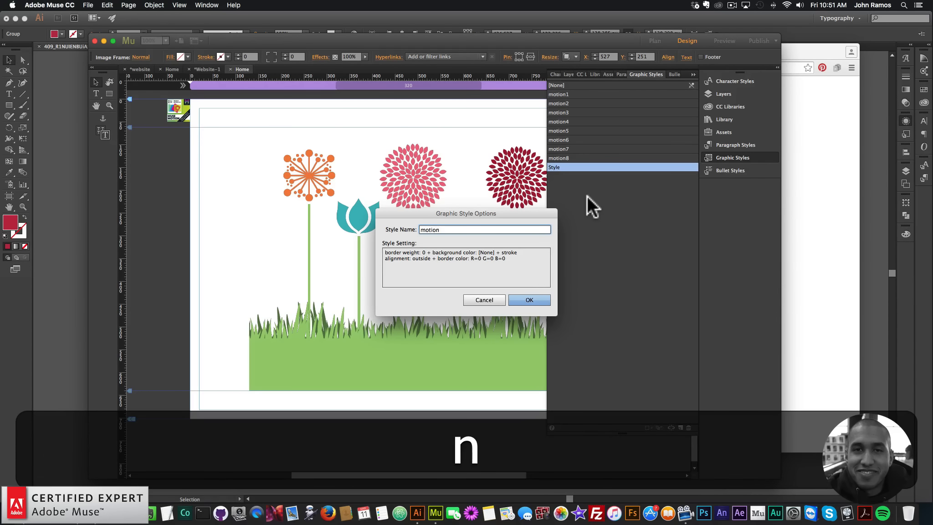
pyautogui.write('9')
pyautogui.press('Return')
# Create a new graphic style named motion10 from the red flower head and close the Graphic Styles panel.
pyautogui.click(529, 177)
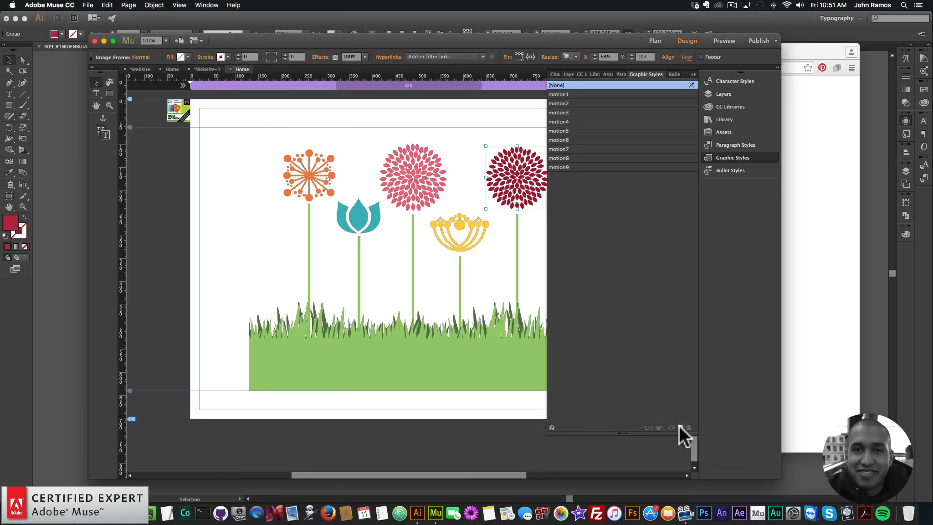
pyautogui.click(680, 428)
pyautogui.doubleClick(555, 176)
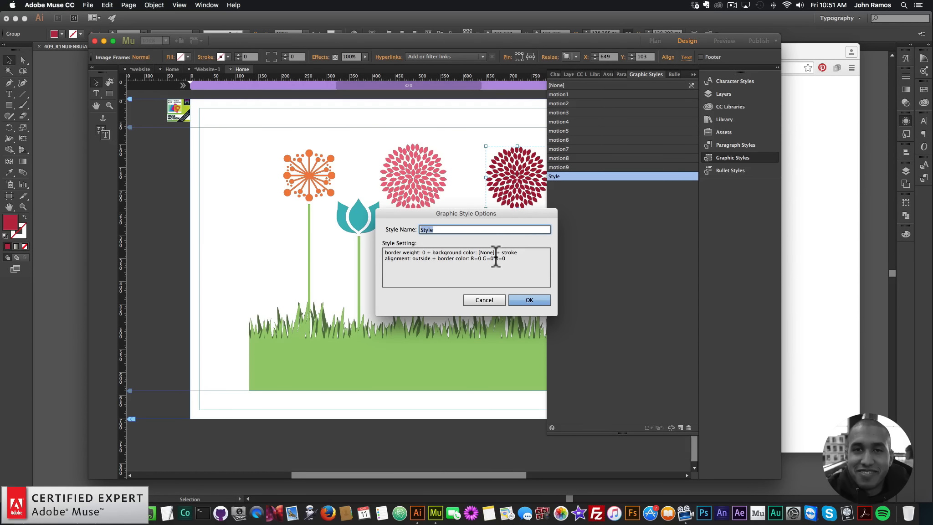
pyautogui.write('mott')
pyautogui.press('BackSpace')
pyautogui.write('ion10')
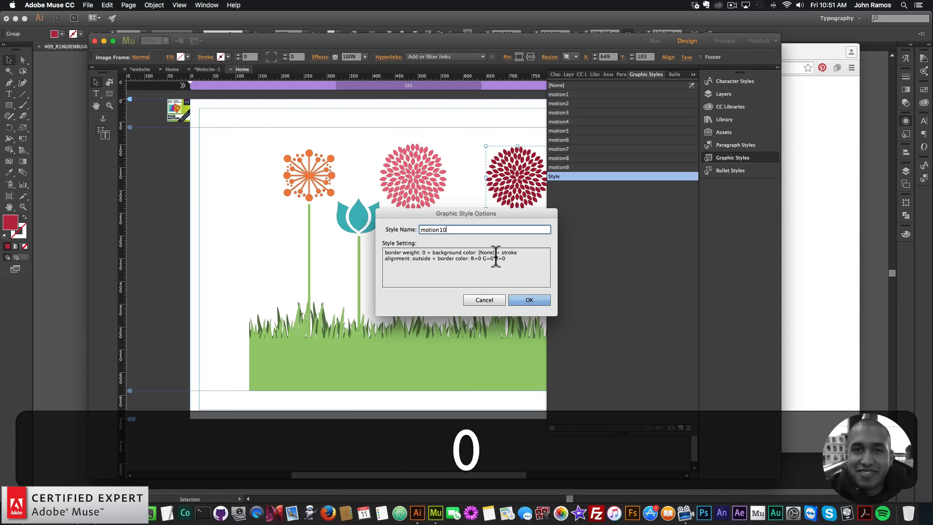
pyautogui.press('Return')
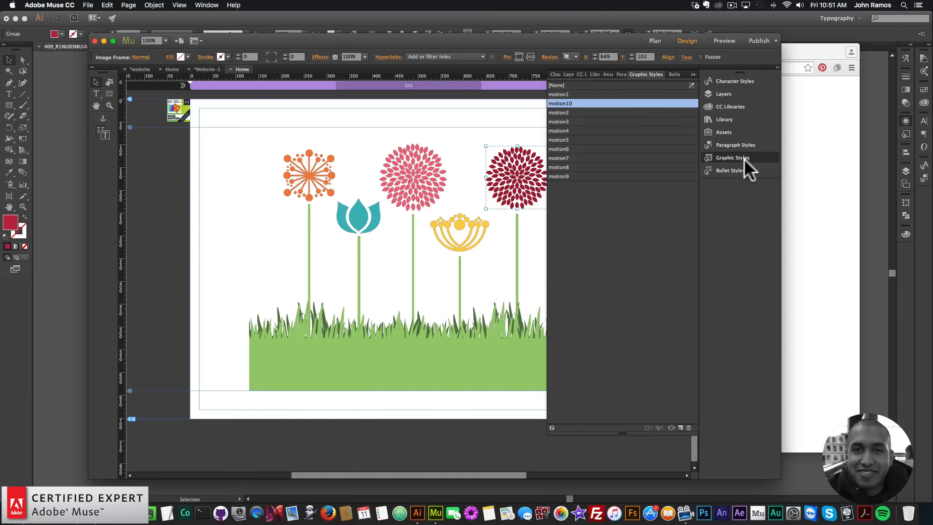
pyautogui.click(745, 159)
# Review the Muse Motion – Initial widget's options, including its graphic style name, and select the orange flower's stem.
pyautogui.click(185, 113)
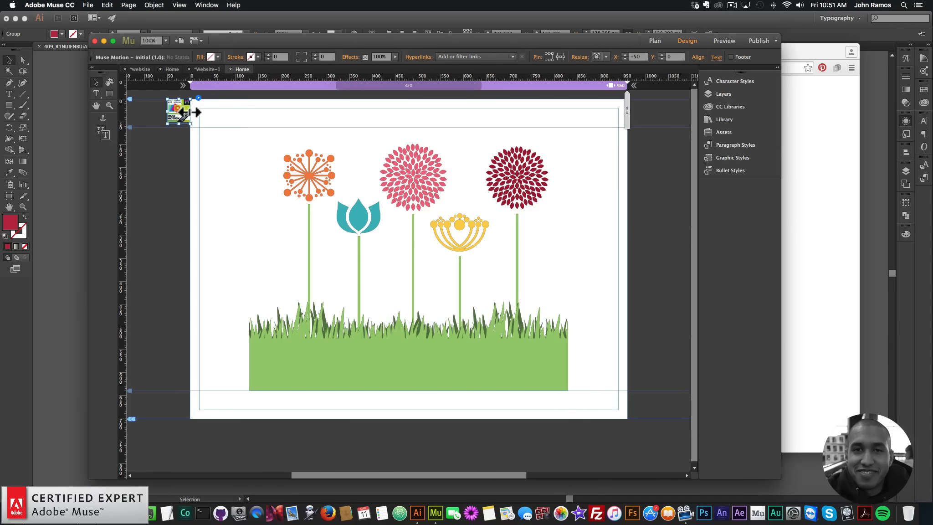
pyautogui.click(198, 97)
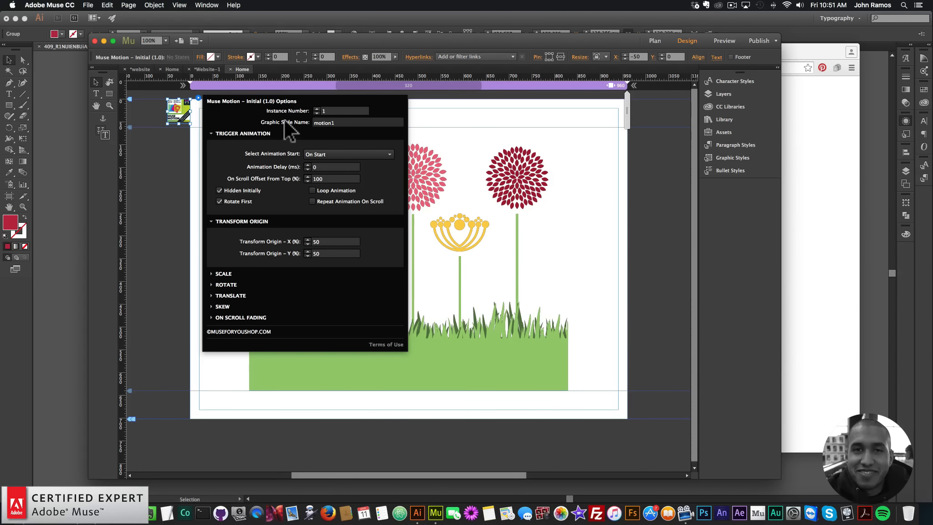
pyautogui.click(352, 122)
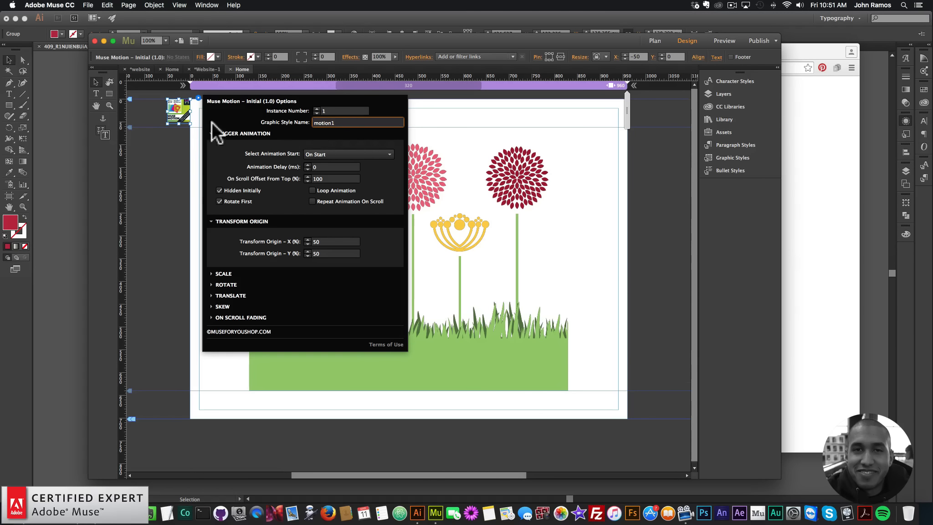
pyautogui.click(201, 182)
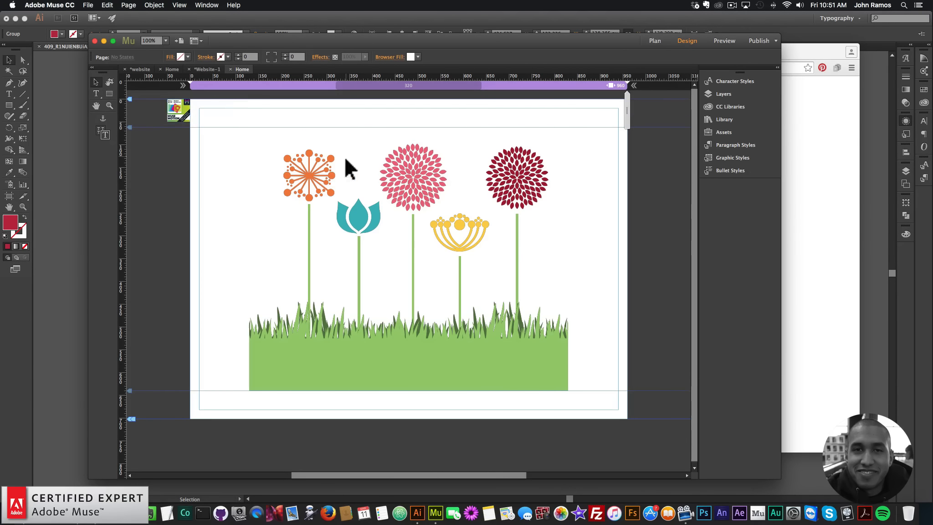
pyautogui.click(321, 174)
pyautogui.click(309, 234)
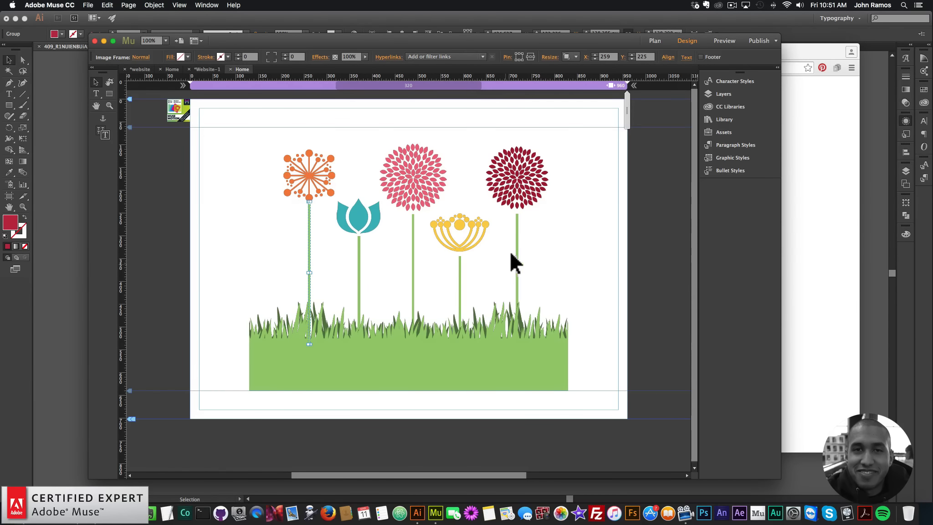
pyautogui.click(177, 113)
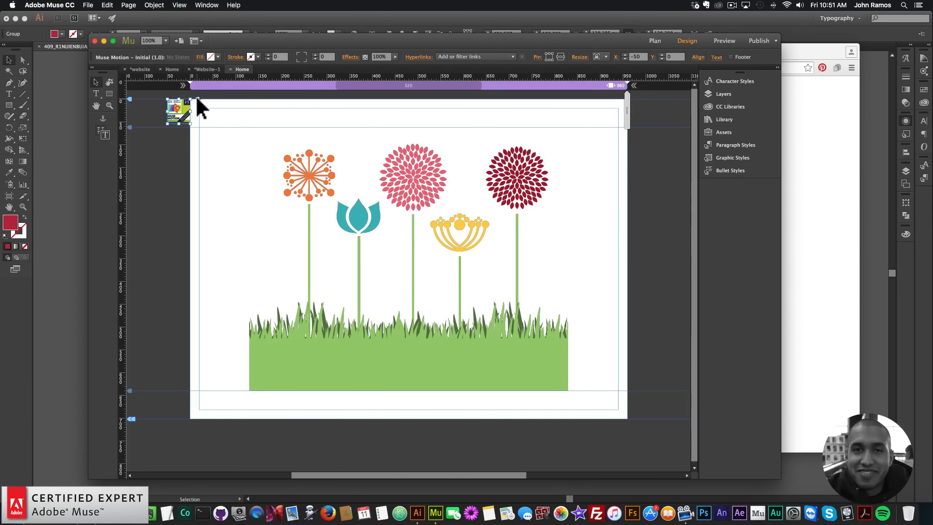
pyautogui.click(198, 98)
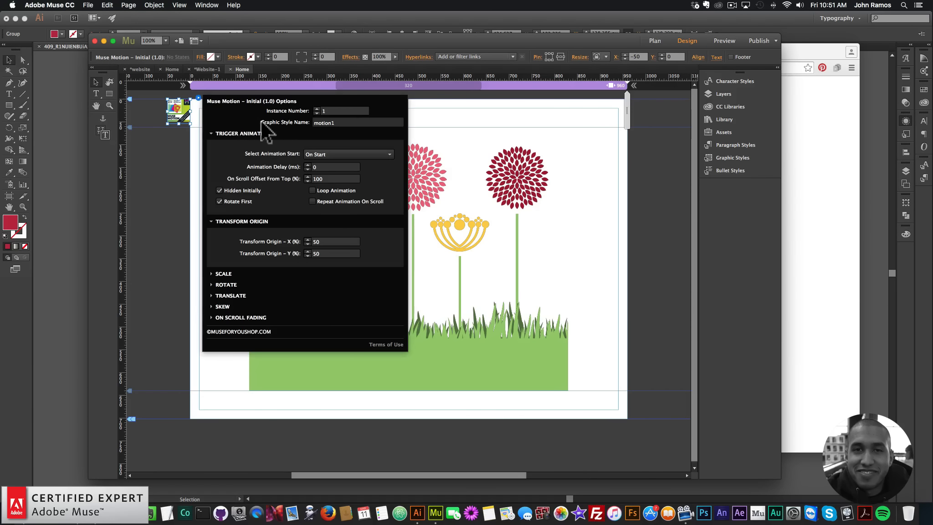
pyautogui.click(173, 179)
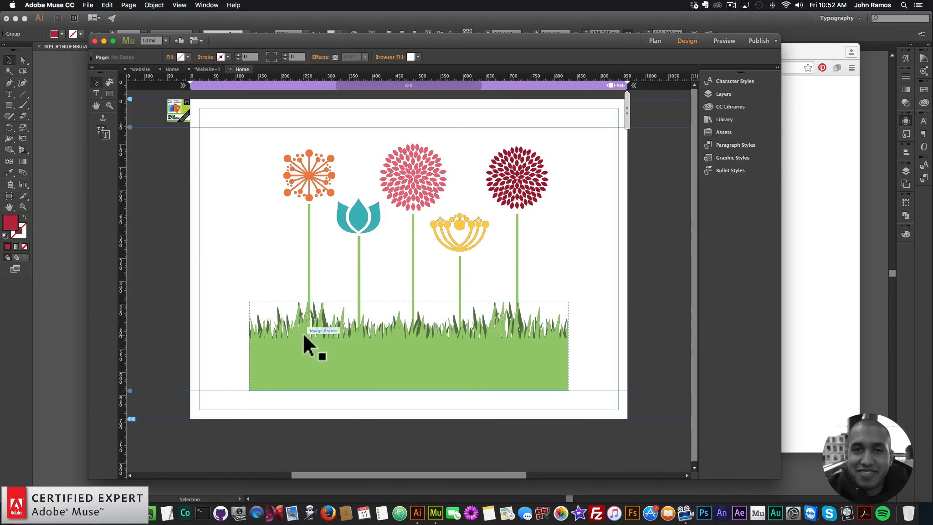
# Set the Initial widget's Transform Origin Y to 100%.
pyautogui.click(179, 111)
pyautogui.click(198, 98)
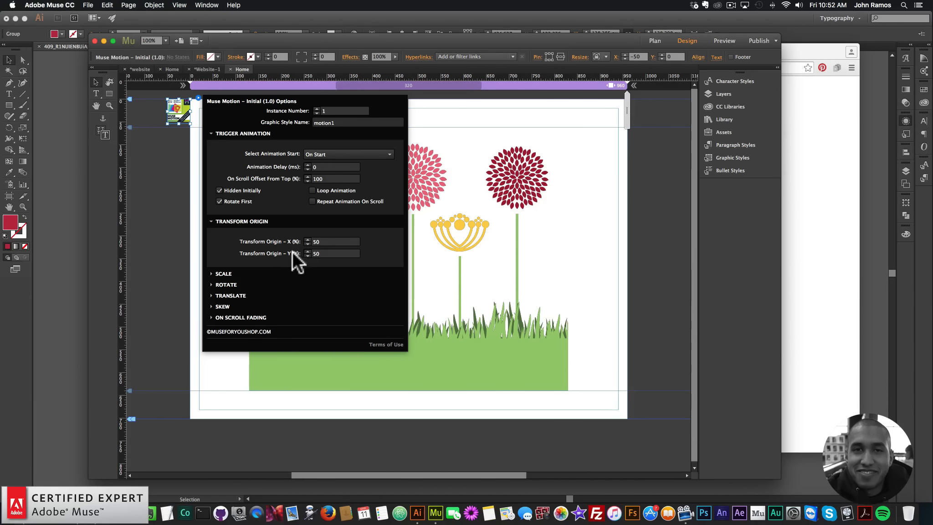
pyautogui.click(340, 255)
pyautogui.write('1000')
pyautogui.press('BackSpace')
pyautogui.press('Return')
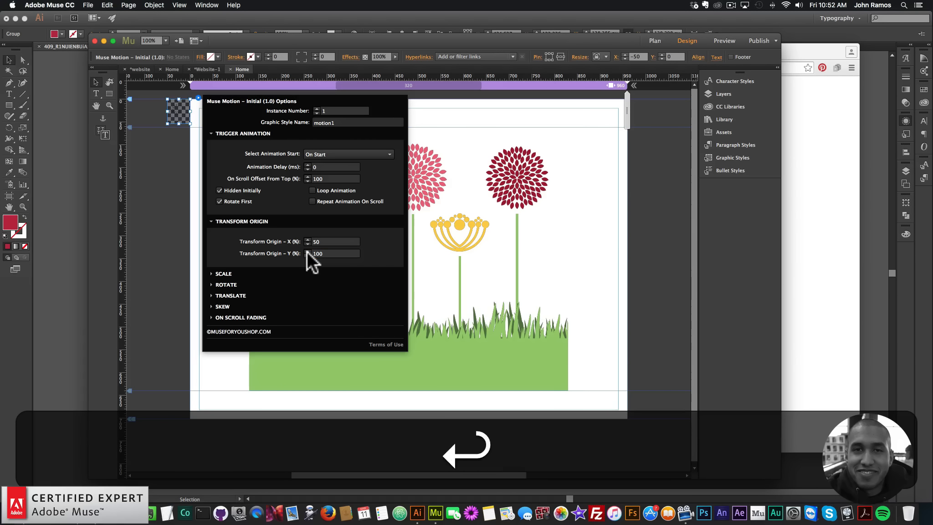
# In the Initial widget's Scale options, set Scale From X to 0 and Duration to 3000 ms.
pyautogui.click(229, 273)
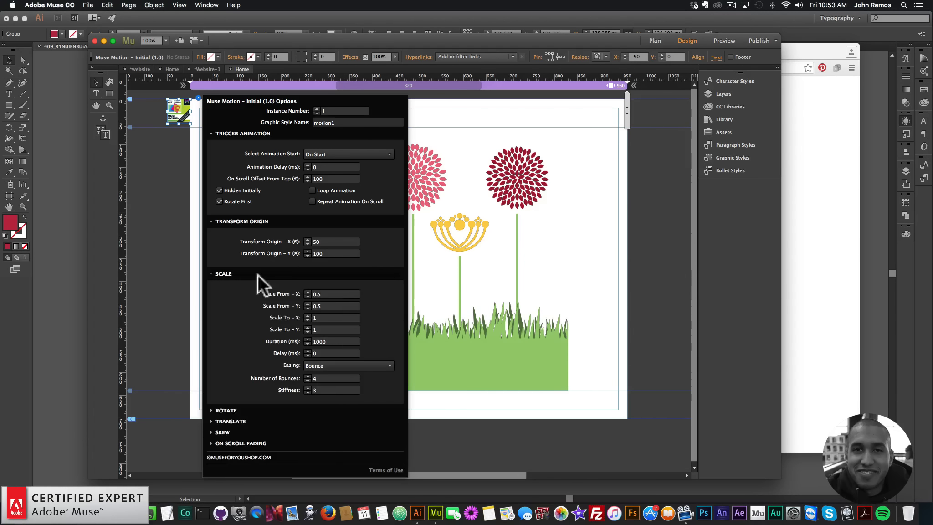
pyautogui.click(308, 295)
pyautogui.write('0')
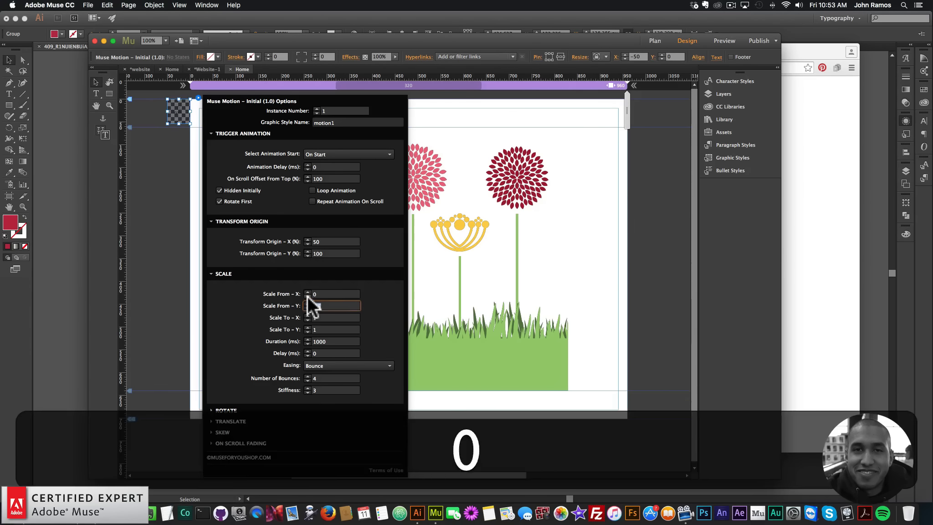
pyautogui.press('Return')
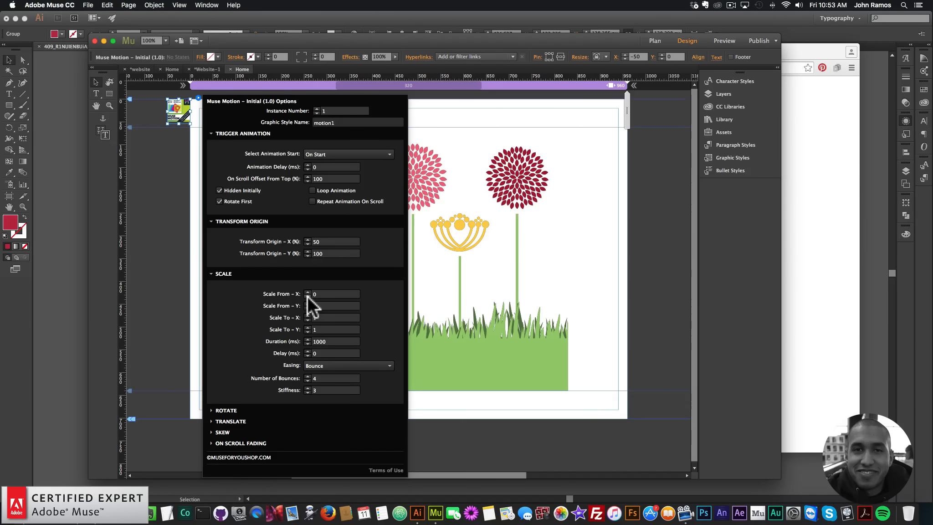
pyautogui.click(333, 341)
pyautogui.write('3000')
pyautogui.press('Return')
# Preview the page in the browser to check the animation, then return to the Muse document.
pyautogui.click(168, 231)
pyautogui.click(88, 5)
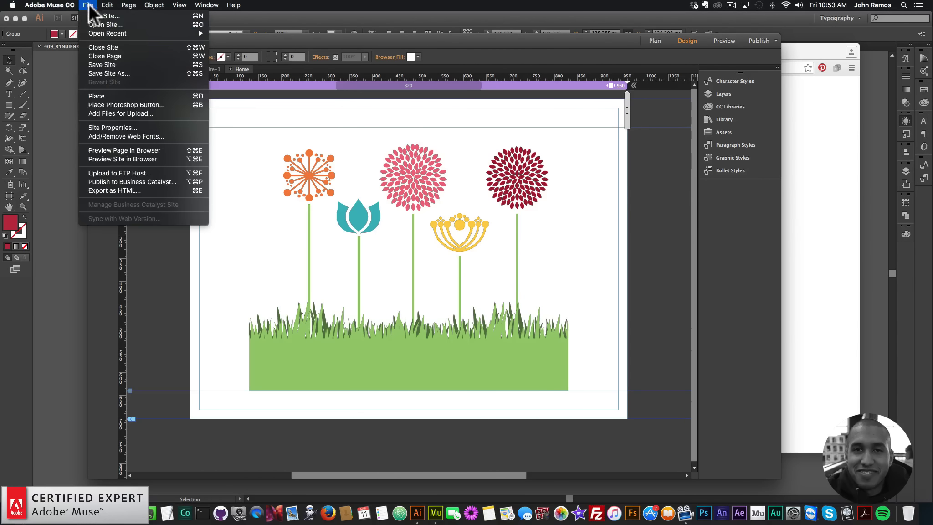
pyautogui.click(119, 150)
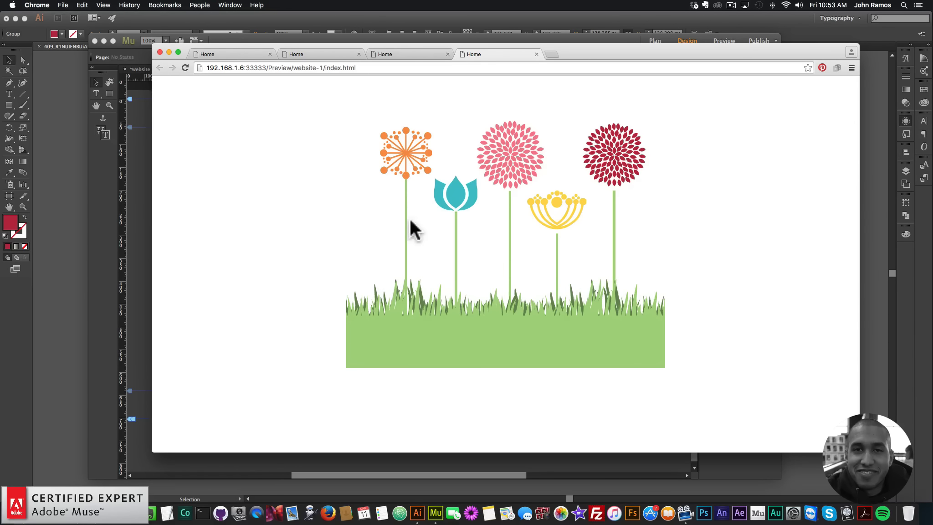
pyautogui.click(134, 208)
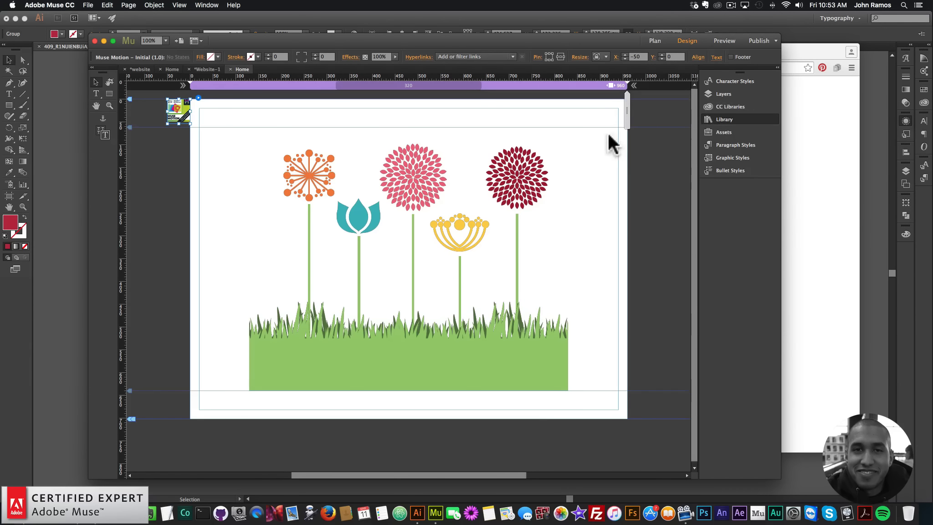
# Search the library for muse motion and add a Muse Motion – Additional widget to the page.
pyautogui.write('m')
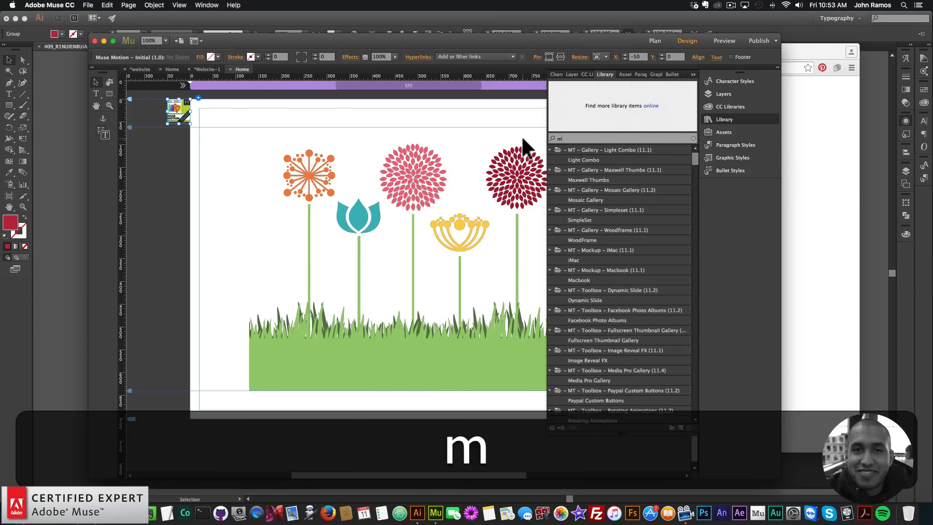
pyautogui.write('use motion')
pyautogui.click(595, 160)
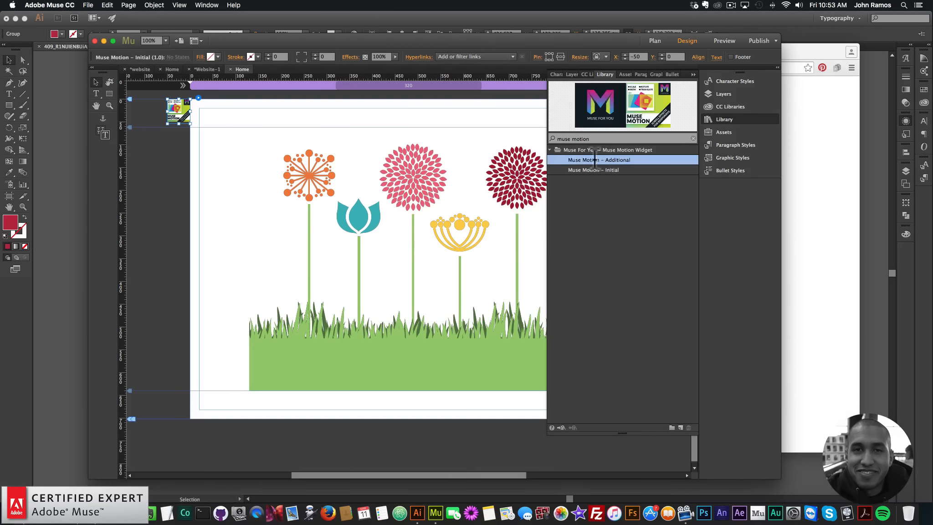
pyautogui.moveTo(594, 160); pyautogui.dragTo(170, 135)
pyautogui.click(745, 119)
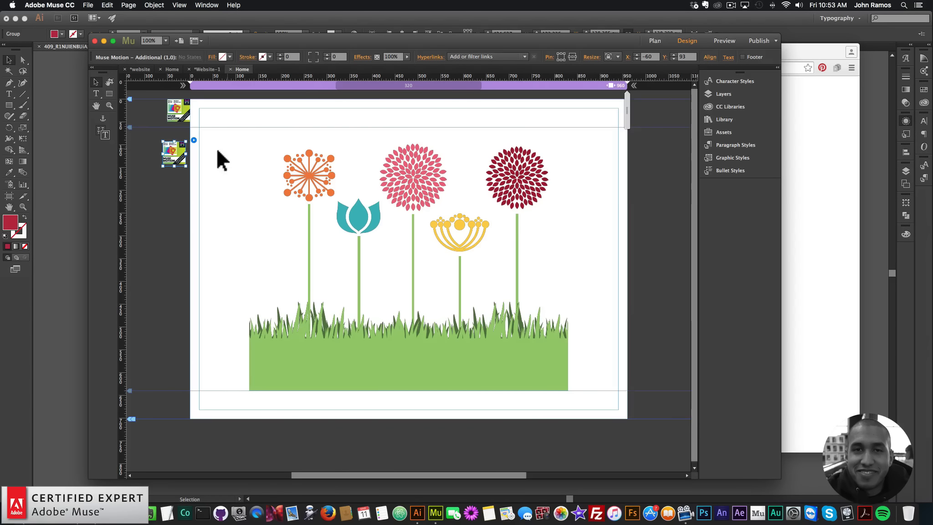
# Position the Additional widget below the first and set its Animation Delay to 300 ms and Transform Origin Y to 100%.
pyautogui.moveTo(185, 145); pyautogui.dragTo(194, 133)
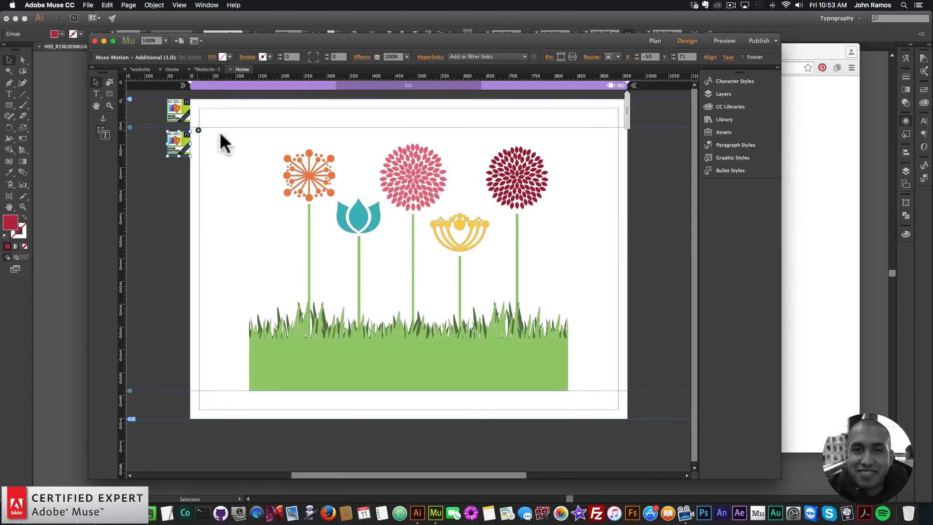
pyautogui.click(198, 130)
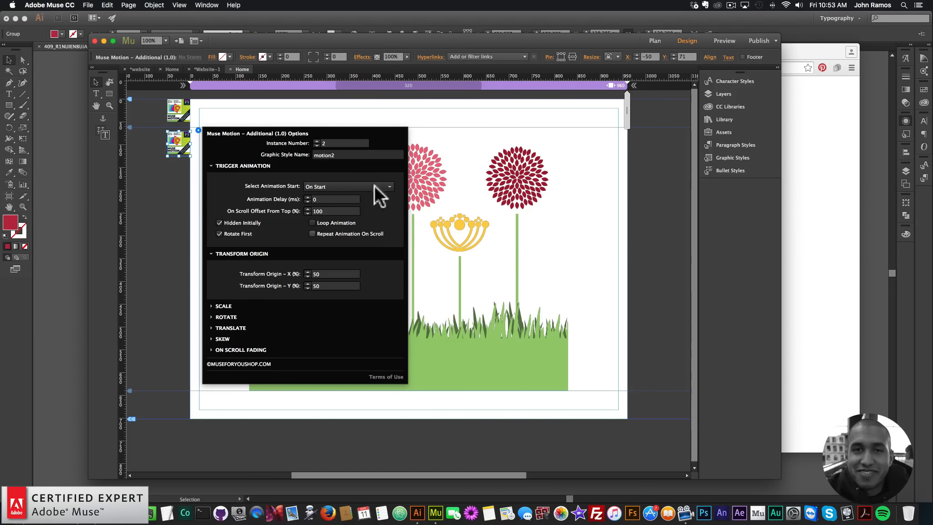
pyautogui.click(319, 275)
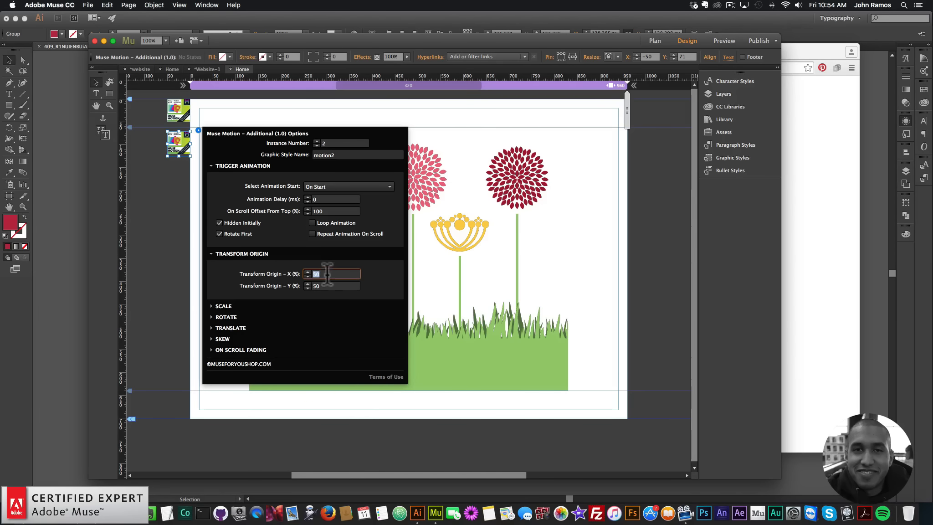
pyautogui.click(322, 199)
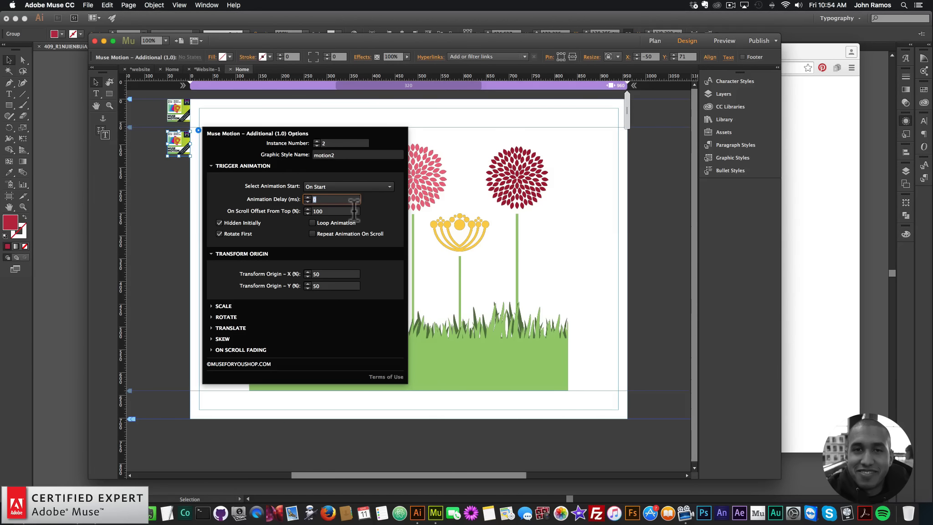
pyautogui.write('300')
pyautogui.press('Return')
pyautogui.click(325, 286)
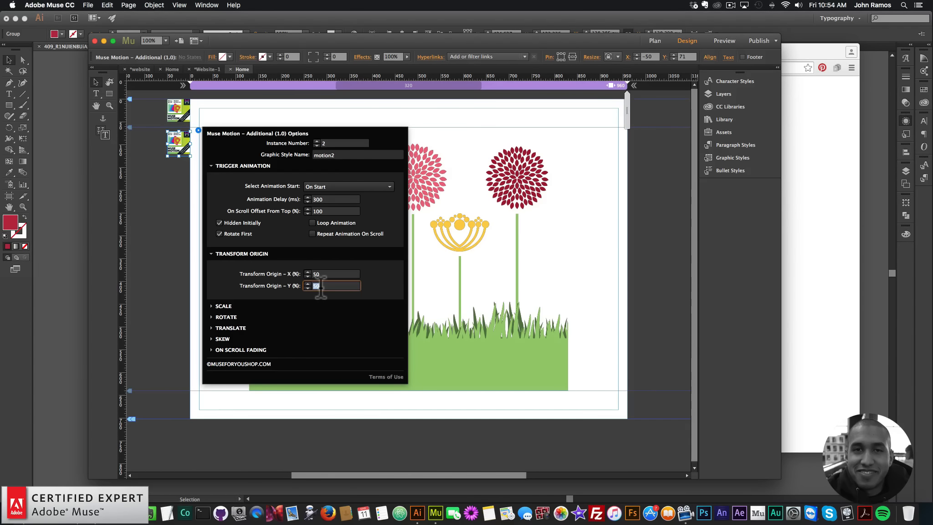
pyautogui.write('100')
pyautogui.press('Return')
# In the Additional widget's Scale options, set Scale From X and Y to 0 and Duration to 3000 ms.
pyautogui.click(223, 306)
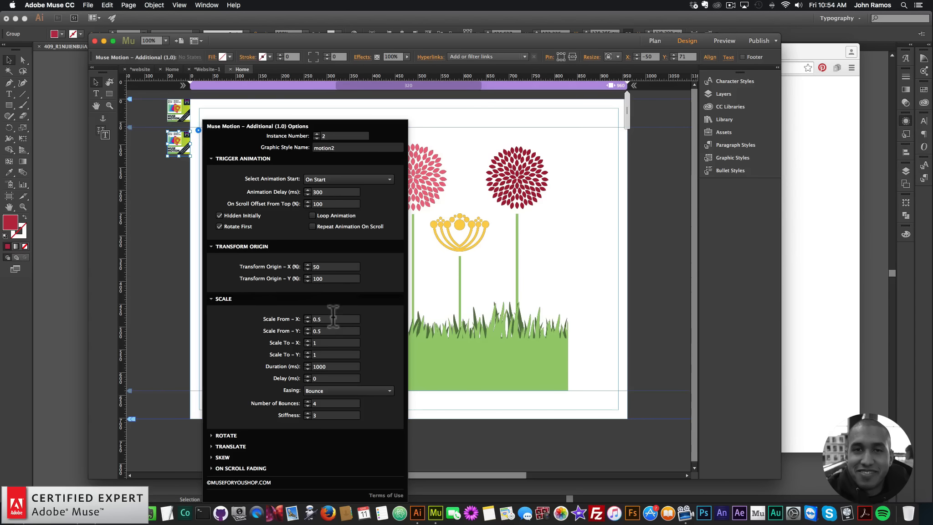
pyautogui.click(306, 316)
pyautogui.write('0')
pyautogui.press('Tab')
pyautogui.write('0')
pyautogui.press('Return')
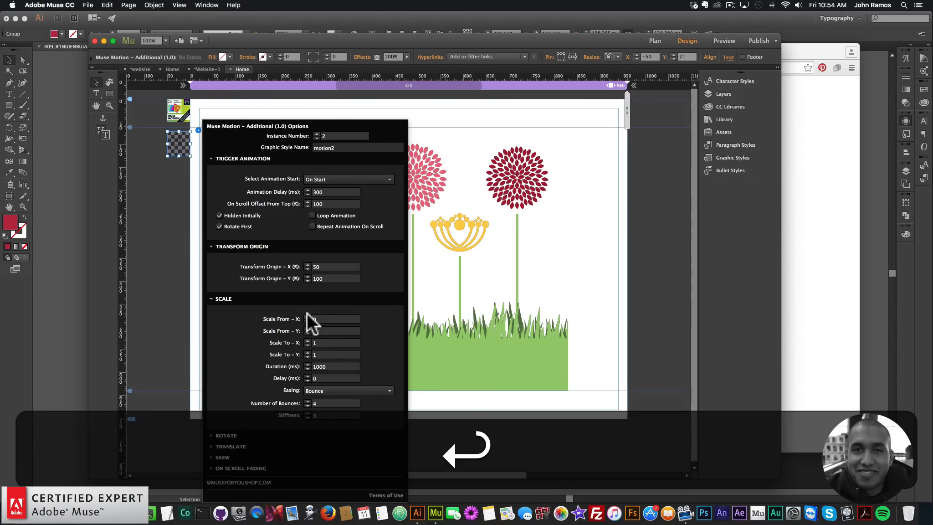
pyautogui.doubleClick(332, 367)
pyautogui.write('3000')
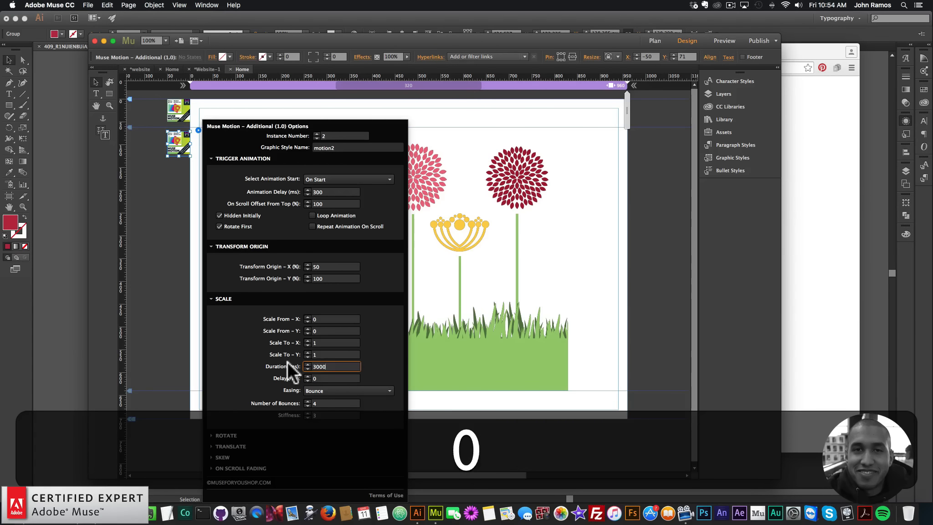
pyautogui.press('Return')
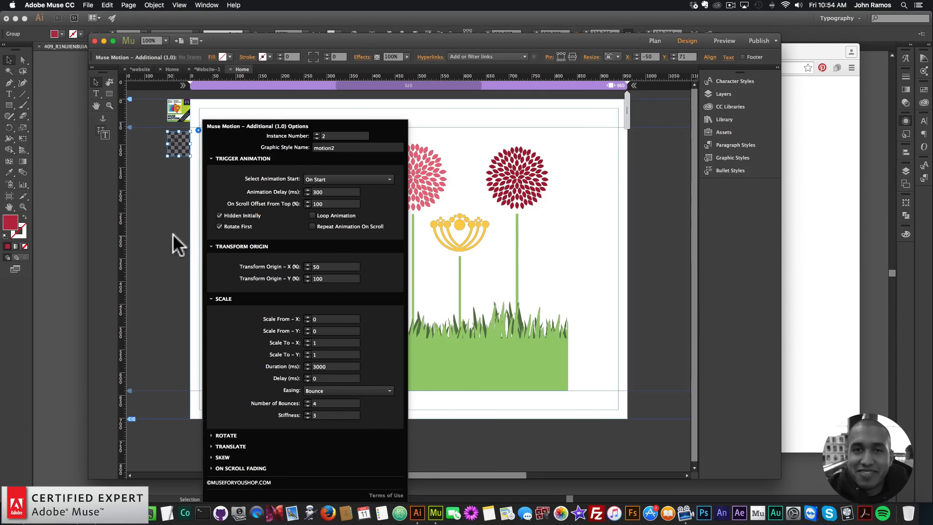
pyautogui.click(173, 235)
# Preview the page in the browser again and switch back to the Muse document.
pyautogui.click(88, 5)
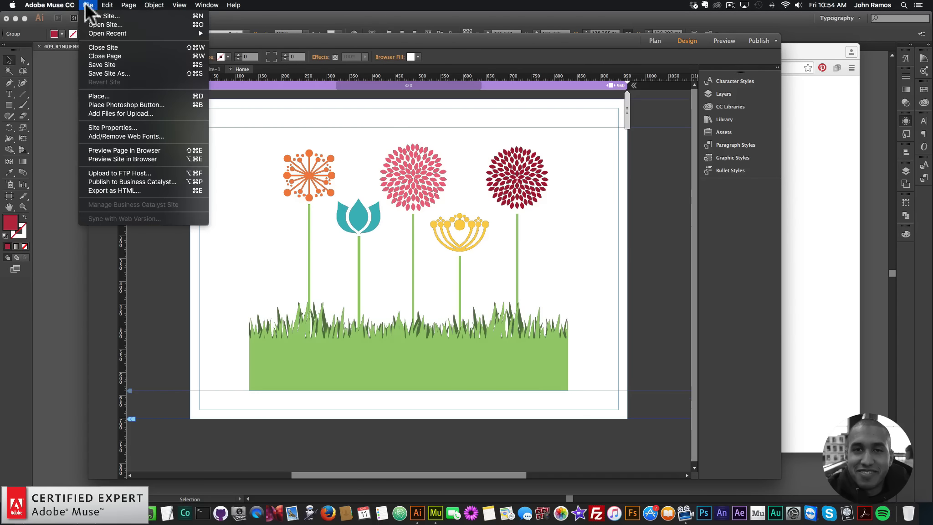
pyautogui.click(123, 145)
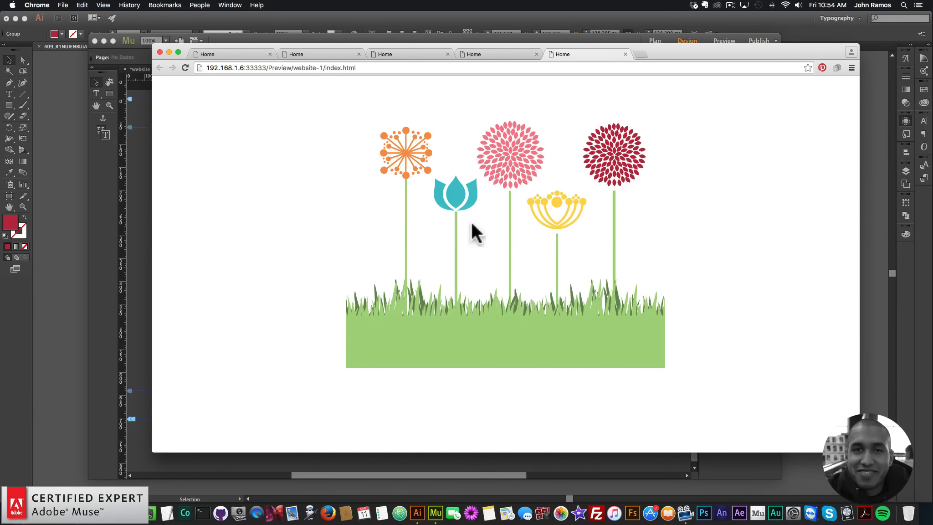
pyautogui.press('super+Tab')
# Set the Initial widget's Number of Bounces to 0 in its Scale options.
pyautogui.click(184, 103)
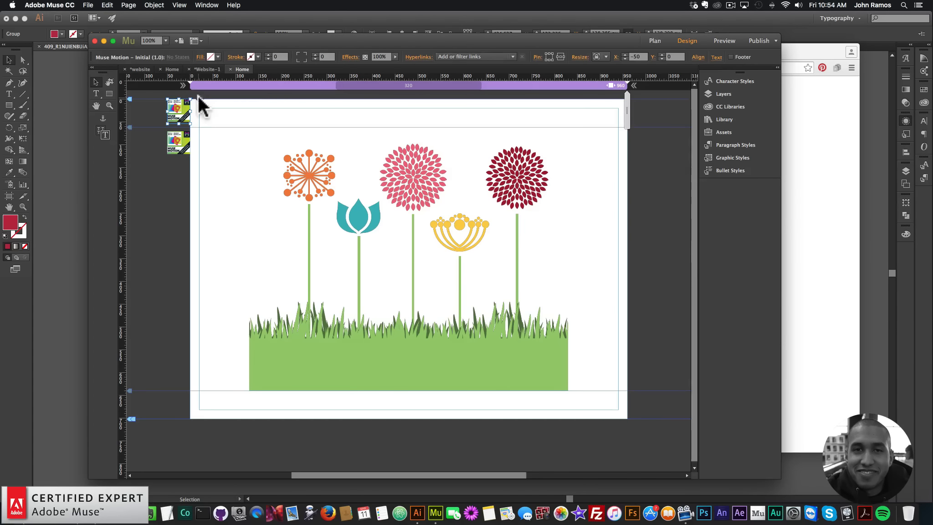
pyautogui.click(198, 97)
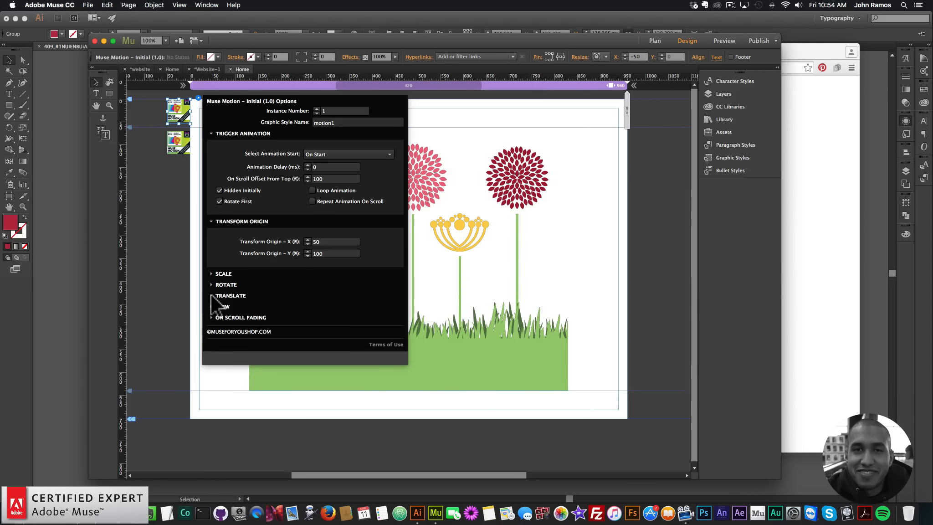
pyautogui.click(213, 273)
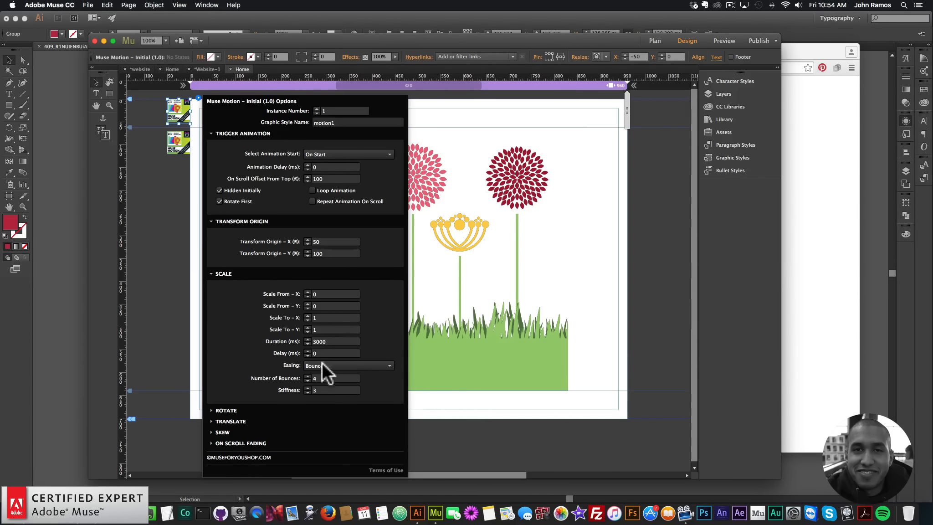
pyautogui.moveTo(319, 379); pyautogui.dragTo(282, 371)
pyautogui.write('0')
pyautogui.press('Return')
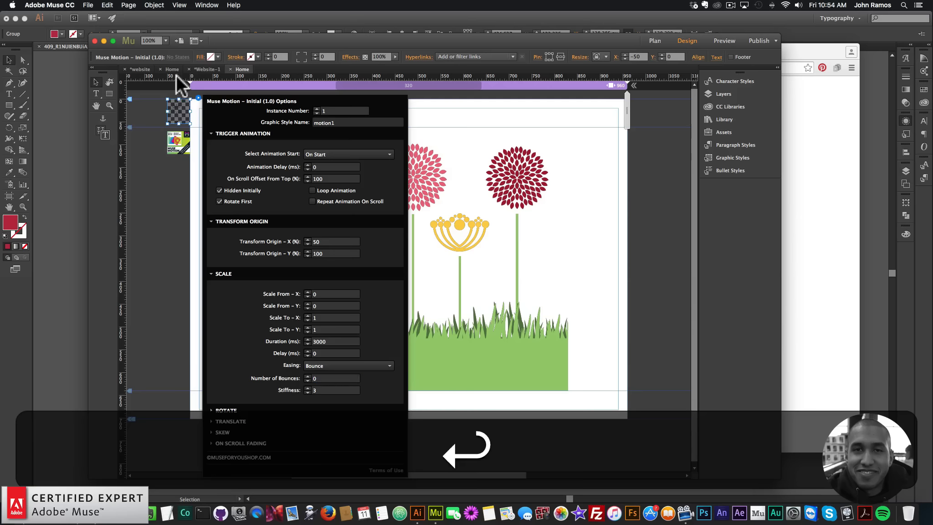
# Open the Additional widget's options and set Number of Bounces to 0 in its Scale section.
pyautogui.click(179, 142)
pyautogui.click(198, 130)
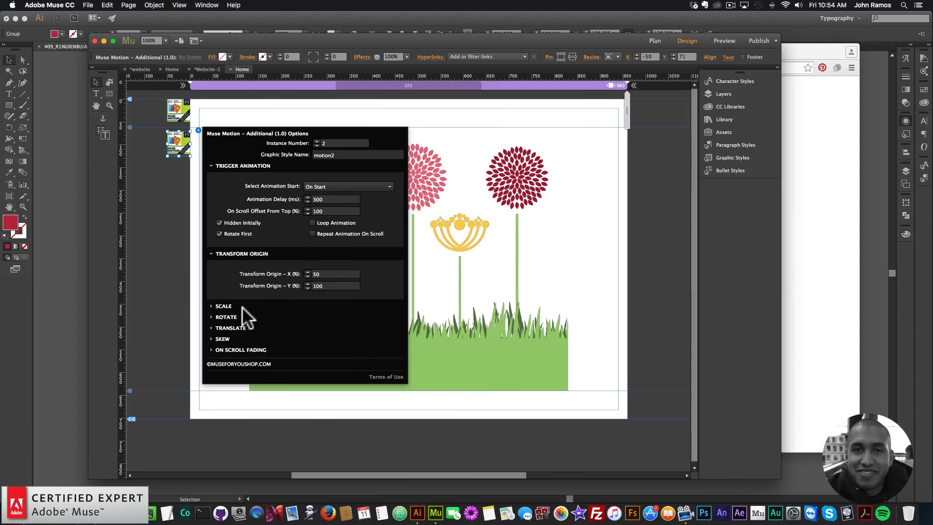
pyautogui.click(228, 305)
pyautogui.moveTo(321, 402); pyautogui.dragTo(287, 399)
pyautogui.write('0')
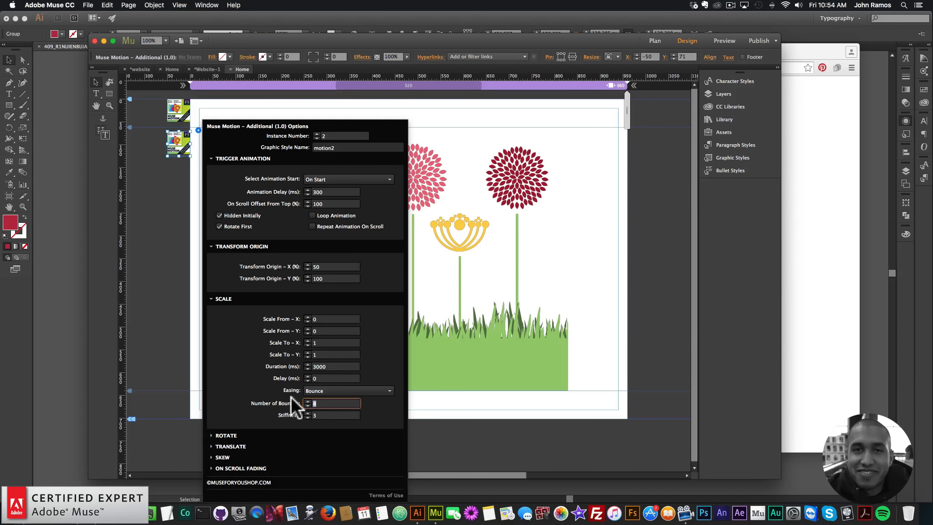
pyautogui.press('Return')
pyautogui.click(176, 218)
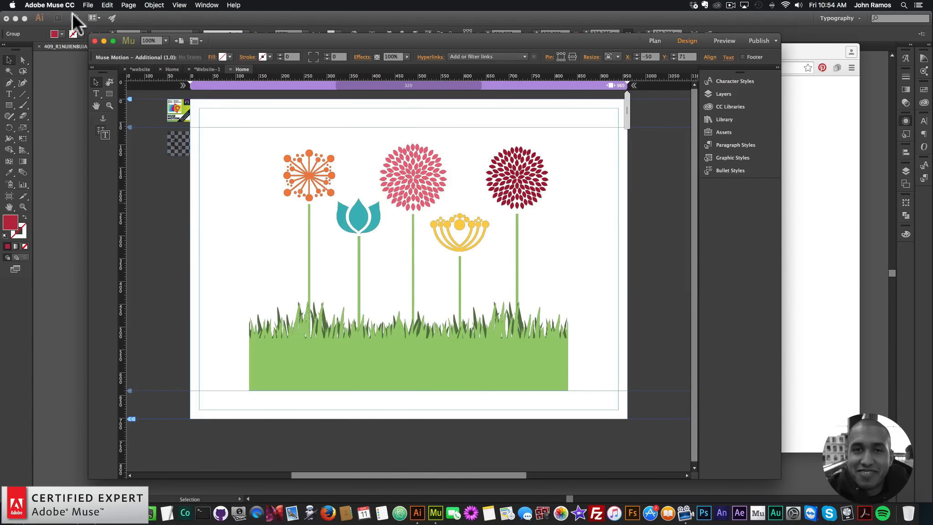
# Preview the page in the browser and switch back to the Muse document.
pyautogui.click(88, 5)
pyautogui.click(116, 145)
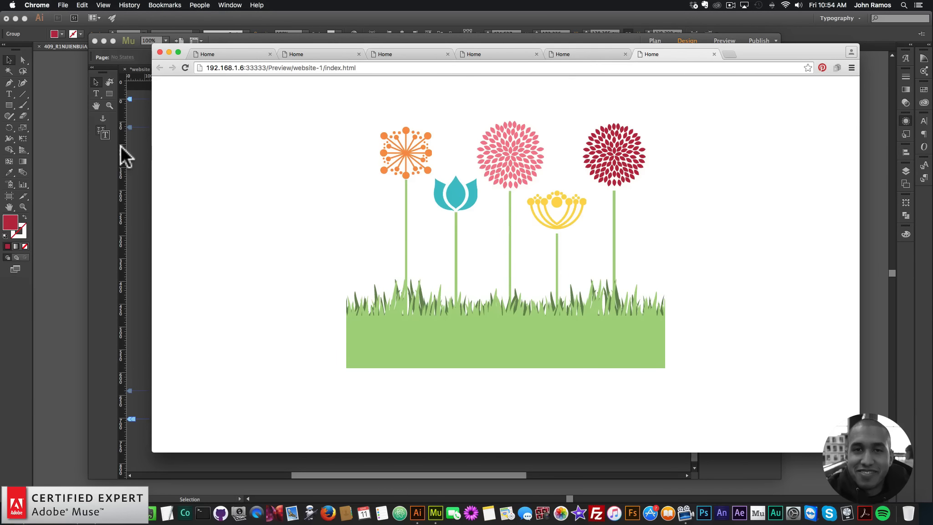
pyautogui.click(139, 175)
pyautogui.click(301, 183)
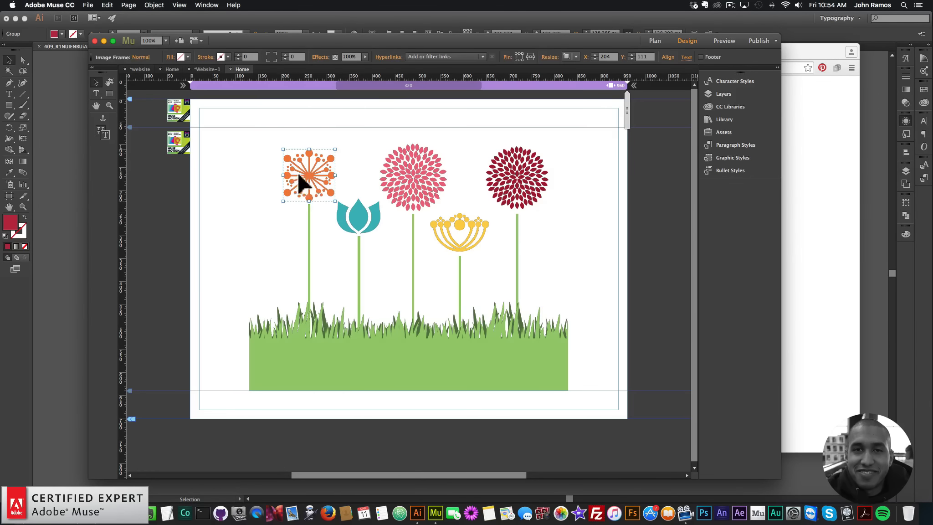
pyautogui.click(838, 215)
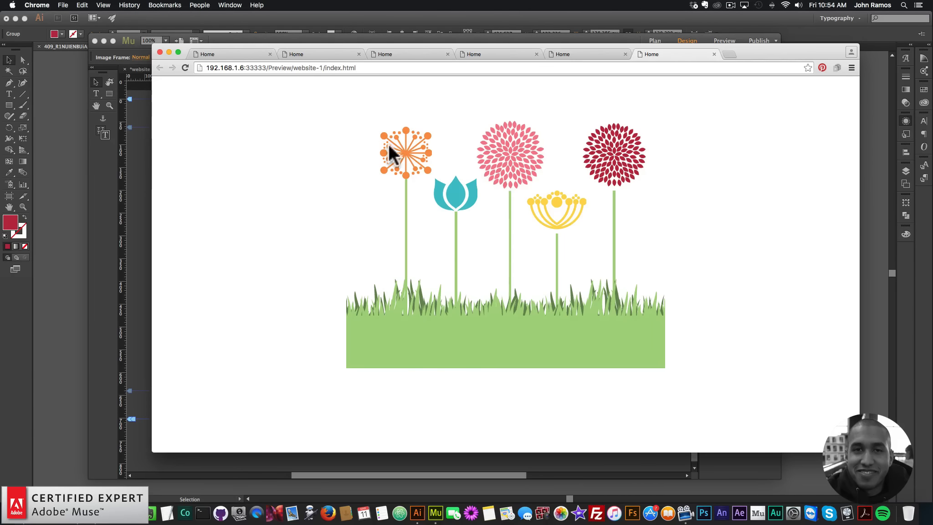
pyautogui.click(135, 169)
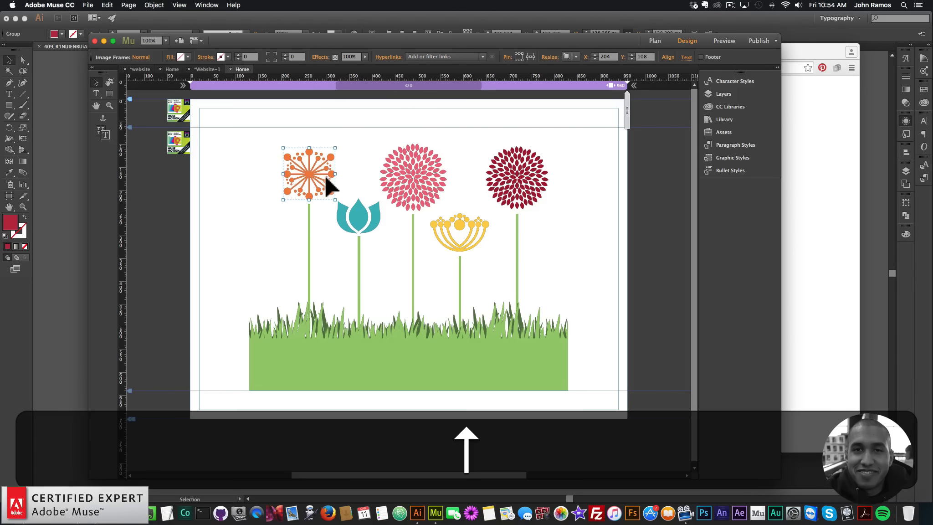
# Select the blue tulip flower and nudge its position slightly.
pyautogui.click(370, 228)
pyautogui.press('Up')
pyautogui.press('Up')
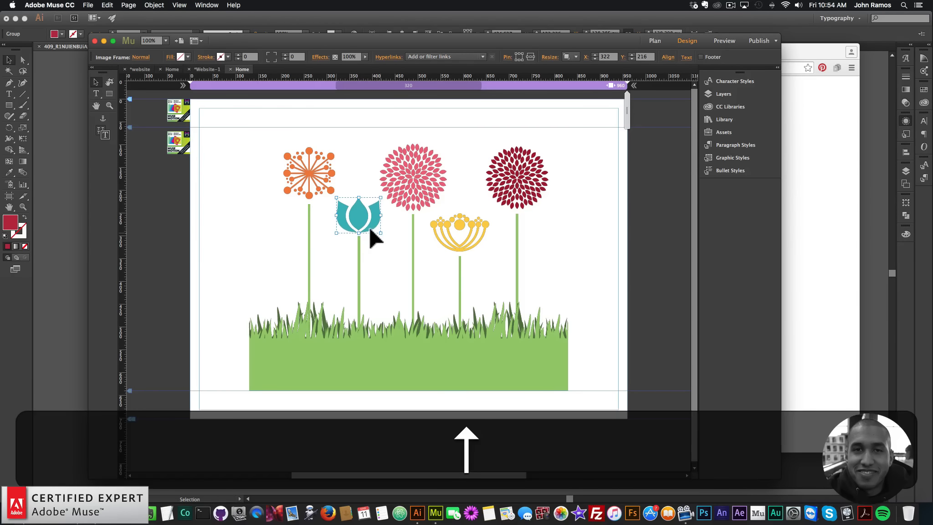
pyautogui.press('Down')
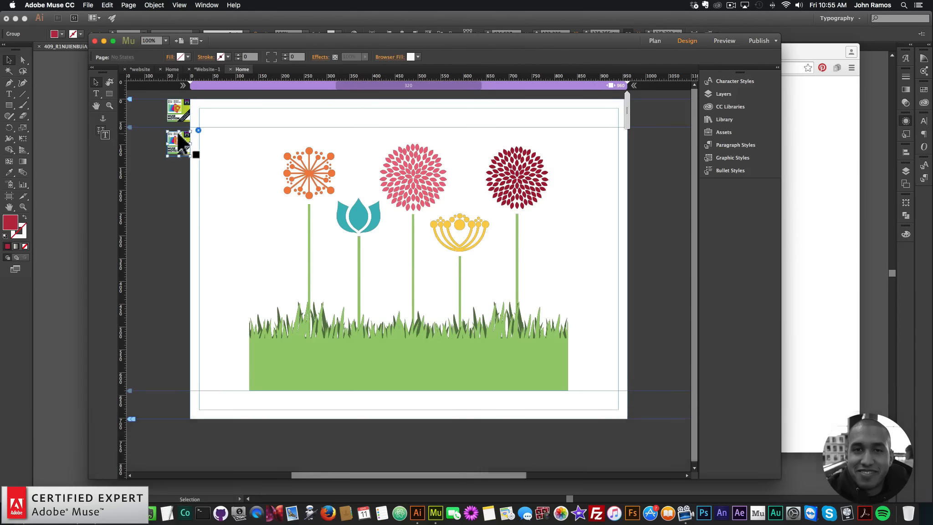
# Duplicate the Additional widget and place the copy below the existing widgets.
pyautogui.click(179, 139)
pyautogui.press('super+c')
pyautogui.press('super+v')
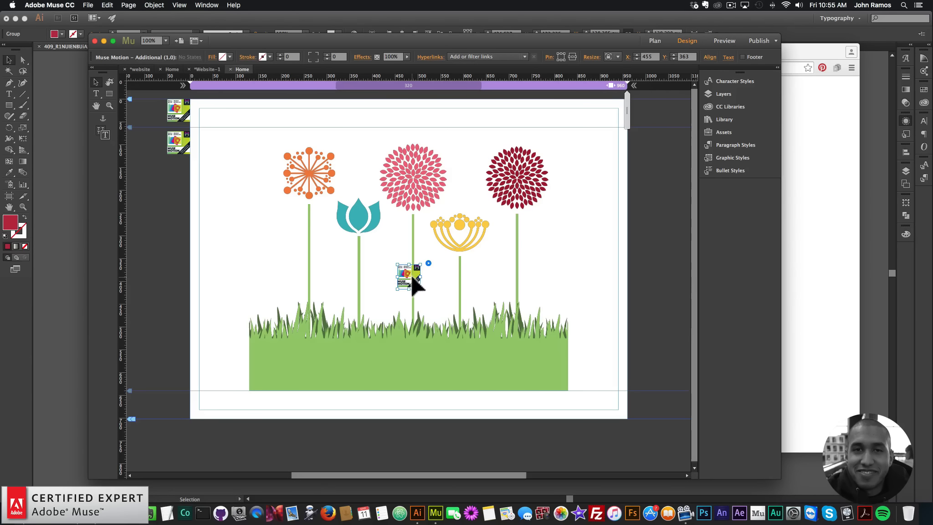
pyautogui.moveTo(412, 274); pyautogui.dragTo(200, 168)
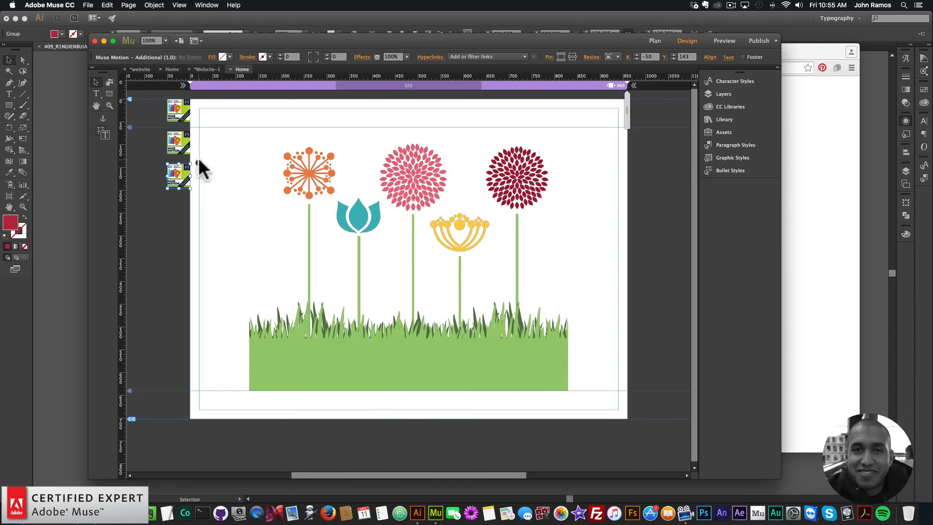
# Set the copied widget's Instance Number to 3, Graphic Style Name to motion3 and Animation Delay to 500 ms.
pyautogui.click(198, 163)
pyautogui.click(317, 173)
pyautogui.click(371, 188)
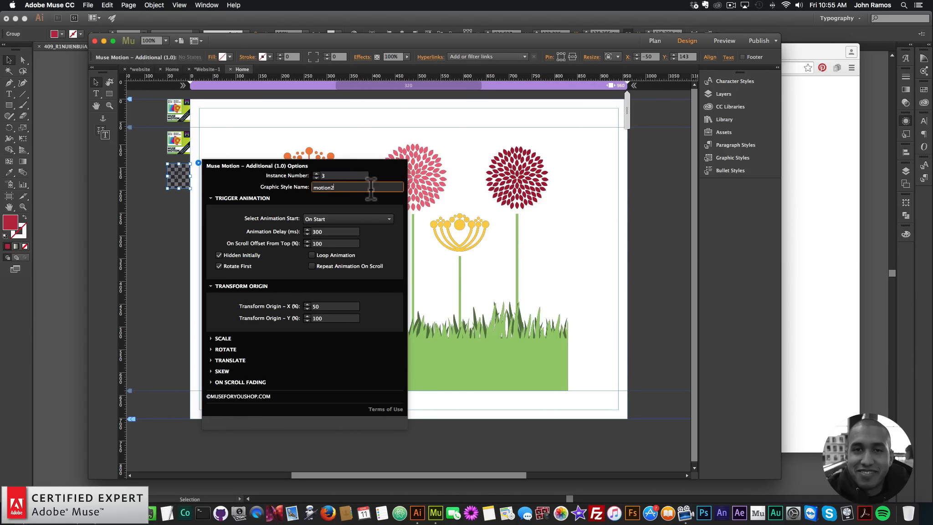
pyautogui.press('BackSpace')
pyautogui.write('3')
pyautogui.doubleClick(333, 232)
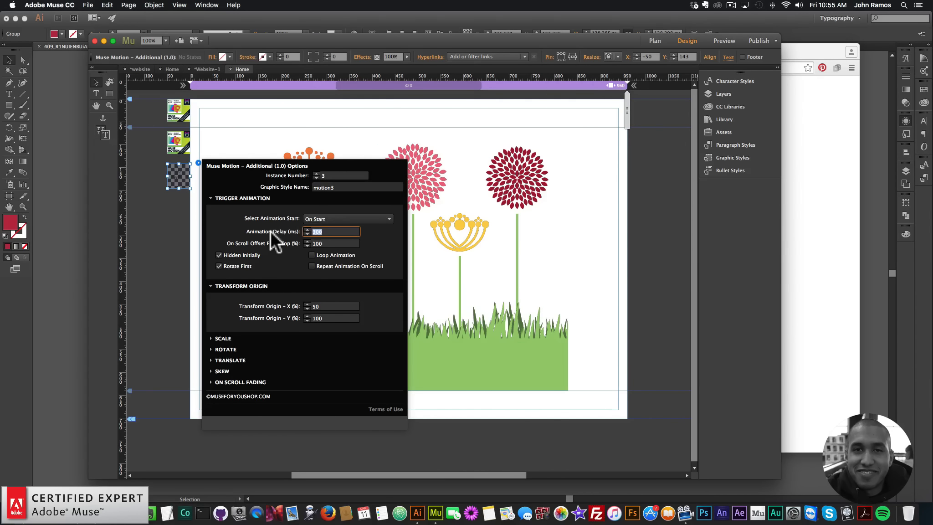
pyautogui.write('500')
pyautogui.press('Return')
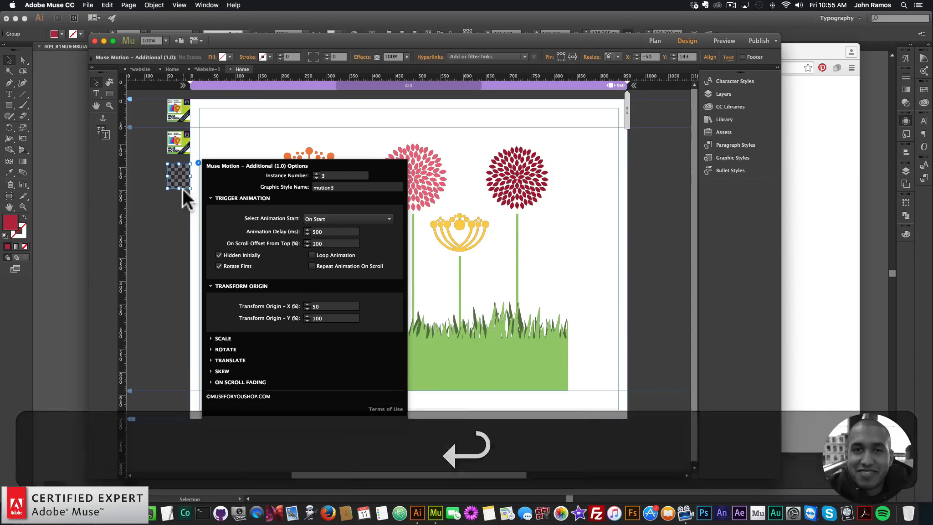
# Paste another Additional widget and place it below the third one.
pyautogui.press('super+v')
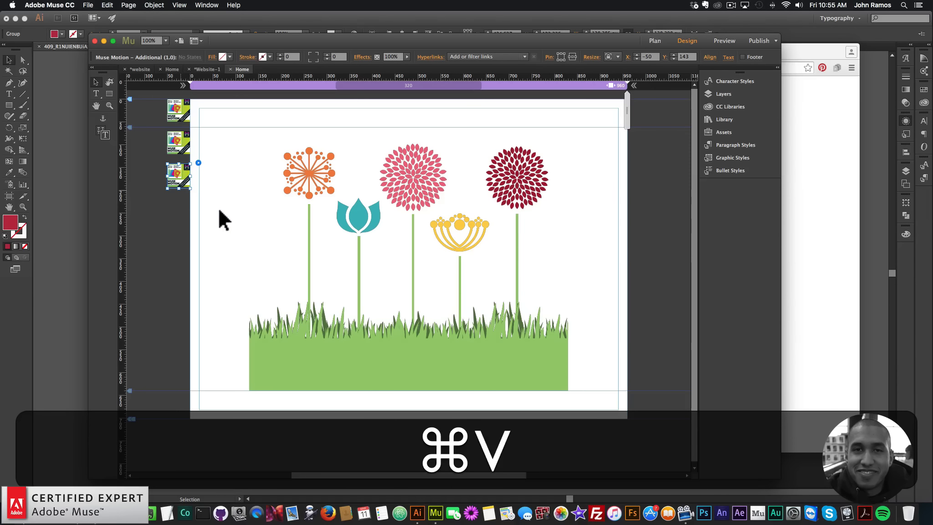
pyautogui.moveTo(409, 275); pyautogui.dragTo(186, 217)
pyautogui.click(197, 196)
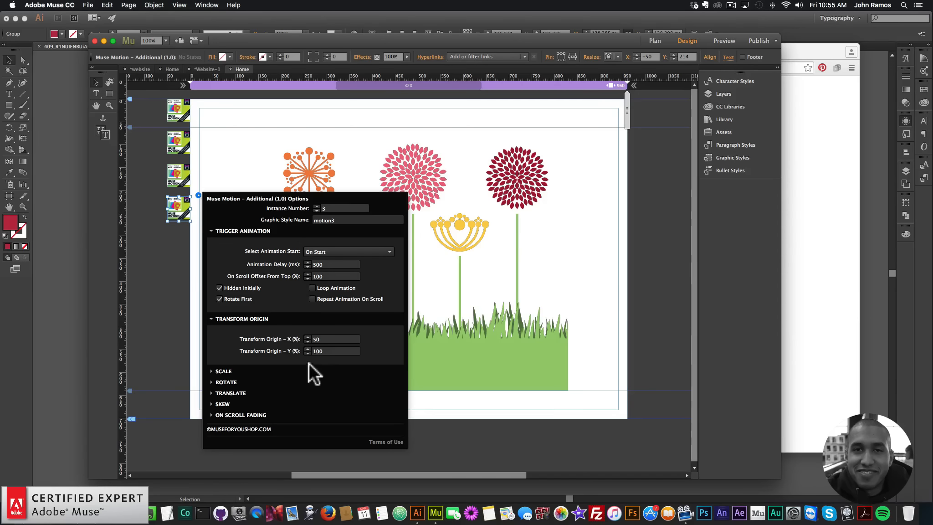
# Set the fourth widget's Instance Number to 4, Graphic Style Name to motion4 and Animation Delay to 700 ms.
pyautogui.click(222, 370)
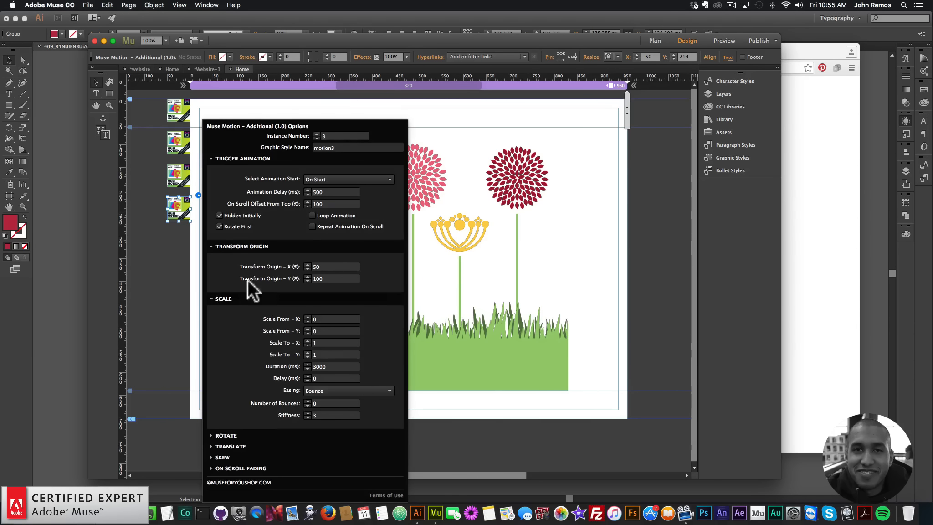
pyautogui.click(223, 297)
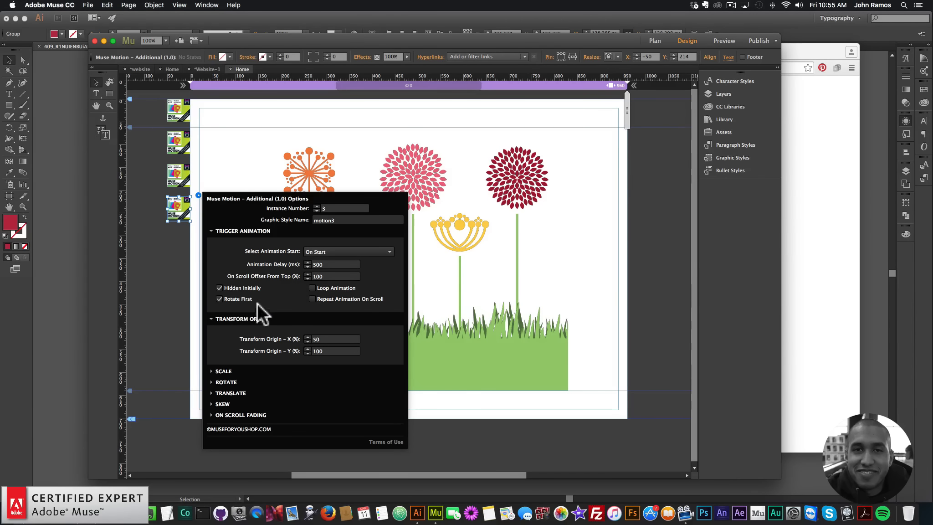
pyautogui.click(317, 207)
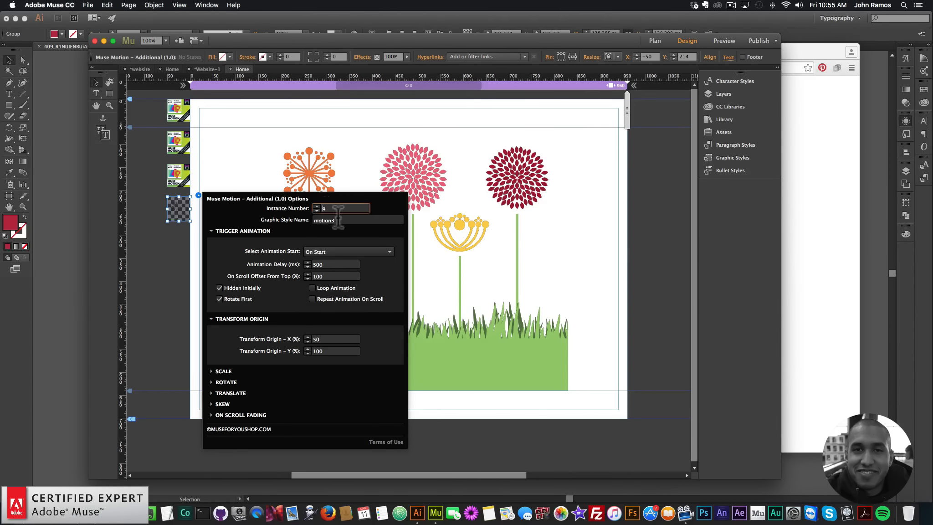
pyautogui.click(351, 220)
pyautogui.press('BackSpace')
pyautogui.write('4')
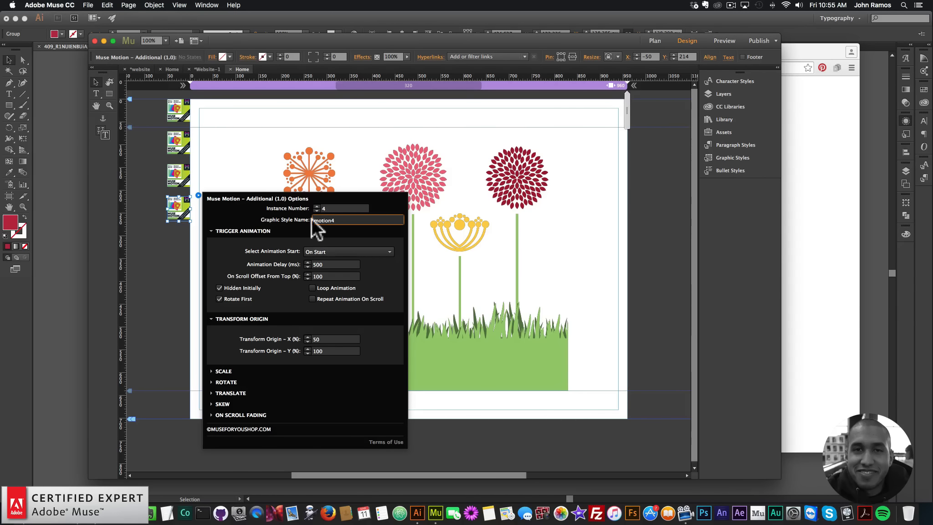
pyautogui.doubleClick(333, 265)
pyautogui.write('700')
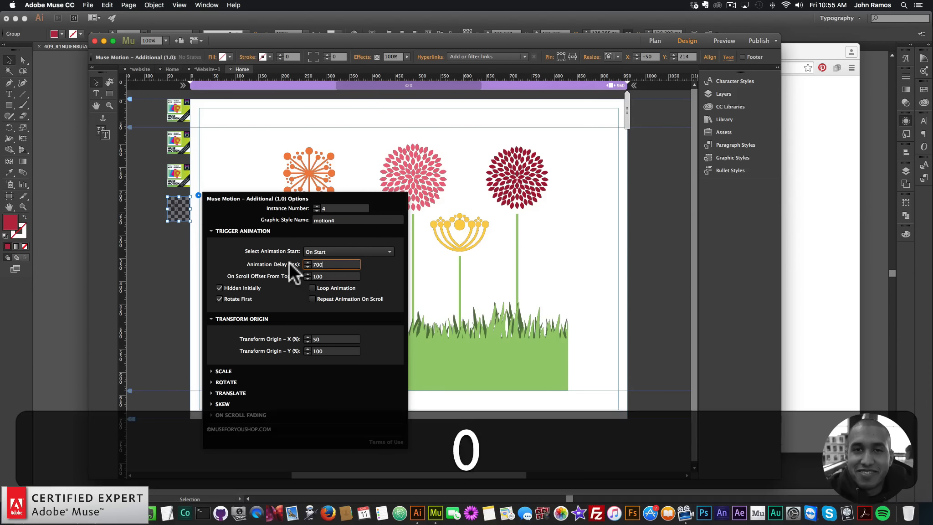
pyautogui.press('Return')
# Duplicate the fourth widget and place the copy below it.
pyautogui.click(180, 218)
pyautogui.press('cmd+c')
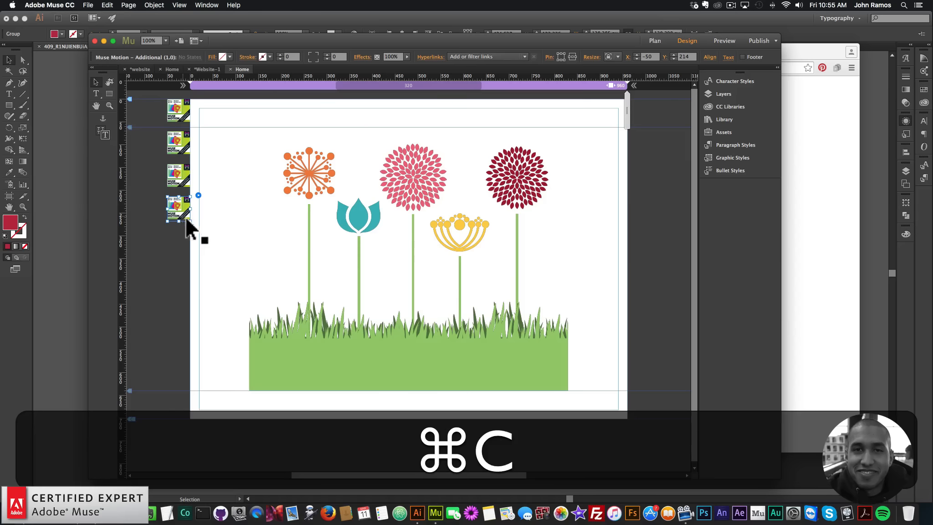
pyautogui.press('cmd+v')
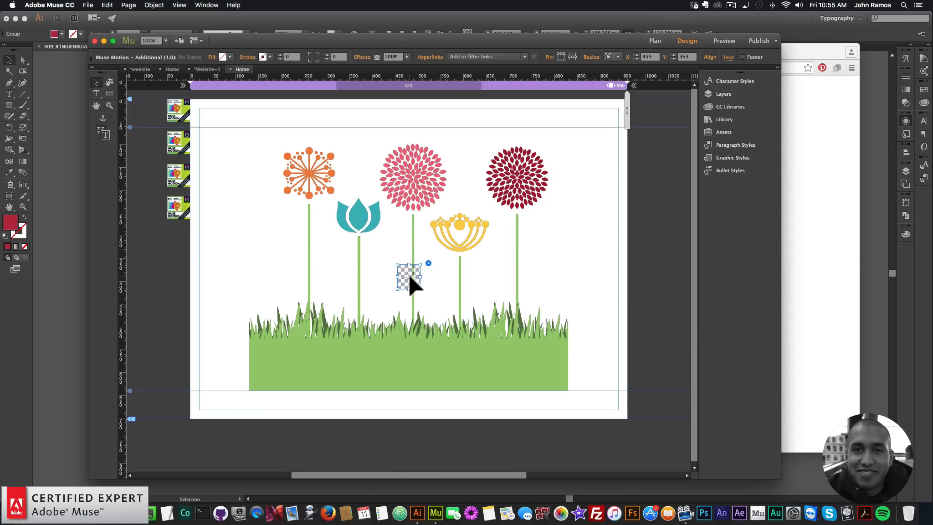
pyautogui.moveTo(409, 275); pyautogui.dragTo(182, 244)
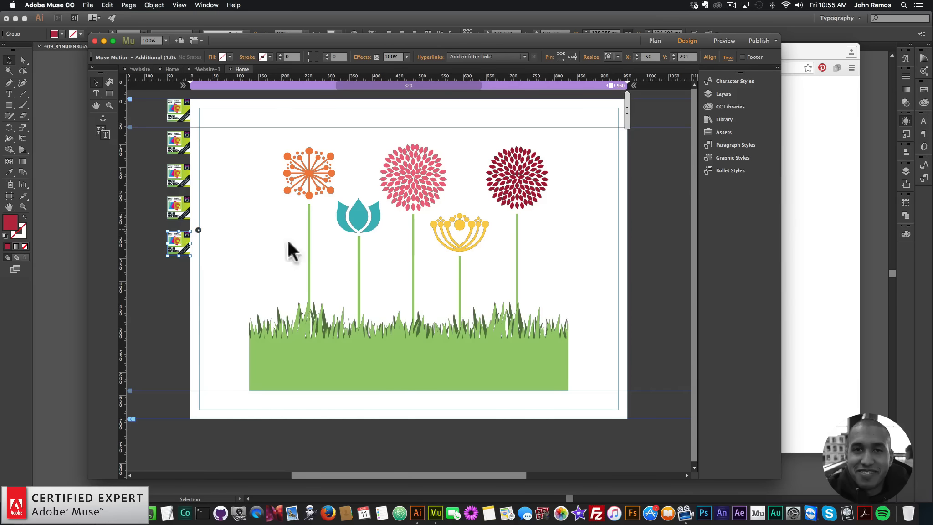
# Set the fifth widget's Animation Delay to 900 ms, Instance Number to 5 and Graphic Style Name to motion5.
pyautogui.click(198, 230)
pyautogui.moveTo(323, 299); pyautogui.dragTo(289, 294)
pyautogui.press('super+a')
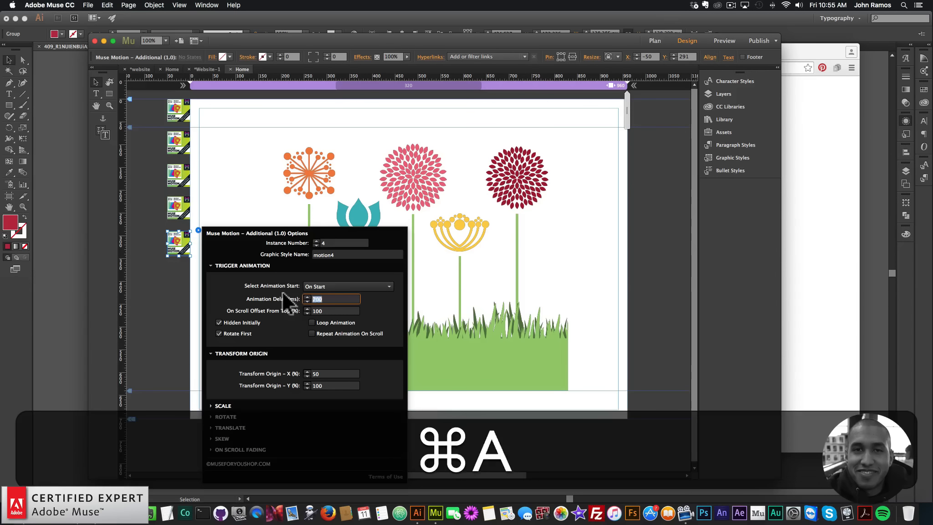
pyautogui.write('9000')
pyautogui.press('BackSpace')
pyautogui.press('Return')
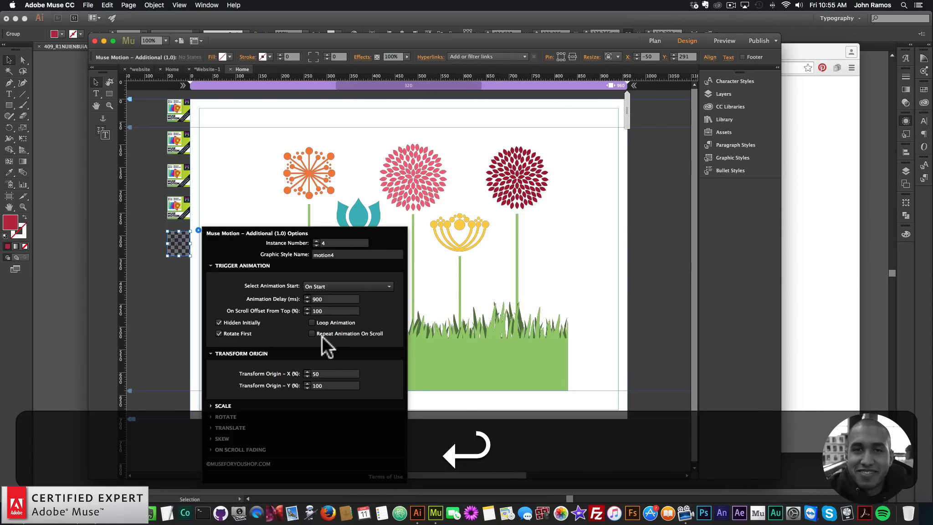
pyautogui.click(322, 241)
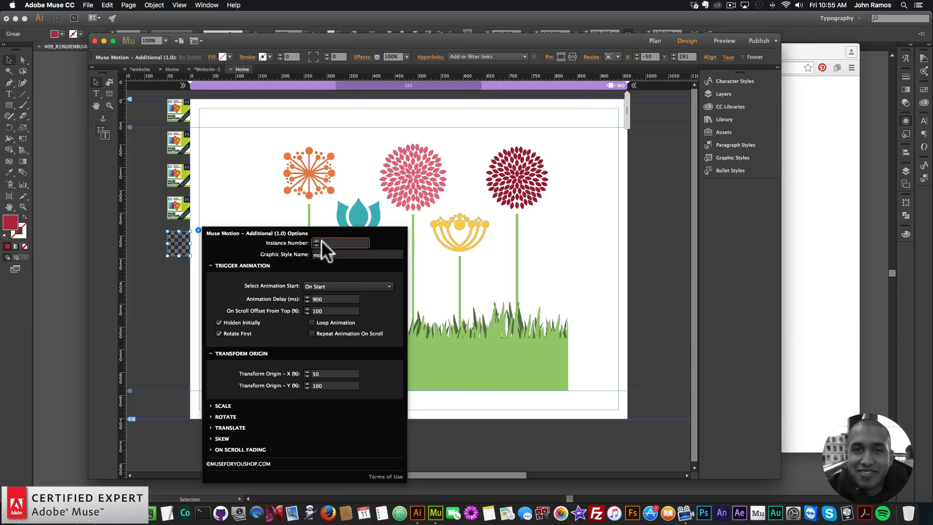
pyautogui.write('5')
pyautogui.click(352, 254)
pyautogui.press('BackSpace')
pyautogui.write('5')
pyautogui.press('Return')
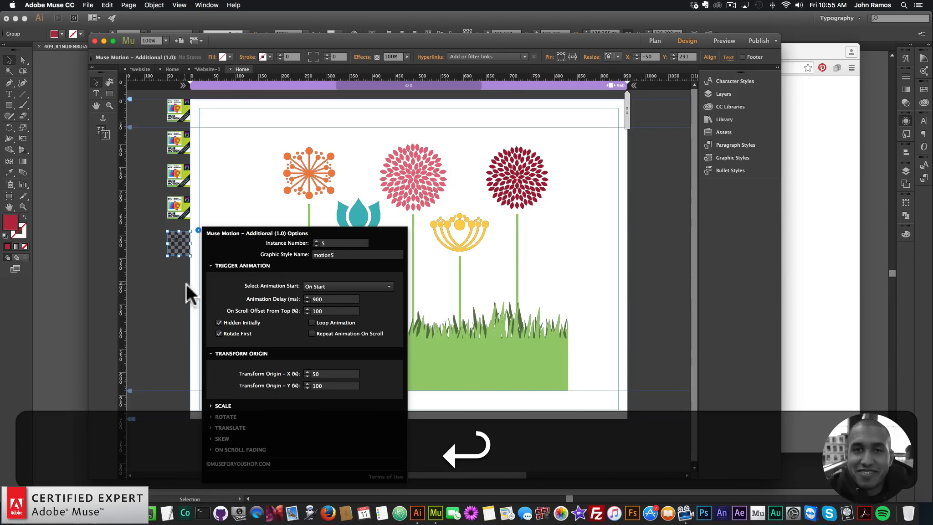
pyautogui.click(173, 279)
# Preview the page in the browser and return to the Muse document.
pyautogui.click(88, 5)
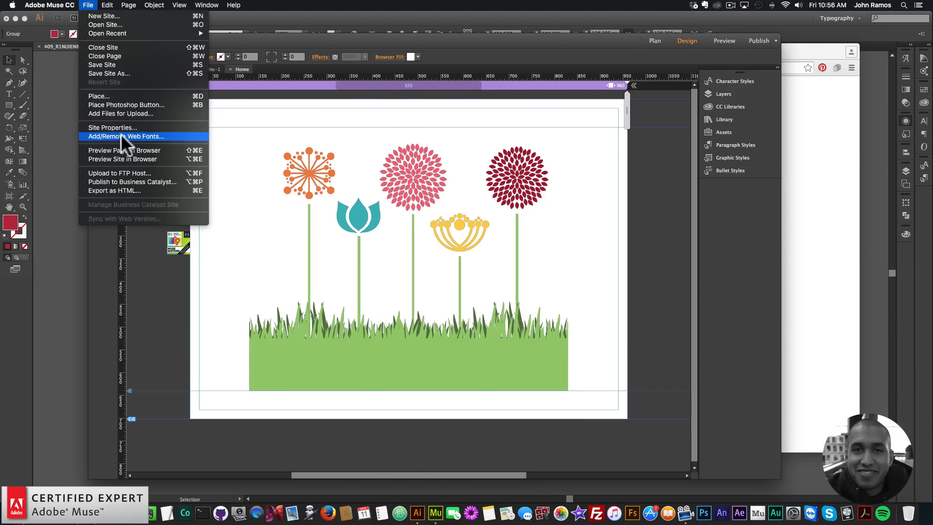
pyautogui.click(121, 148)
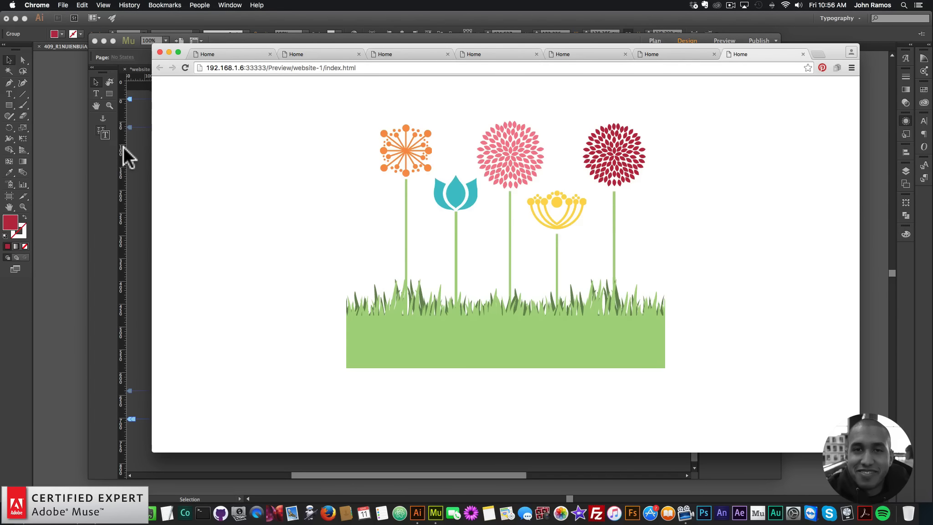
pyautogui.click(116, 227)
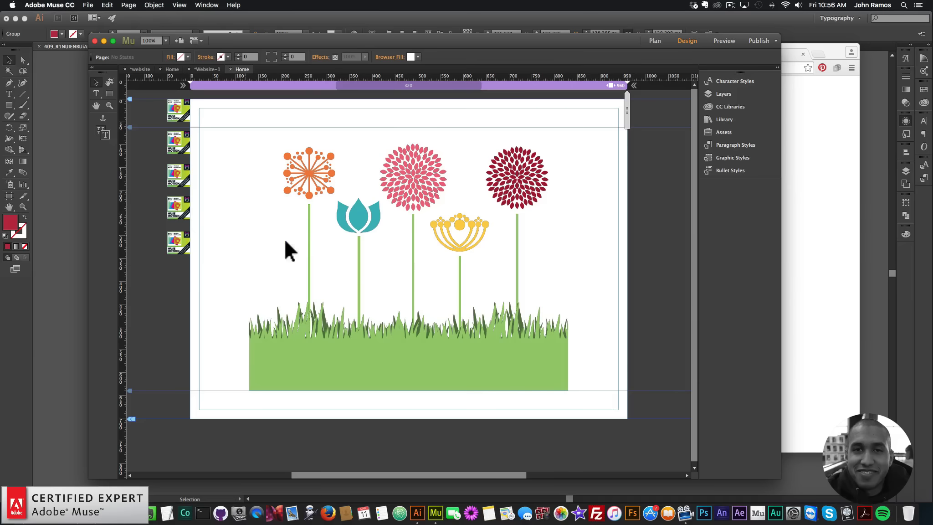
# Paste another Additional widget and place it below the fifth one.
pyautogui.click(188, 234)
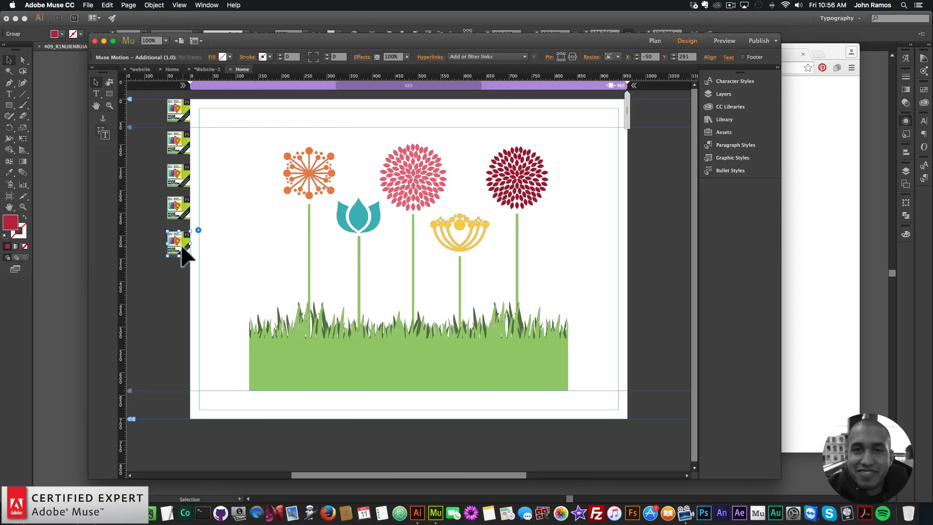
pyautogui.press('super+v')
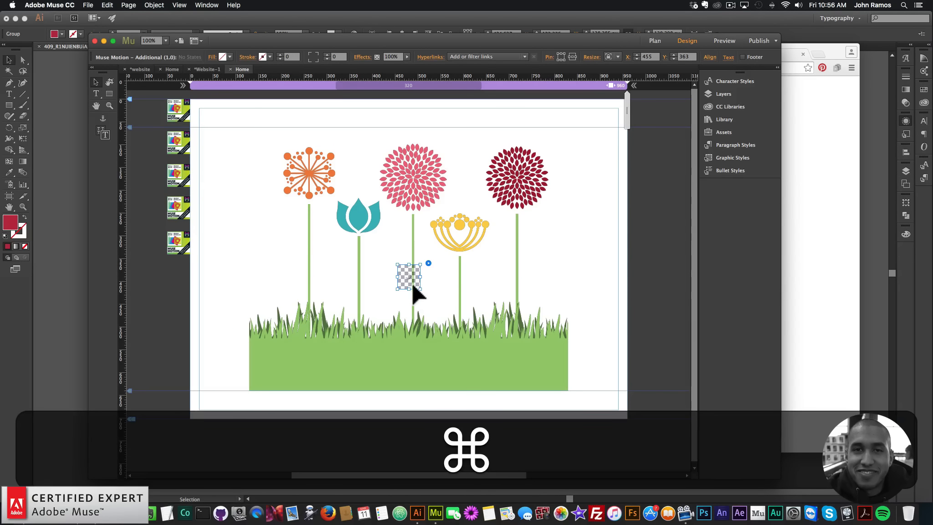
pyautogui.moveTo(408, 276); pyautogui.dragTo(197, 261)
# Set the sixth widget's Instance Number to 6, Graphic Style Name to motion6 and Animation Delay to 1000 ms.
pyautogui.click(198, 261)
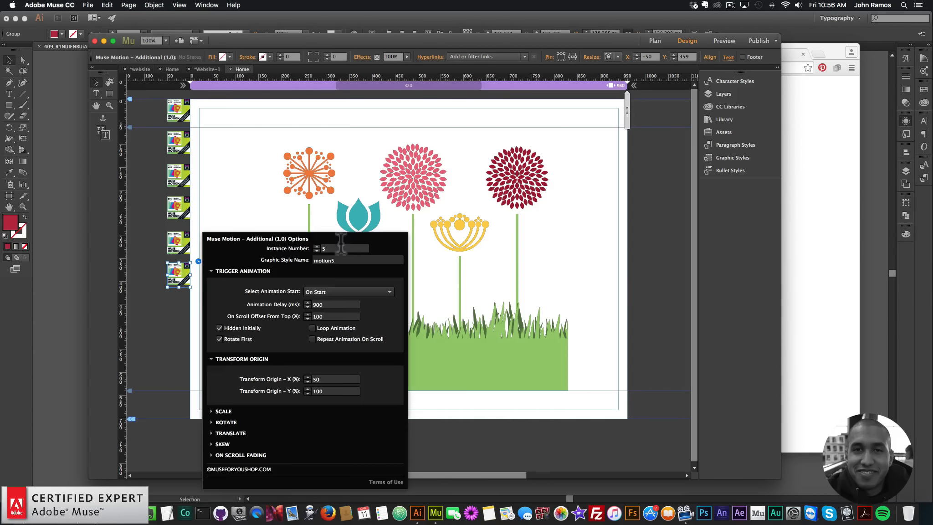
pyautogui.click(317, 246)
pyautogui.click(344, 260)
pyautogui.press('BackSpace')
pyautogui.write('6')
pyautogui.press('Return')
pyautogui.doubleClick(329, 305)
pyautogui.write('1')
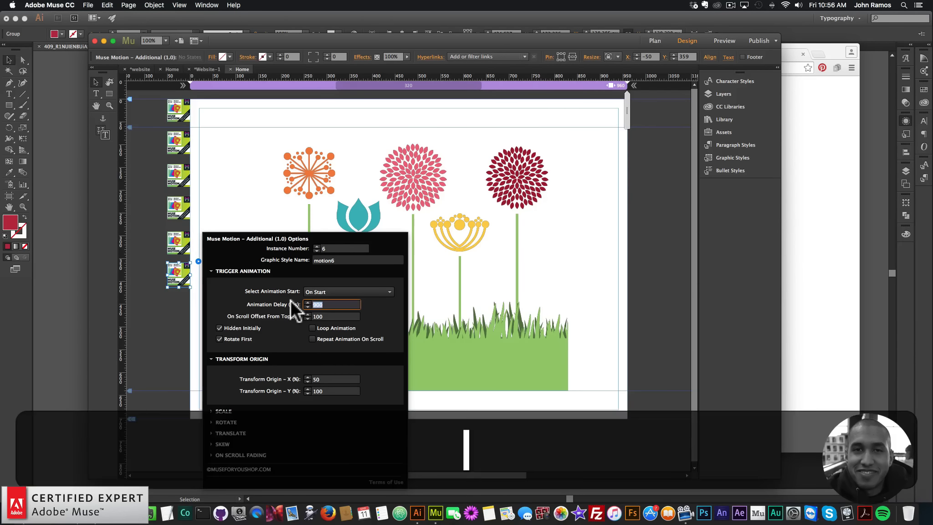
pyautogui.write('000')
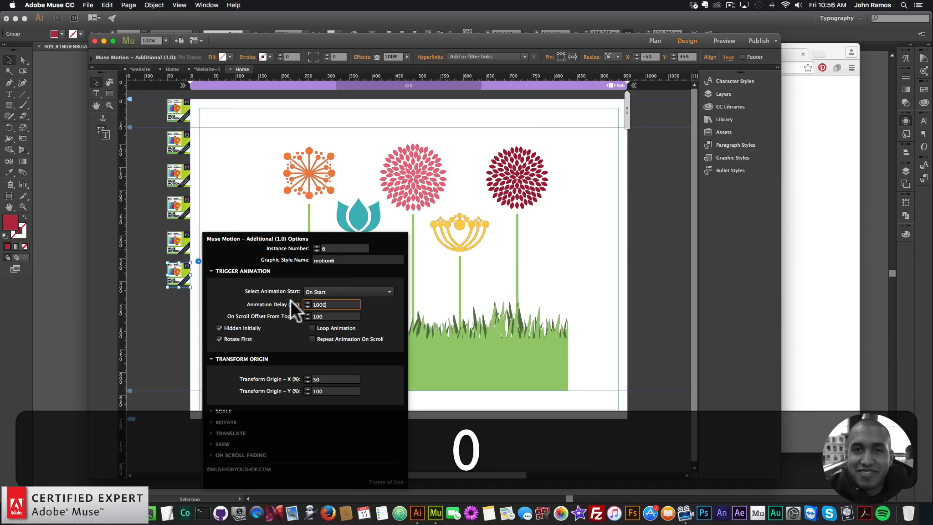
pyautogui.press('Return')
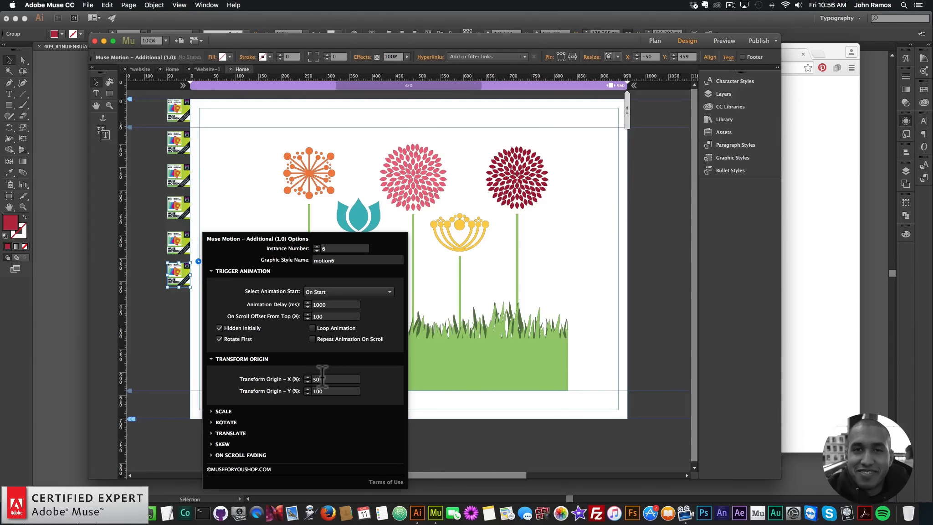
# Set the sixth widget's Transform Origin Y to 50 and its Scale Number of Bounces to 4.
pyautogui.doubleClick(322, 392)
pyautogui.write('0')
pyautogui.press('Return')
pyautogui.click(222, 412)
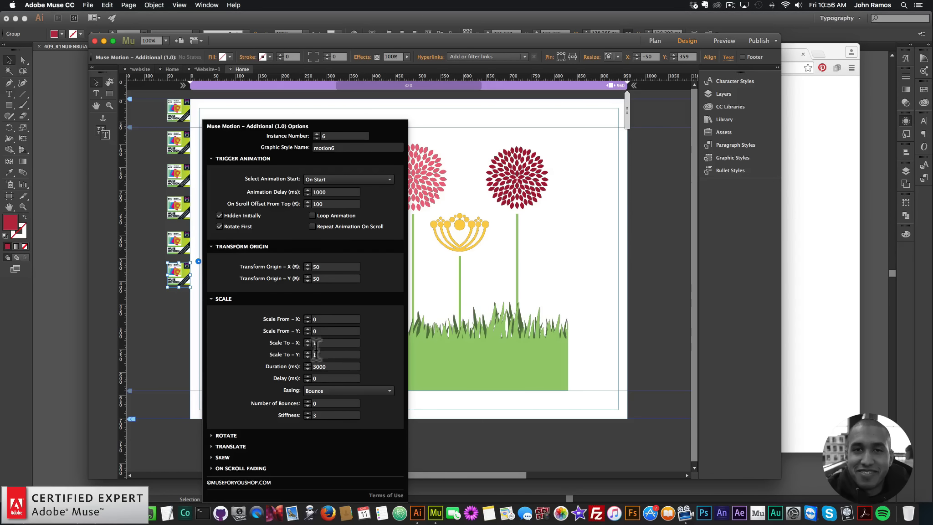
pyautogui.click(305, 403)
pyautogui.write('4')
pyautogui.press('Return')
pyautogui.click(167, 336)
# Preview the page in the browser and return to the Muse document.
pyautogui.click(88, 5)
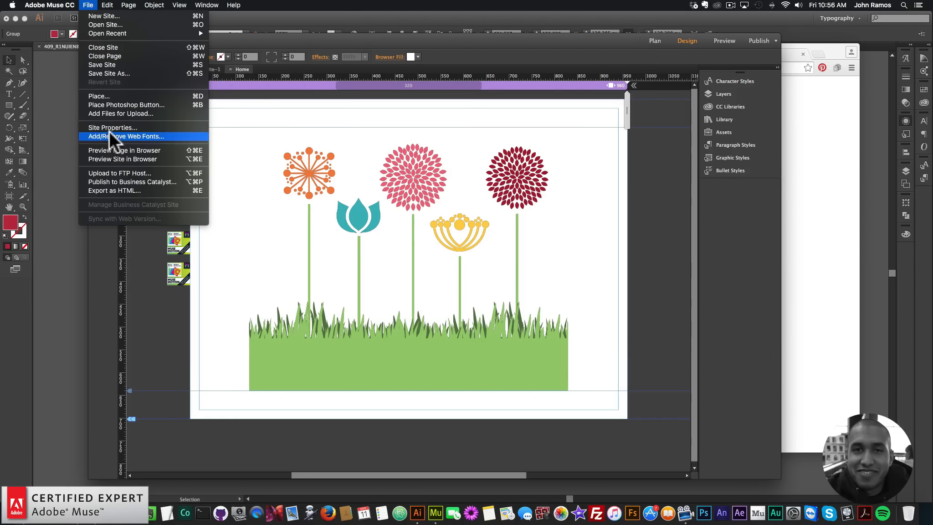
pyautogui.click(114, 147)
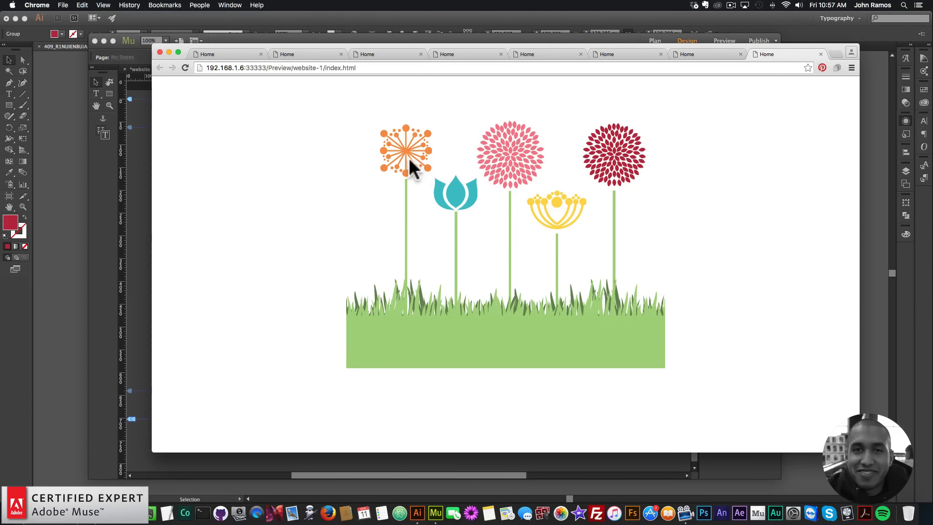
pyautogui.click(108, 250)
# Reopen the sixth widget's options to review its Scale settings.
pyautogui.click(181, 272)
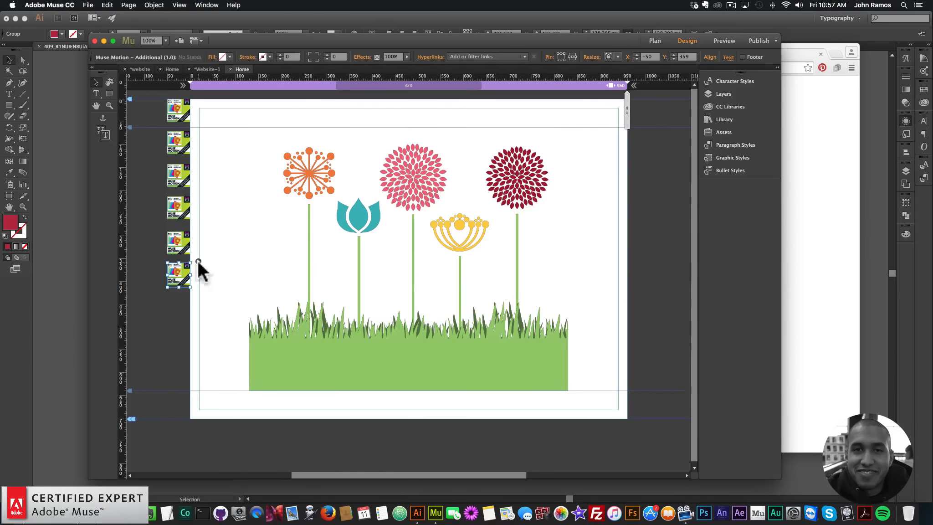
pyautogui.click(198, 261)
pyautogui.click(224, 411)
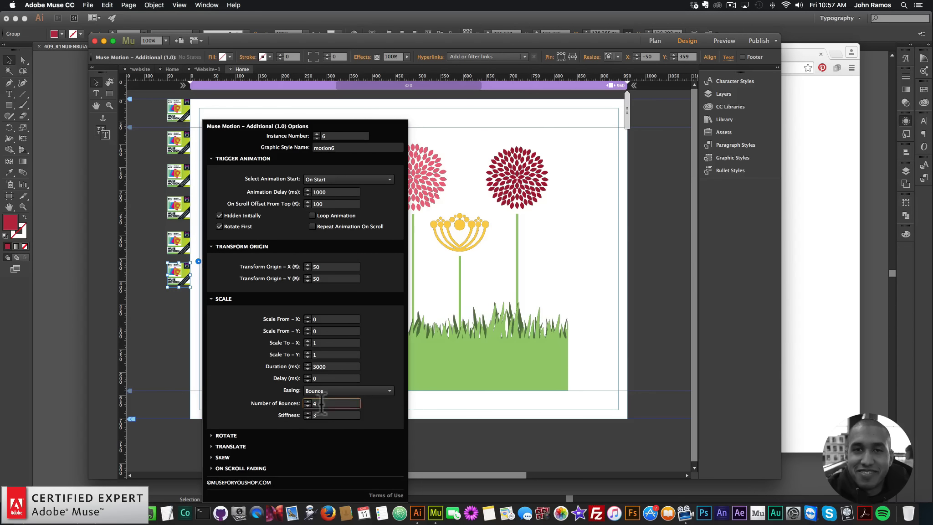
pyautogui.press('Return')
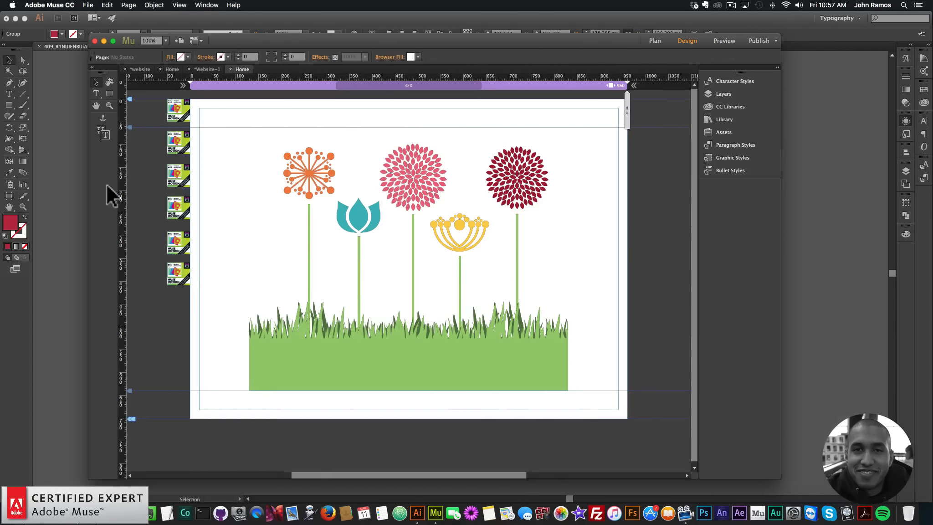
# Preview the page in the browser again and switch back to Muse.
pyautogui.click(88, 5)
pyautogui.click(123, 150)
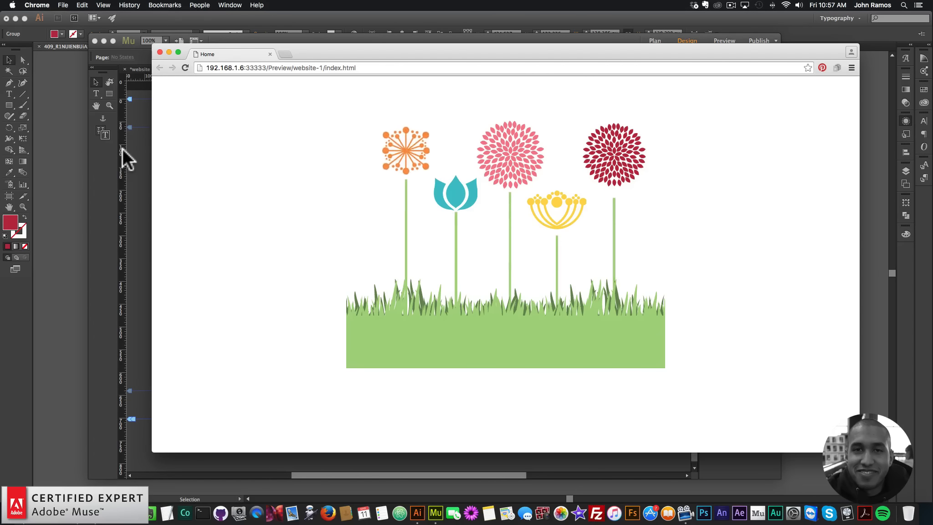
pyautogui.click(130, 245)
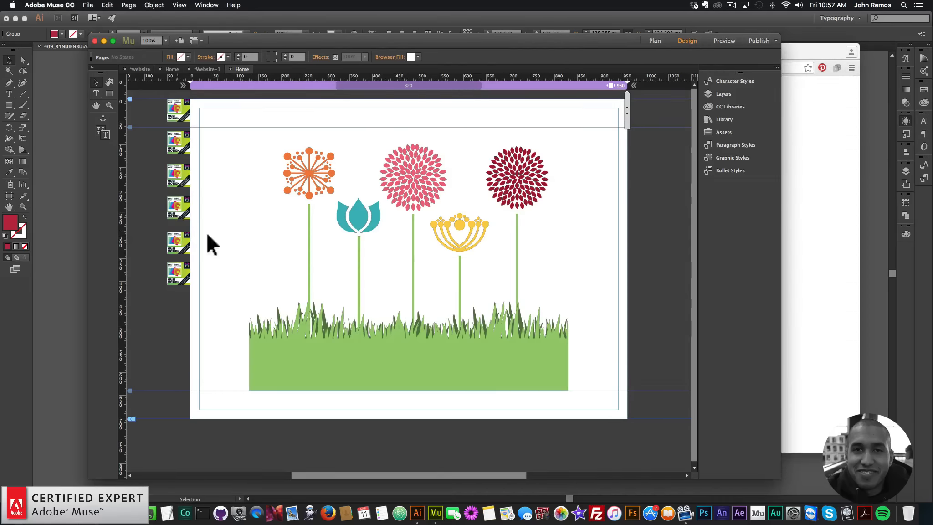
# Paste another Additional widget and place it below the sixth one.
pyautogui.click(173, 276)
pyautogui.press('super+v')
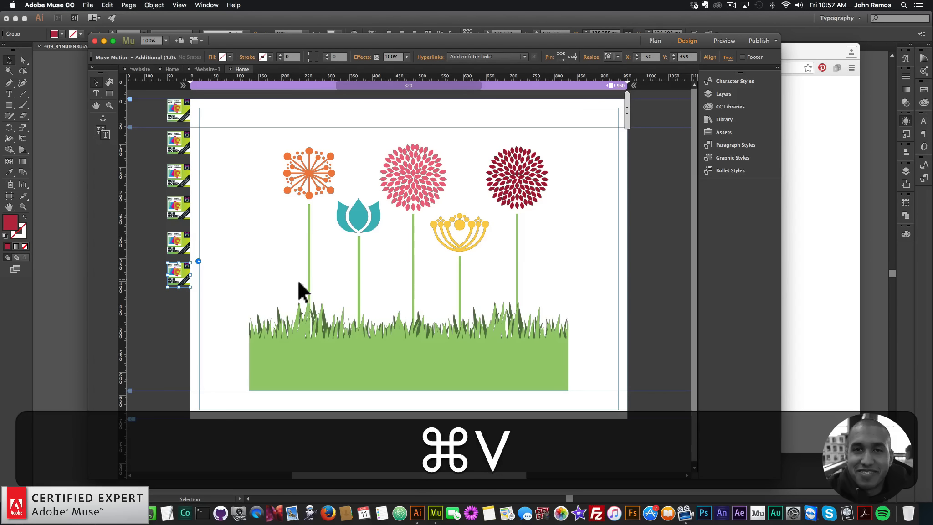
pyautogui.moveTo(409, 274); pyautogui.dragTo(183, 313)
# Set the seventh widget's Instance Number to 7, Graphic Style Name to motion7 and Animation Delay to 2000 ms.
pyautogui.click(198, 292)
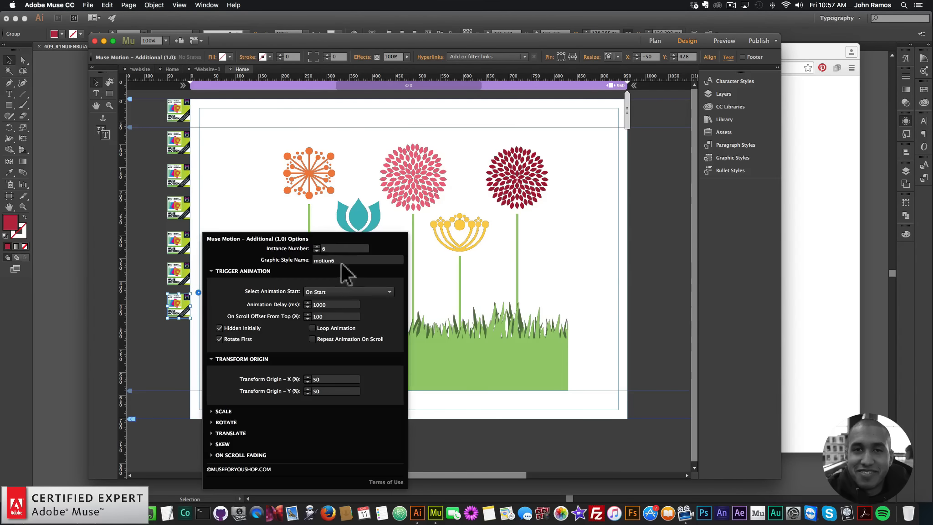
pyautogui.click(316, 245)
pyautogui.press('Return')
pyautogui.click(229, 411)
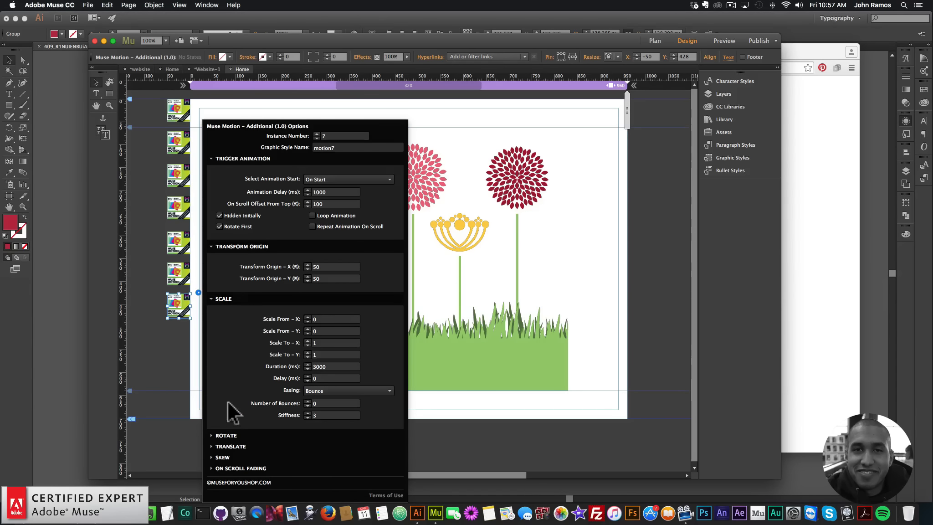
pyautogui.click(225, 299)
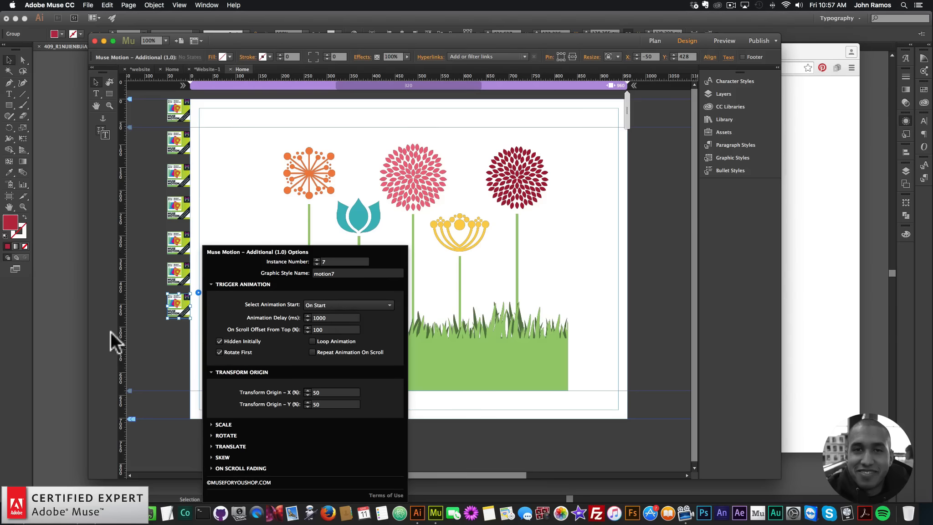
pyautogui.click(338, 317)
pyautogui.write('230')
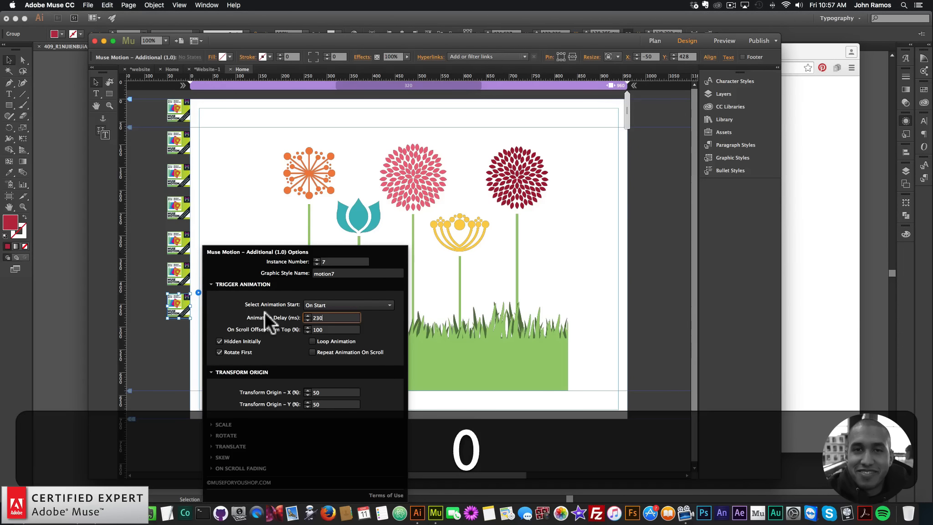
pyautogui.press('BackSpace')
pyautogui.press('BackSpace')
pyautogui.write('000')
pyautogui.press('Return')
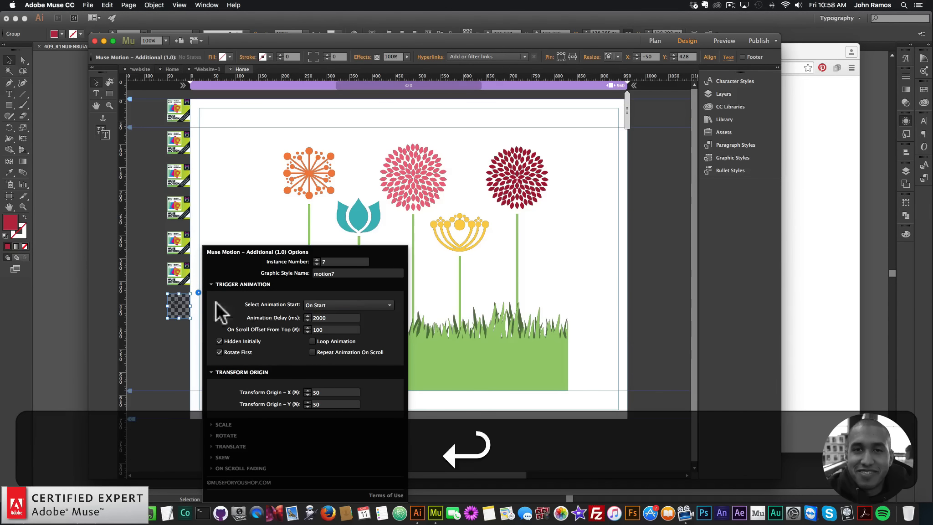
# Duplicate the seventh widget and place the copy below it.
pyautogui.click(175, 300)
pyautogui.press('super+c')
pyautogui.press('super+v')
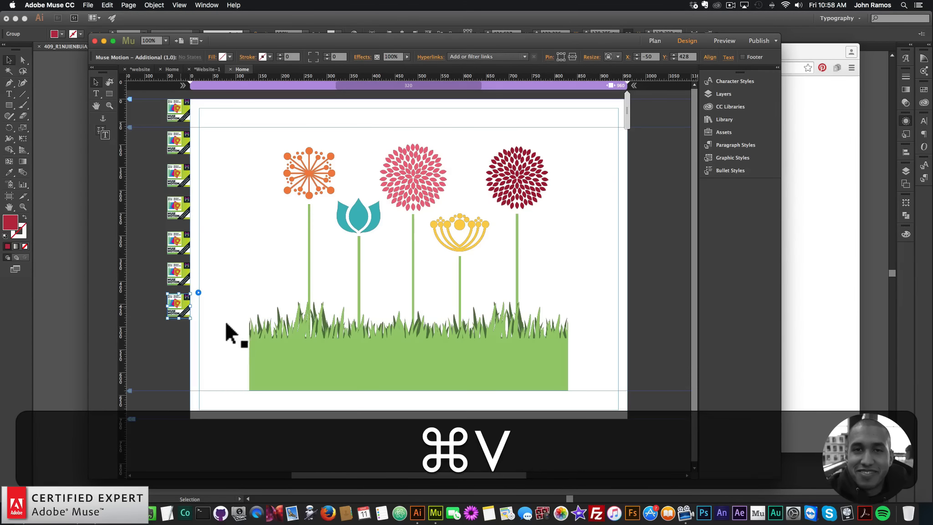
pyautogui.moveTo(410, 276); pyautogui.dragTo(182, 334)
# Set the eighth widget's Instance Number to 8, Graphic Style Name to motion8 and Animation Delay to 3000 ms.
pyautogui.click(199, 325)
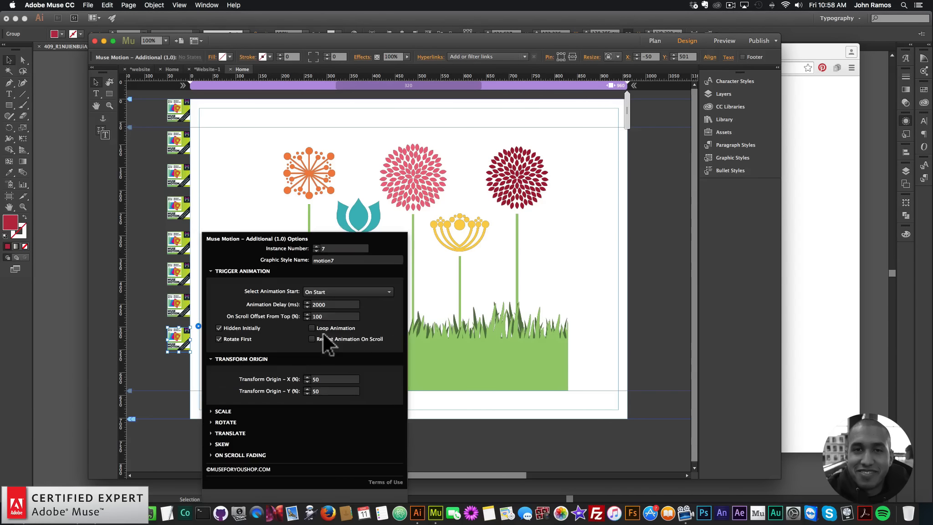
pyautogui.click(327, 305)
pyautogui.doubleClick(327, 305)
pyautogui.click(316, 246)
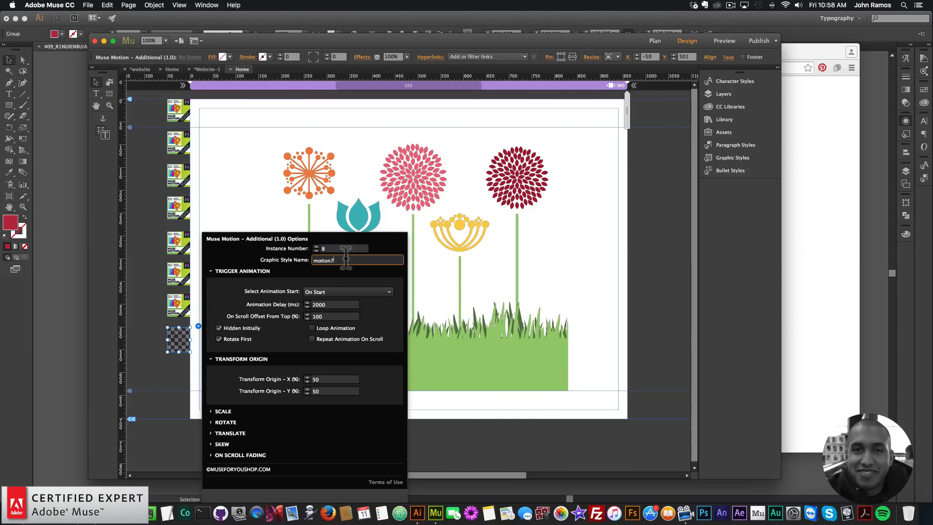
pyautogui.press('Return')
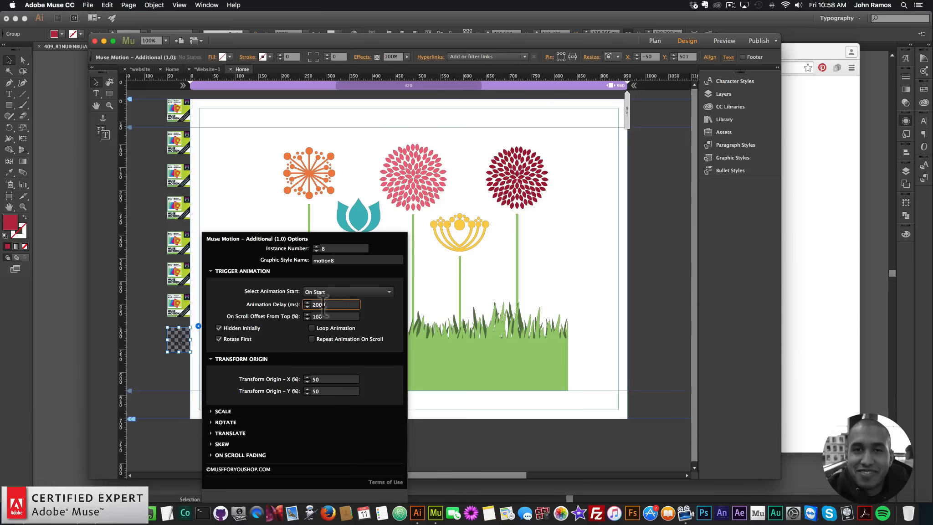
pyautogui.doubleClick(321, 305)
pyautogui.write('3000')
pyautogui.press('Return')
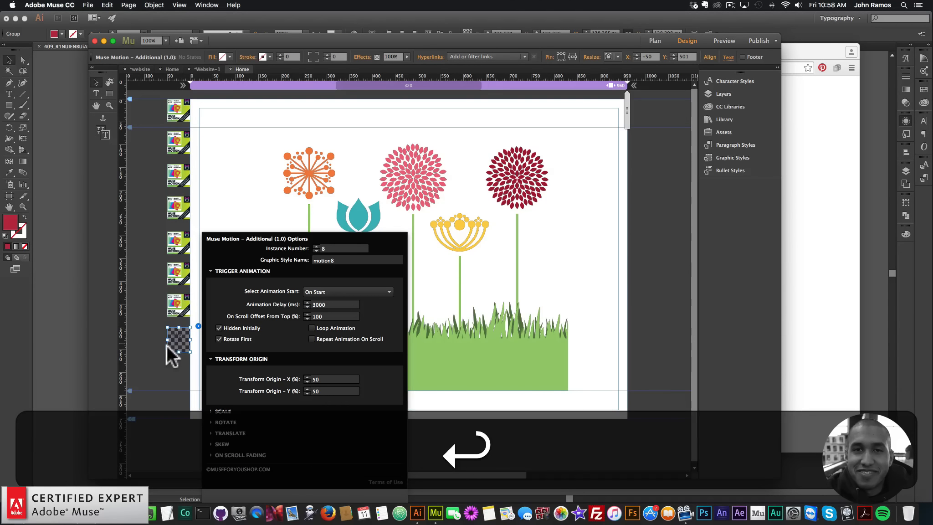
# Paste a ninth widget below the eighth and set Instance Number 9, Graphic Style Name motion9 and Animation Delay 4000 ms.
pyautogui.press('super+v')
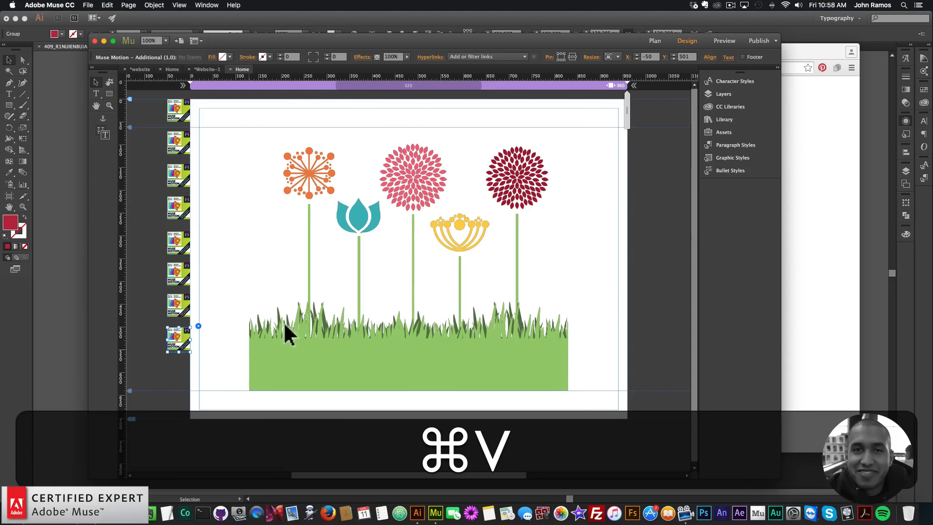
pyautogui.moveTo(409, 274); pyautogui.dragTo(182, 367)
pyautogui.click(196, 355)
pyautogui.click(332, 248)
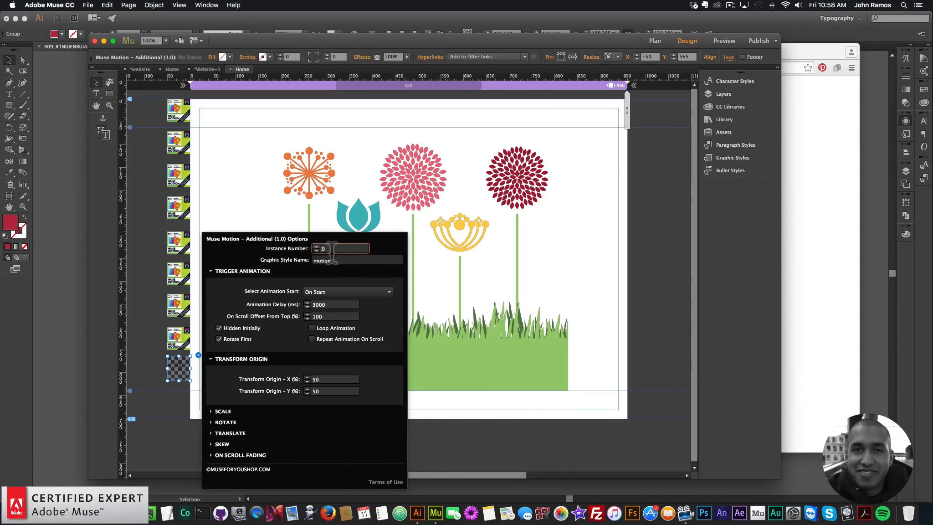
pyautogui.click(346, 260)
pyautogui.write('9')
pyautogui.doubleClick(330, 304)
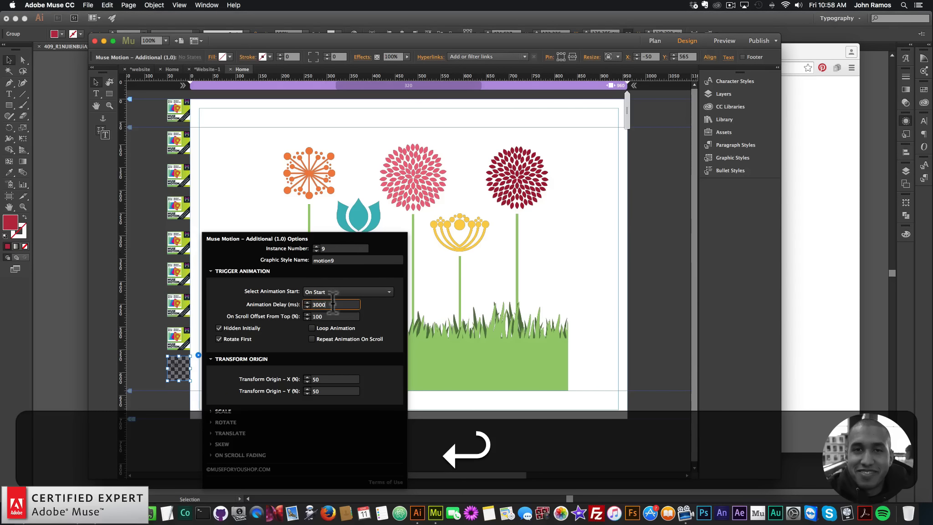
pyautogui.write('4000')
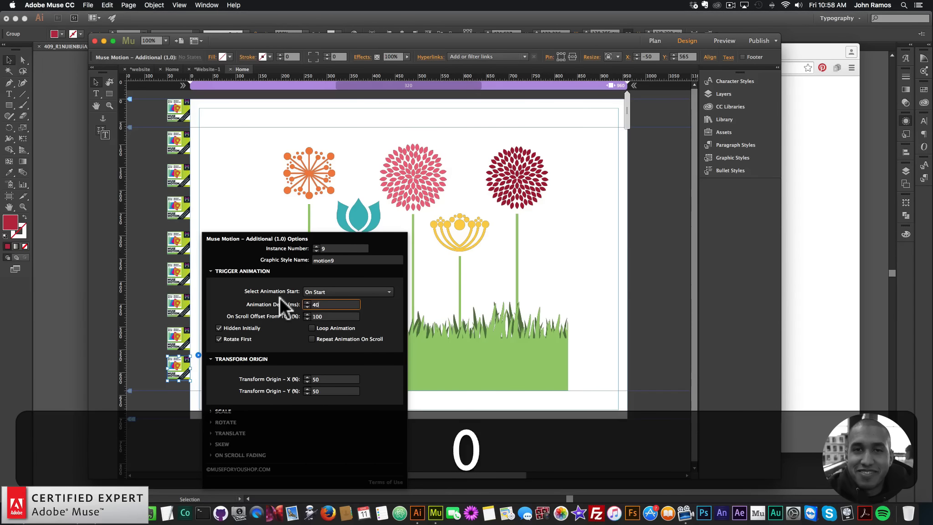
pyautogui.press('Return')
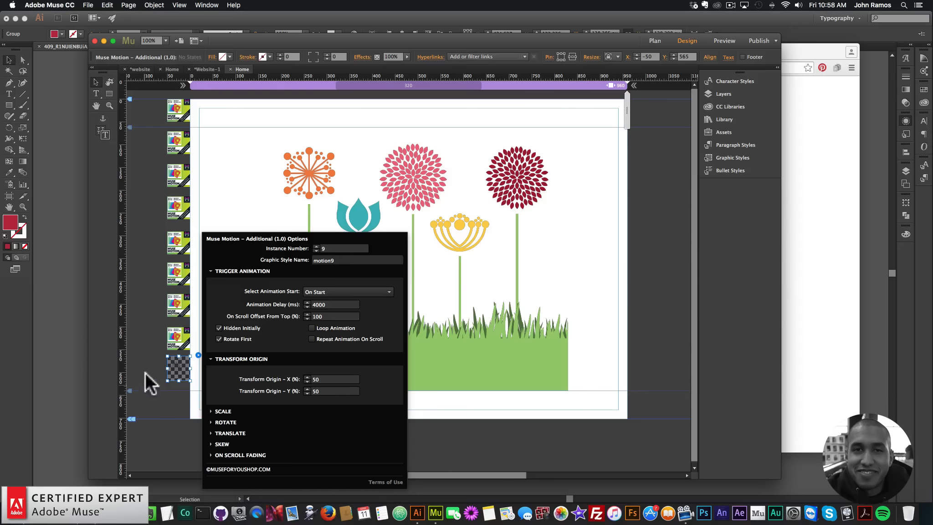
# Extend the page's bottom edge downward to make room for more widgets.
pyautogui.click(145, 373)
pyautogui.moveTo(131, 418); pyautogui.dragTo(131, 452)
# Duplicate the ninth widget and place the copy below it.
pyautogui.click(183, 367)
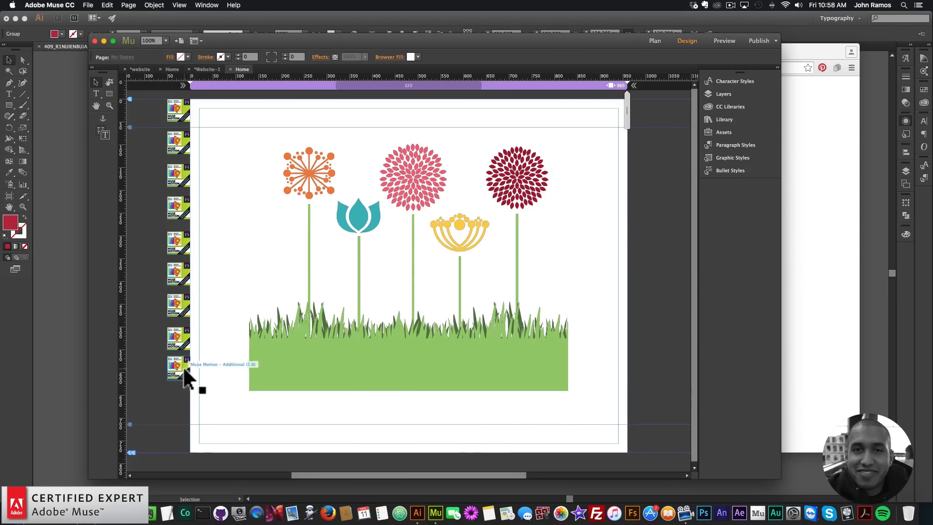
pyautogui.press('super+c')
pyautogui.press('super+v')
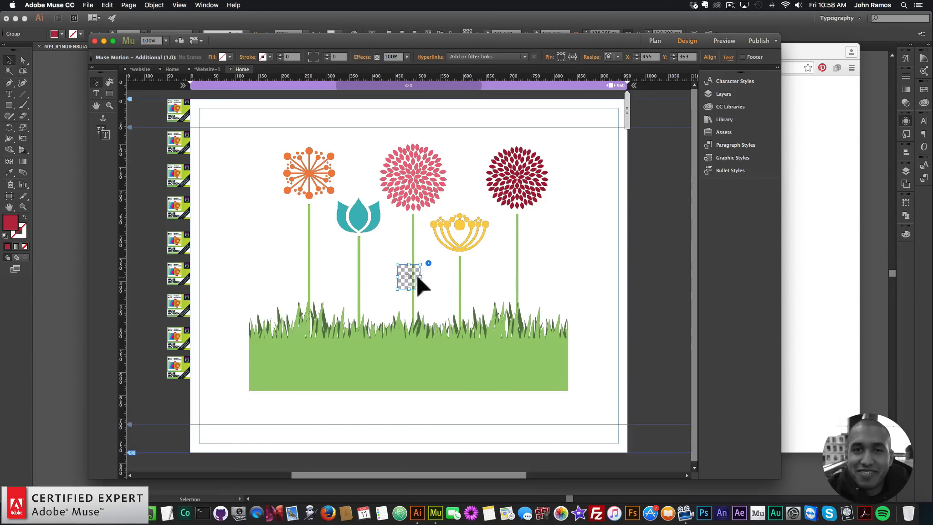
pyautogui.moveTo(416, 276); pyautogui.dragTo(178, 407)
# Set the tenth widget's Instance Number to 10, Graphic Style Name to motion10 and Animation Delay to 5000 ms.
pyautogui.click(198, 389)
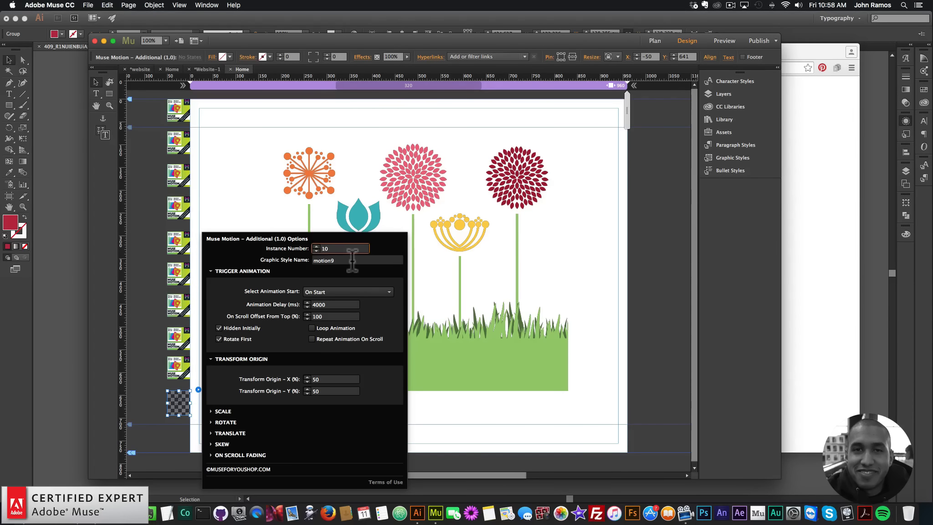
pyautogui.press('Return')
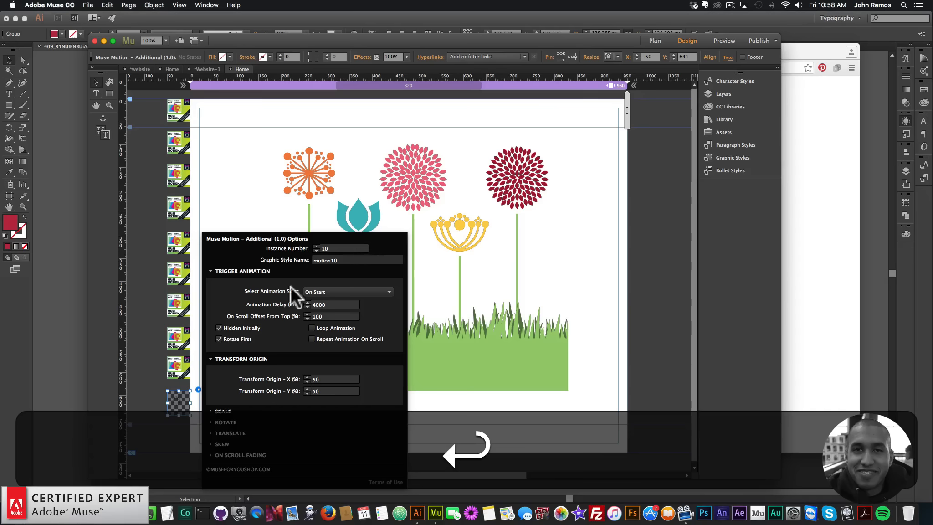
pyautogui.moveTo(333, 304); pyautogui.dragTo(283, 296)
pyautogui.write('5000')
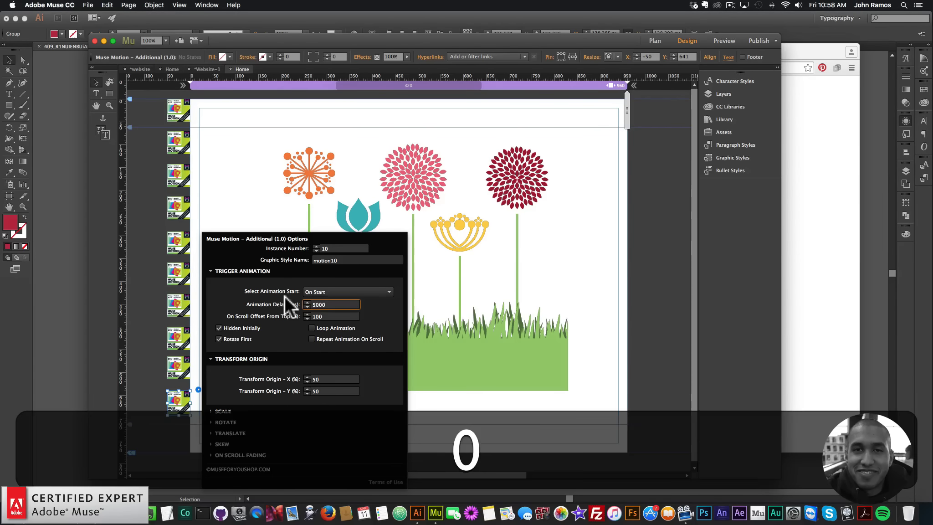
pyautogui.press('Return')
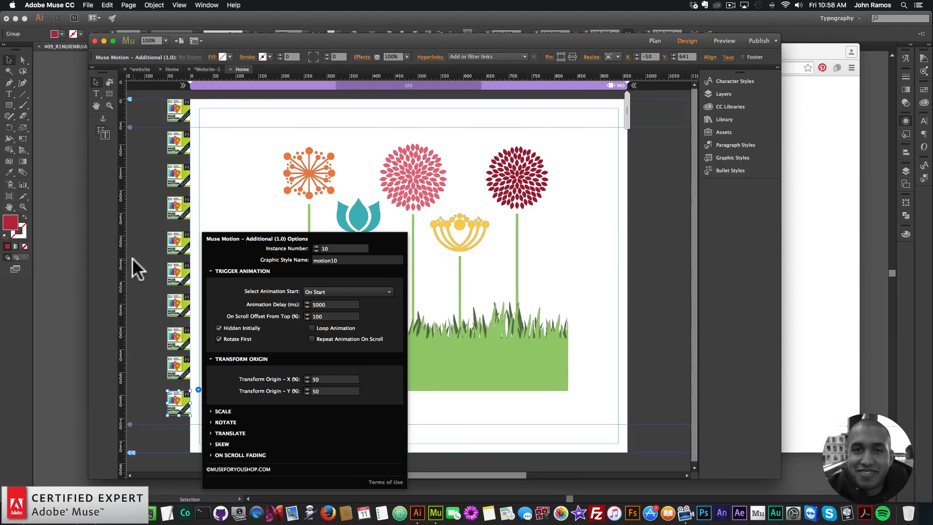
# Preview the page in the browser.
pyautogui.click(141, 106)
pyautogui.click(88, 5)
pyautogui.click(121, 150)
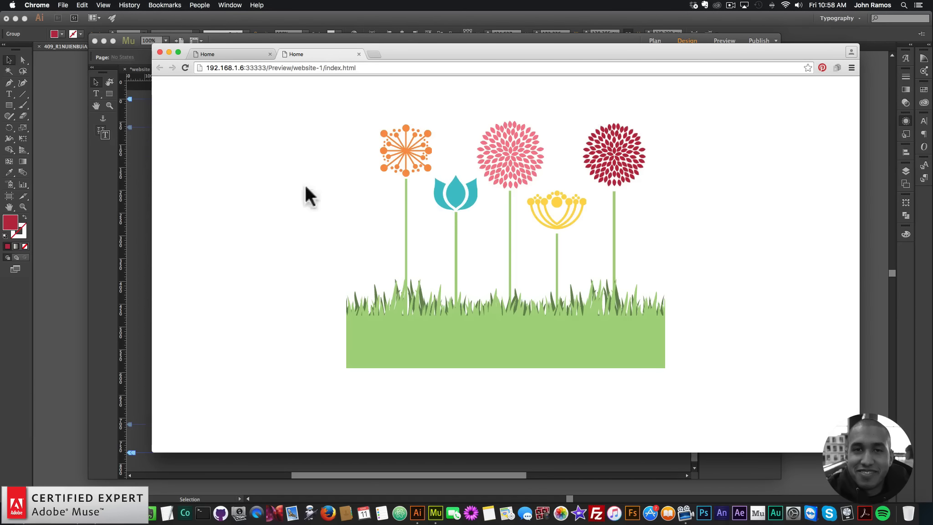
# Select all the flower and grass artwork and move it down to make room above it.
pyautogui.click(134, 260)
pyautogui.moveTo(606, 391); pyautogui.dragTo(233, 161)
pyautogui.moveTo(394, 159); pyautogui.dragTo(409, 208)
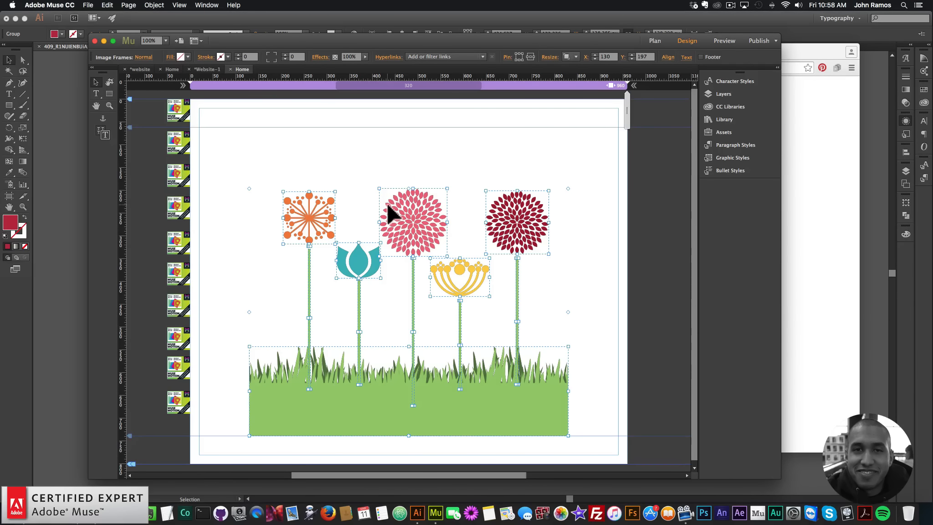
pyautogui.click(381, 142)
# Create a text frame above the flowers containing the heading 'SPRING IS HERE!'.
pyautogui.click(96, 94)
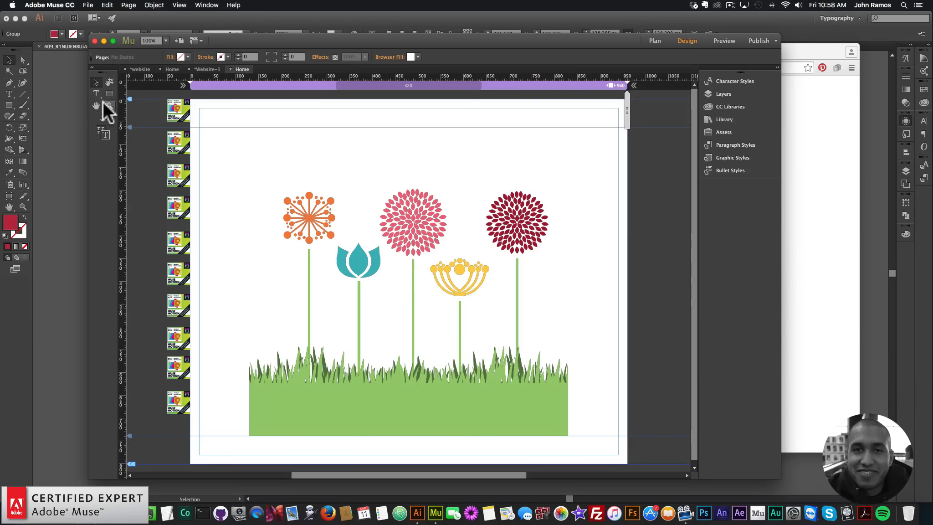
pyautogui.moveTo(317, 111); pyautogui.dragTo(500, 156)
pyautogui.write('SPRING IS HERE')
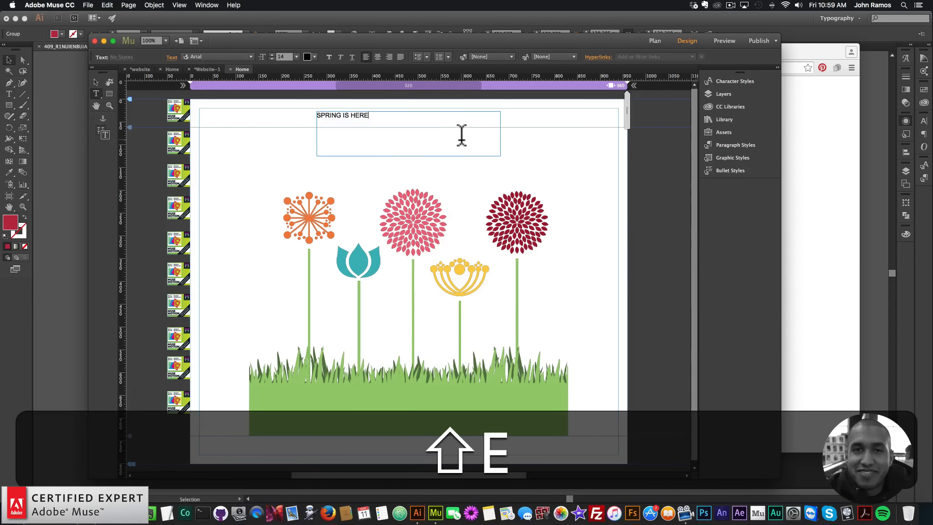
pyautogui.write('!')
# Set the heading text's font to Beardandloupe at 72 pt.
pyautogui.press('super+a')
pyautogui.click(250, 57)
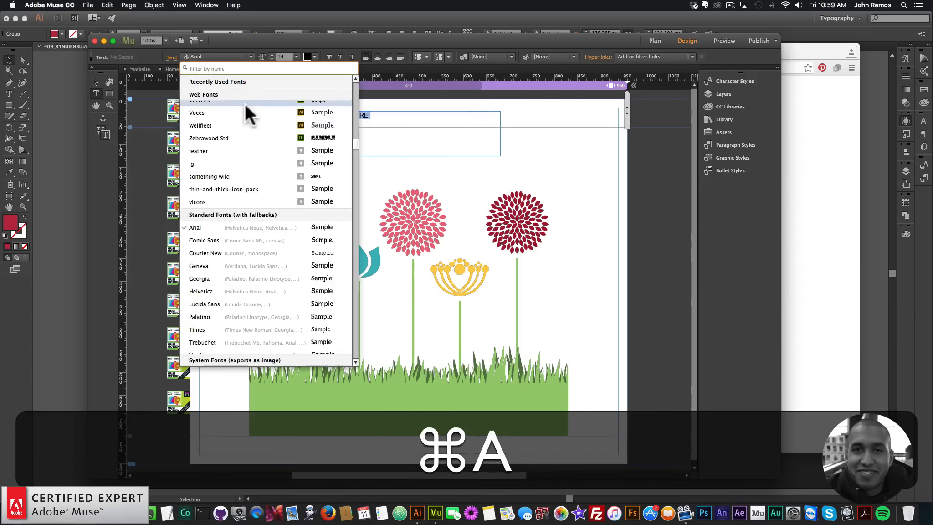
pyautogui.scroll(15, 239, 124)
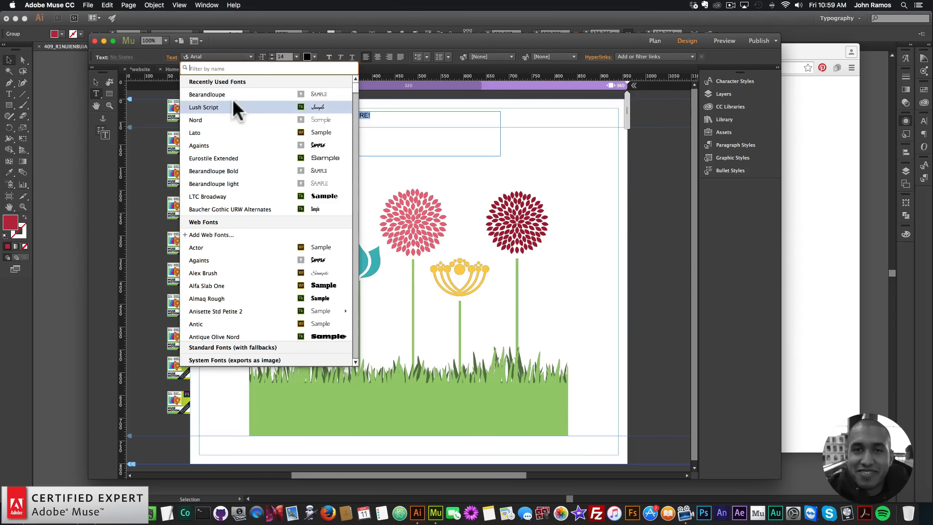
pyautogui.click(224, 94)
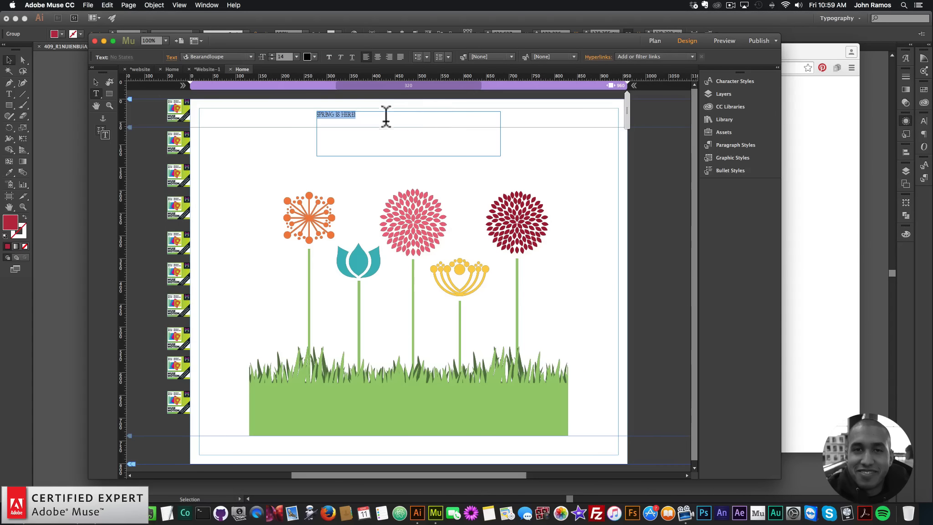
pyautogui.click(296, 57)
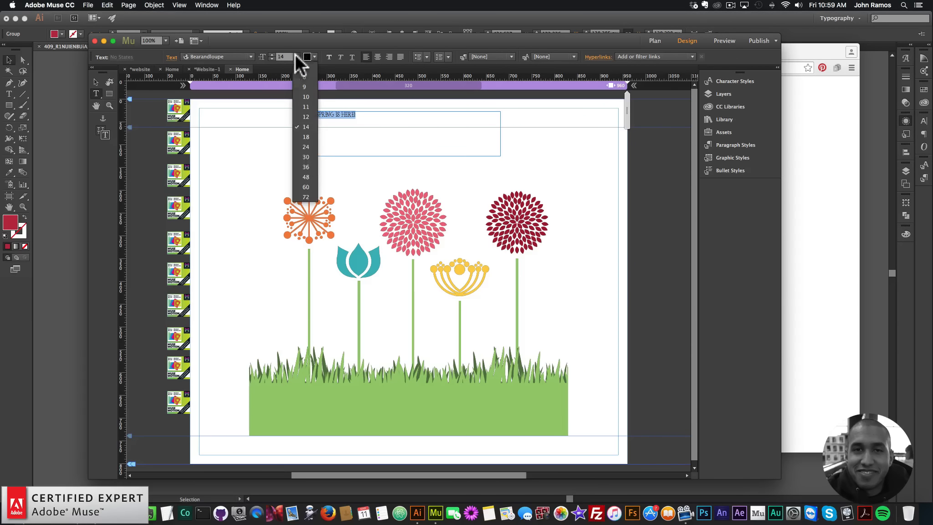
pyautogui.click(304, 187)
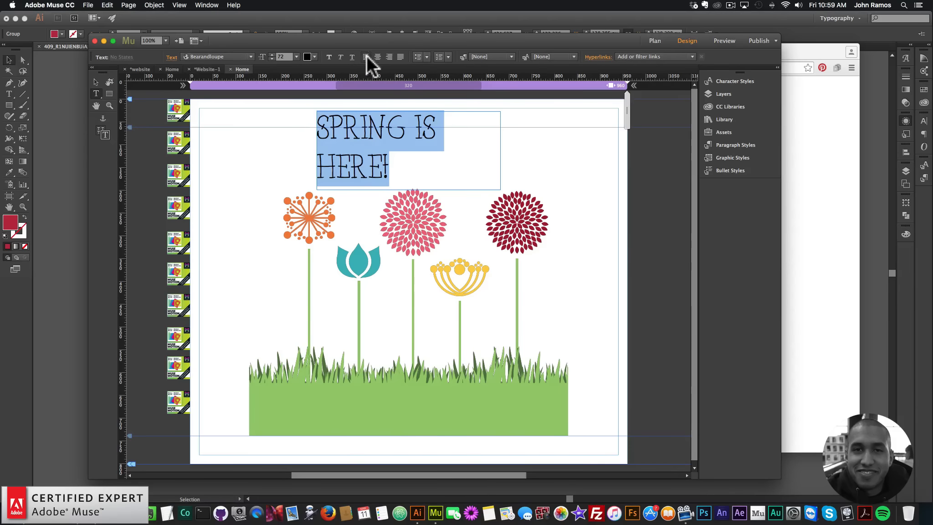
# Center-align the heading and widen its text frame so the text fits on one line.
pyautogui.click(377, 57)
pyautogui.click(96, 79)
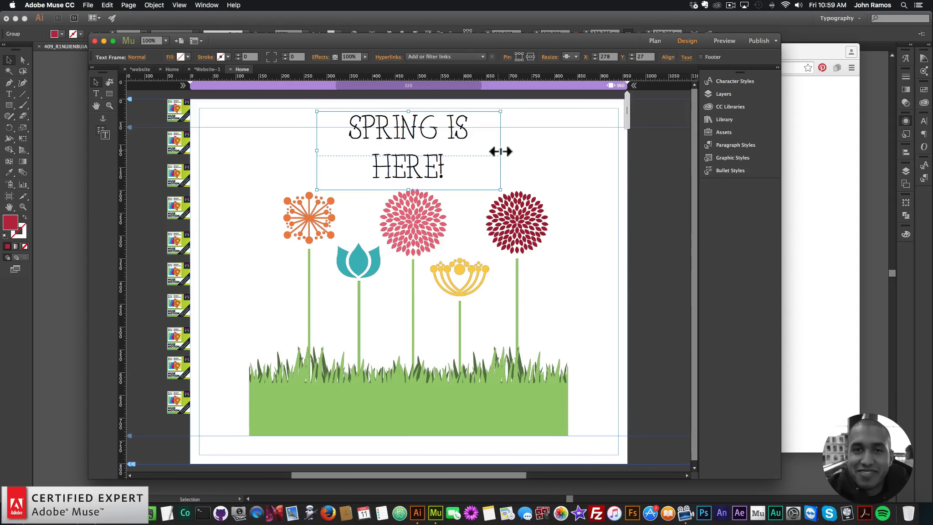
pyautogui.moveTo(501, 150)
pyautogui.mouseDown()
pyautogui.moveTo(611, 151)
pyautogui.moveTo(481, 135)
pyautogui.moveTo(500, 140)
pyautogui.mouseUp()
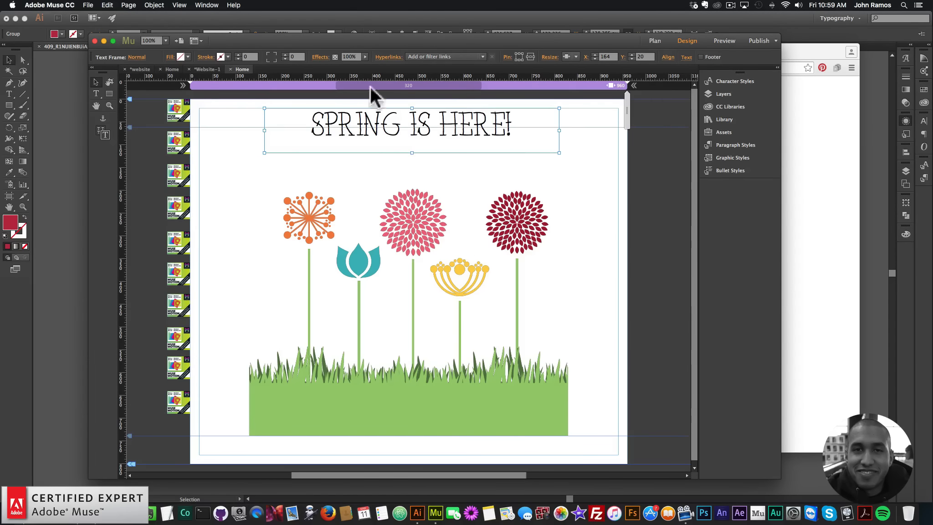
# Copy the reference Home page's browser fill colour FFFEDA and apply it as this page's browser fill.
pyautogui.click(171, 69)
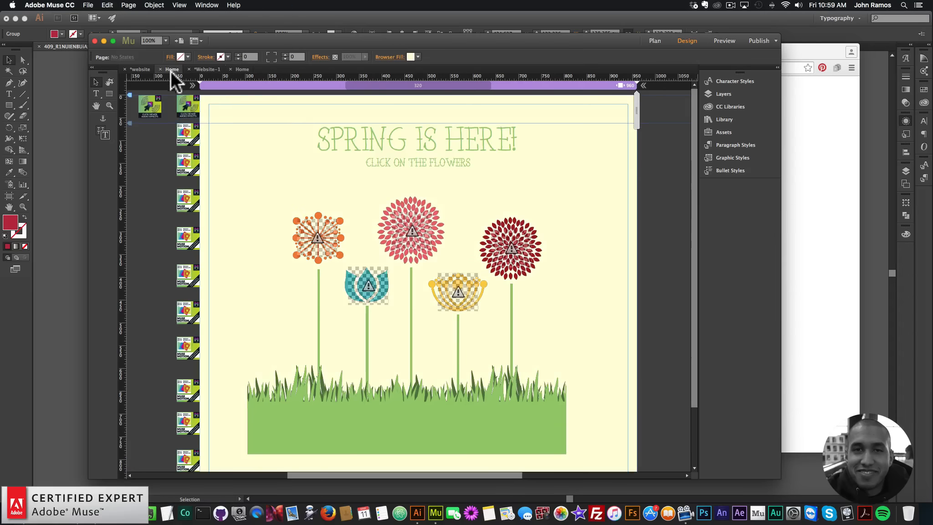
pyautogui.click(419, 57)
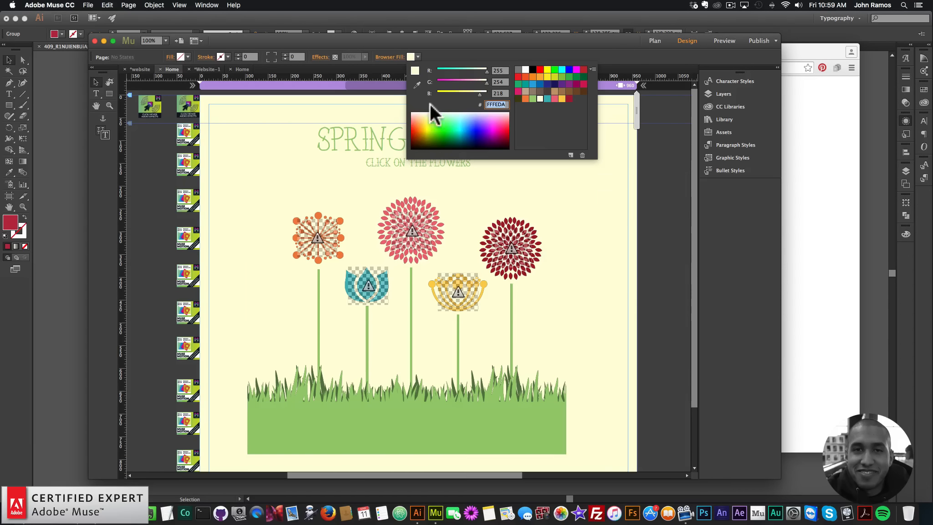
pyautogui.press('cmd+c')
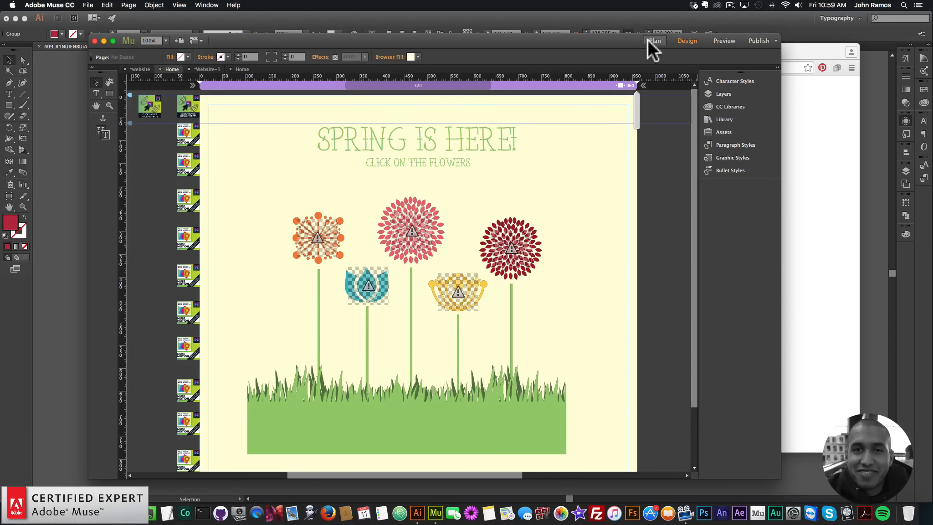
pyautogui.click(242, 70)
pyautogui.click(584, 173)
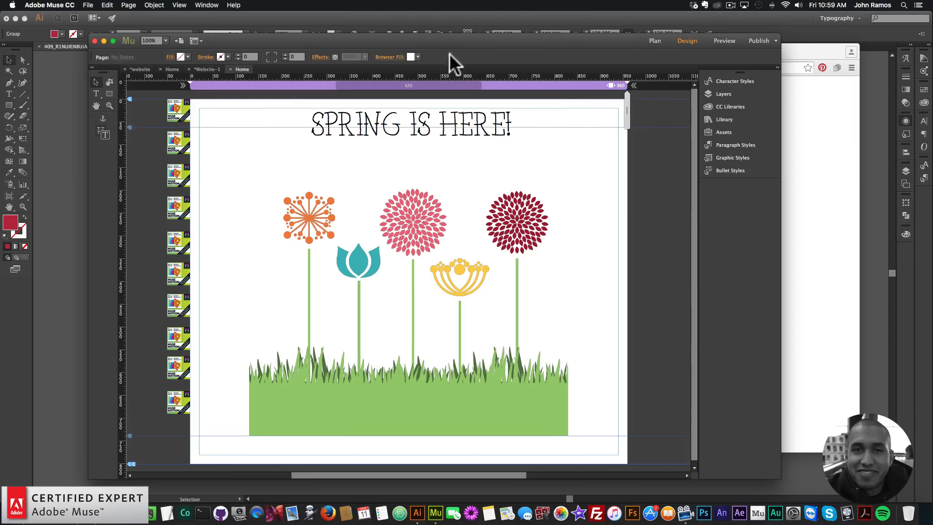
pyautogui.click(417, 57)
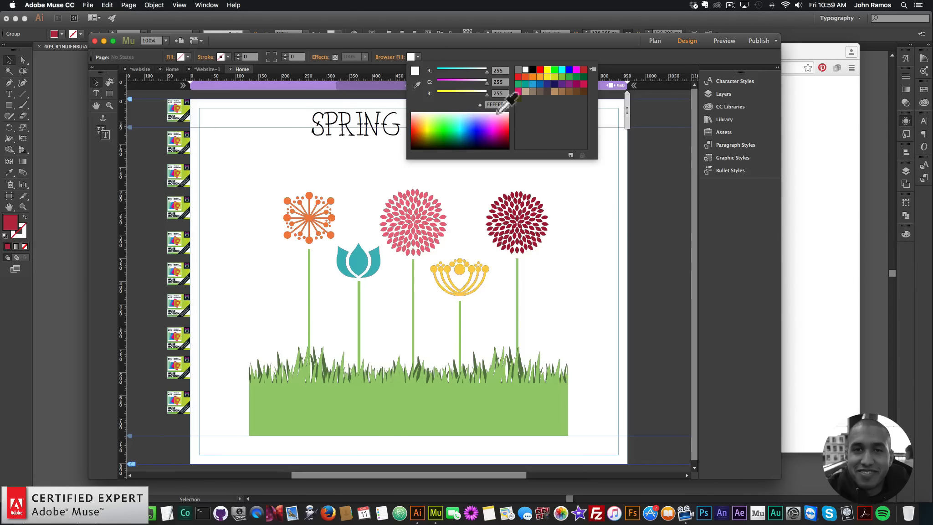
pyautogui.press('super+v')
pyautogui.press('super+Return')
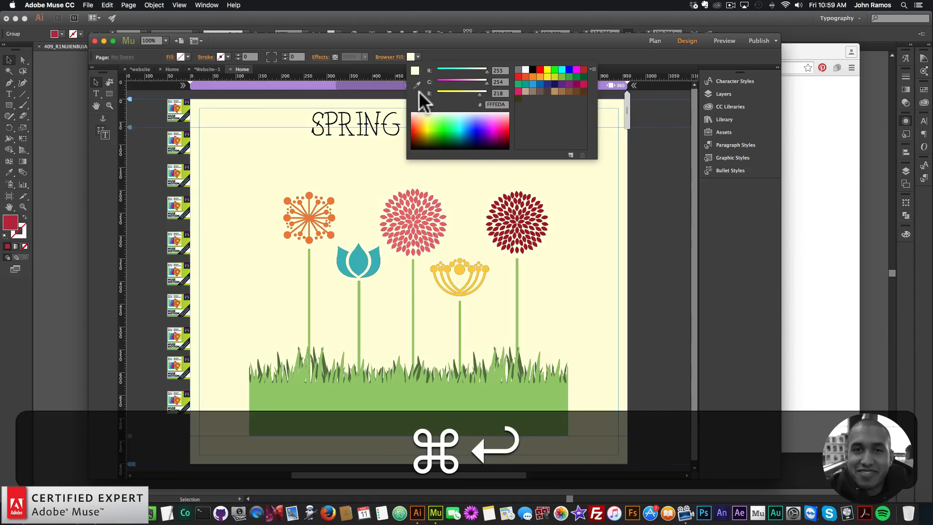
pyautogui.click(274, 182)
# Color the heading text with the grass green (9ACD72) sampled using the eyedropper.
pyautogui.click(391, 130)
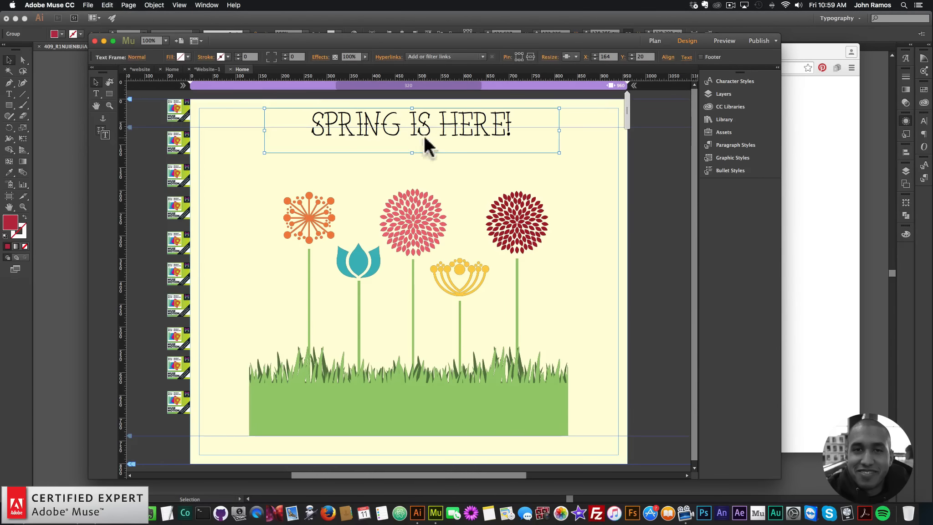
pyautogui.doubleClick(474, 126)
pyautogui.press('super+a')
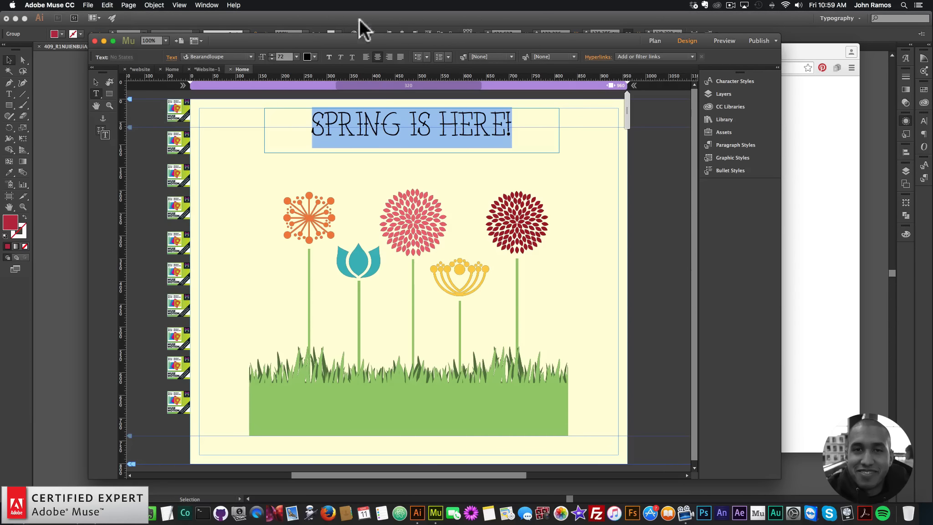
pyautogui.click(314, 56)
pyautogui.click(313, 85)
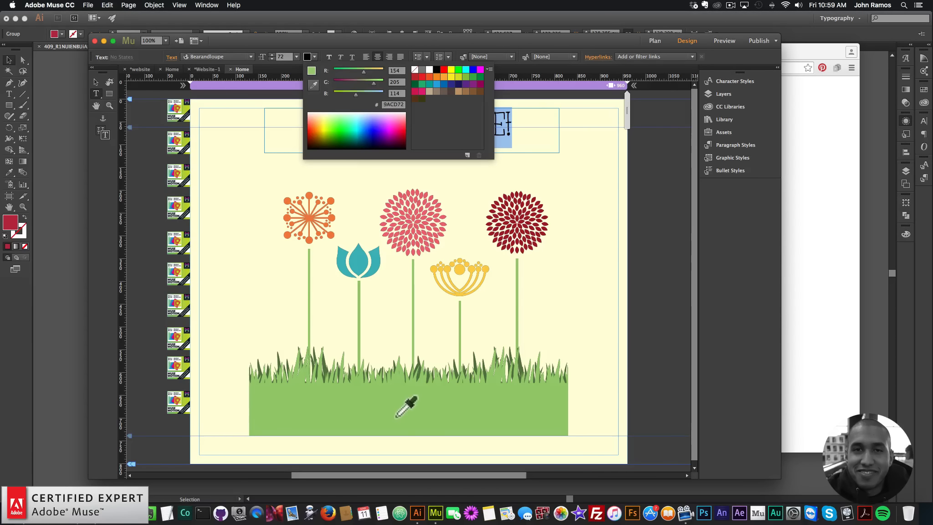
pyautogui.click(406, 408)
pyautogui.click(235, 157)
pyautogui.click(466, 144)
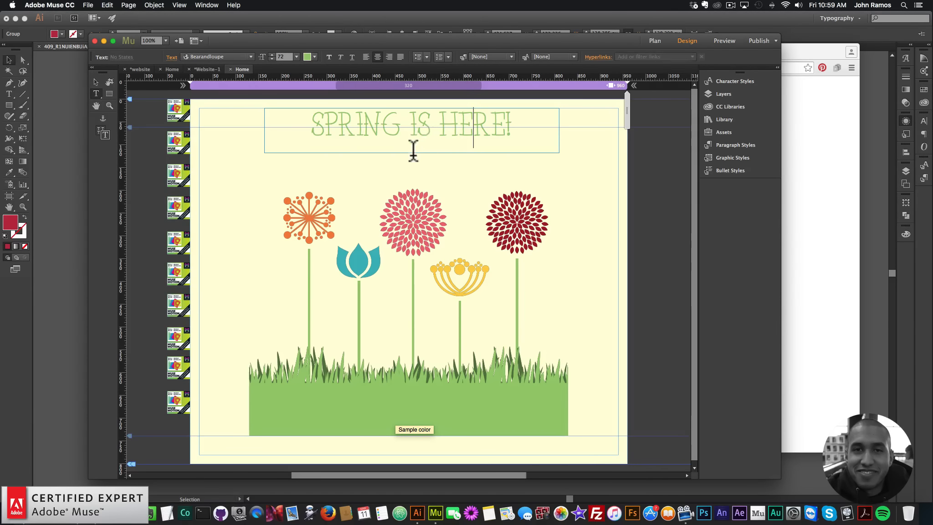
# Duplicate the heading text frame and place the copy just below the original heading.
pyautogui.click(98, 81)
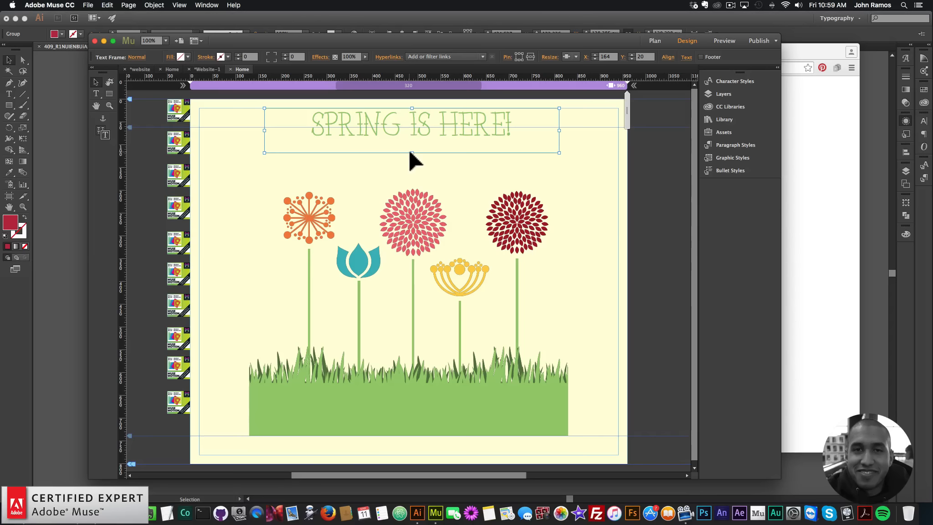
pyautogui.moveTo(412, 153); pyautogui.dragTo(422, 127)
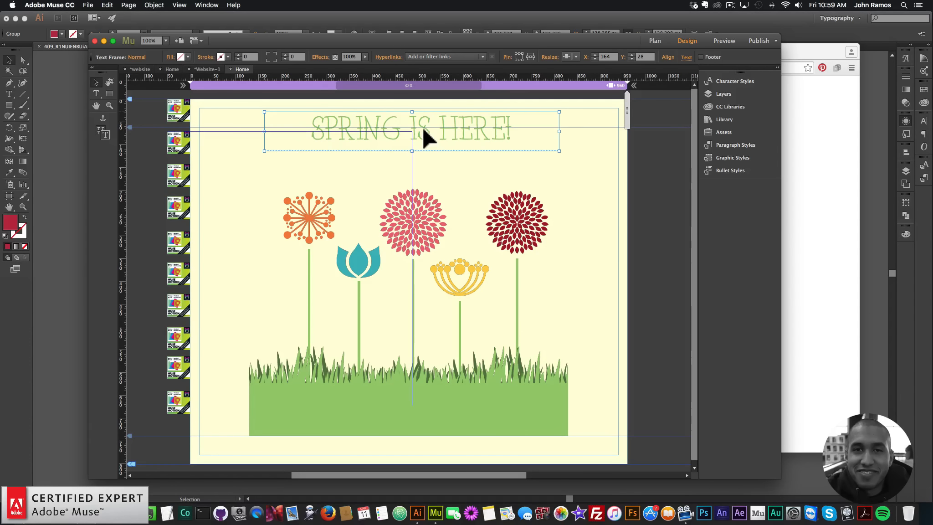
pyautogui.press('super+v')
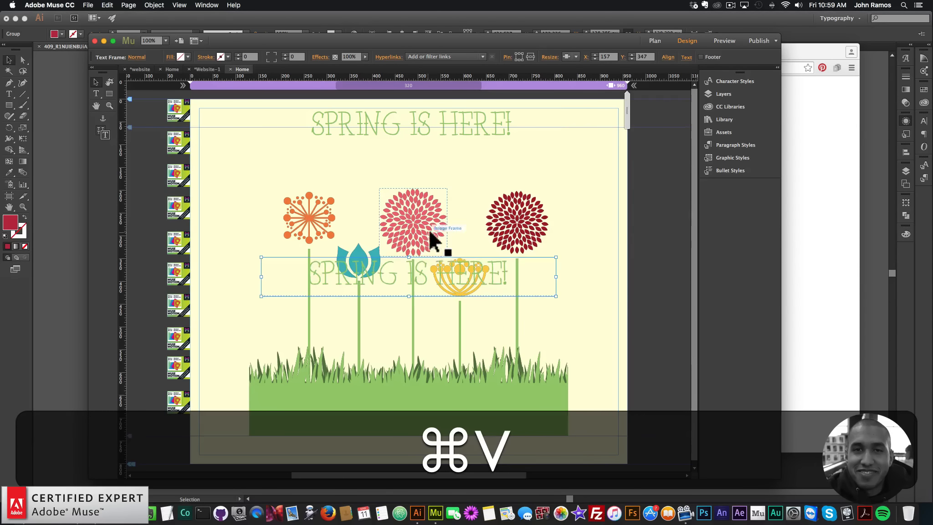
pyautogui.moveTo(428, 278); pyautogui.dragTo(430, 159)
# Replace the copied frame's text with 'CLICK ON' and set its size to 24 pt.
pyautogui.doubleClick(458, 152)
pyautogui.press('super+a')
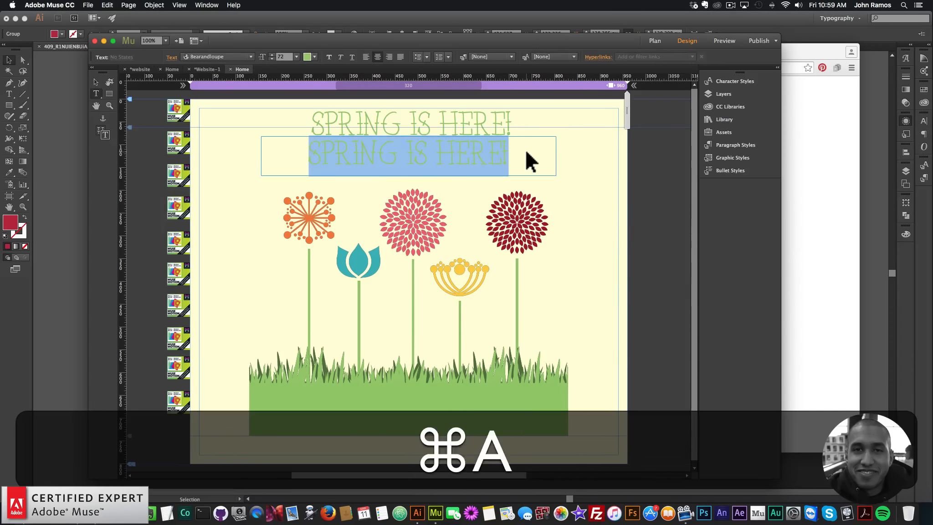
pyautogui.write('CLICK ON')
pyautogui.press('shift+super+a')
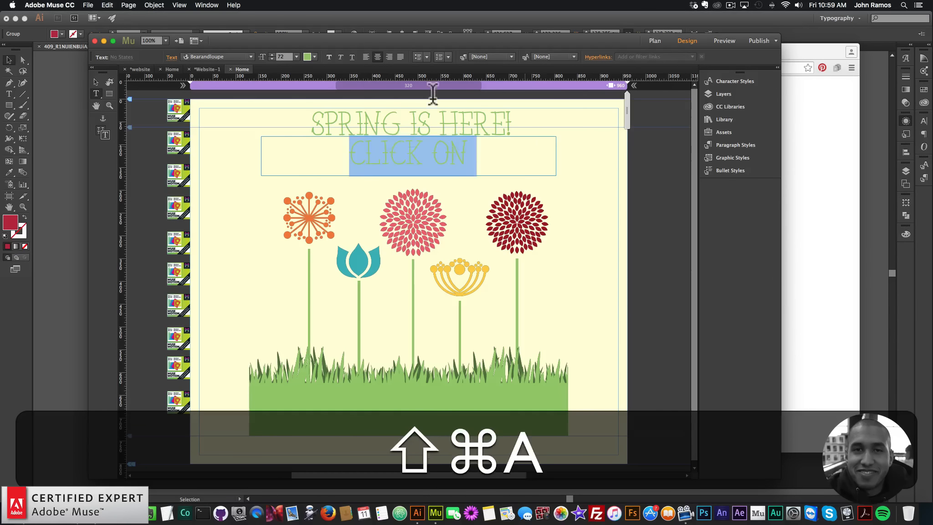
pyautogui.click(296, 56)
pyautogui.click(306, 147)
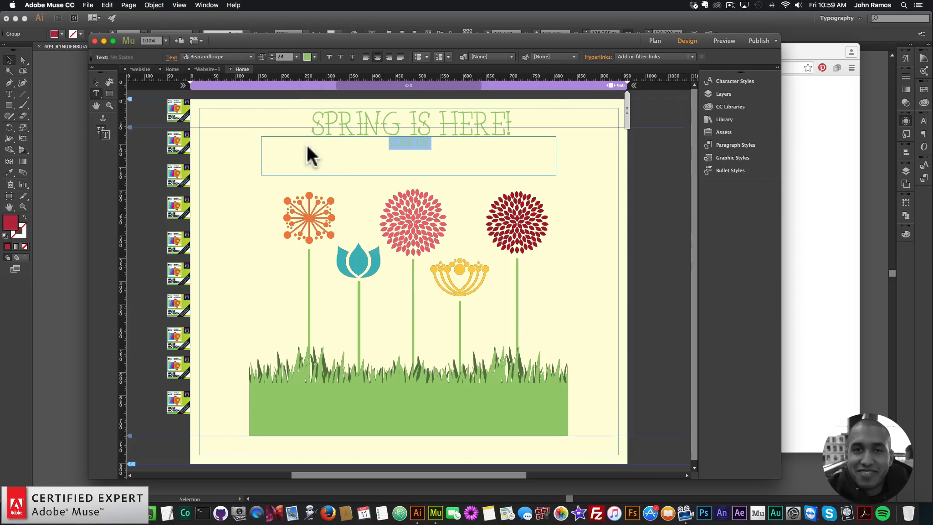
# Append 'FLOWERS' to the subtitle so it reads 'CLICK ON FLOWERS'.
pyautogui.click(96, 82)
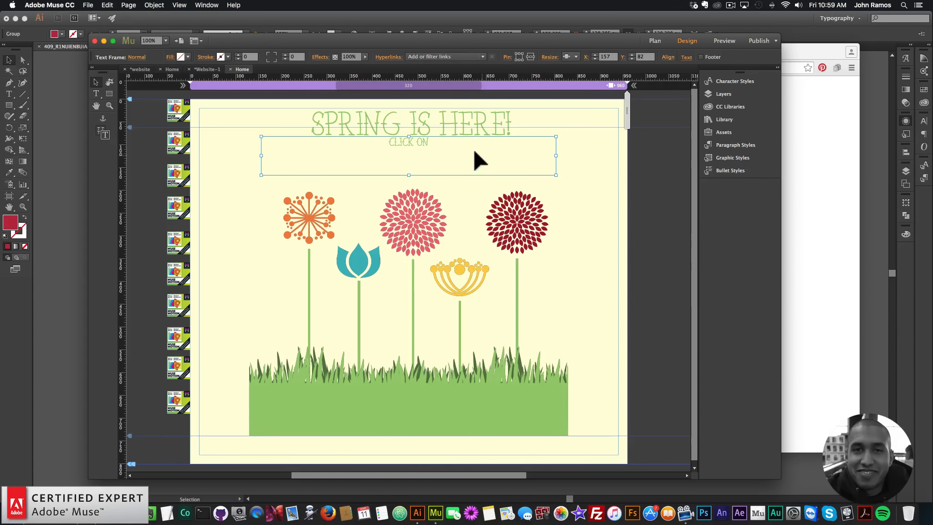
pyautogui.doubleClick(475, 153)
pyautogui.write('FLOWERS')
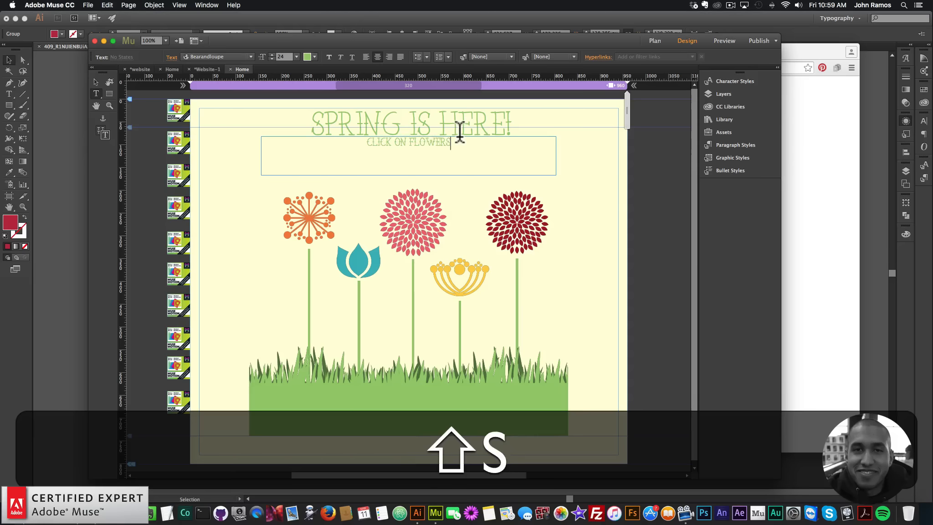
# Shrink the subtitle text frame to fit its text and position it under the heading.
pyautogui.click(96, 82)
pyautogui.moveTo(404, 176); pyautogui.dragTo(408, 151)
pyautogui.moveTo(555, 142); pyautogui.dragTo(406, 145)
pyautogui.moveTo(336, 144); pyautogui.dragTo(413, 147)
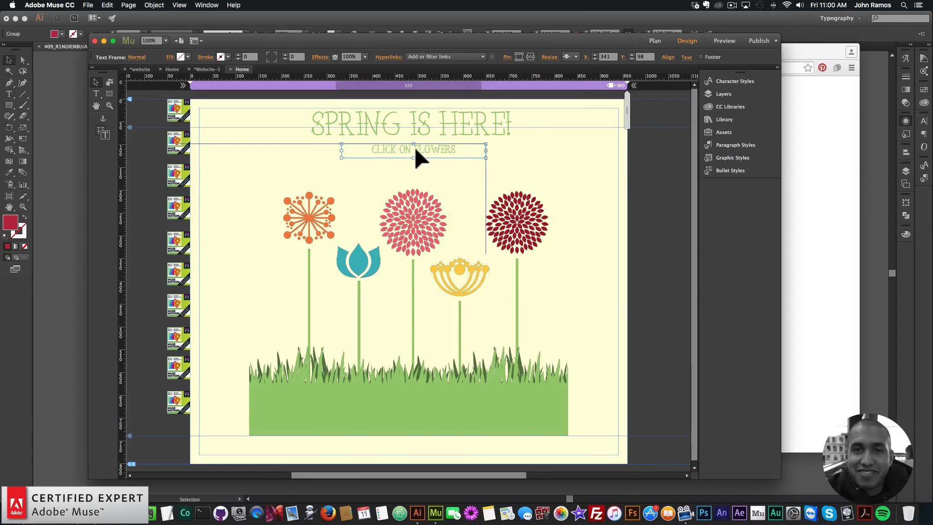
# Align the heading and subtitle frames on their horizontal centers.
pyautogui.moveTo(550, 165); pyautogui.dragTo(446, 113)
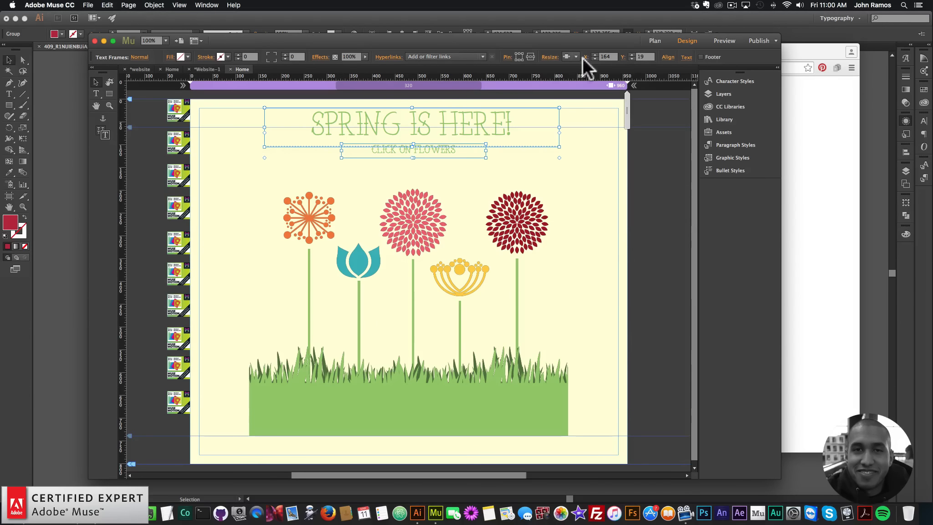
pyautogui.click(668, 56)
pyautogui.click(687, 81)
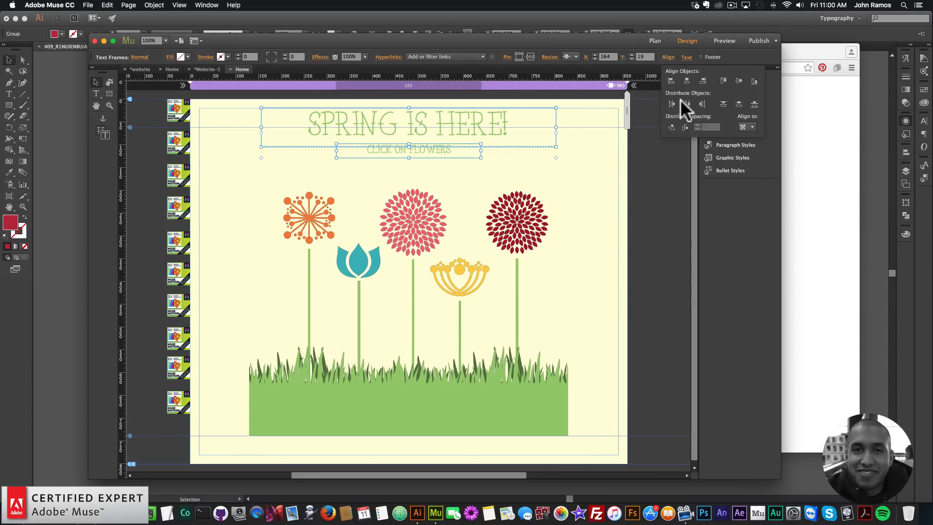
pyautogui.click(640, 201)
# Select all the page content and move it down slightly.
pyautogui.click(436, 142)
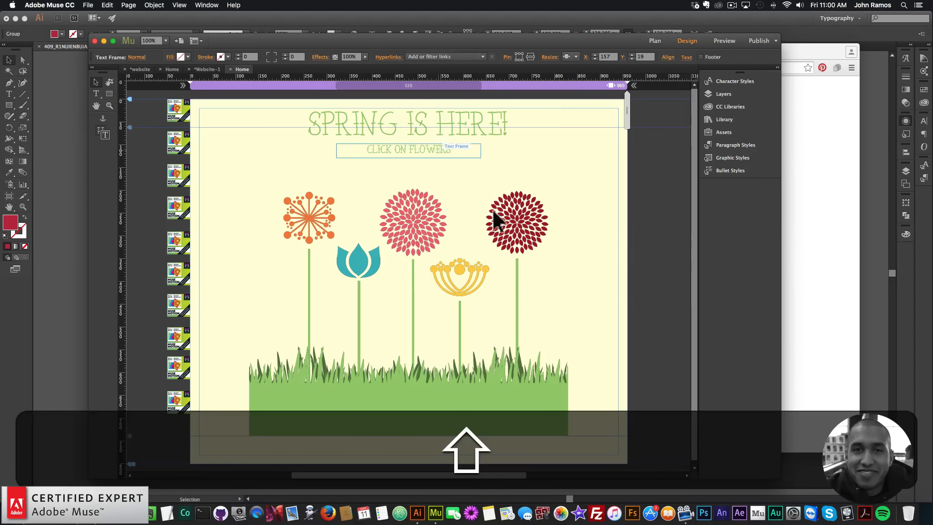
pyautogui.moveTo(582, 384); pyautogui.dragTo(280, 117)
pyautogui.moveTo(375, 121); pyautogui.dragTo(375, 130)
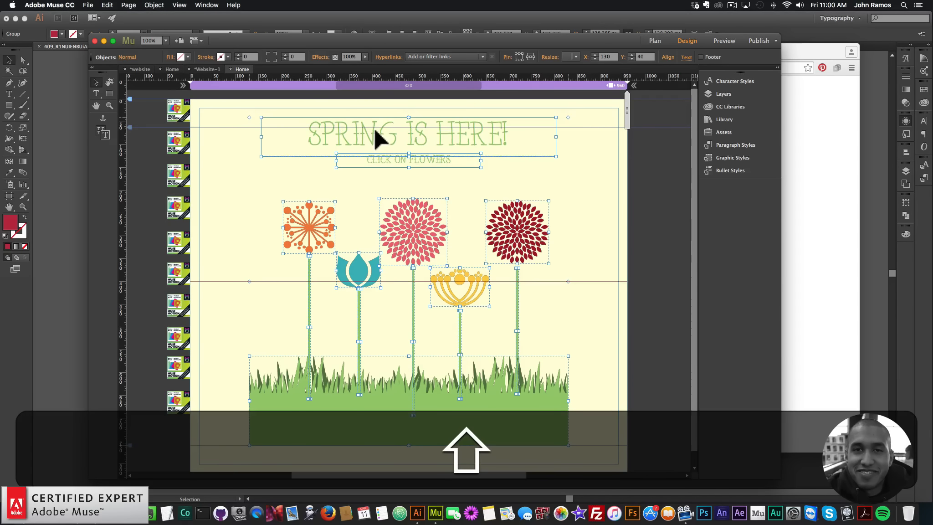
pyautogui.click(667, 246)
# Select the subtitle text frame.
pyautogui.click(499, 134)
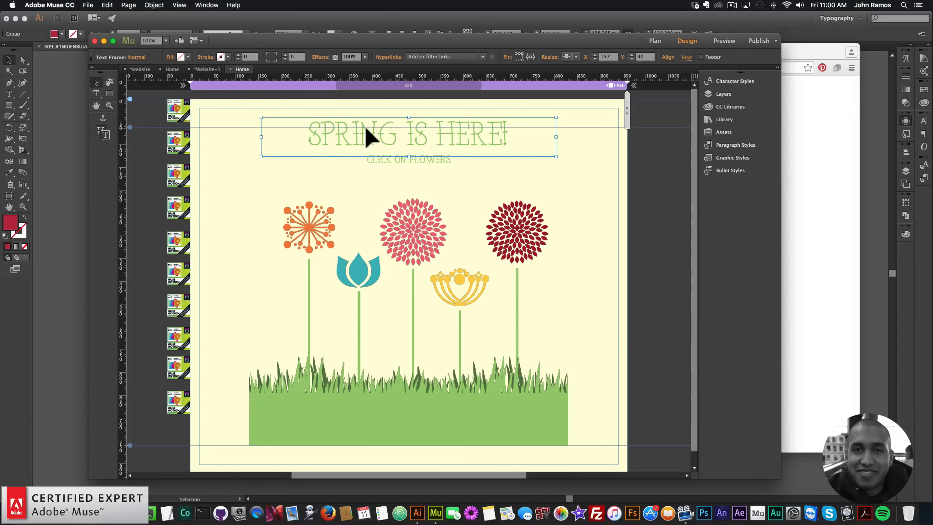
pyautogui.click(412, 157)
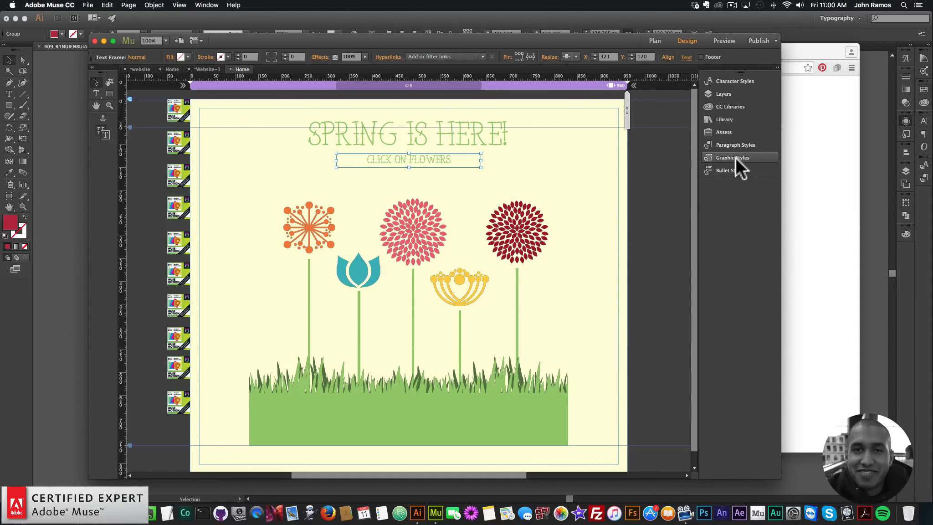
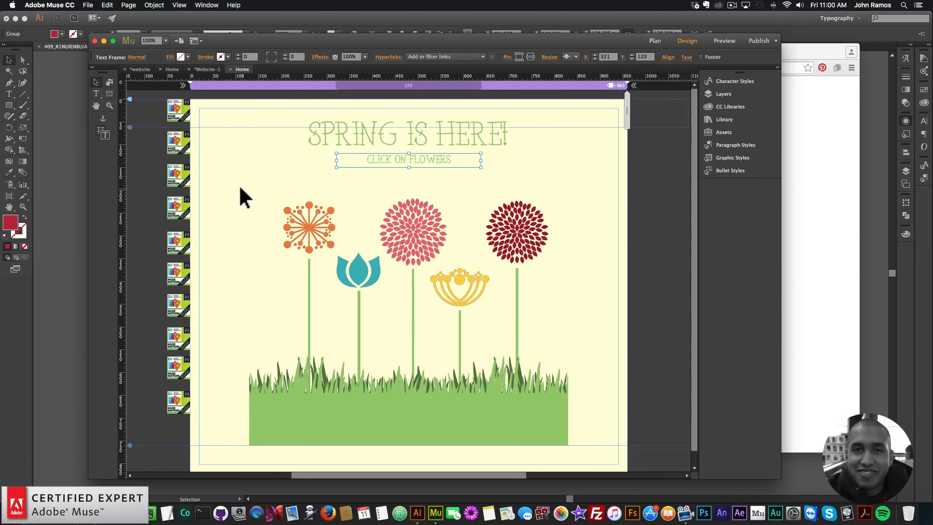
pyautogui.click(109, 93)
pyautogui.moveTo(221, 176); pyautogui.dragTo(592, 455)
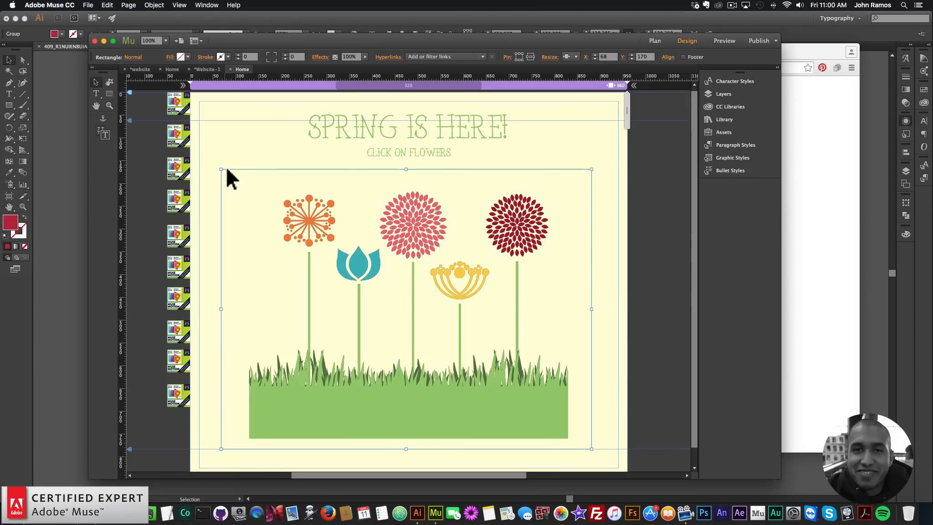
pyautogui.press('BackSpace')
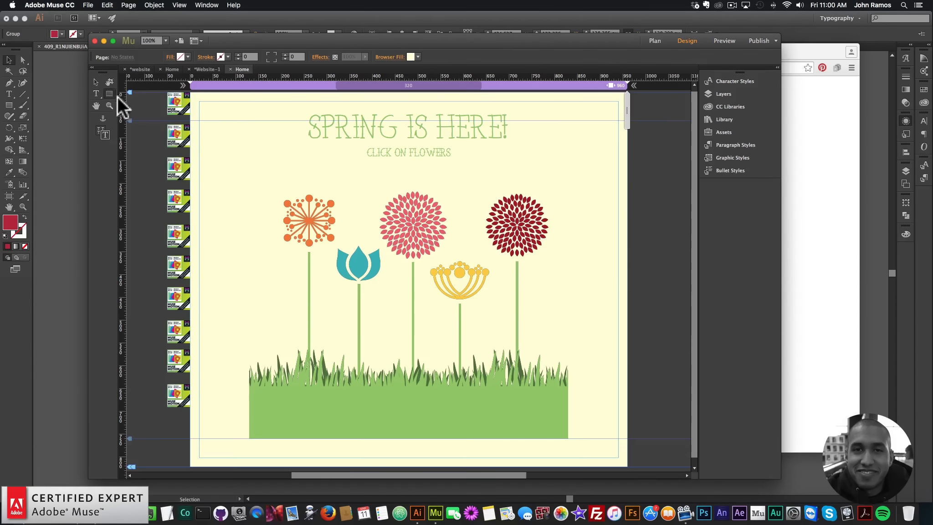
# Draw a rectangle framing the flowers and grass below the subtitle, positioned at about X 65, Y 170.
pyautogui.moveTo(220, 160); pyautogui.dragTo(609, 444)
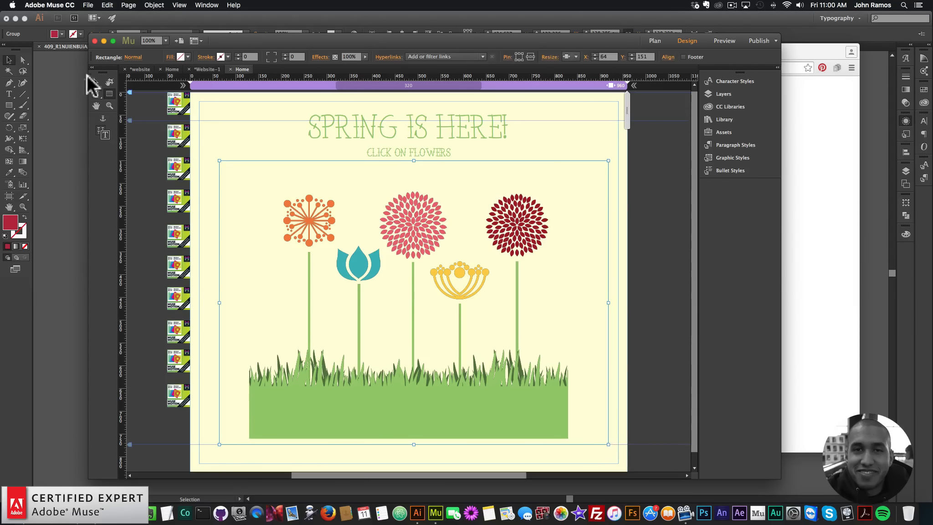
pyautogui.click(95, 82)
pyautogui.moveTo(554, 184); pyautogui.dragTo(567, 182)
pyautogui.click(665, 214)
pyautogui.click(572, 172)
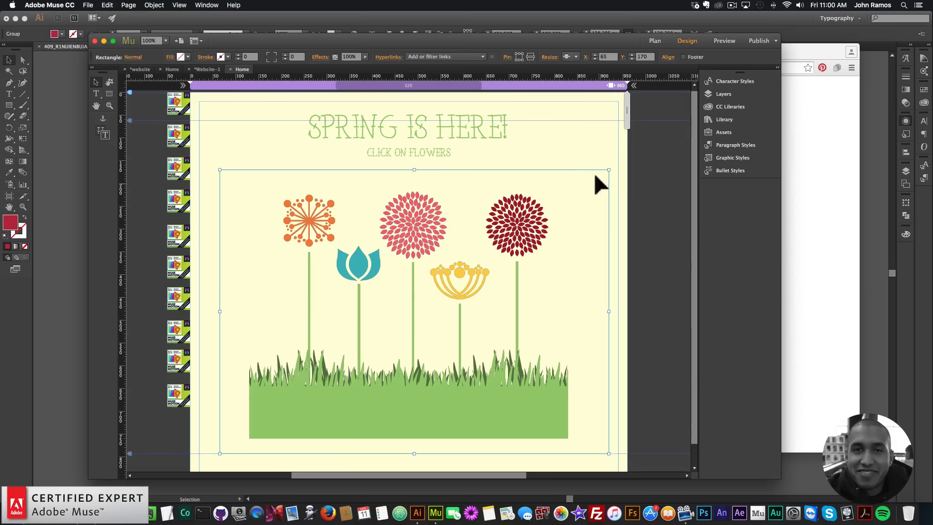
# Create a new graphic style from the rectangle and name it animate1.
pyautogui.click(726, 157)
pyautogui.click(679, 428)
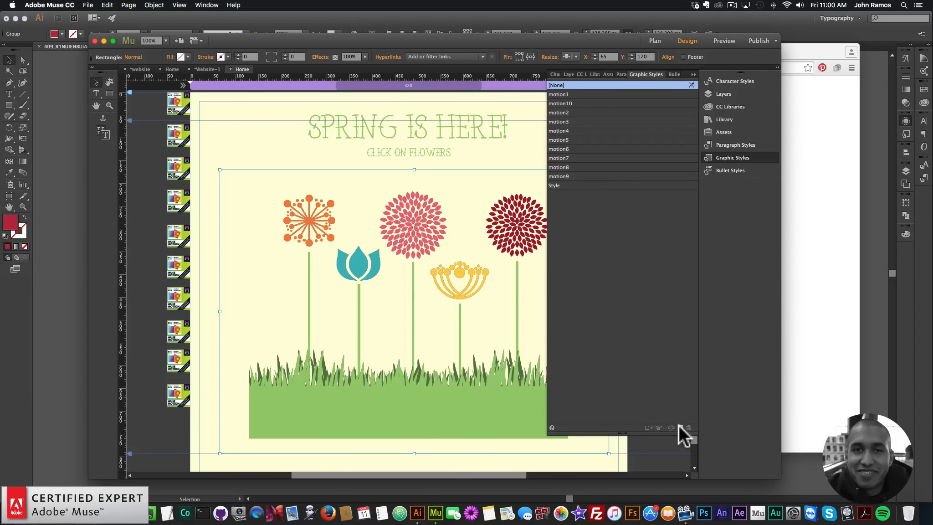
pyautogui.doubleClick(560, 185)
pyautogui.write('animate1')
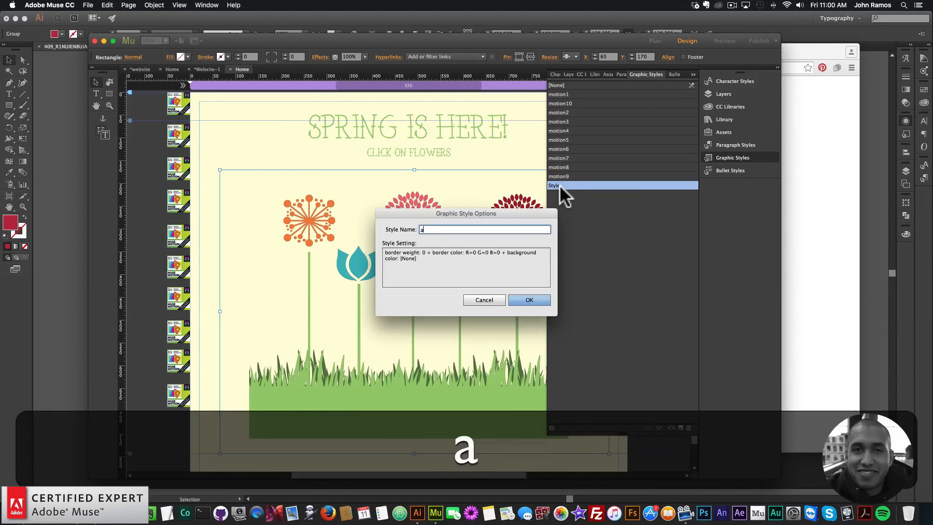
pyautogui.press('Return')
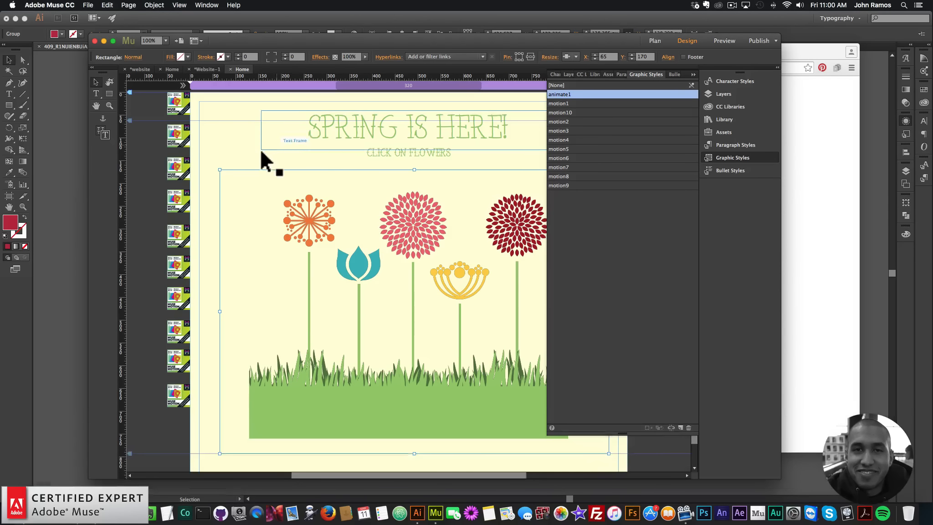
# Send the framing rectangle to the back behind the flower artwork.
pyautogui.click(260, 148)
pyautogui.click(737, 155)
pyautogui.click(503, 228)
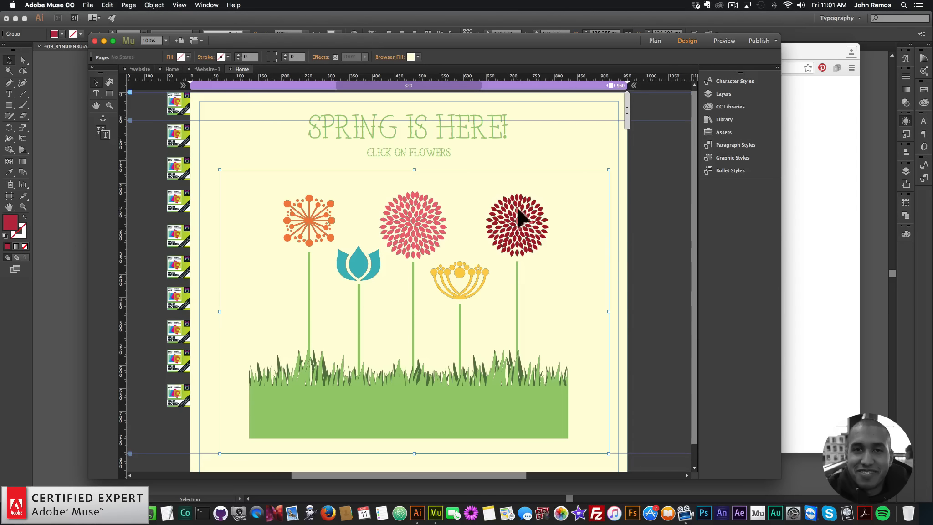
pyautogui.rightClick(566, 185)
pyautogui.click(571, 181)
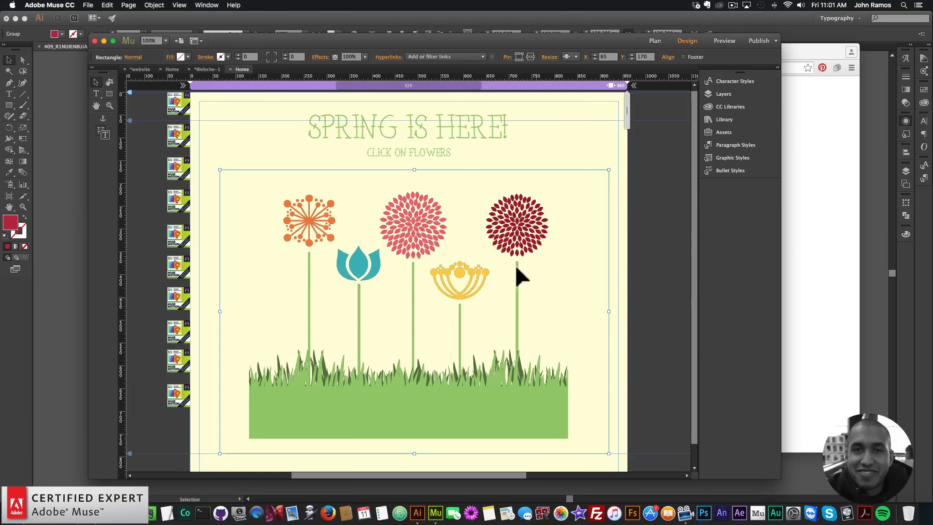
pyautogui.rightClick(570, 181)
pyautogui.moveTo(598, 241)
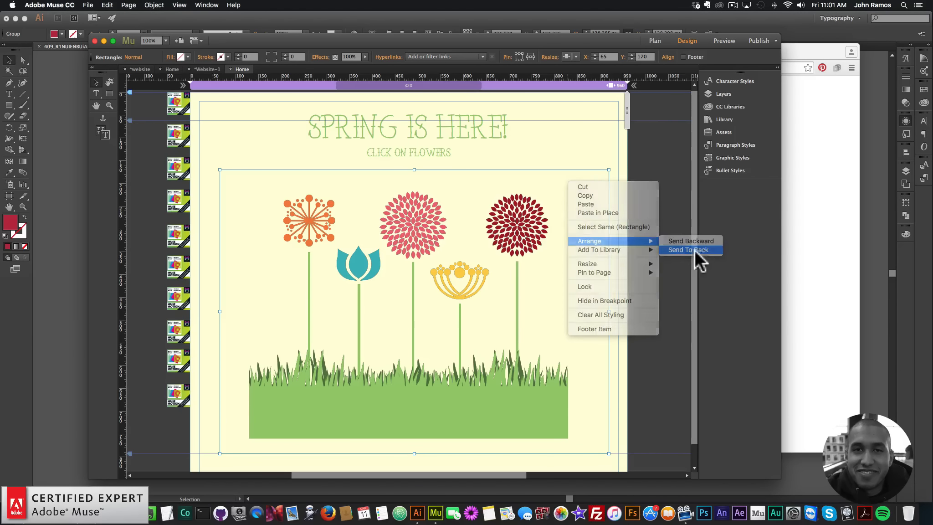
pyautogui.click(697, 250)
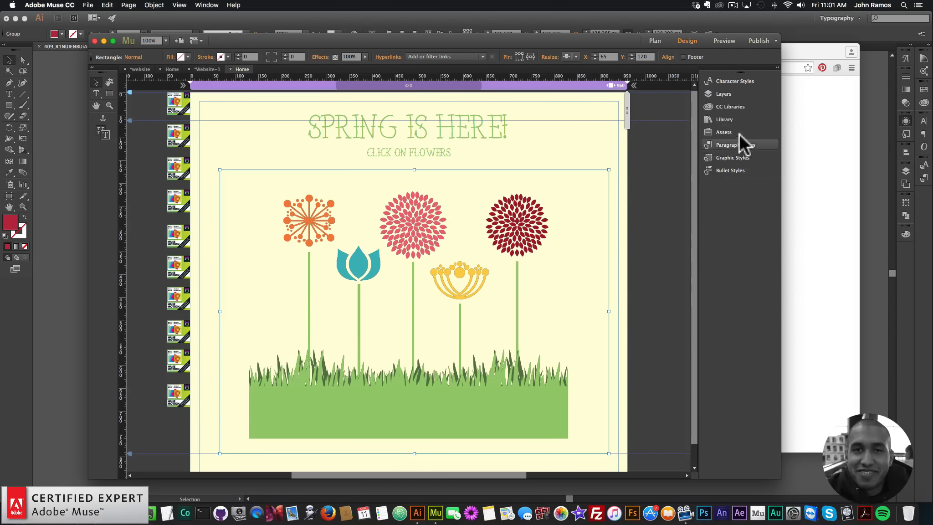
# Search the library for the animator and place The Animator – Initial widget in the page's top-left corner.
pyautogui.click(725, 121)
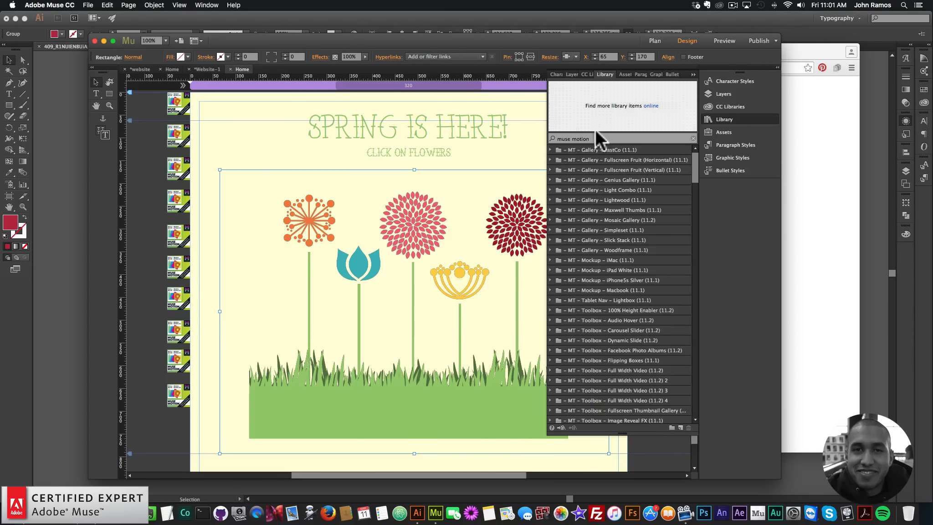
pyautogui.moveTo(604, 139); pyautogui.dragTo(462, 136)
pyautogui.write('the an')
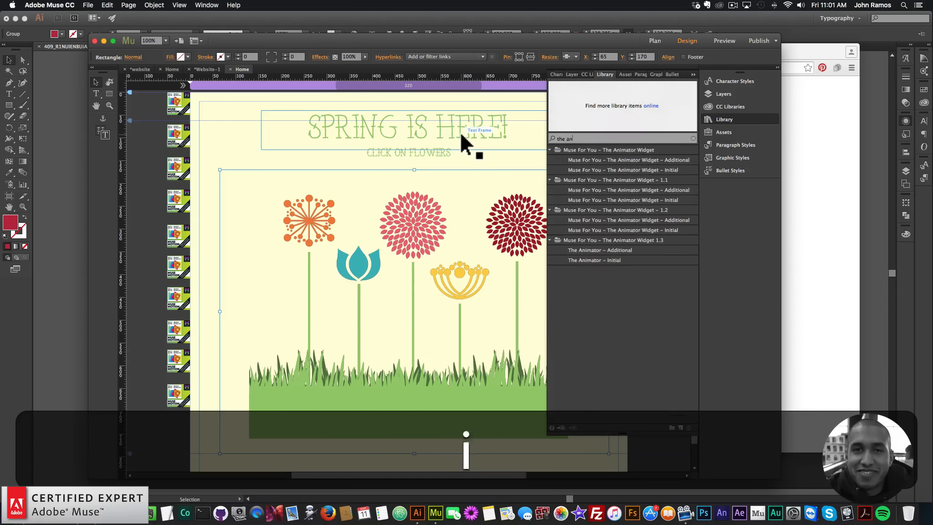
pyautogui.write('imat')
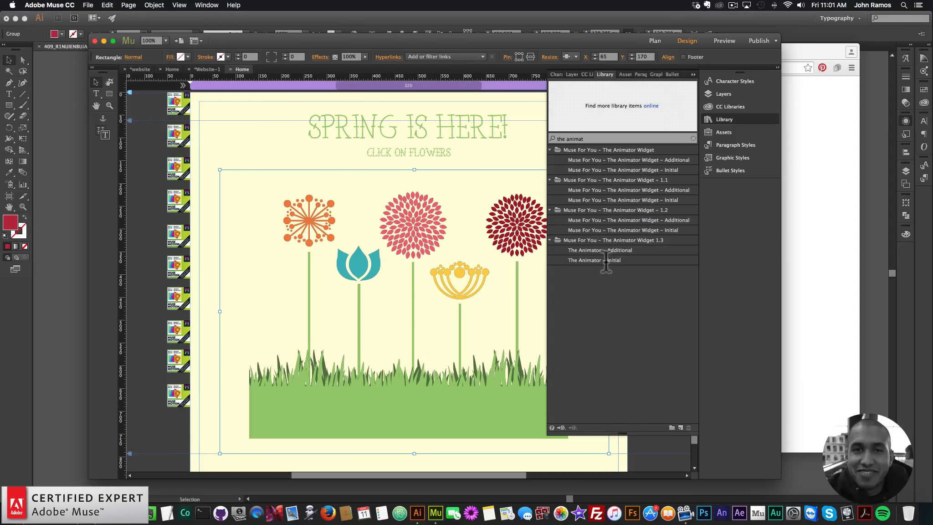
pyautogui.click(606, 260)
pyautogui.moveTo(589, 258); pyautogui.dragTo(209, 108)
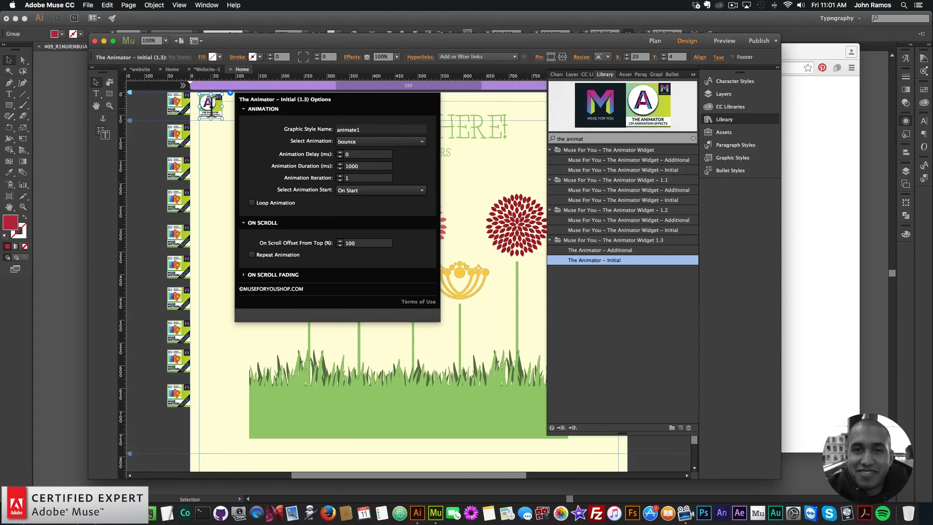
pyautogui.moveTo(217, 109); pyautogui.dragTo(217, 111)
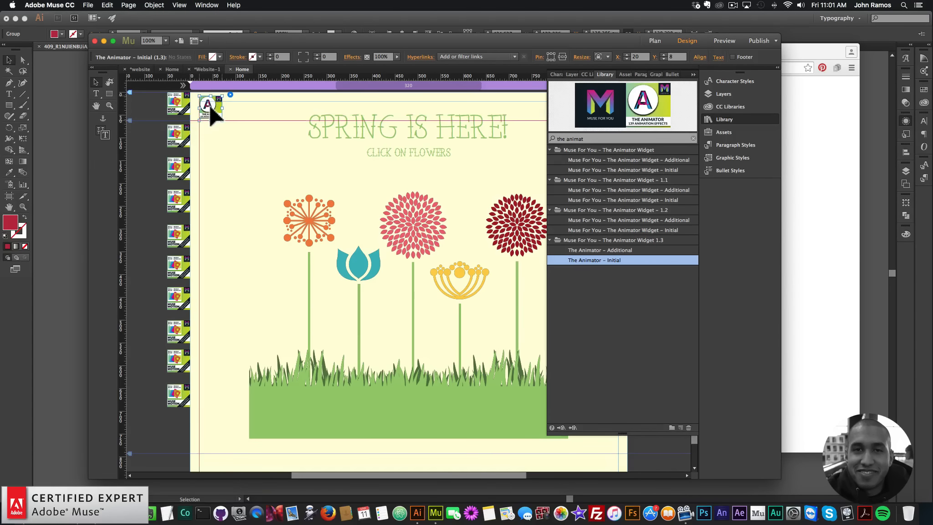
# Set the Animator – Initial widget's animation to fadeIn.
pyautogui.click(733, 119)
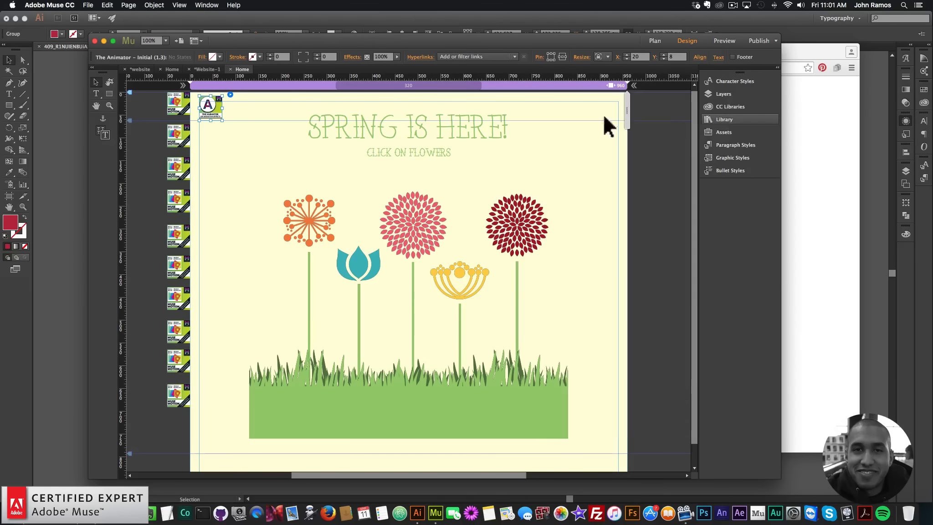
pyautogui.click(230, 94)
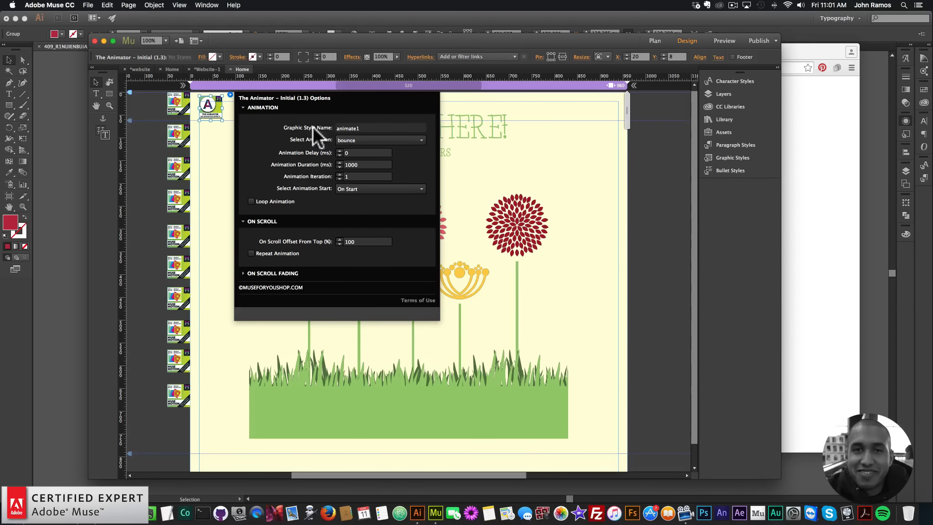
pyautogui.click(364, 139)
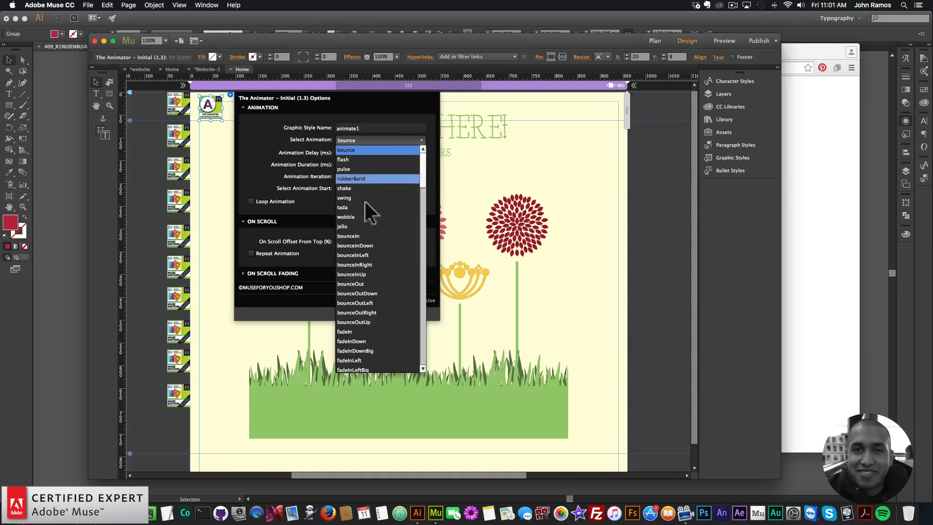
pyautogui.click(353, 332)
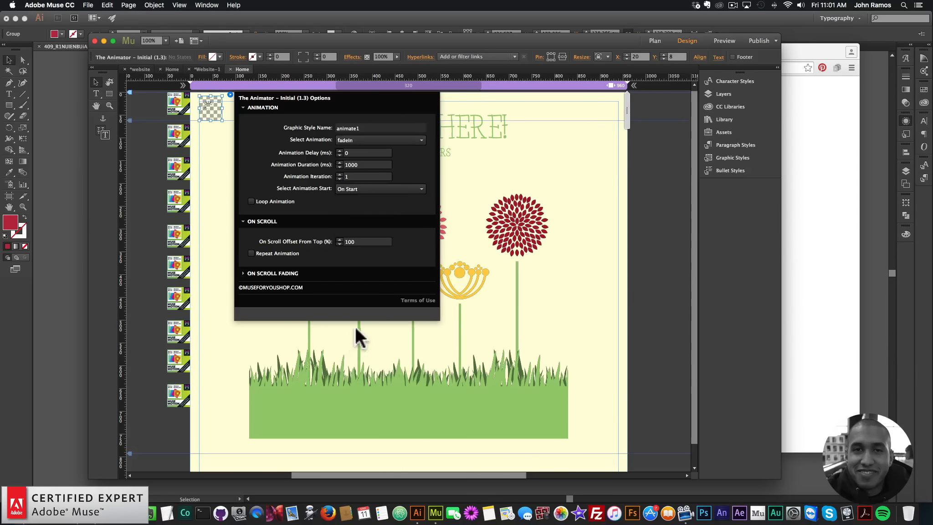
pyautogui.click(369, 165)
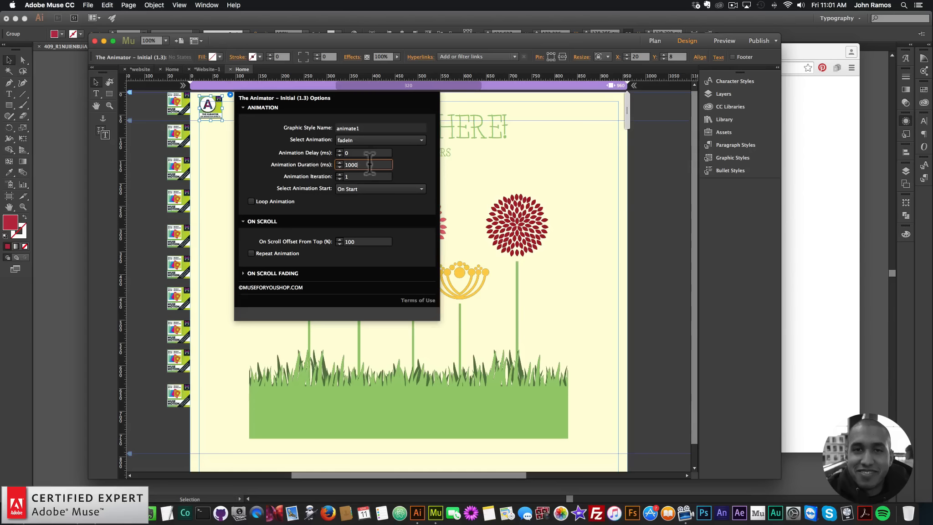
pyautogui.doubleClick(358, 164)
pyautogui.click(639, 209)
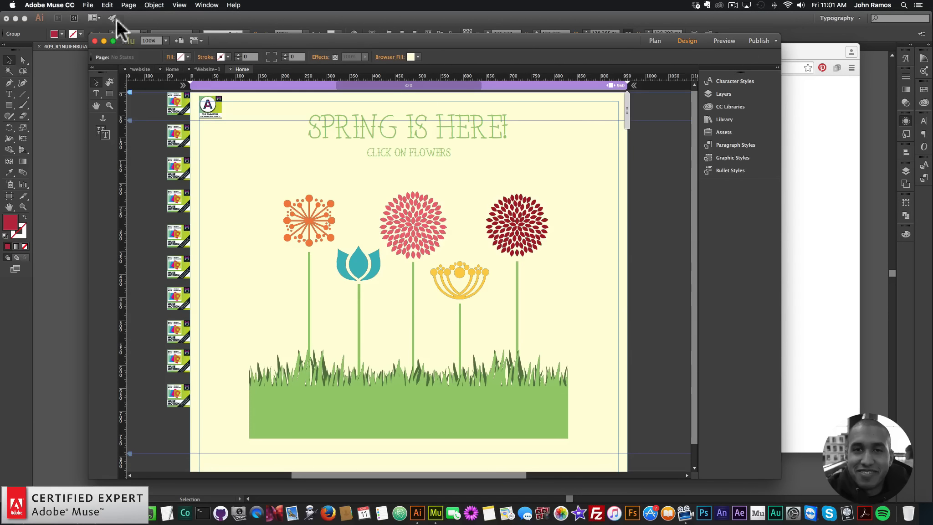
# Preview the page in the browser and return to the design view.
pyautogui.click(87, 5)
pyautogui.click(116, 150)
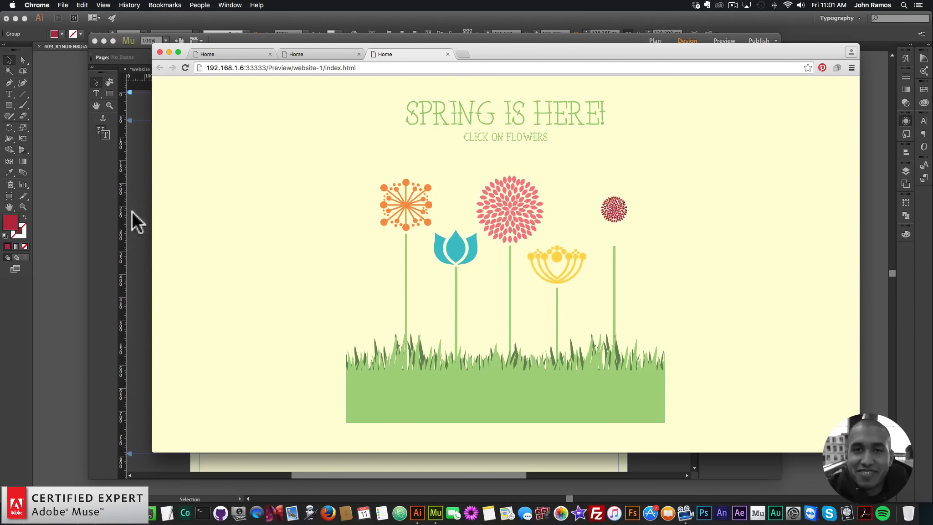
pyautogui.click(135, 195)
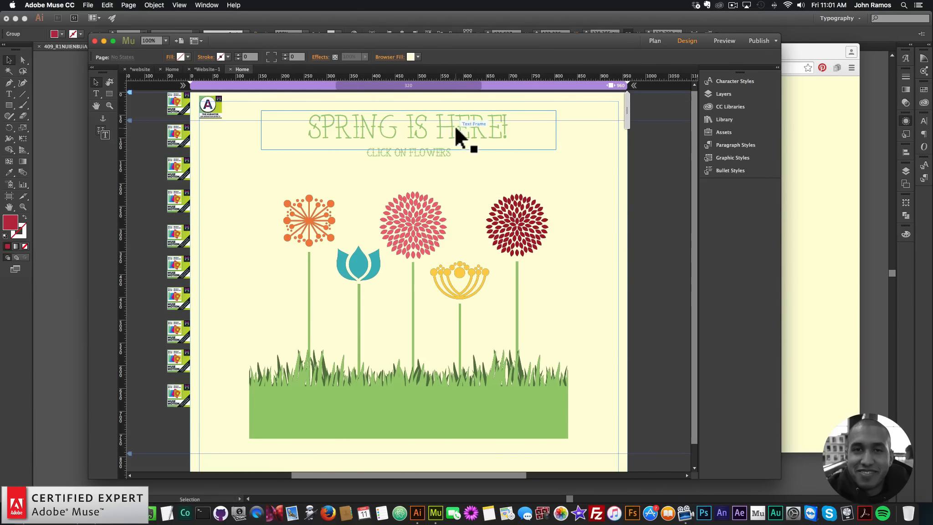
pyautogui.click(414, 143)
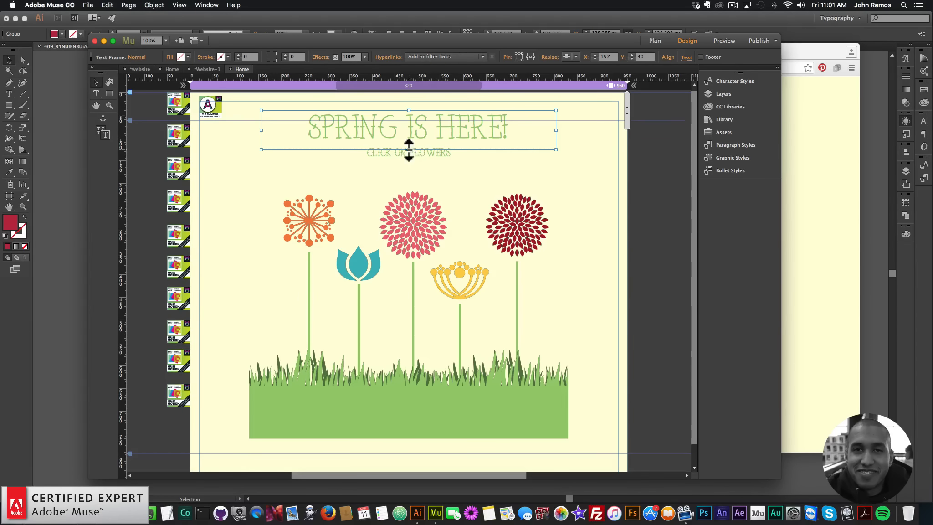
pyautogui.moveTo(409, 150); pyautogui.dragTo(409, 142)
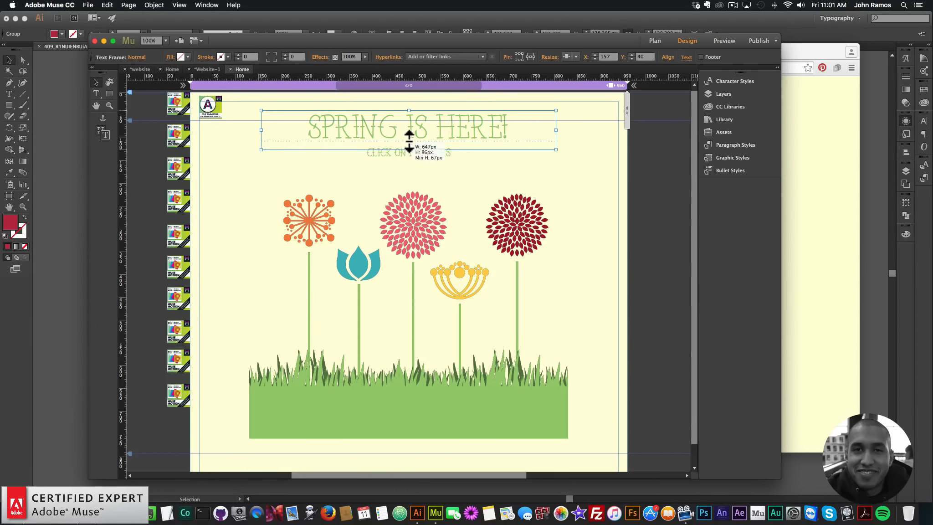
pyautogui.click(660, 189)
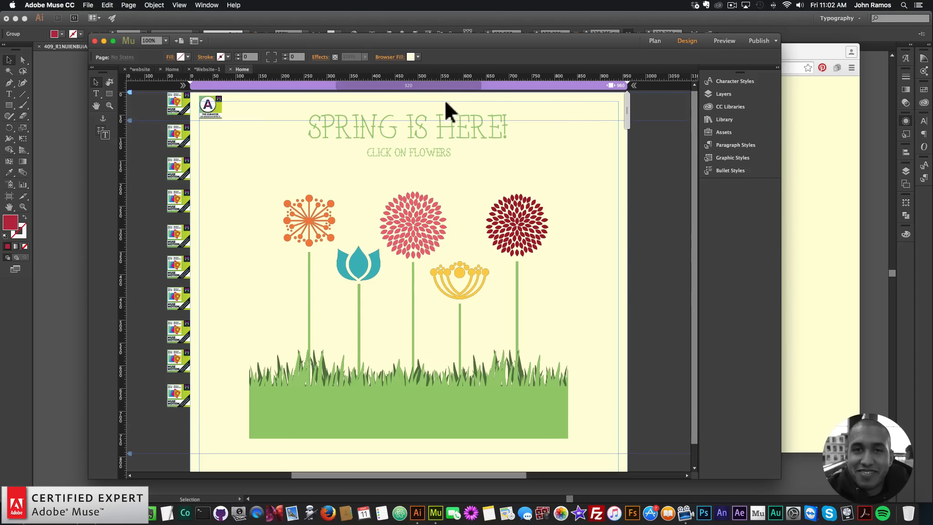
# Search the library again and place The Animator – Additional widget below the first Animator widget.
pyautogui.click(729, 119)
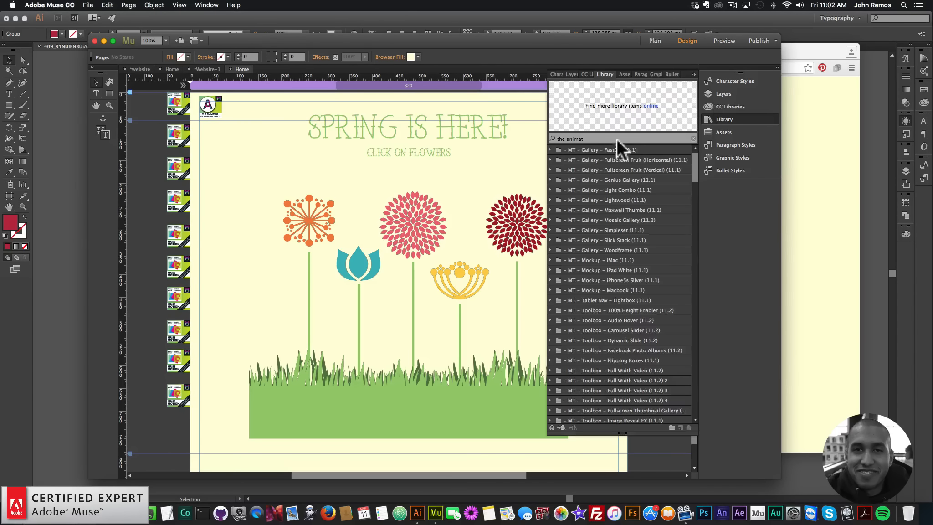
pyautogui.moveTo(616, 137); pyautogui.dragTo(469, 130)
pyautogui.write('th')
pyautogui.press('BackSpace')
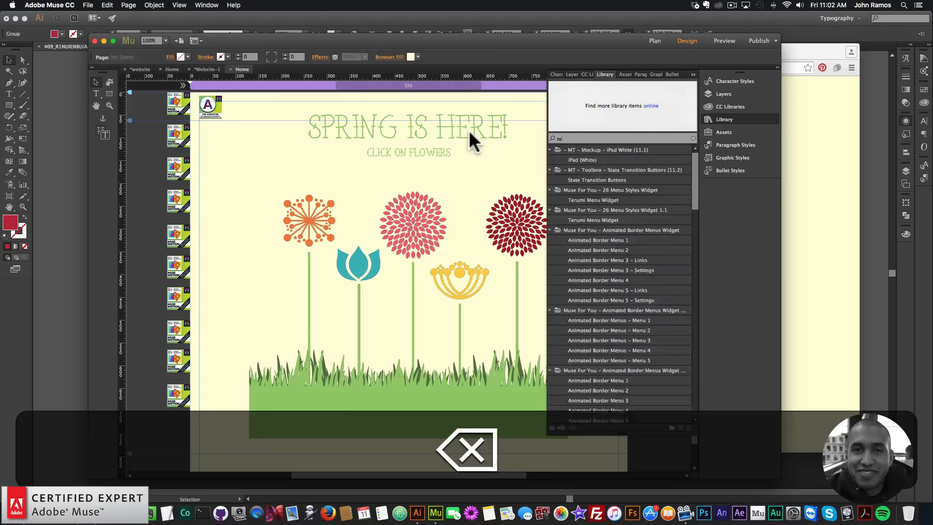
pyautogui.write('e anim')
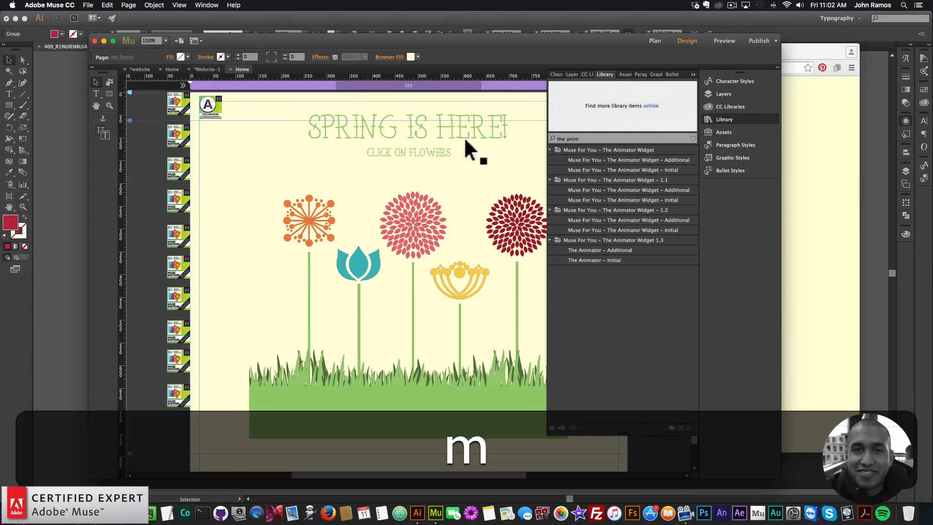
pyautogui.click(587, 250)
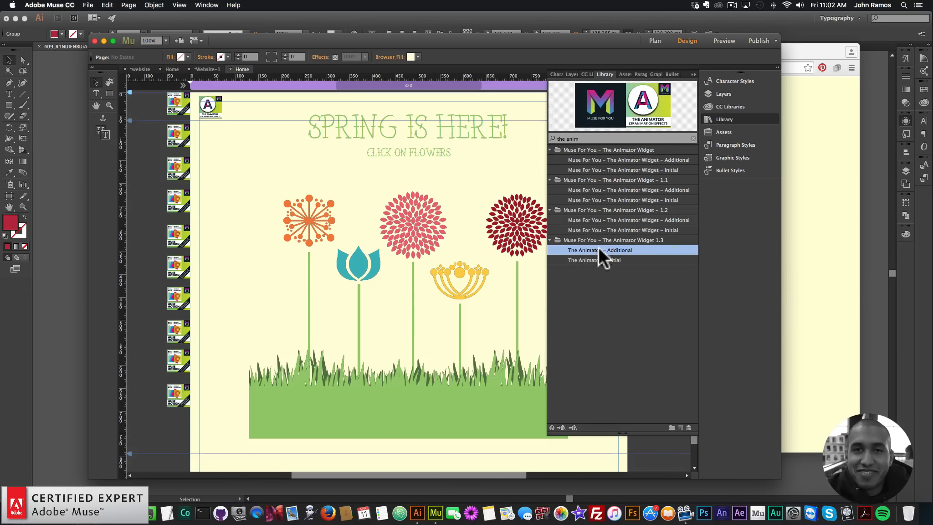
pyautogui.moveTo(599, 246); pyautogui.dragTo(211, 138)
pyautogui.click(196, 151)
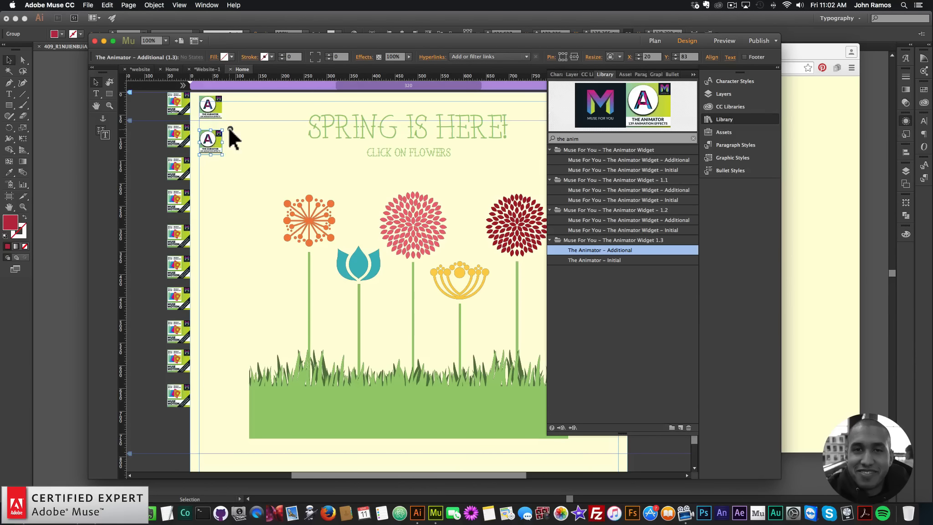
pyautogui.click(230, 129)
# Create a new graphic style named animate2 from the selected SPRING IS HERE! heading text frame.
pyautogui.click(461, 122)
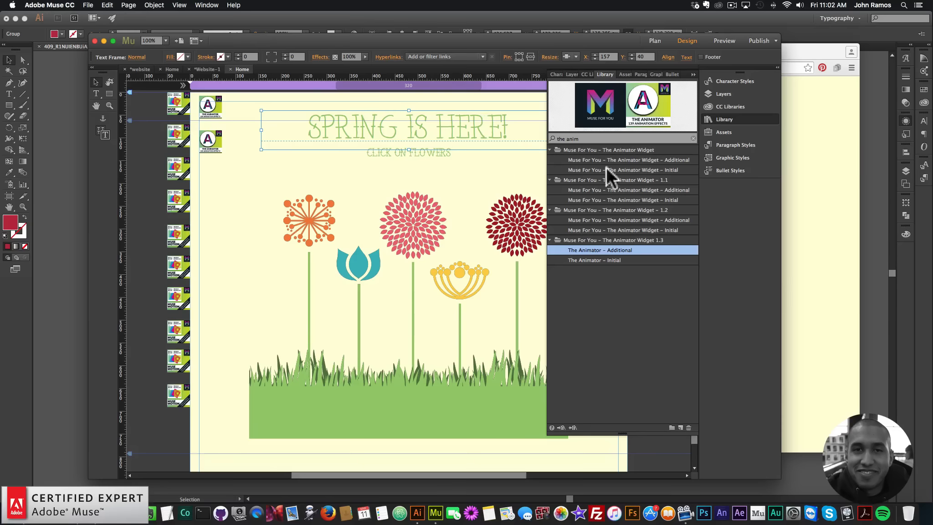
pyautogui.click(746, 157)
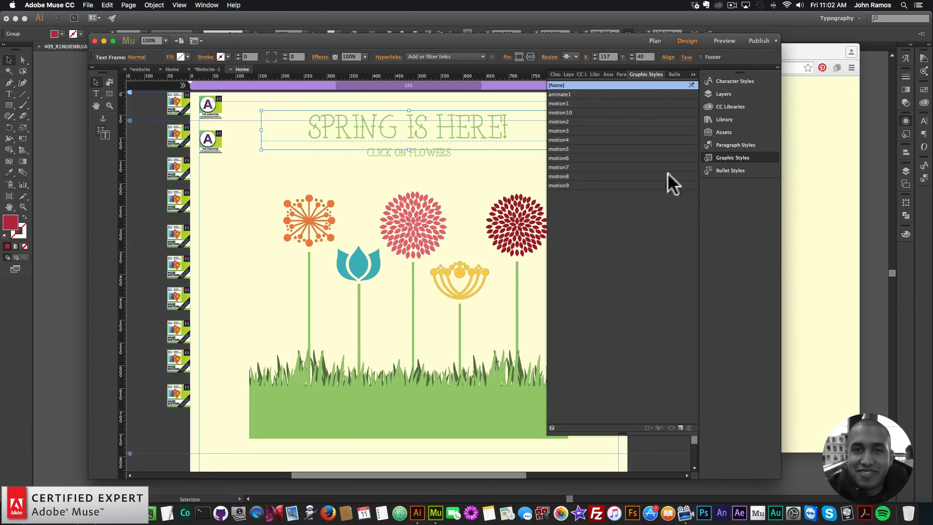
pyautogui.click(680, 427)
pyautogui.click(563, 194)
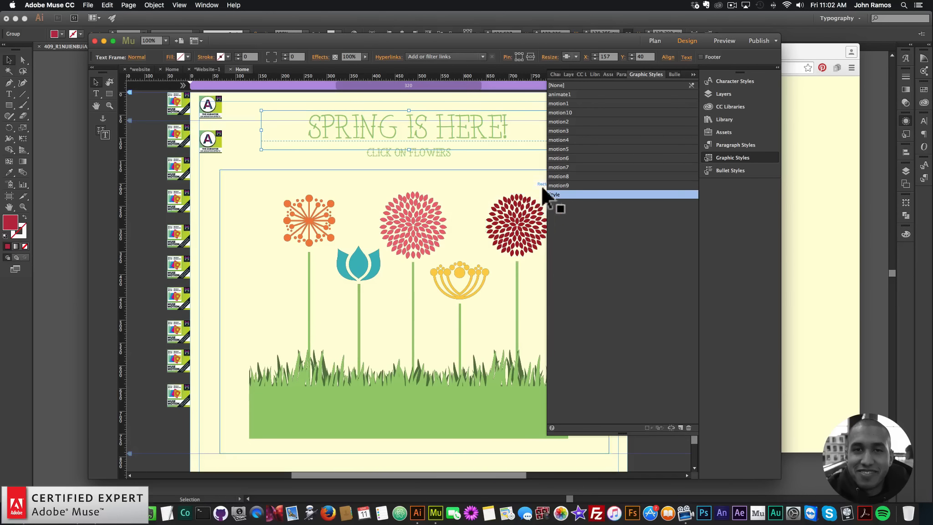
pyautogui.doubleClick(555, 193)
pyautogui.write('animate2')
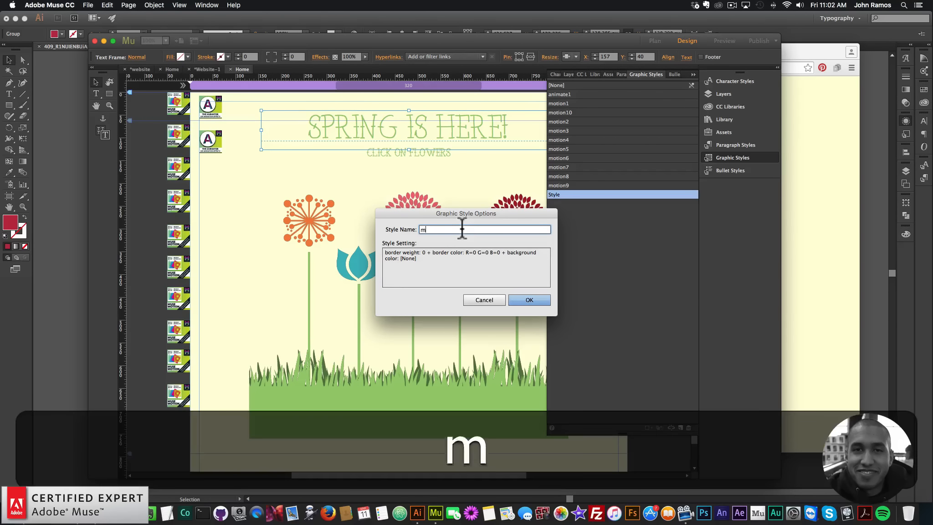
pyautogui.press('Return')
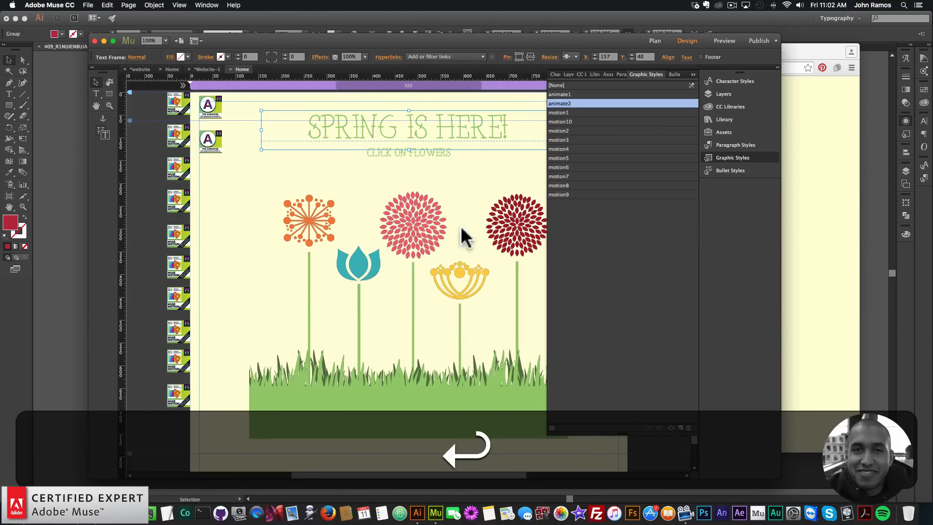
# Set the second Animator widget's animation to bounceInLeft.
pyautogui.click(209, 141)
pyautogui.click(230, 129)
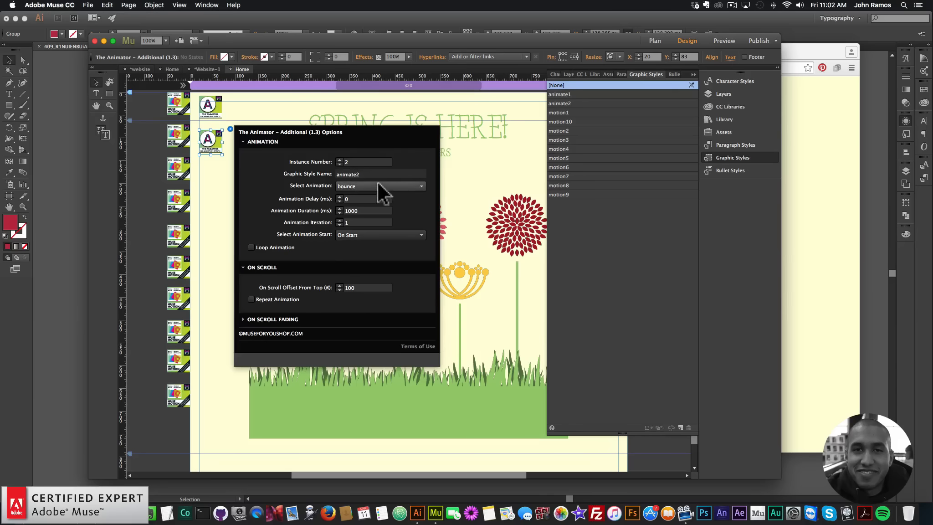
pyautogui.click(378, 186)
pyautogui.scroll(-2, 378, 278)
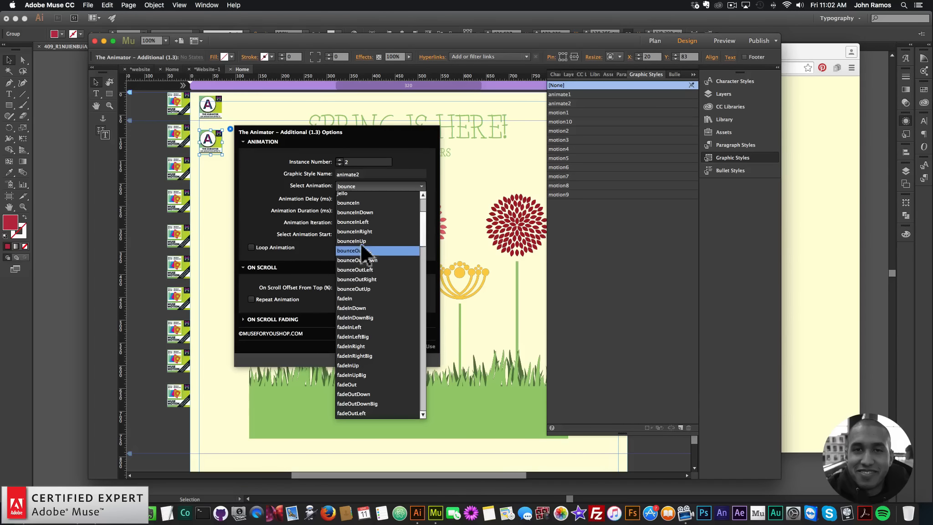
pyautogui.click(361, 222)
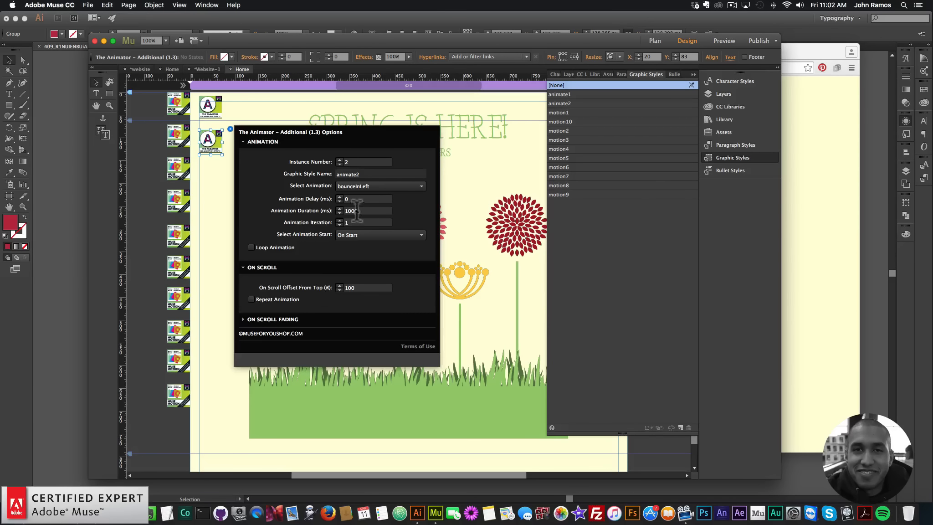
# Paste a copy of the Animator – Additional widget and move it below the second widget.
pyautogui.click(213, 141)
pyautogui.press('super+v')
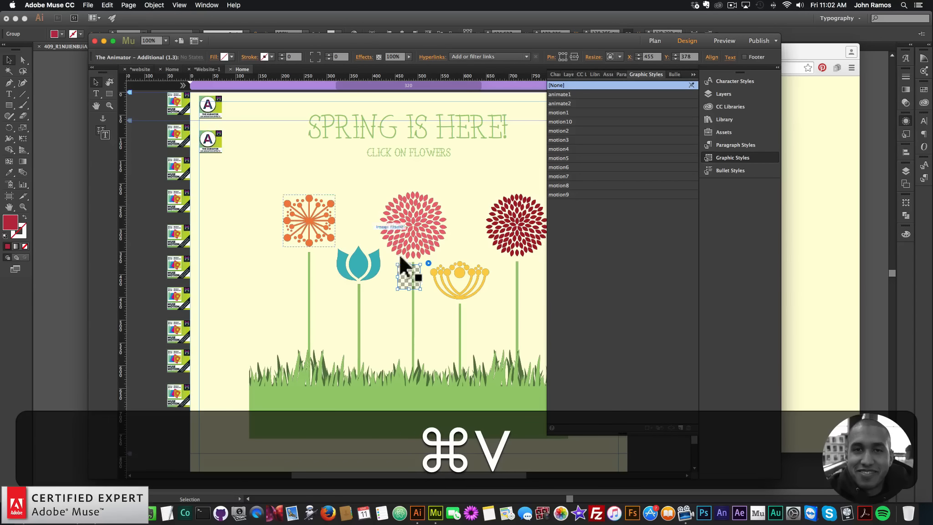
pyautogui.moveTo(409, 274); pyautogui.dragTo(211, 176)
# Set the third Animator widget's graphic style name to animate3 and its animation to bounceInUp.
pyautogui.click(208, 148)
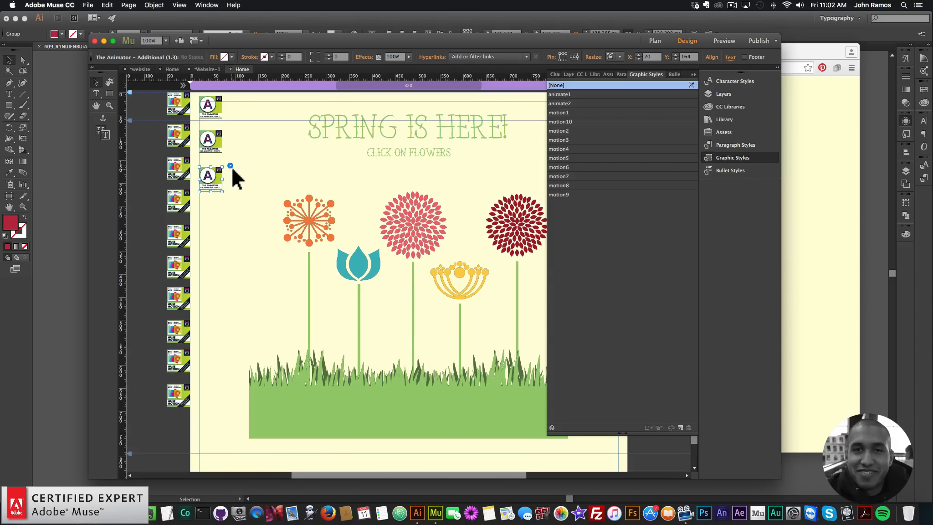
pyautogui.click(230, 166)
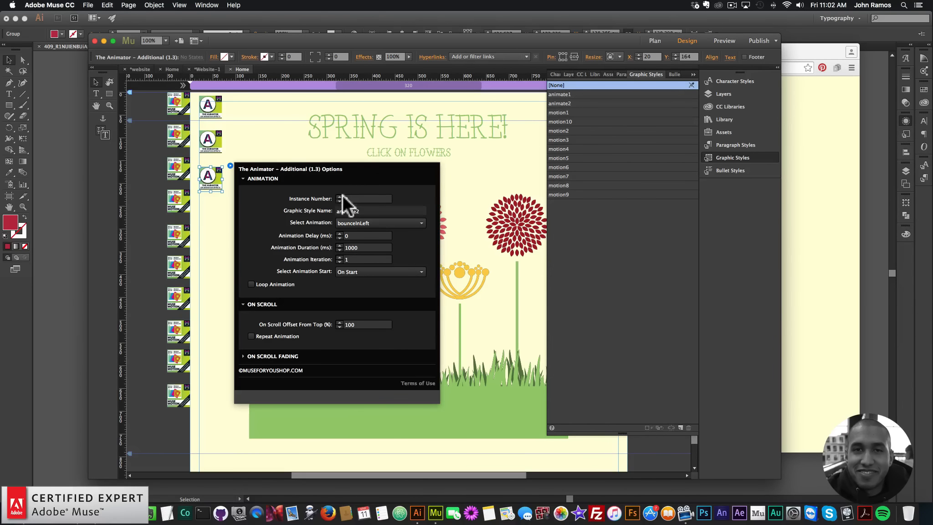
pyautogui.click(396, 210)
pyautogui.press('BackSpace')
pyautogui.write('3')
pyautogui.click(373, 223)
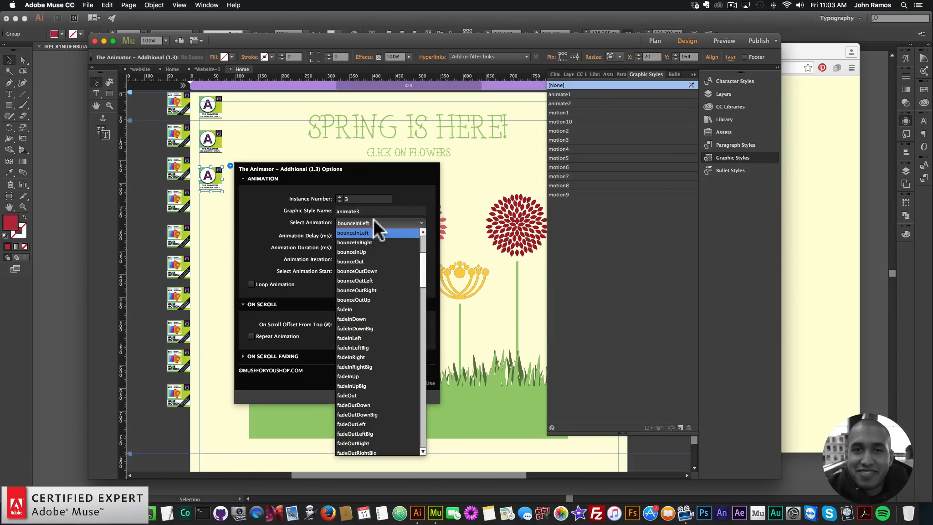
pyautogui.click(358, 251)
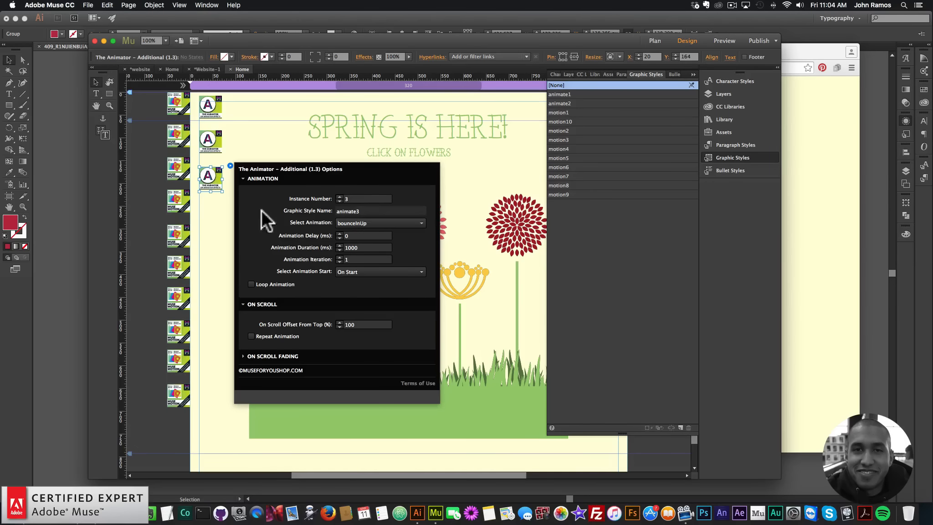
# Create a new graphic style named animate3 from the CLICK ON FLOWERS subheading text frame.
pyautogui.click(211, 232)
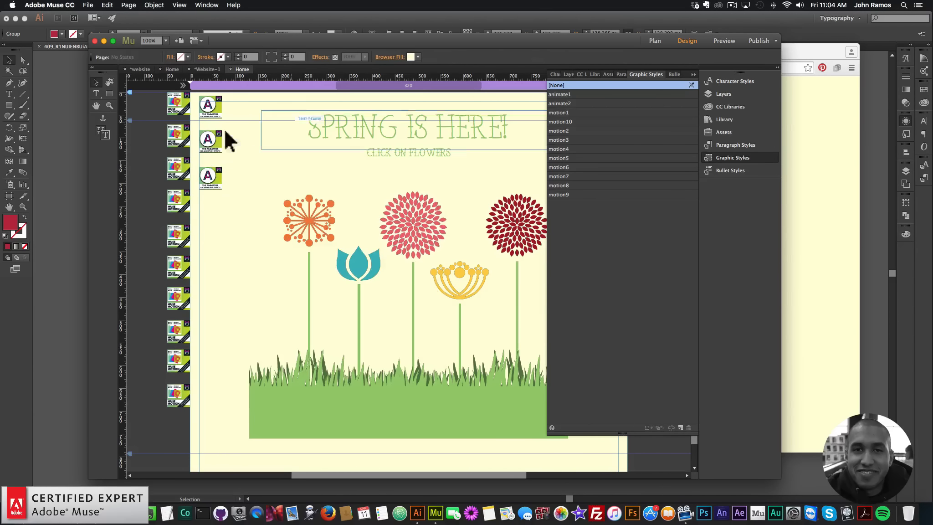
pyautogui.click(88, 5)
pyautogui.click(354, 140)
pyautogui.click(440, 152)
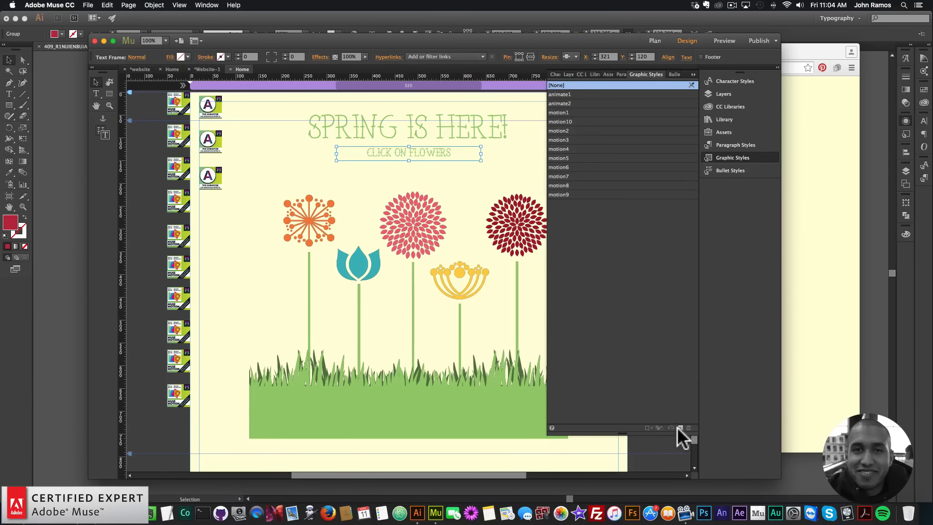
pyautogui.doubleClick(559, 204)
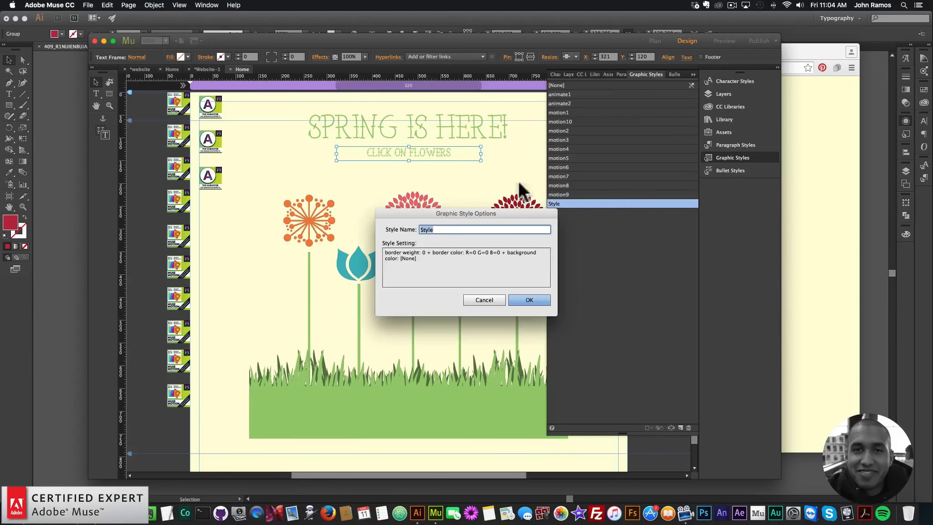
pyautogui.write('animate3')
pyautogui.press('Return')
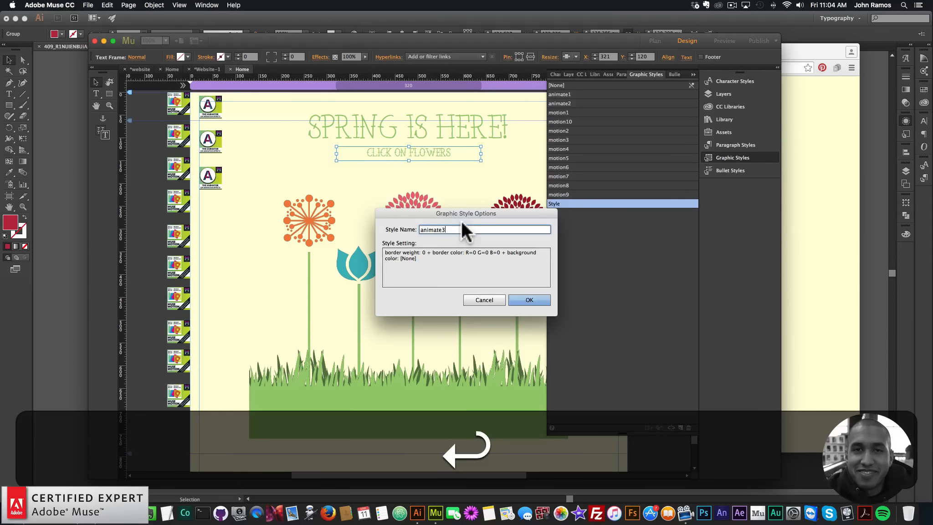
# Review the third widget's options, preview the page in the browser, and return to the design view.
pyautogui.click(221, 179)
pyautogui.click(231, 166)
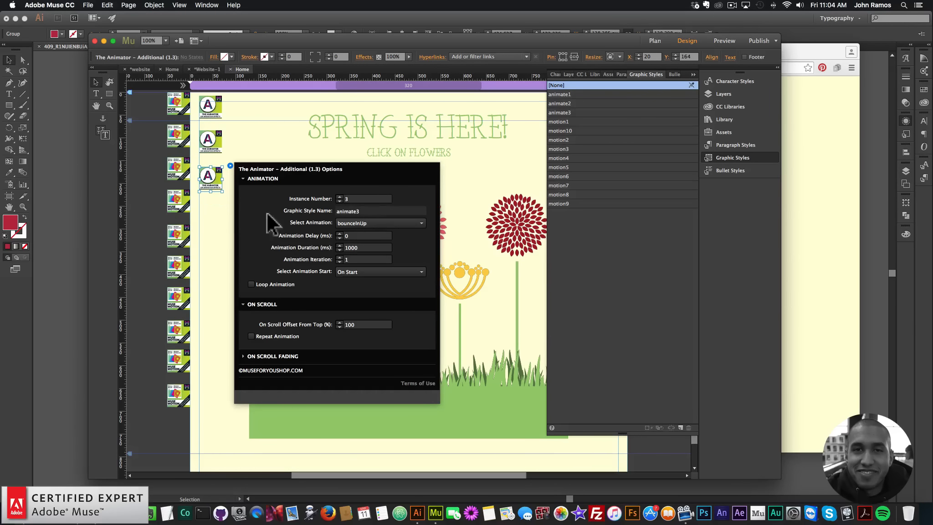
pyautogui.click(210, 233)
pyautogui.click(88, 5)
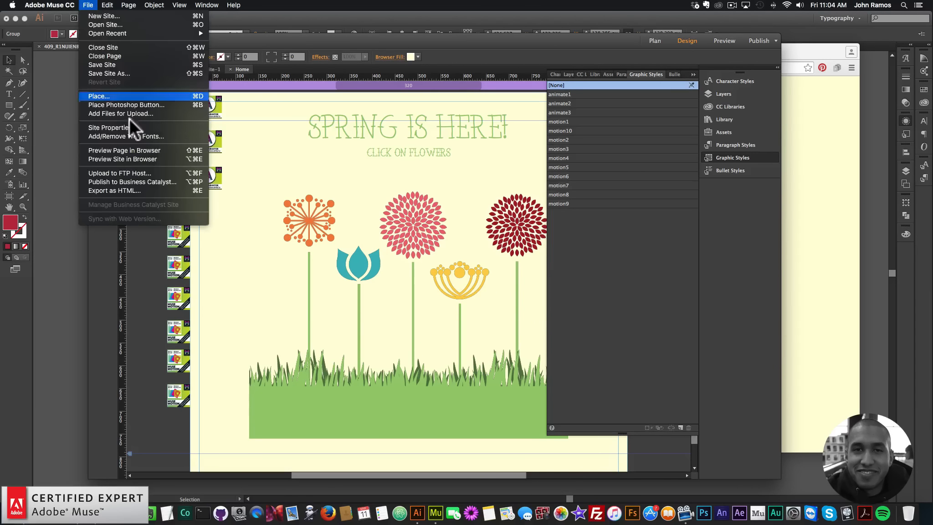
pyautogui.click(125, 150)
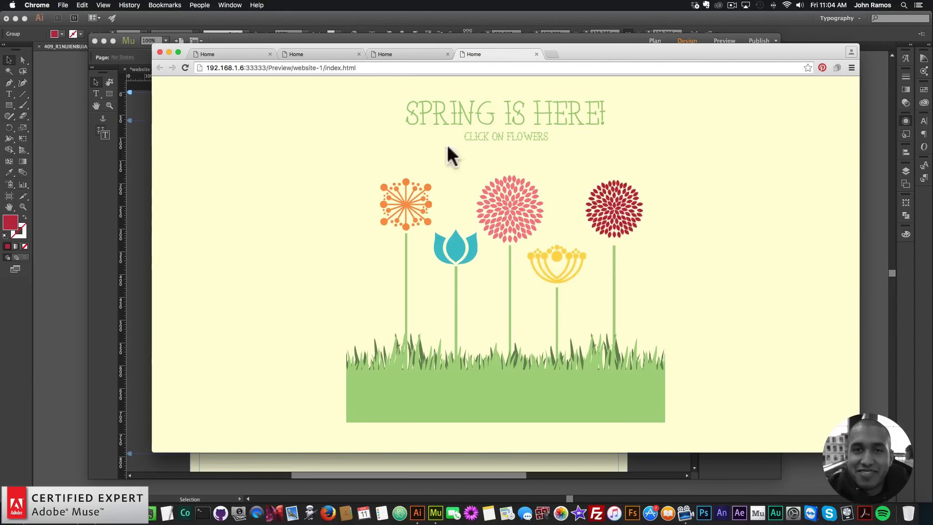
pyautogui.click(146, 202)
# Set the third Animator widget's animation duration to 3000 ms.
pyautogui.click(213, 177)
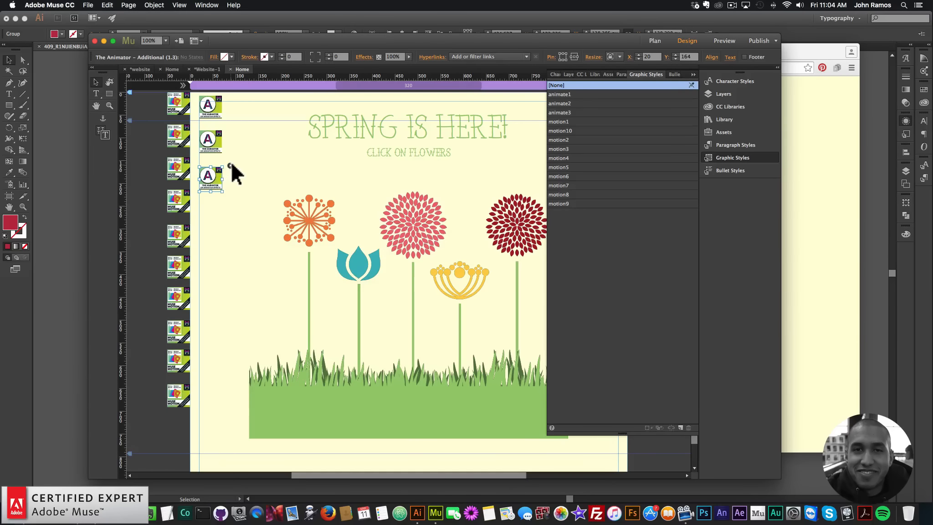
pyautogui.click(231, 166)
pyautogui.click(380, 247)
pyautogui.press('cmd+a')
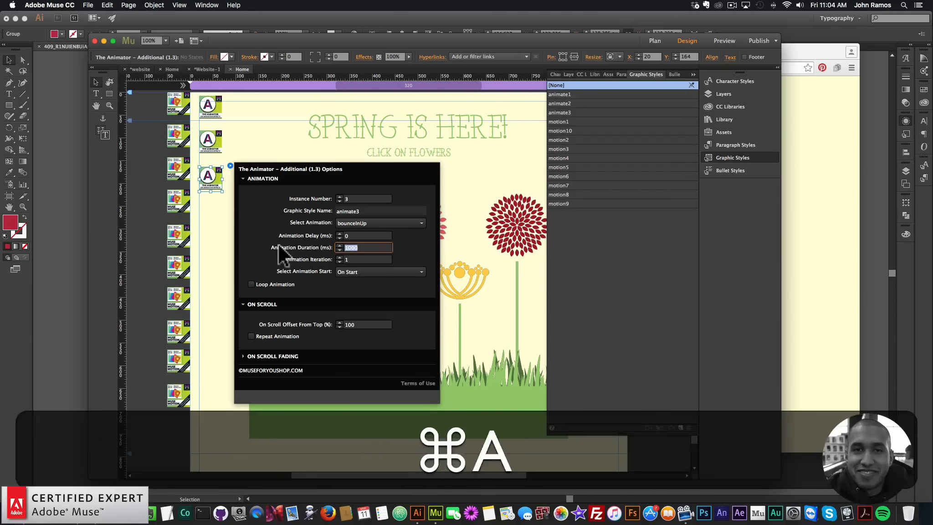
pyautogui.write('3000')
pyautogui.press('Return')
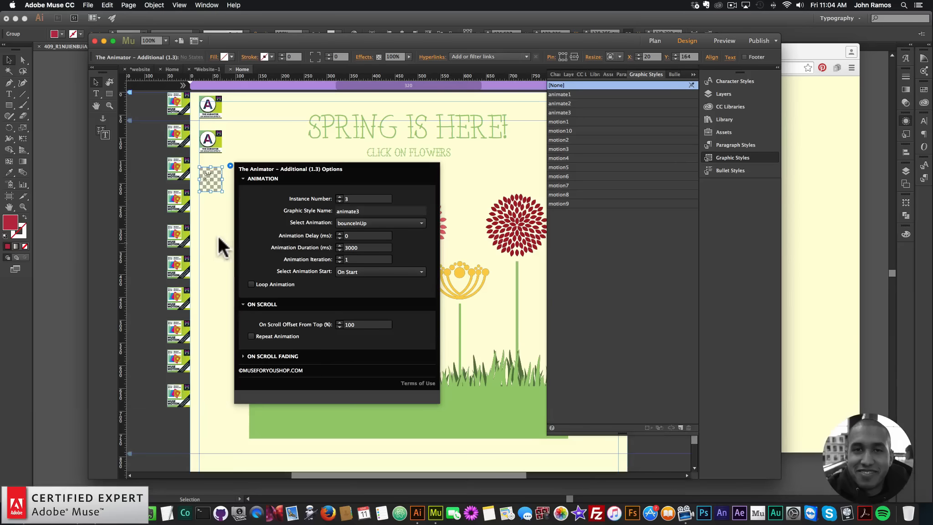
pyautogui.click(180, 235)
# Preview the page in the browser, reload it, and return to the design view.
pyautogui.click(88, 5)
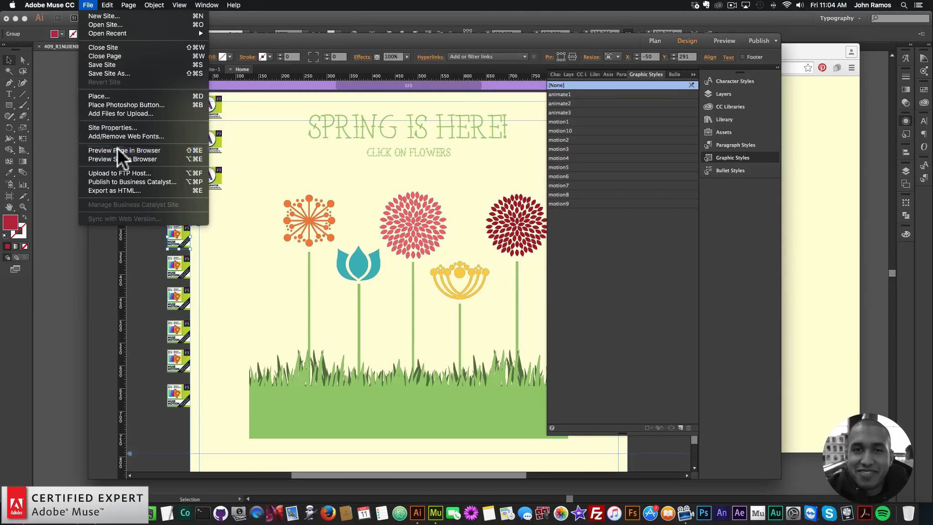
pyautogui.click(117, 147)
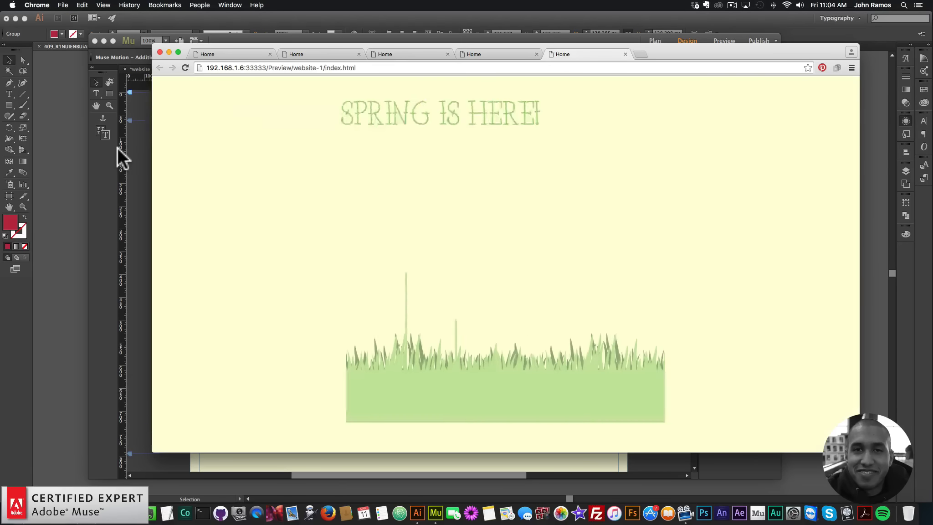
pyautogui.click(185, 67)
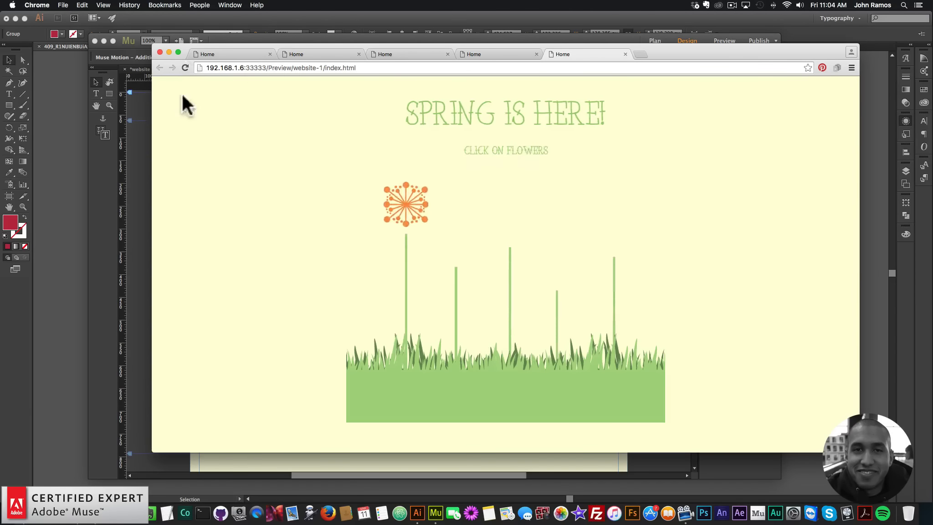
pyautogui.click(144, 203)
# Set the third Animator widget's animation duration to 1000 ms.
pyautogui.click(204, 173)
pyautogui.click(230, 166)
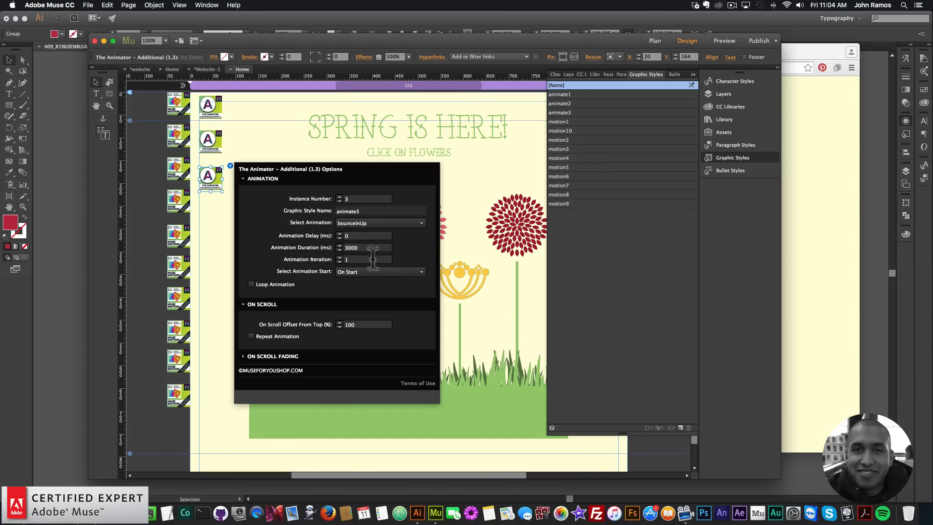
pyautogui.click(364, 247)
pyautogui.press('super+a')
pyautogui.write('1000')
pyautogui.press('Return')
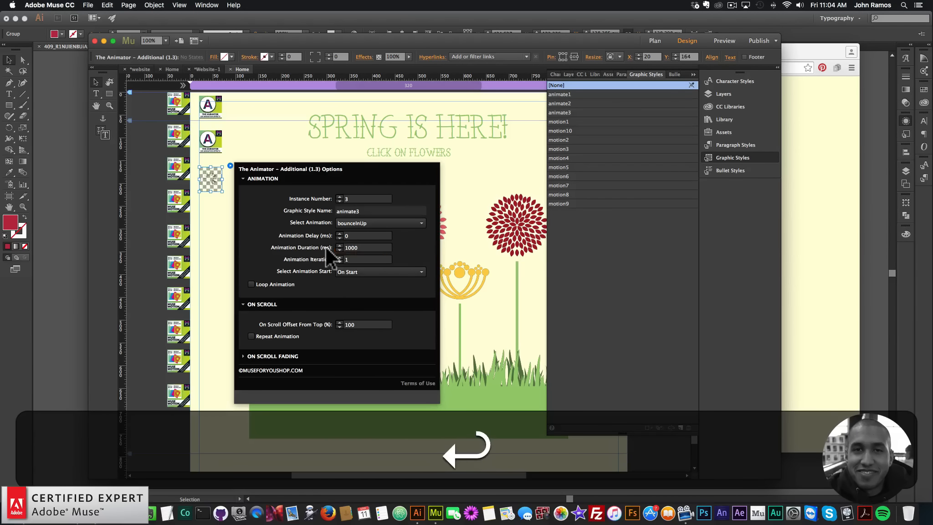
pyautogui.click(206, 235)
# Preview the page in the browser again, reload it, and return to the design view.
pyautogui.click(88, 5)
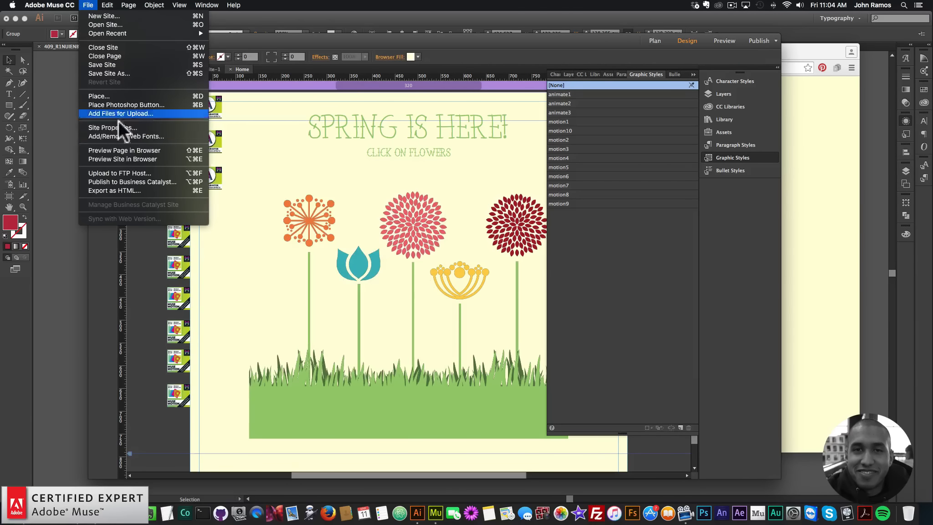
pyautogui.click(121, 148)
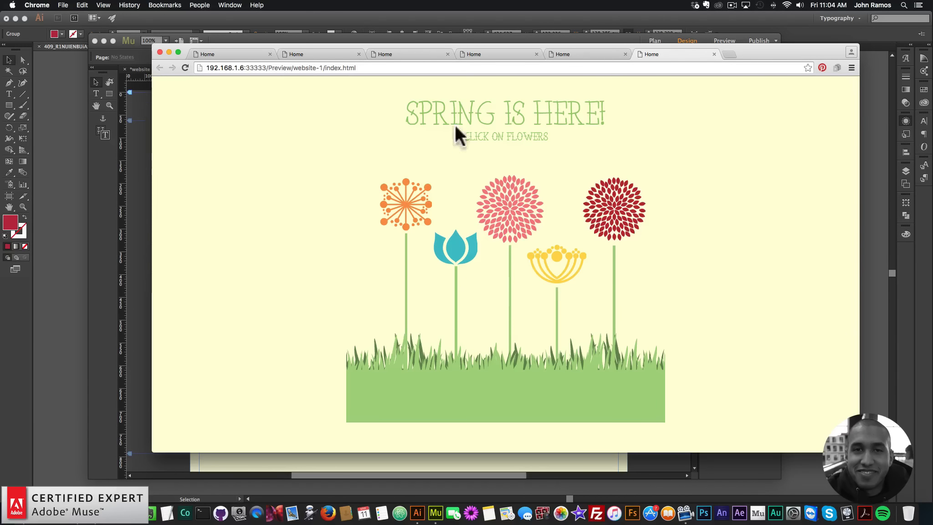
pyautogui.click(185, 67)
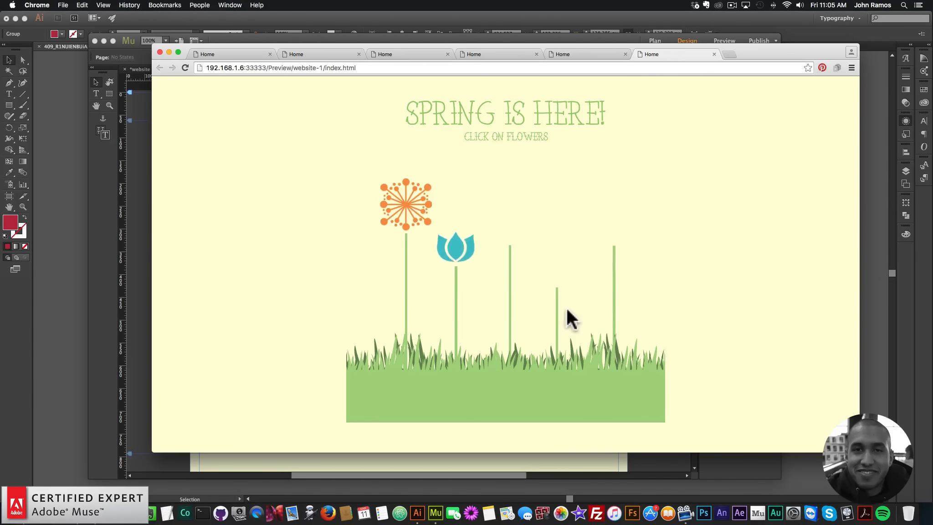
pyautogui.click(133, 183)
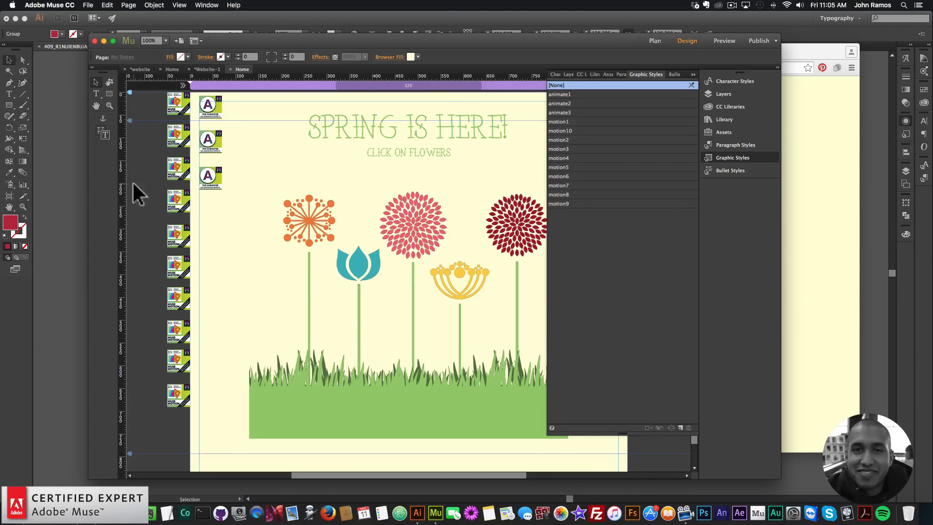
# Search the library for icon animation widgets.
pyautogui.click(728, 157)
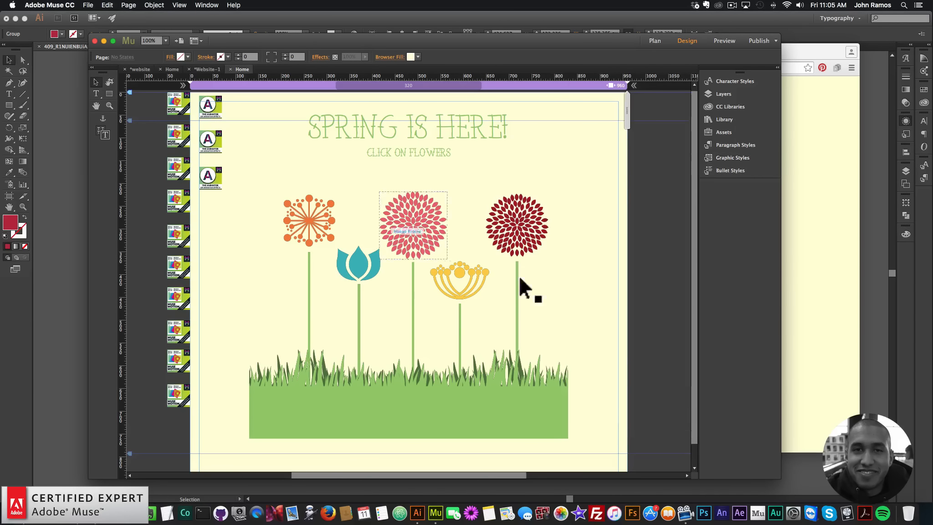
pyautogui.click(724, 119)
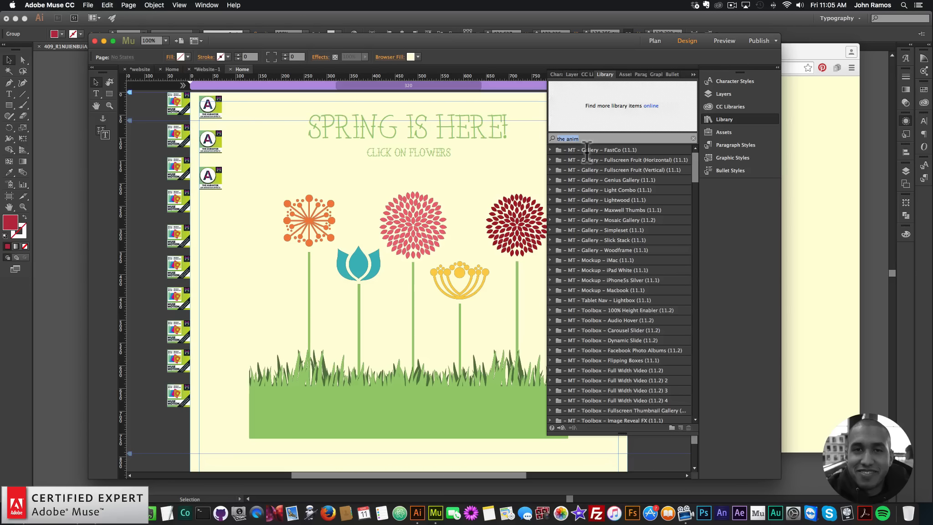
pyautogui.write('icon ani')
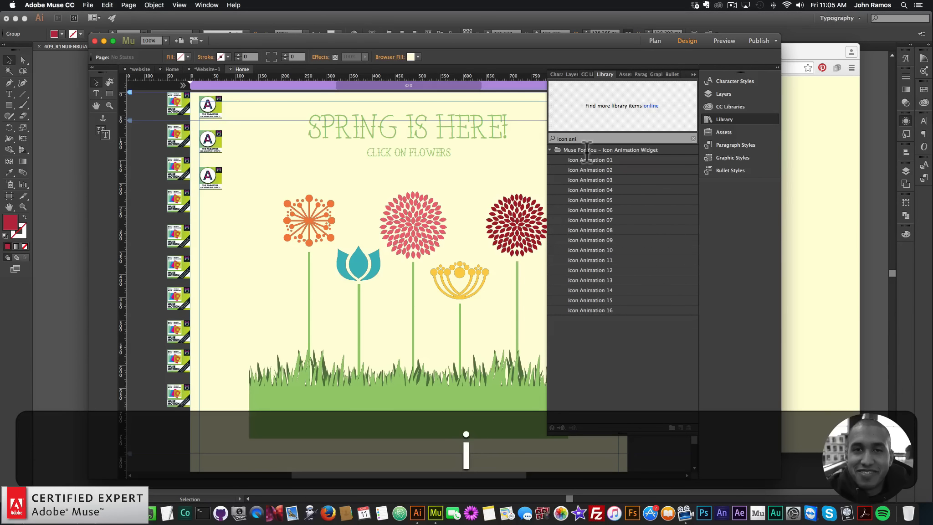
# Search the library for the Add First widget and place it on the page beside the orange flower.
pyautogui.press('BackSpace')
pyautogui.press('BackSpace')
pyautogui.press('BackSpace')
pyautogui.press('BackSpace')
pyautogui.press('BackSpace')
pyautogui.press('BackSpace')
pyautogui.press('BackSpace')
pyautogui.press('BackSpace')
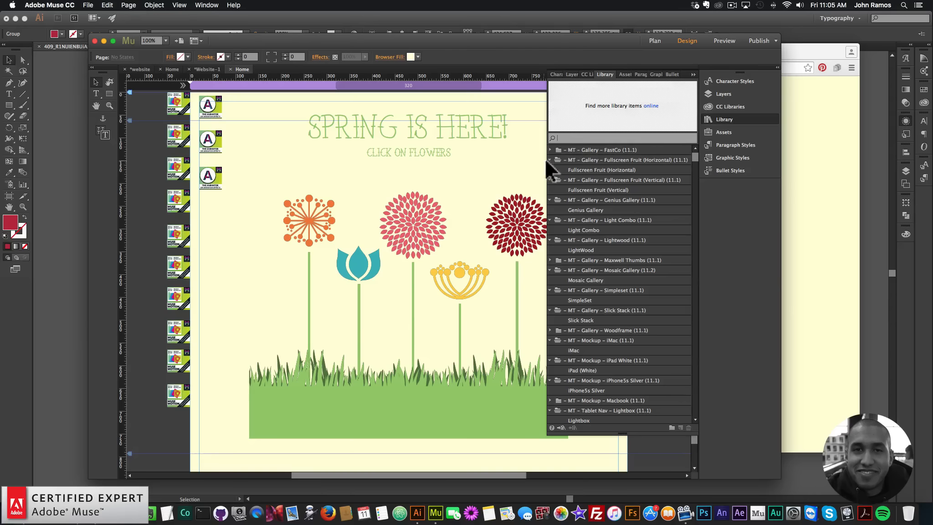
pyautogui.click(550, 160)
pyautogui.moveTo(697, 158)
pyautogui.mouseDown()
pyautogui.moveTo(696, 247)
pyautogui.moveTo(695, 157)
pyautogui.mouseUp()
pyautogui.click(626, 138)
pyautogui.write('add first')
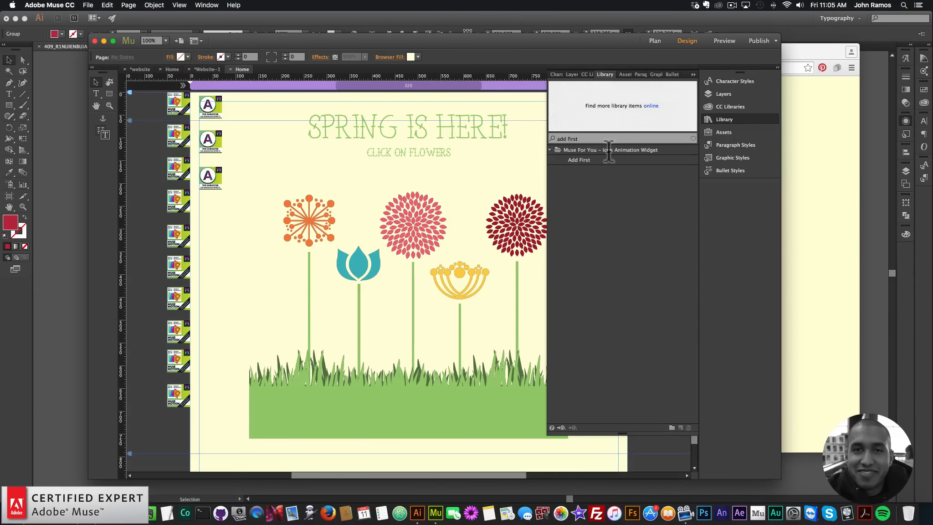
pyautogui.click(579, 161)
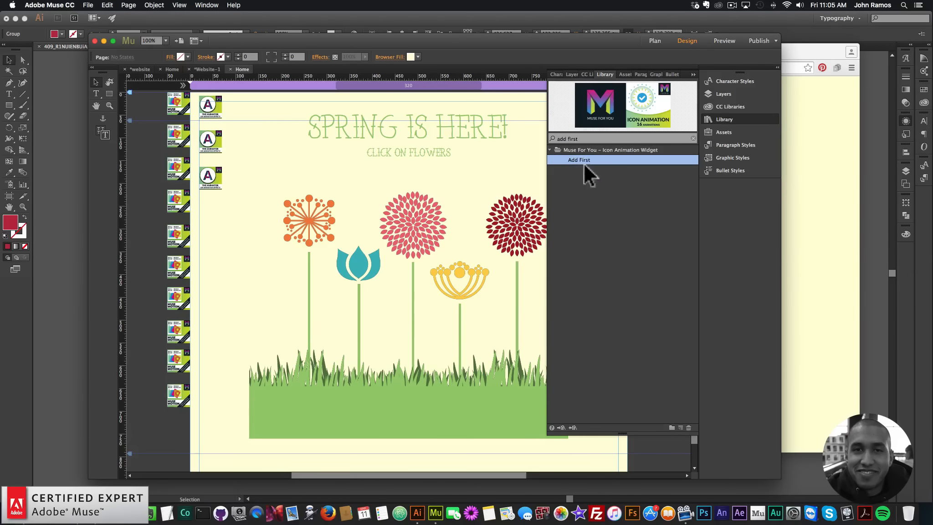
pyautogui.moveTo(581, 159); pyautogui.dragTo(208, 212)
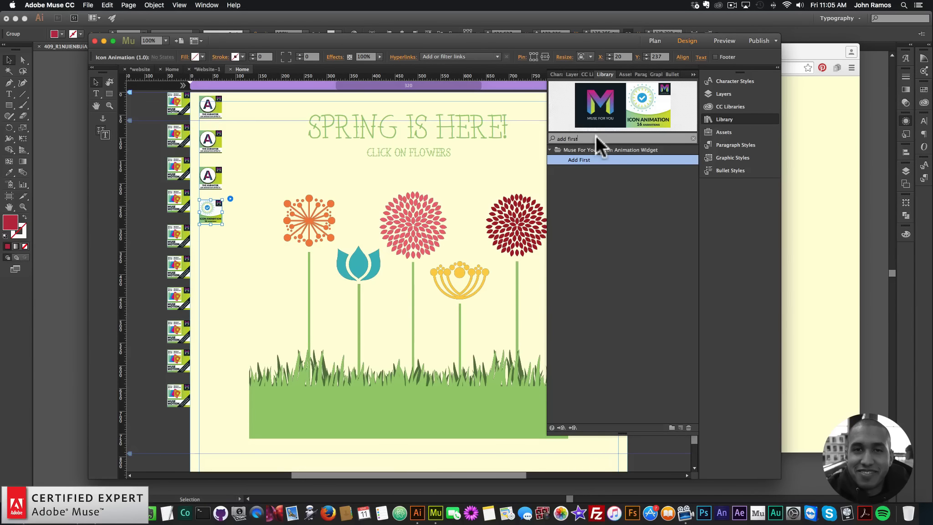
# Search the library for icon animation widgets and place Icon Animation 06 over the orange flower.
pyautogui.moveTo(595, 136); pyautogui.dragTo(510, 135)
pyautogui.write('icon ')
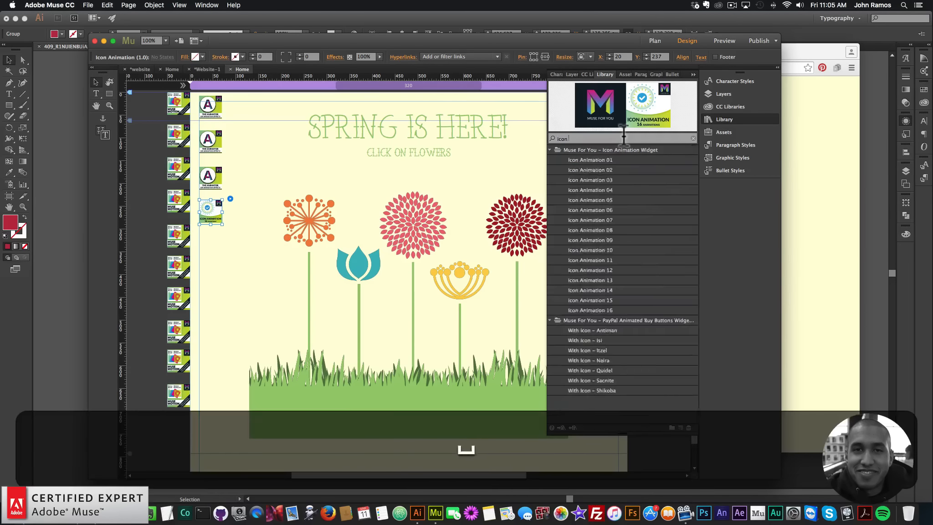
pyautogui.write('animat')
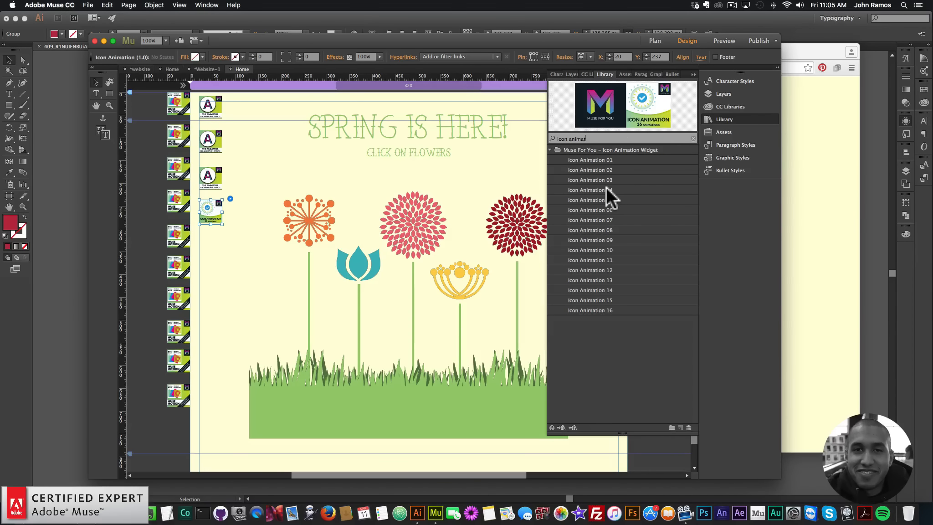
pyautogui.click(595, 207)
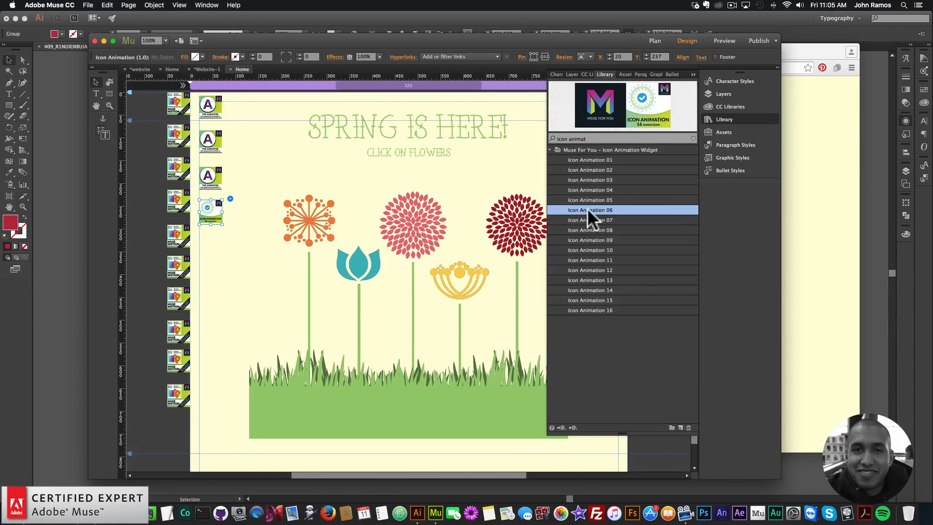
pyautogui.moveTo(597, 208); pyautogui.dragTo(310, 225)
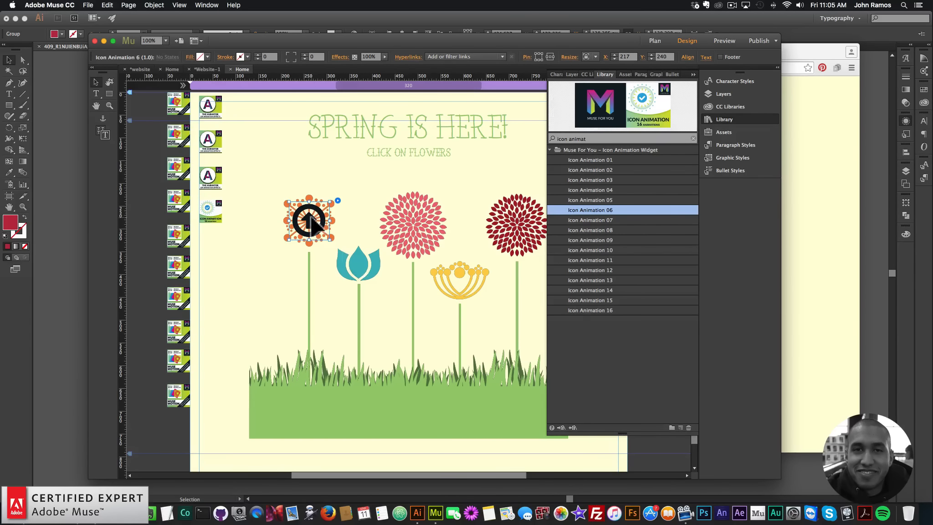
# Set the Icon Animation 6 widget's icon color before and icon color after to none.
pyautogui.click(337, 201)
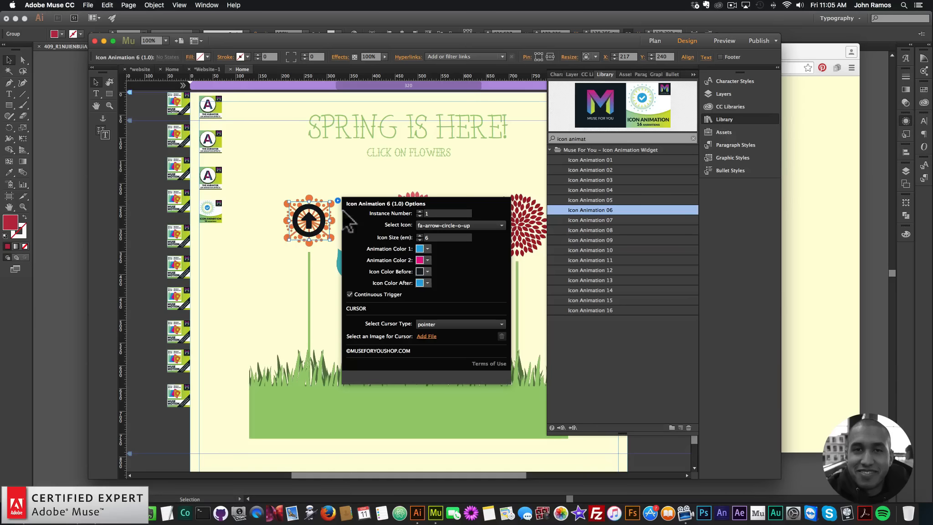
pyautogui.click(427, 272)
pyautogui.click(427, 299)
pyautogui.click(374, 269)
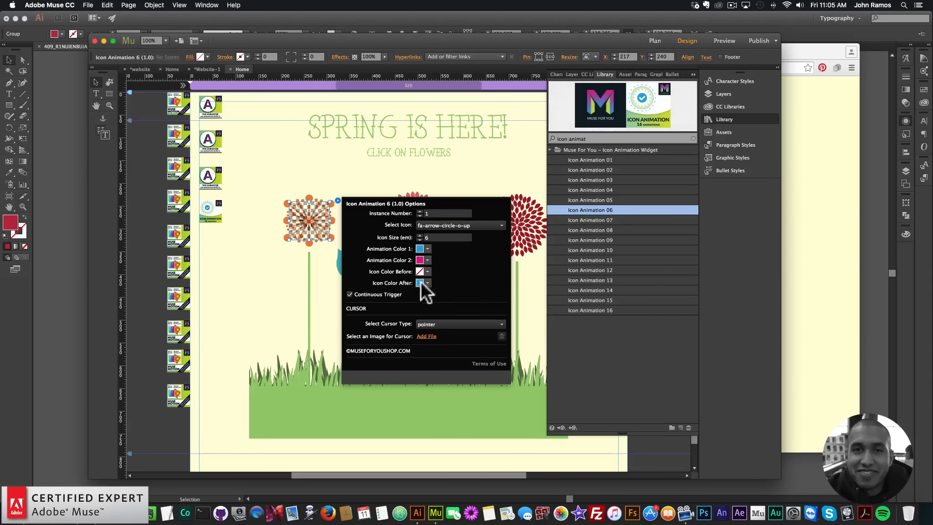
pyautogui.click(421, 282)
pyautogui.click(426, 311)
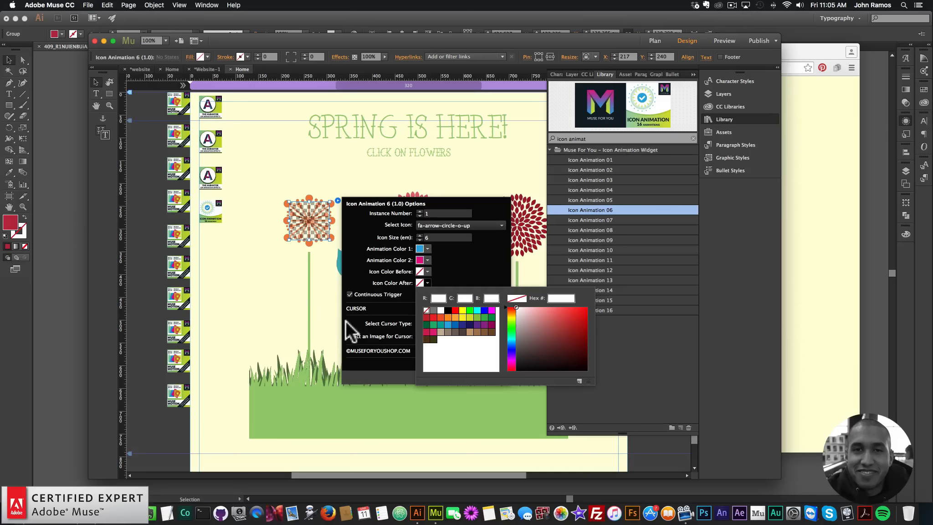
pyautogui.click(262, 260)
# Preview the page in the browser and return to the design view.
pyautogui.click(88, 5)
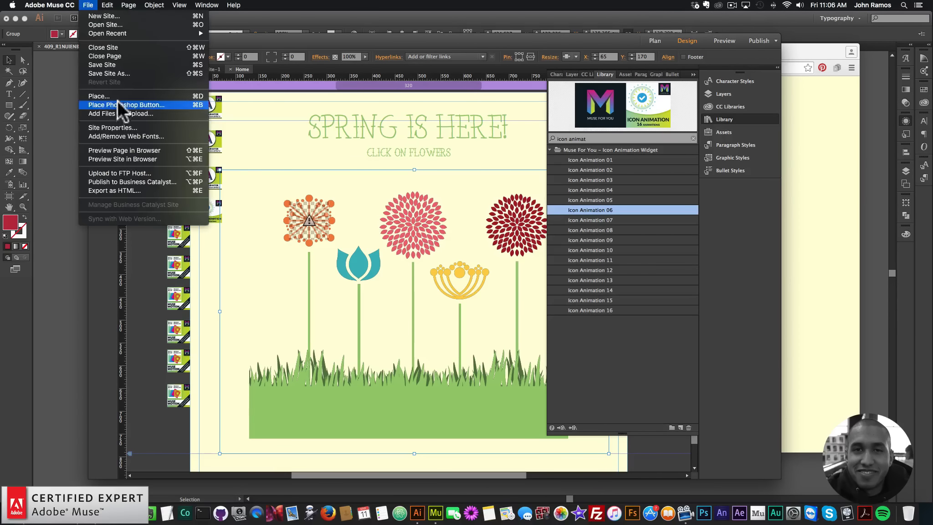
pyautogui.click(119, 150)
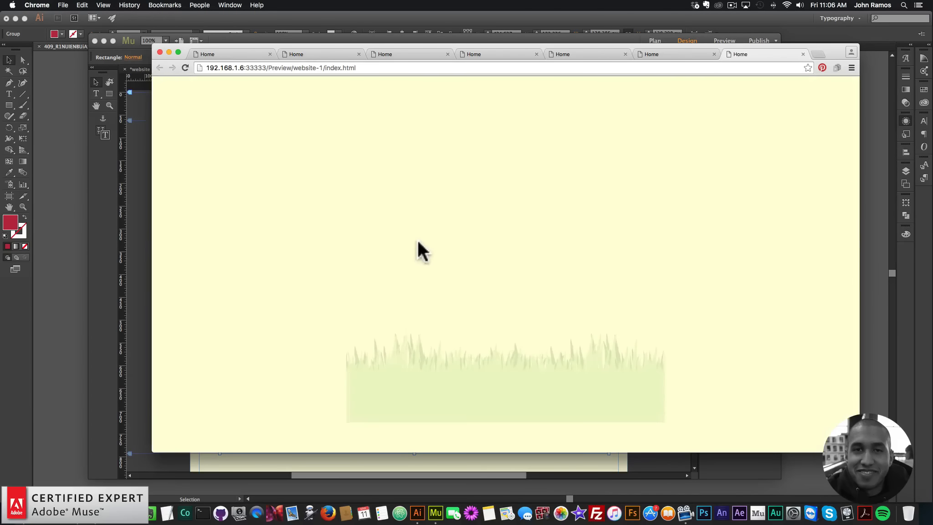
pyautogui.click(407, 219)
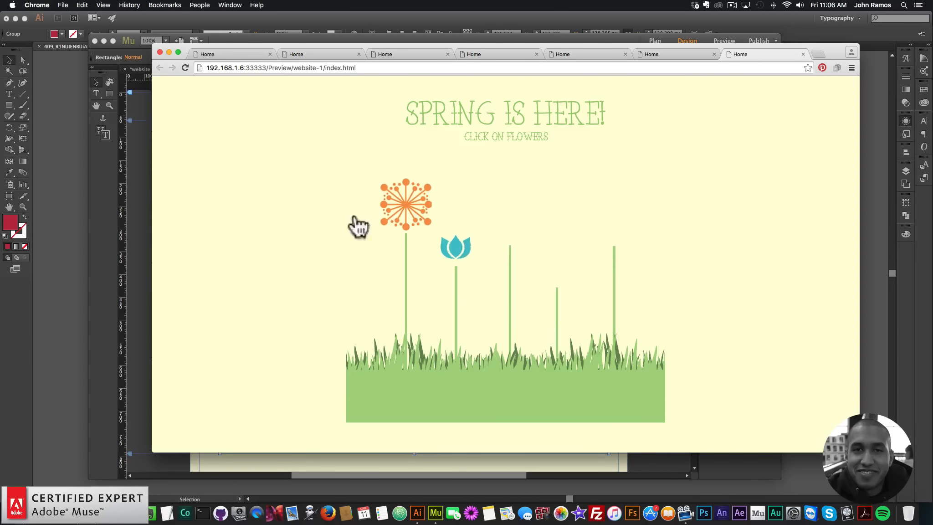
pyautogui.click(129, 219)
# Inspect the two widgets' options and move the Add First widget up to the page's top edge.
pyautogui.click(314, 216)
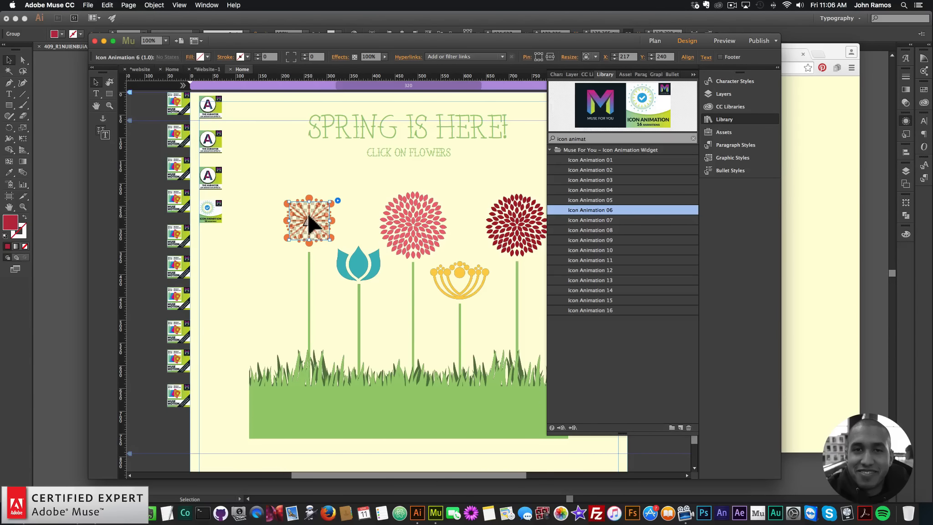
pyautogui.click(221, 210)
pyautogui.click(231, 197)
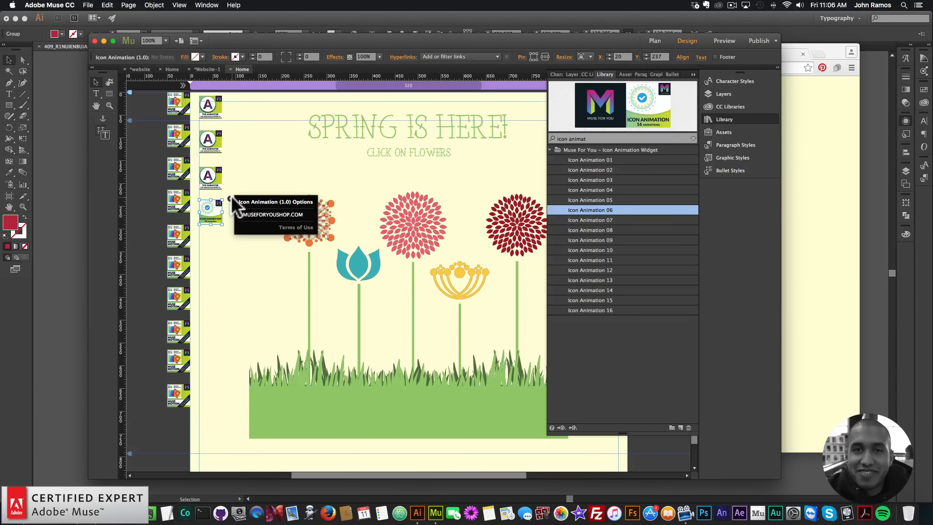
pyautogui.click(309, 222)
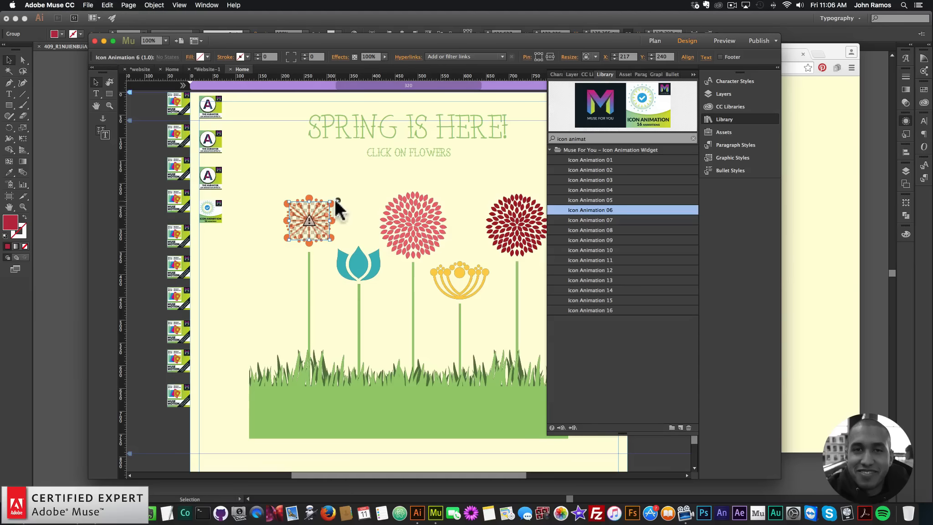
pyautogui.click(338, 200)
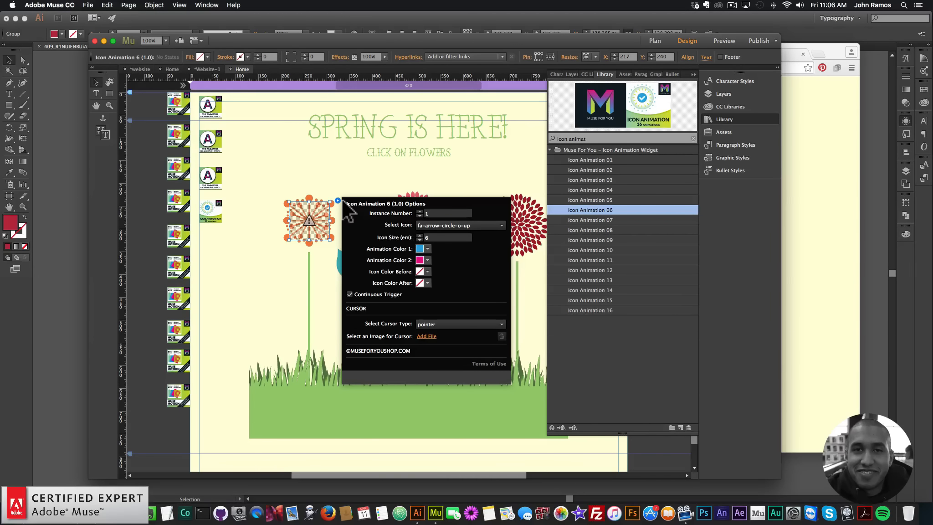
pyautogui.click(224, 206)
pyautogui.moveTo(210, 213); pyautogui.dragTo(244, 111)
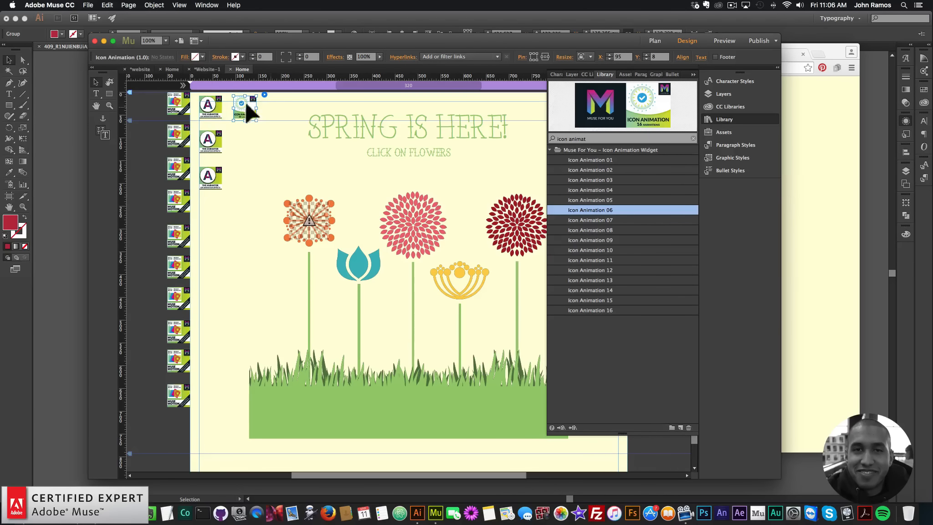
# Preview the page in the browser, then reposition the Add First widget at the top of the page.
pyautogui.click(88, 5)
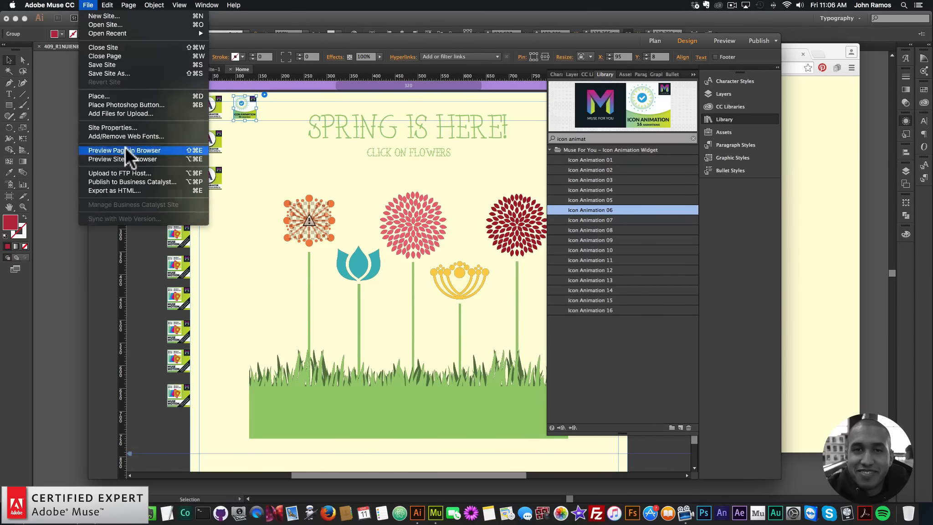
pyautogui.click(125, 147)
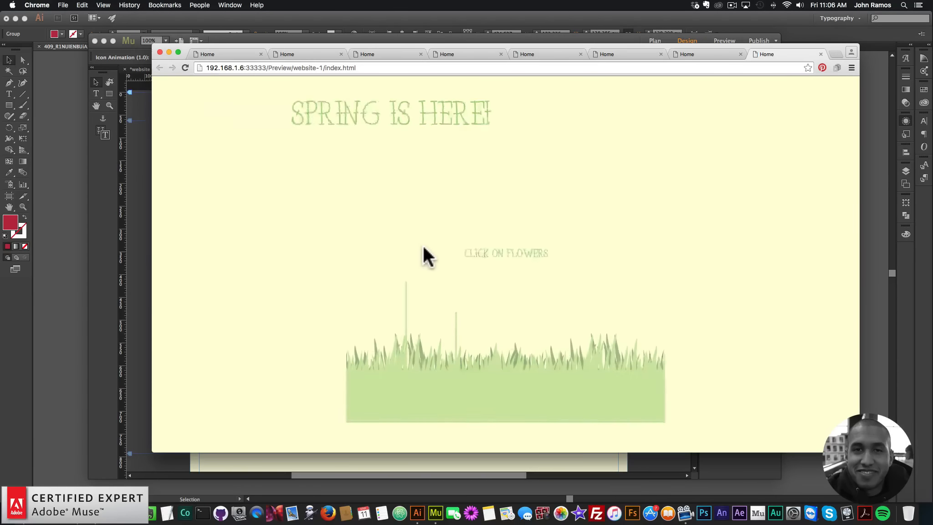
pyautogui.click(137, 196)
pyautogui.moveTo(246, 100); pyautogui.dragTo(227, 206)
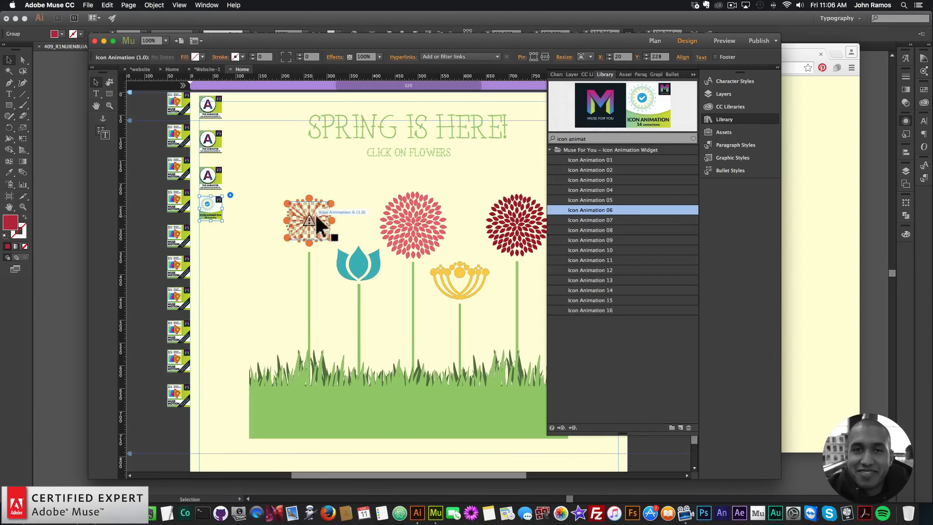
pyautogui.moveTo(213, 205); pyautogui.dragTo(239, 101)
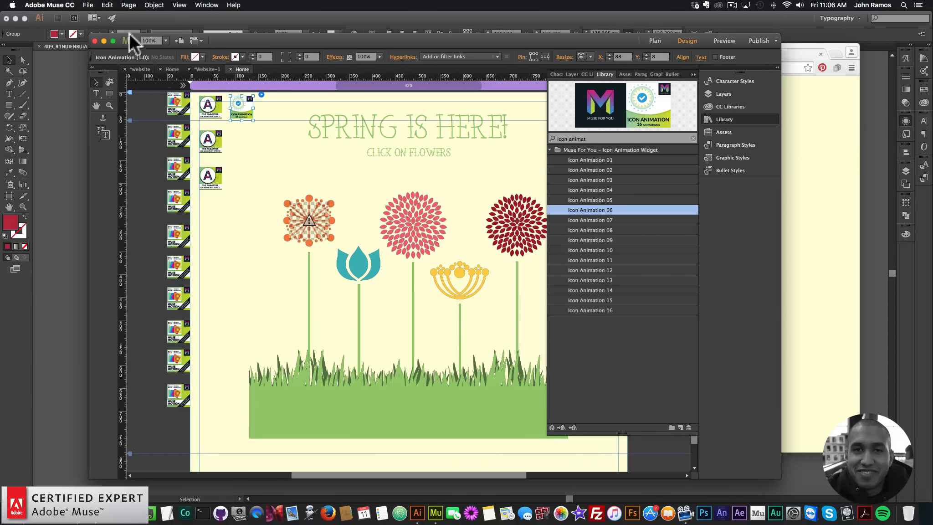
# Preview the page in the browser again and return to the design view.
pyautogui.click(88, 5)
pyautogui.click(123, 150)
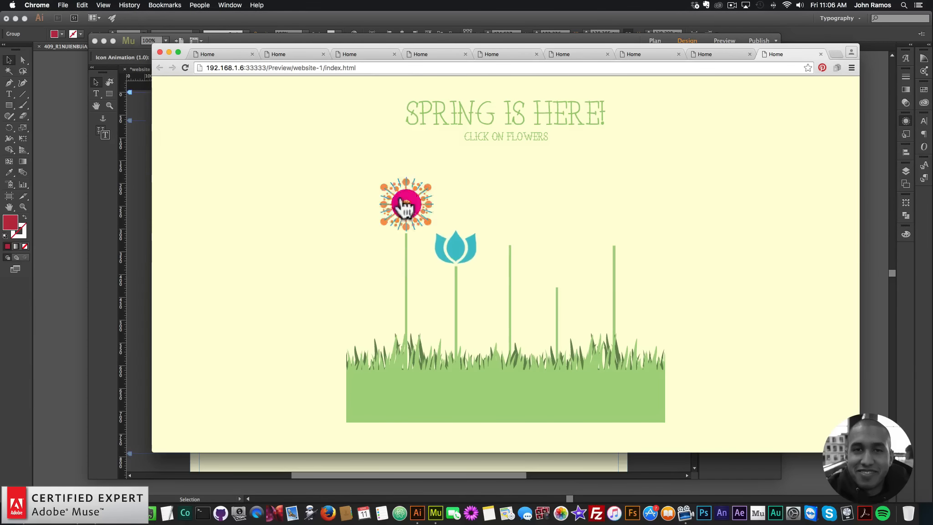
pyautogui.click(136, 218)
pyautogui.click(130, 207)
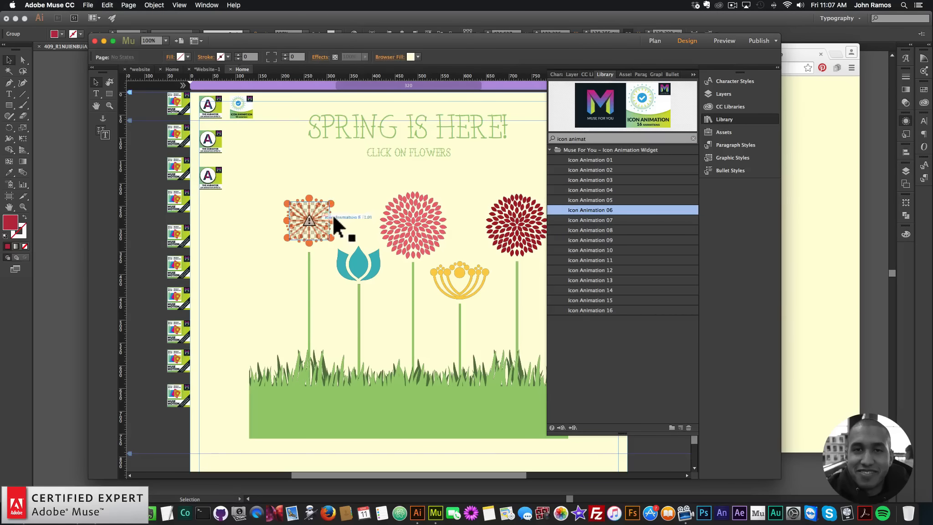
# Sample the orange flower's color as the browser fill and save it as a new swatch.
pyautogui.click(713, 119)
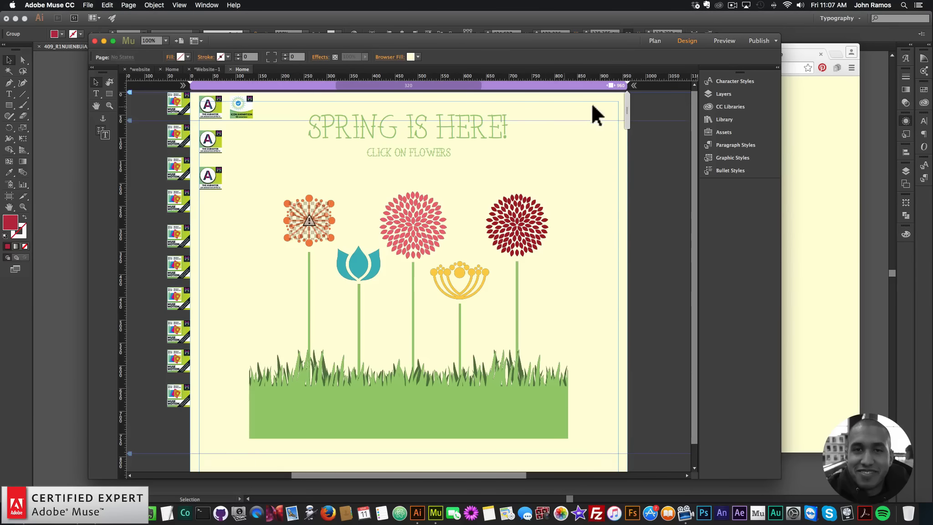
pyautogui.click(417, 55)
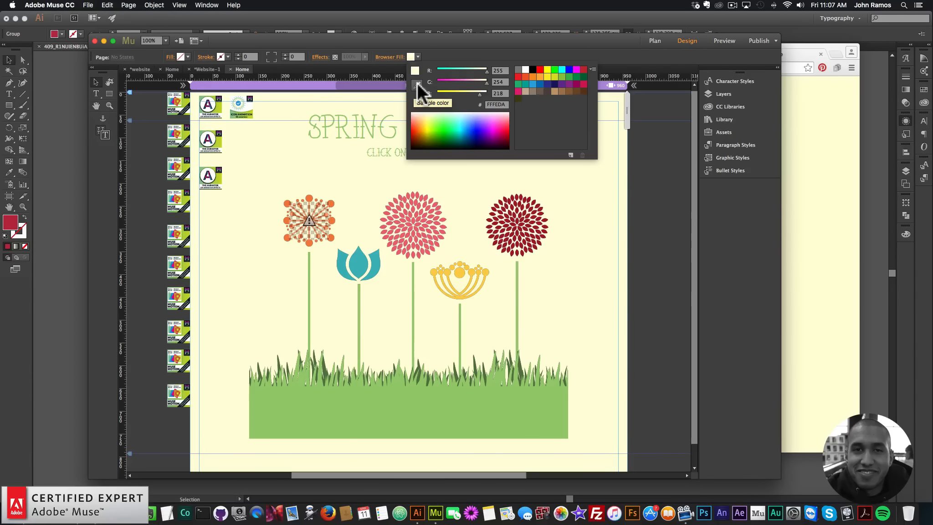
pyautogui.click(417, 83)
pyautogui.click(334, 202)
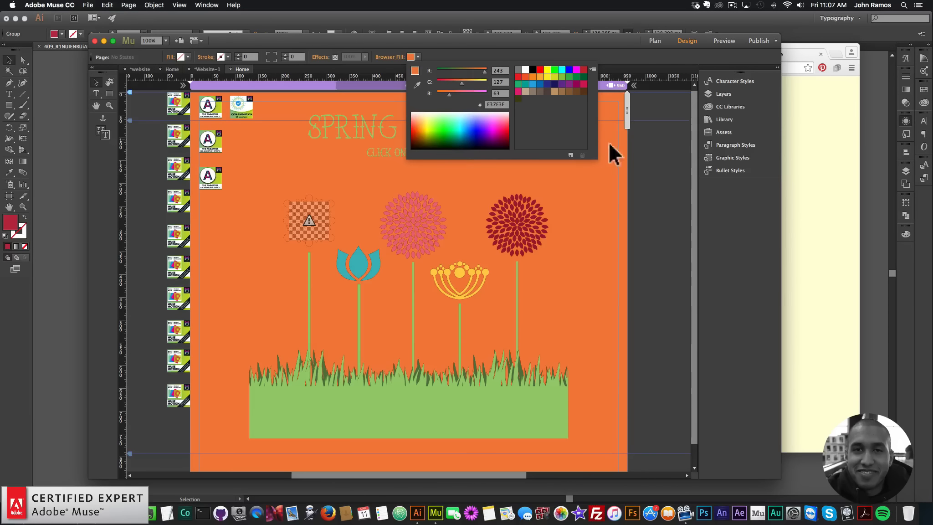
pyautogui.click(570, 155)
pyautogui.click(535, 273)
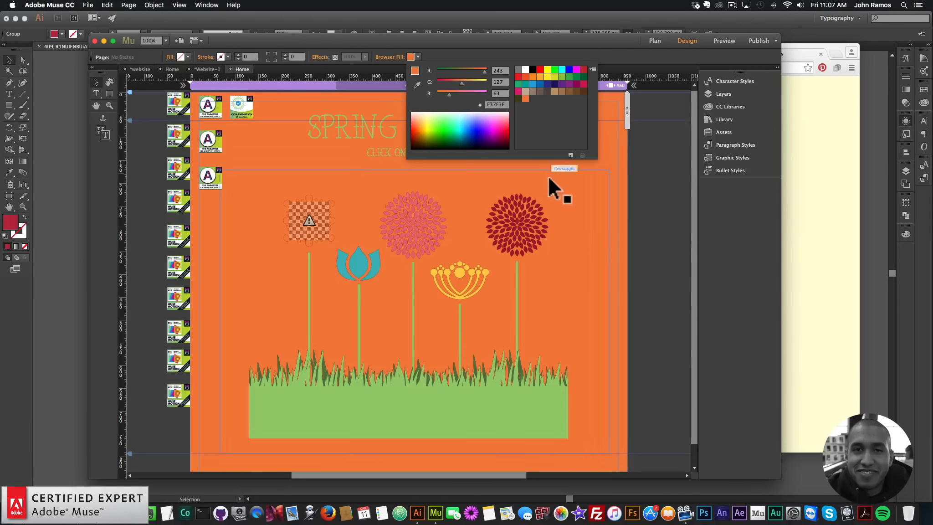
# Sample the teal tulip's and the pink flower's colors and save each as a new swatch.
pyautogui.click(416, 84)
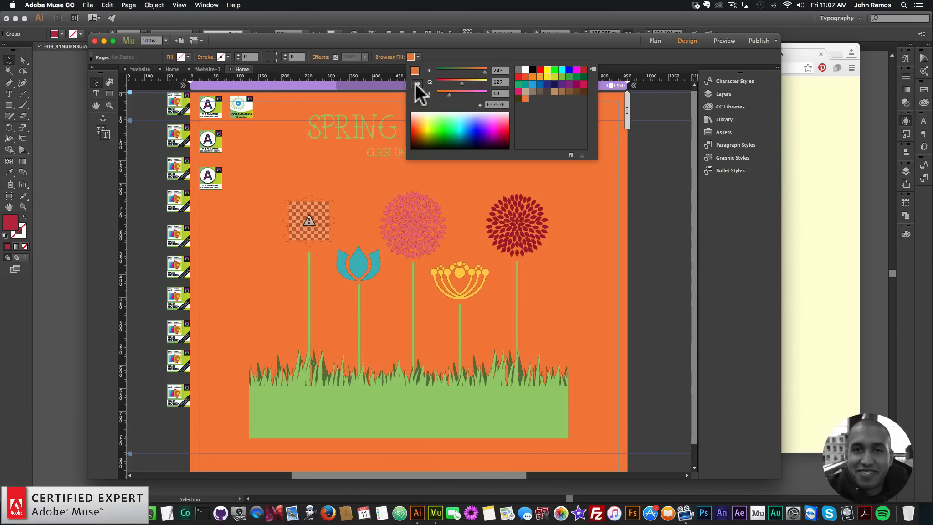
pyautogui.click(378, 251)
pyautogui.click(570, 156)
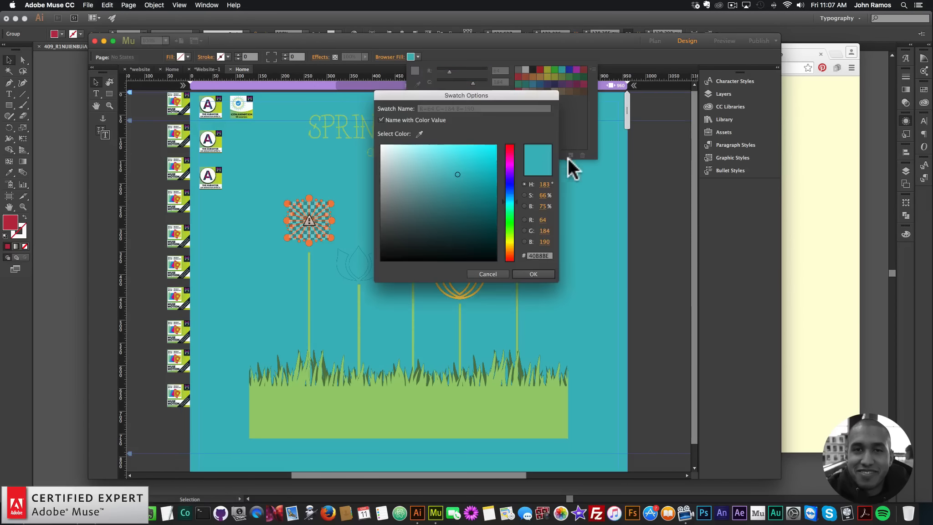
pyautogui.click(531, 273)
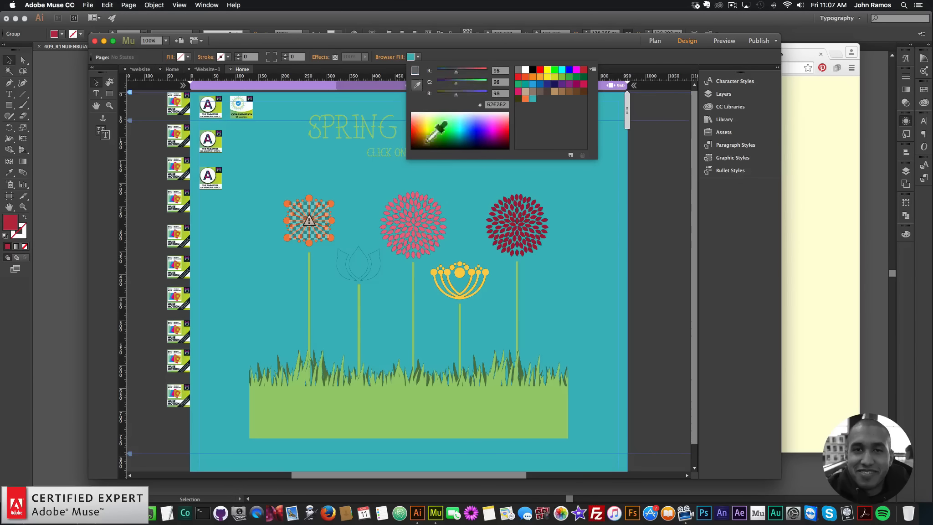
pyautogui.click(438, 202)
pyautogui.click(572, 153)
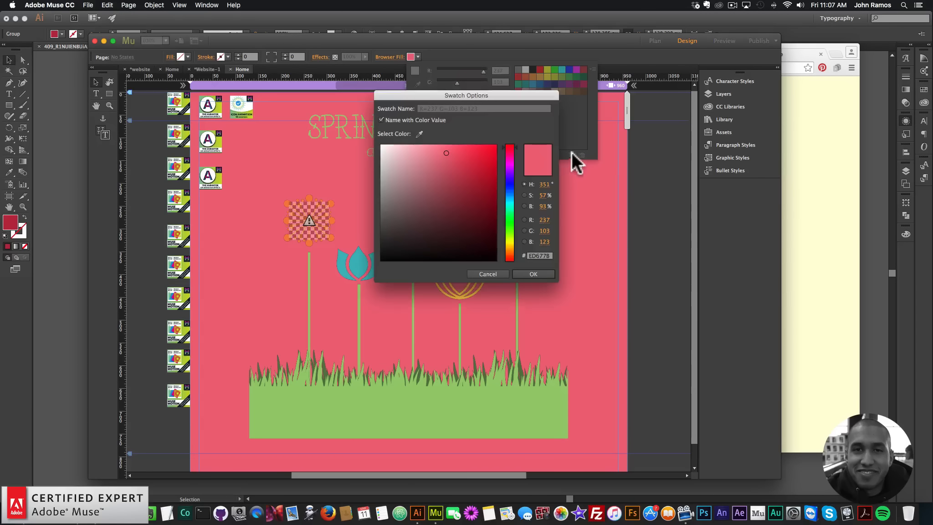
pyautogui.click(532, 273)
# Sample the yellow flower's color and save it as a new swatch.
pyautogui.click(417, 85)
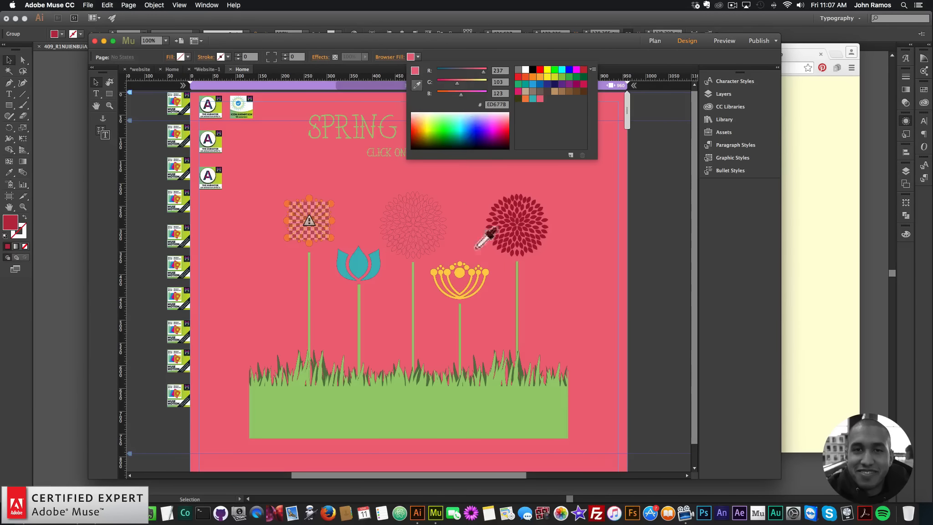
pyautogui.click(488, 269)
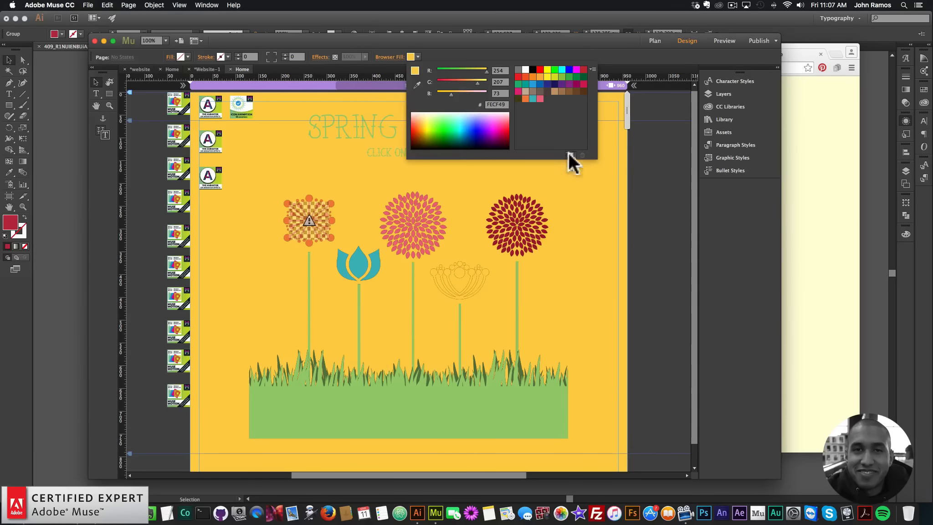
pyautogui.click(570, 155)
pyautogui.click(546, 272)
pyautogui.click(417, 84)
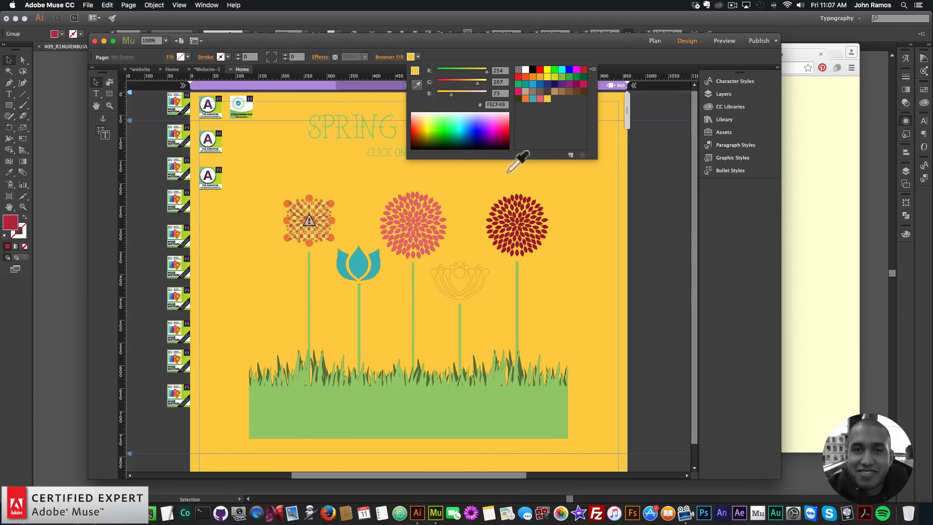
# Sample the dark red flower's color as the browser fill and save it as a new swatch.
pyautogui.click(535, 205)
pyautogui.click(570, 155)
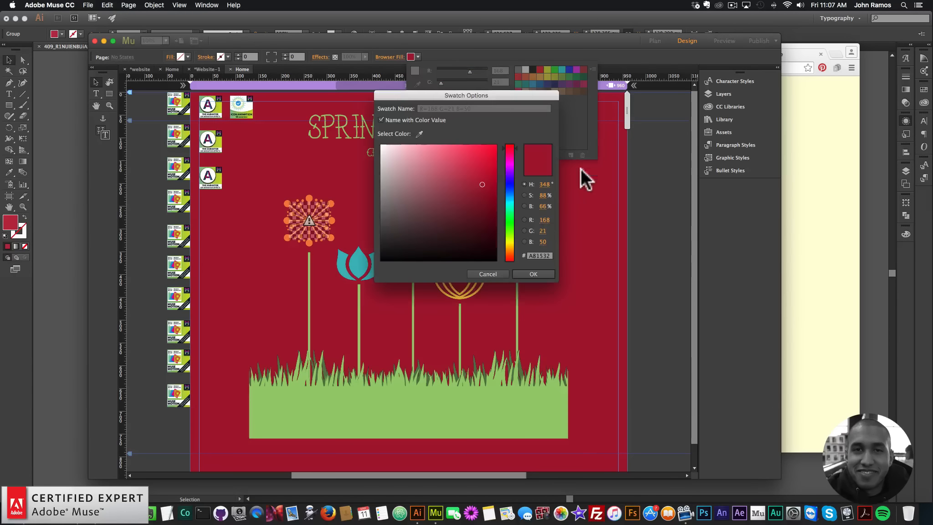
pyautogui.click(533, 274)
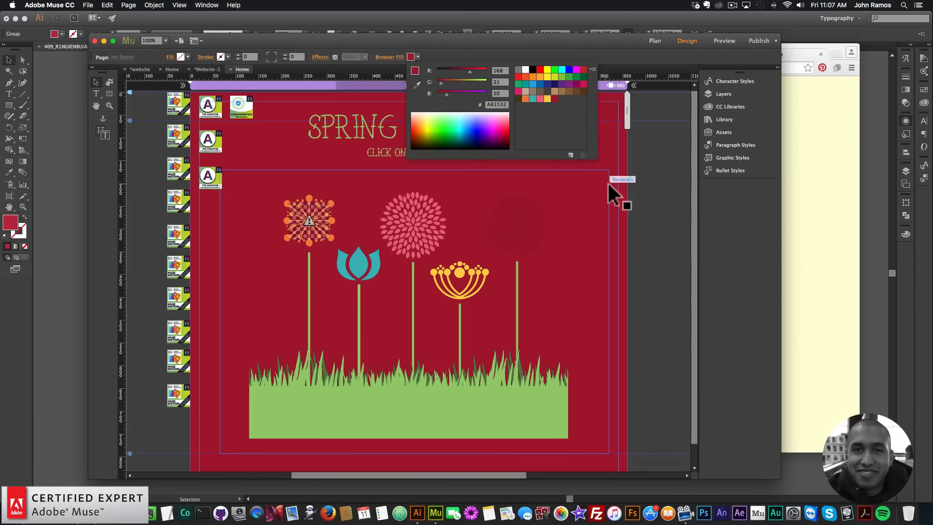
# Copy the FFFEDA browser fill hex value from the other Home page document.
pyautogui.click(171, 70)
pyautogui.click(411, 57)
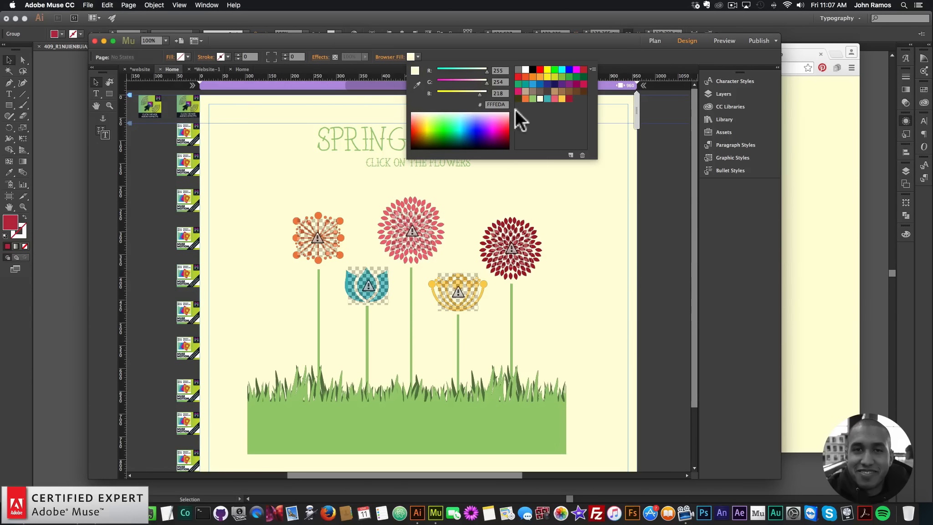
pyautogui.press('super+c')
pyautogui.click(322, 63)
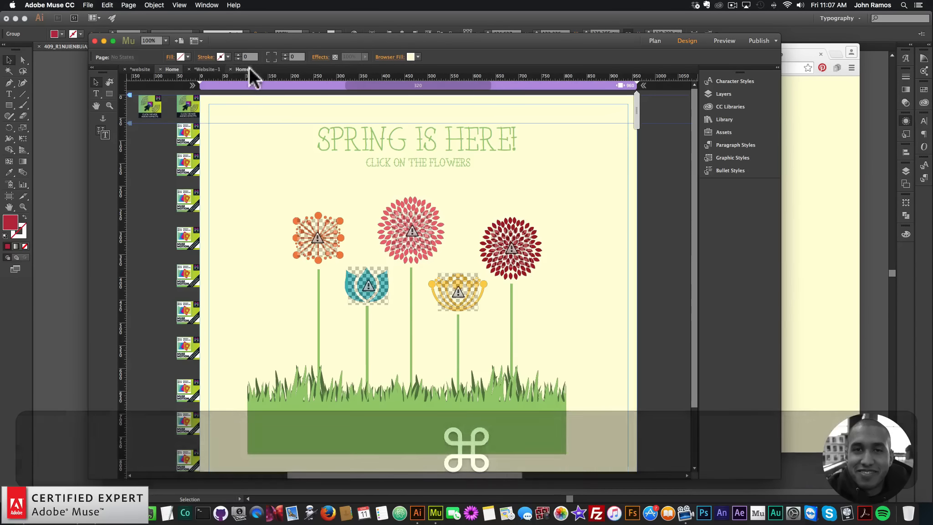
# Set this page's browser fill to FFFEDA and save it as a new swatch.
pyautogui.click(242, 69)
pyautogui.click(412, 57)
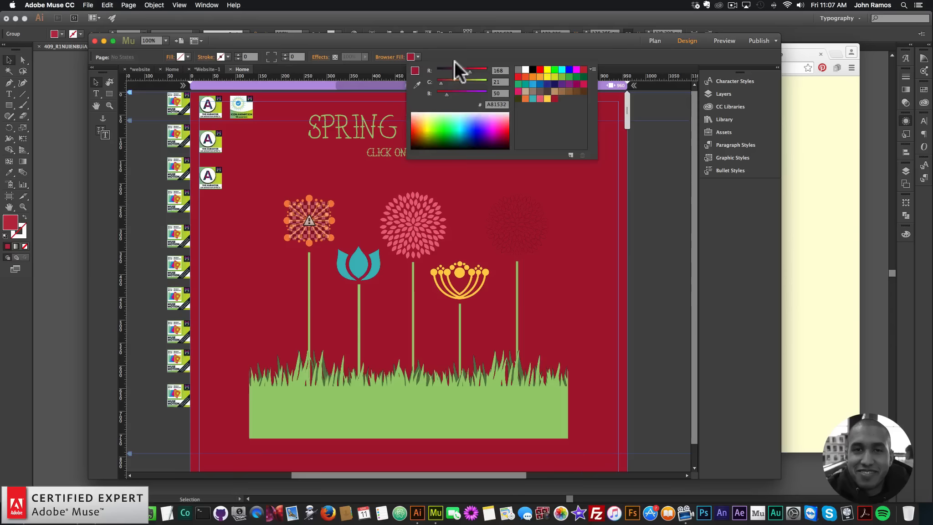
pyautogui.click(501, 103)
pyautogui.press('super+v')
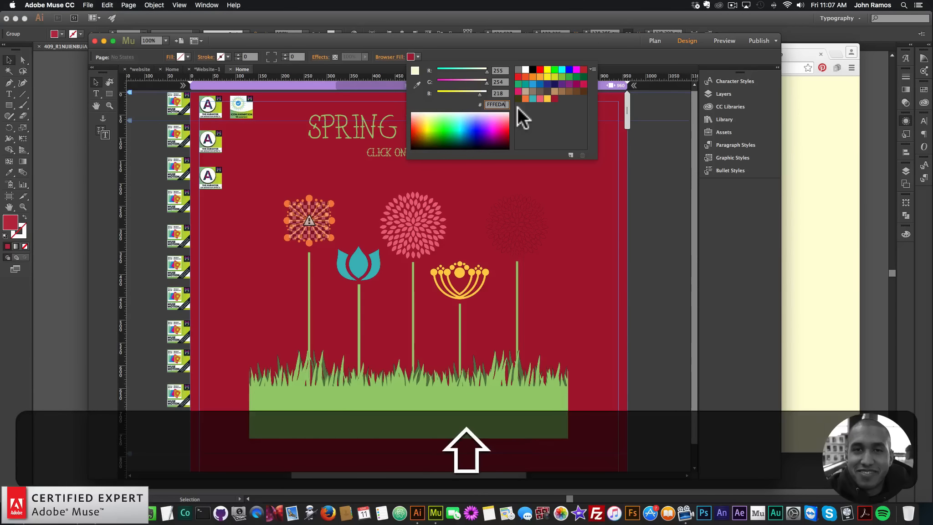
pyautogui.press('Return')
pyautogui.click(571, 155)
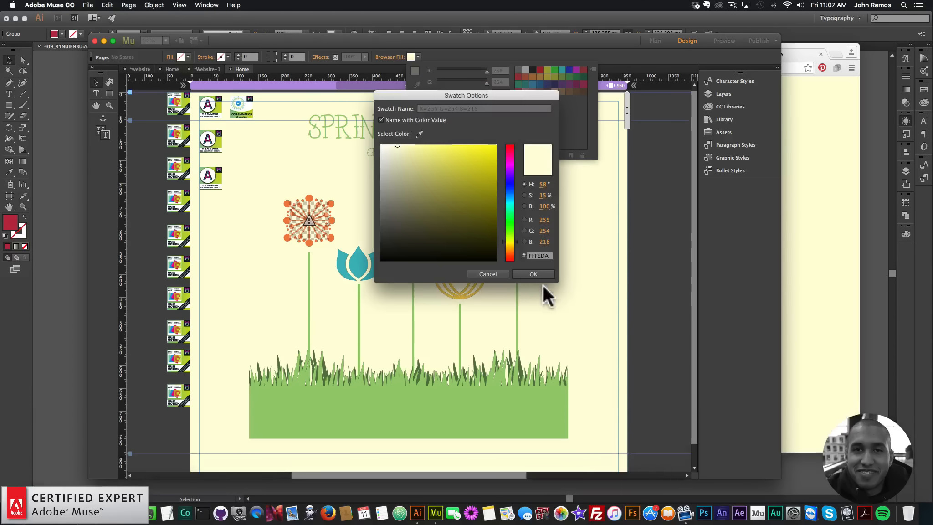
pyautogui.click(545, 273)
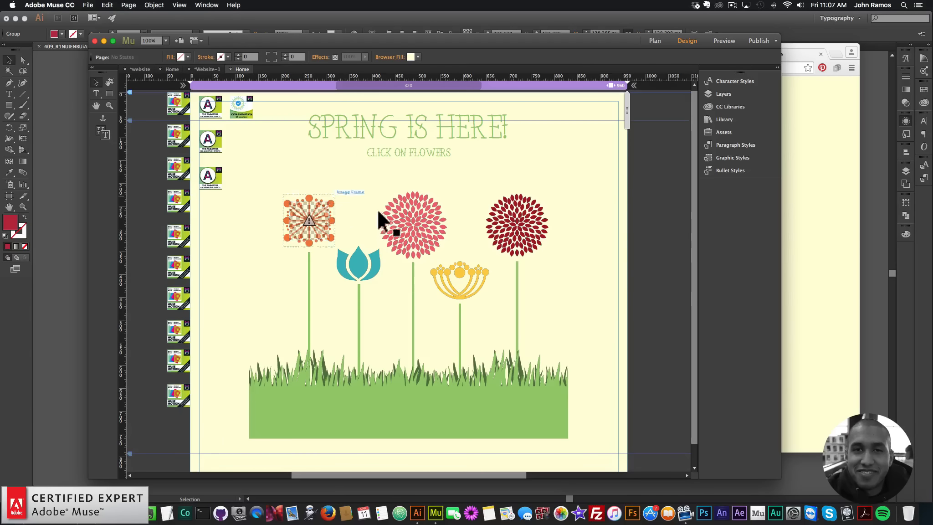
# Set the orange flower's Icon Animation widget colors to orange for Animation Color 1 and white for Animation Color 2.
pyautogui.click(332, 204)
pyautogui.click(337, 200)
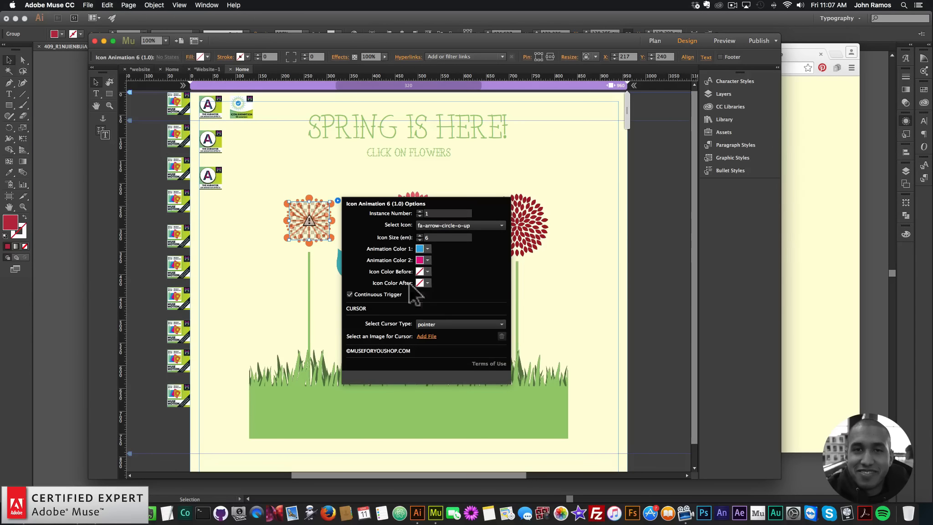
pyautogui.click(427, 249)
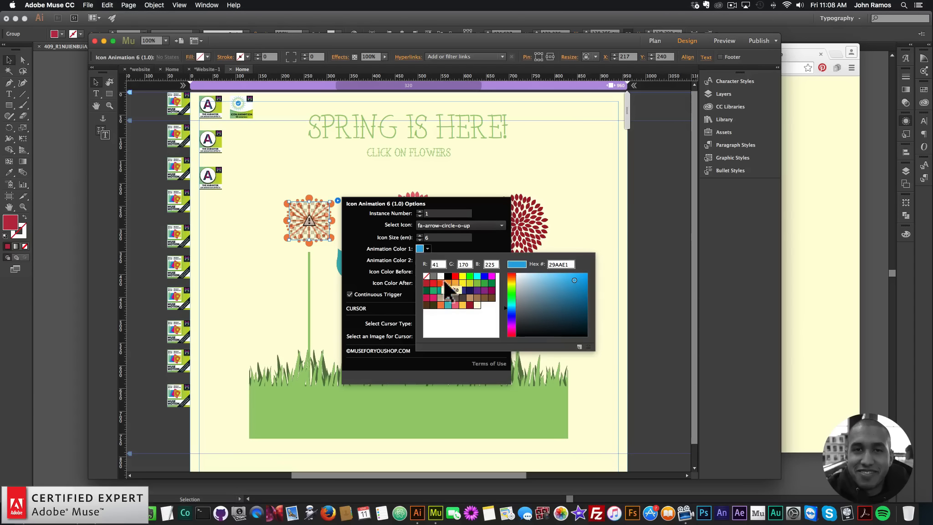
pyautogui.click(441, 305)
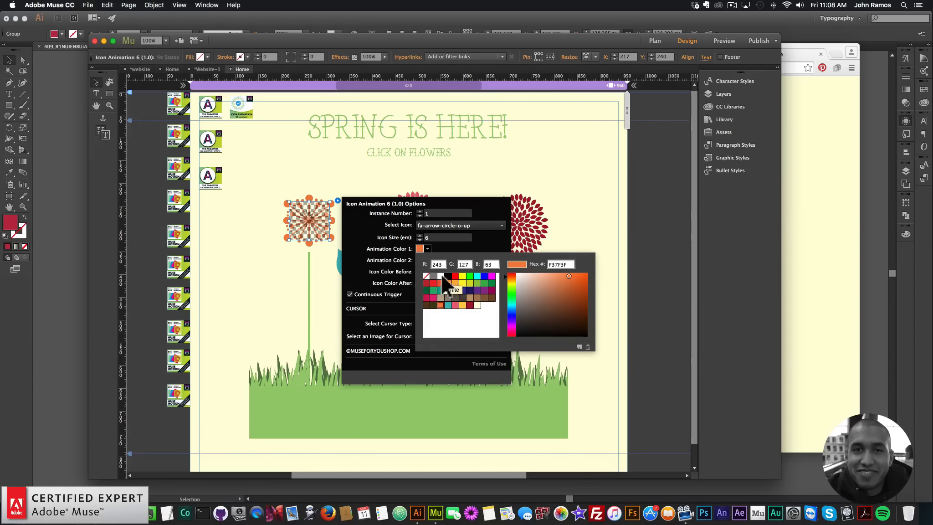
pyautogui.click(426, 268)
pyautogui.click(428, 259)
pyautogui.click(440, 287)
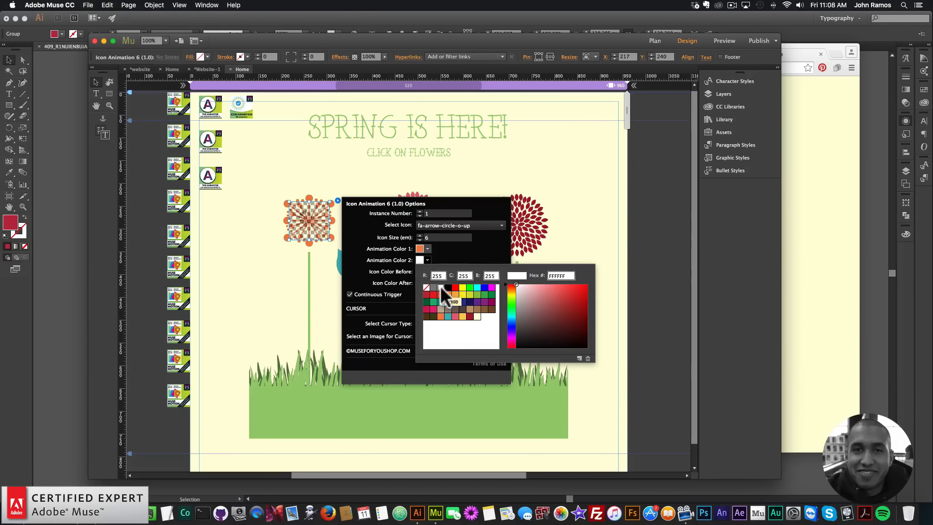
pyautogui.click(248, 242)
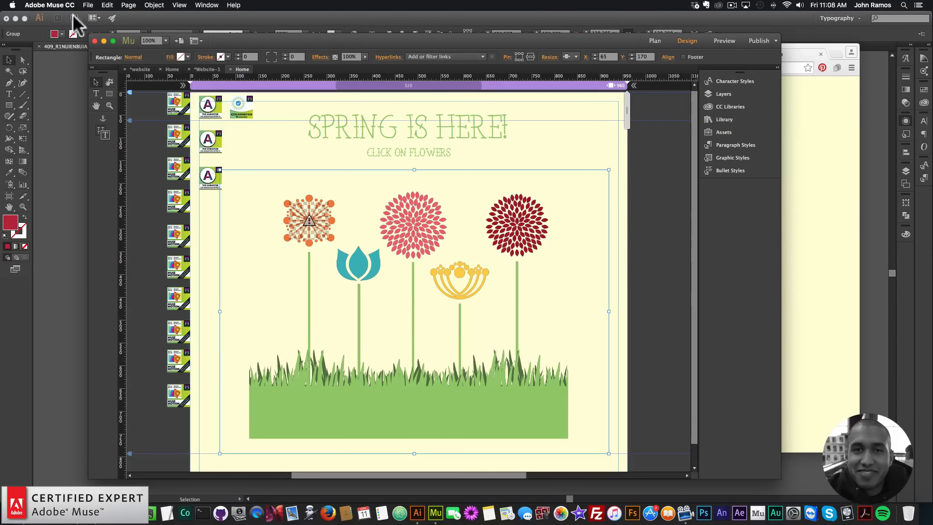
# Preview the page in the browser and return to the design view.
pyautogui.click(87, 5)
pyautogui.click(112, 147)
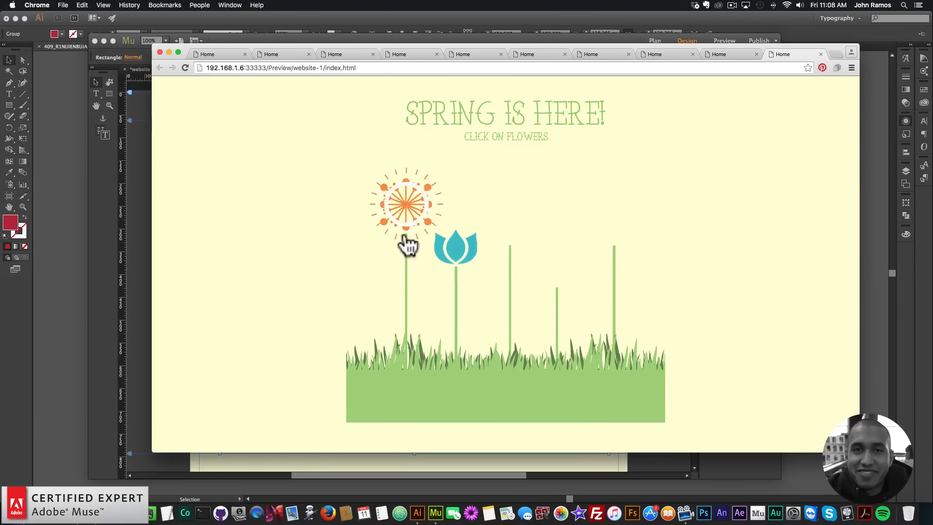
pyautogui.click(140, 228)
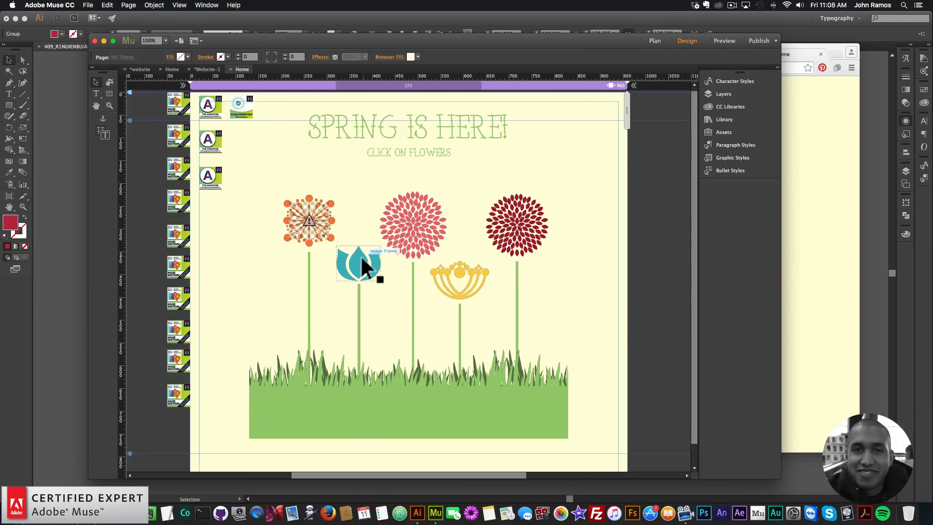
# Paste copies of the Icon Animation widget and place one over each of the teal, pink, yellow and dark red flowers.
pyautogui.press('super+v')
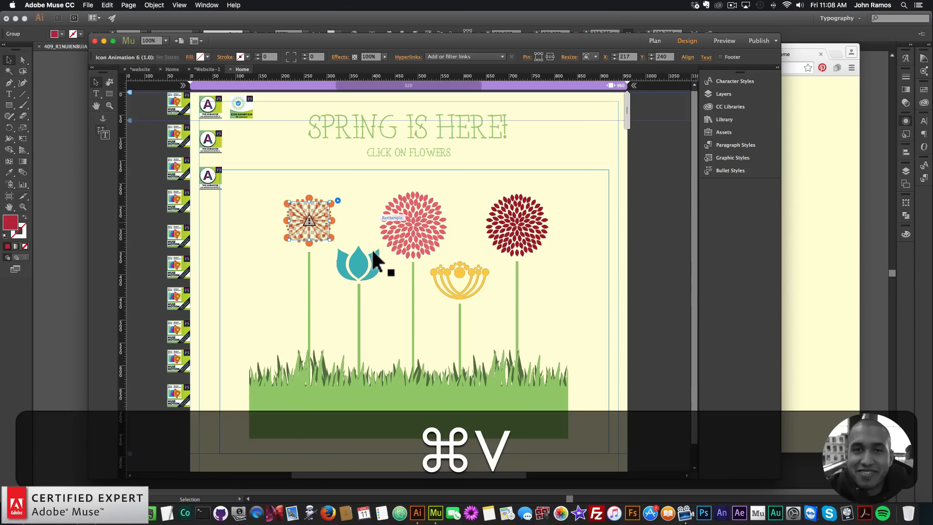
pyautogui.moveTo(406, 270); pyautogui.dragTo(359, 259)
pyautogui.press('super+v')
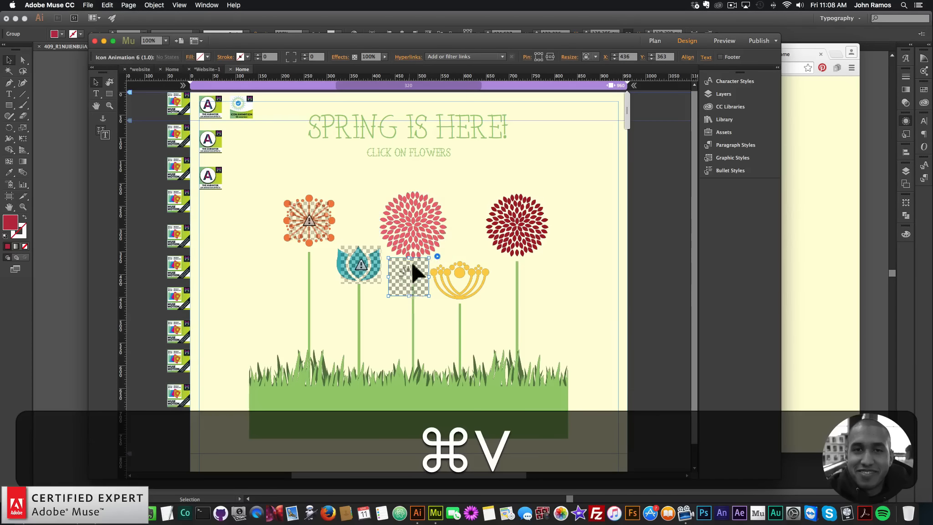
pyautogui.moveTo(411, 274); pyautogui.dragTo(415, 231)
pyautogui.press('super+v')
pyautogui.moveTo(459, 267)
pyautogui.mouseDown()
pyautogui.moveTo(404, 283)
pyautogui.moveTo(458, 274)
pyautogui.mouseUp()
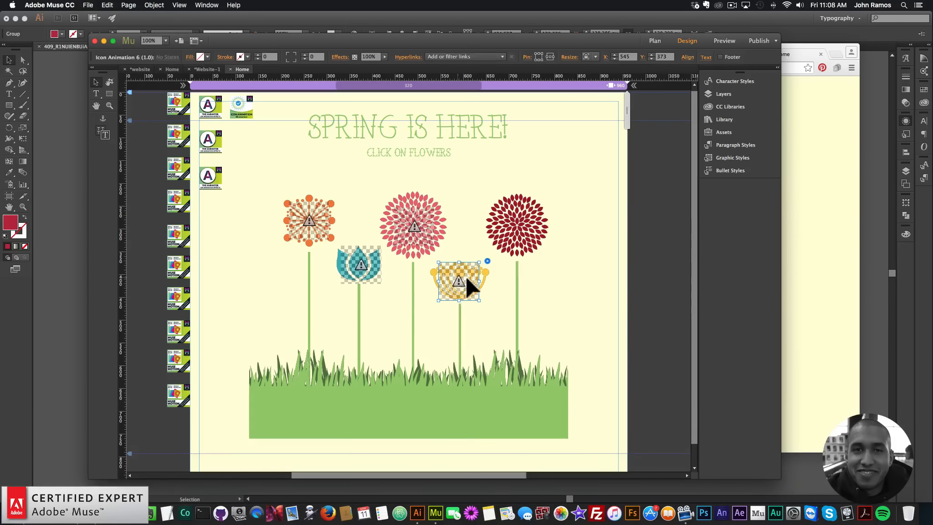
pyautogui.press('super+v')
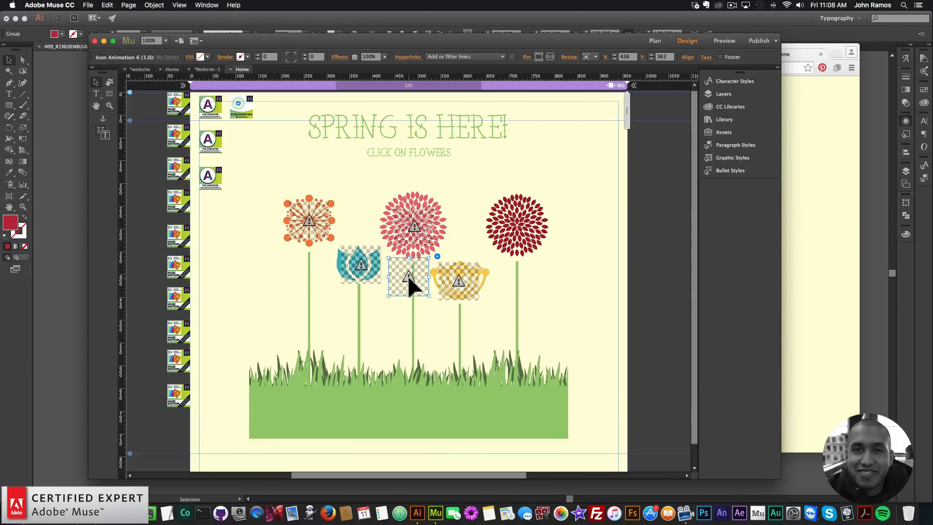
pyautogui.moveTo(406, 279); pyautogui.dragTo(521, 236)
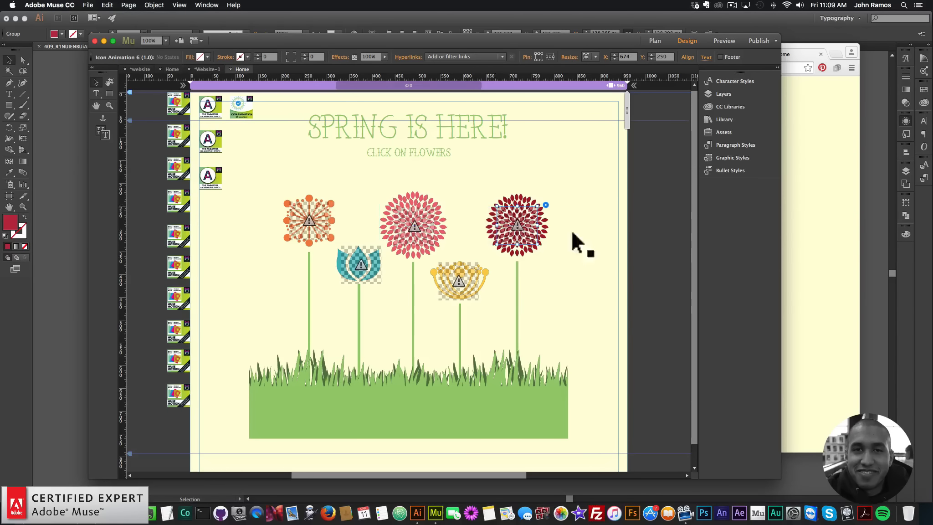
# Set the tulip widget's instance number to 2 and its Animation Color 1 to teal.
pyautogui.click(370, 249)
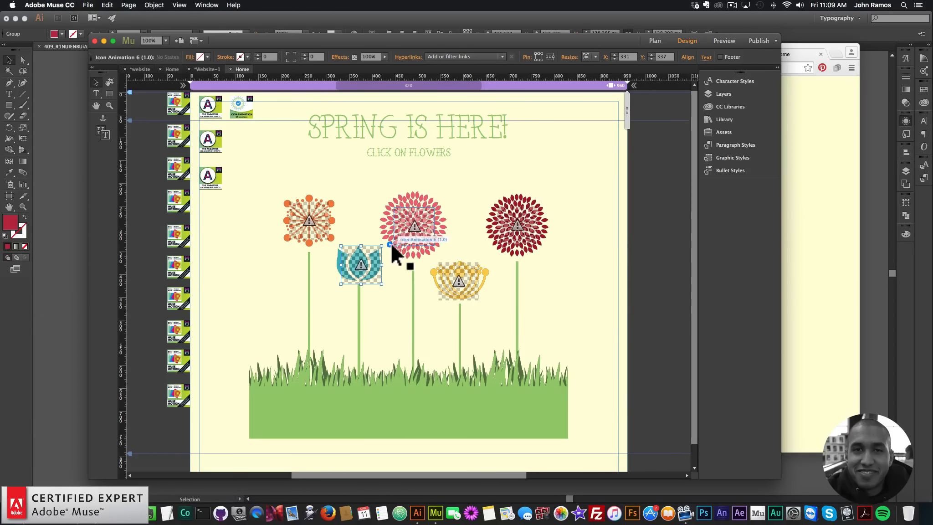
pyautogui.click(389, 244)
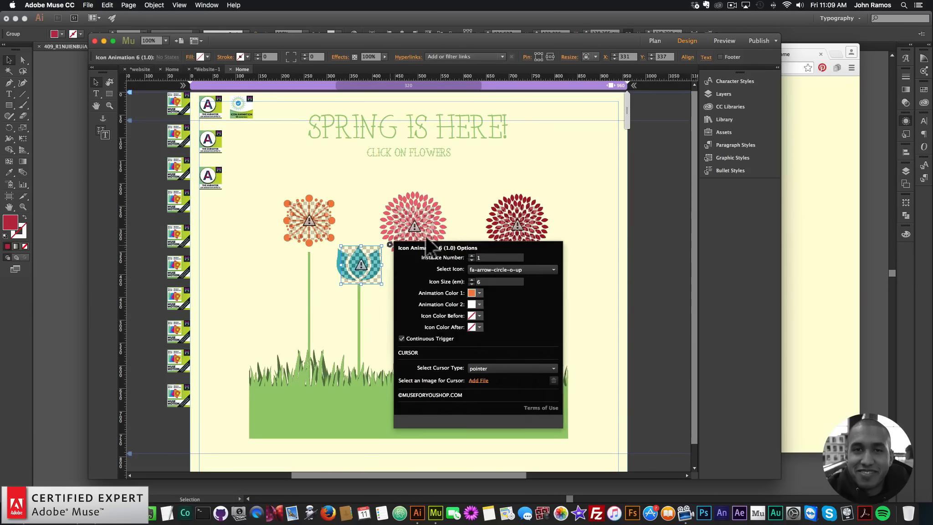
pyautogui.click(472, 255)
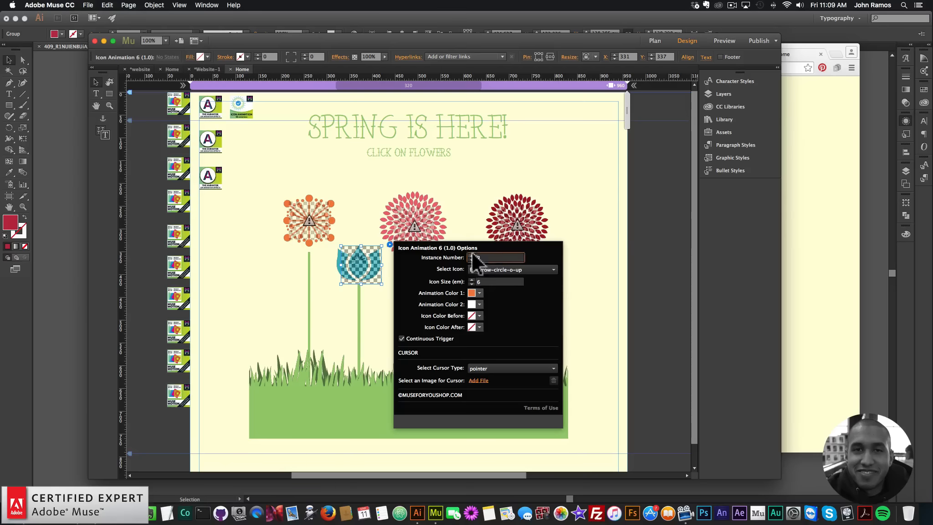
pyautogui.click(479, 293)
pyautogui.click(500, 348)
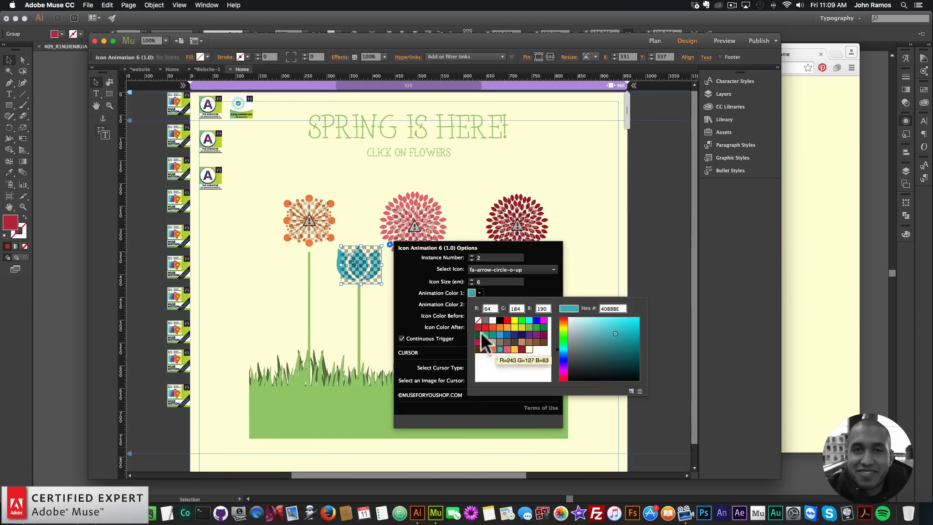
pyautogui.click(356, 256)
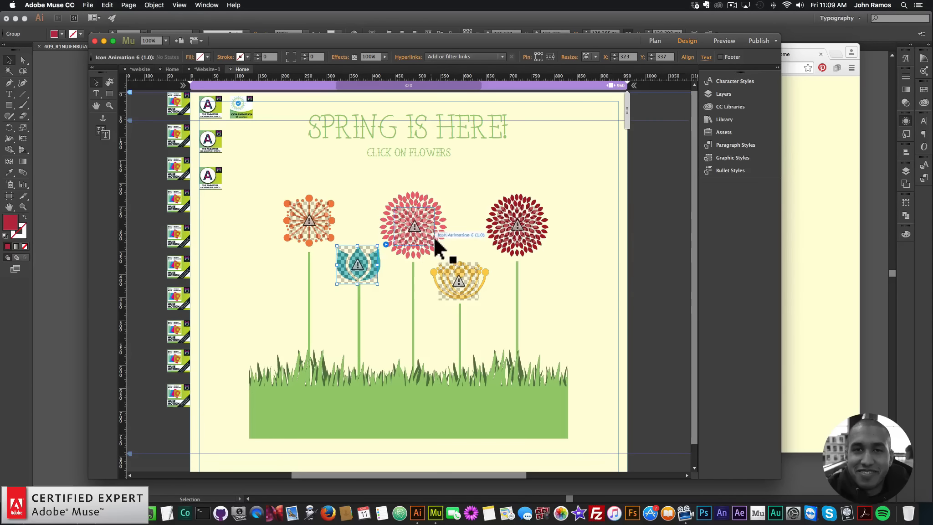
# Set the pink flower widget's instance number to 3 and its Animation Color 1 to pink.
pyautogui.click(416, 225)
pyautogui.click(443, 205)
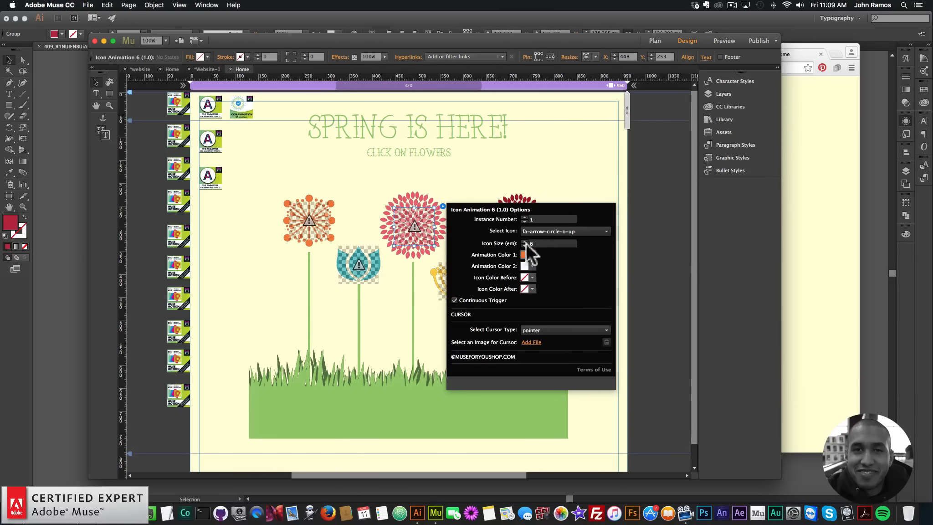
pyautogui.click(524, 218)
pyautogui.click(524, 217)
pyautogui.click(532, 255)
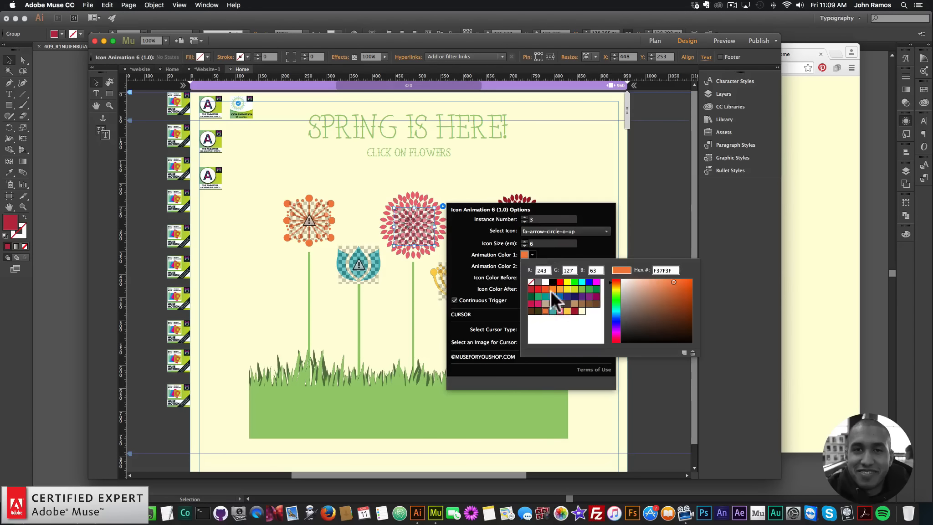
pyautogui.click(560, 311)
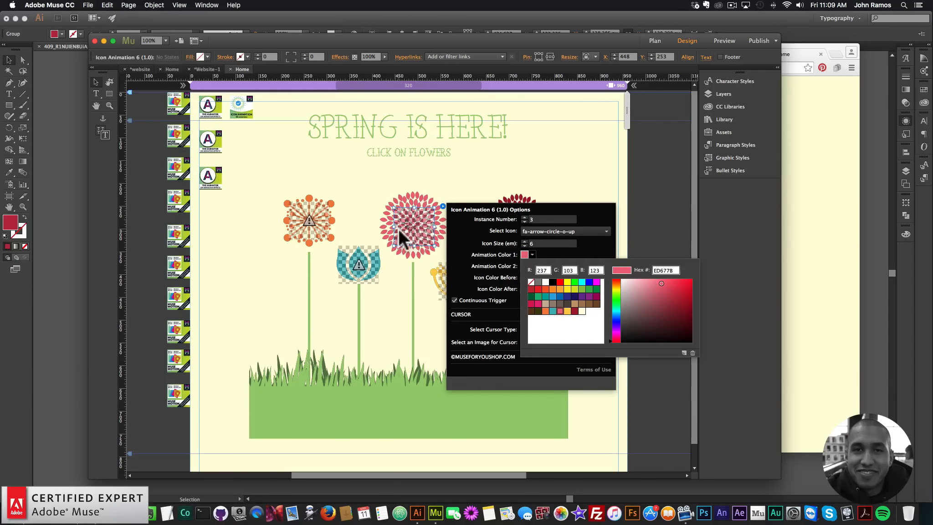
# Set the yellow flower widget's instance number to 4 and its Animation Color 1 to yellow.
pyautogui.click(436, 272)
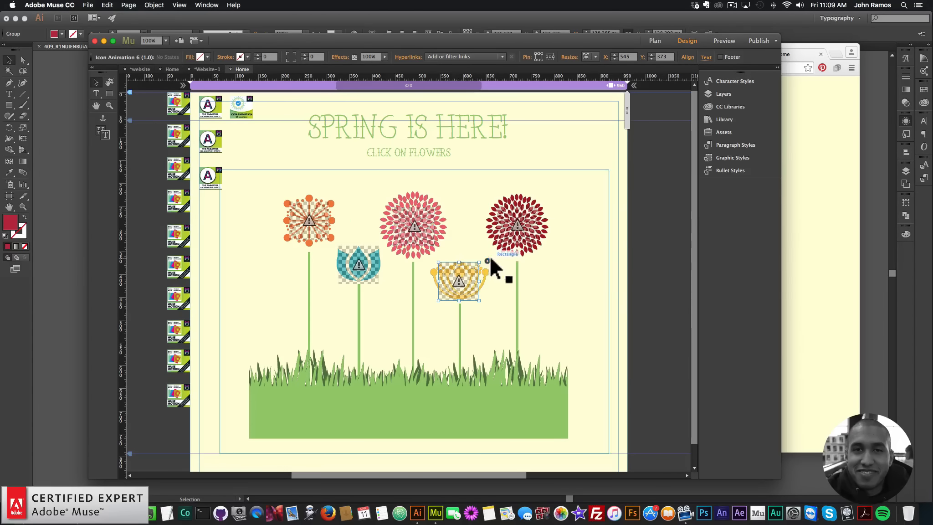
pyautogui.click(488, 260)
pyautogui.click(569, 271)
pyautogui.click(569, 272)
pyautogui.click(569, 271)
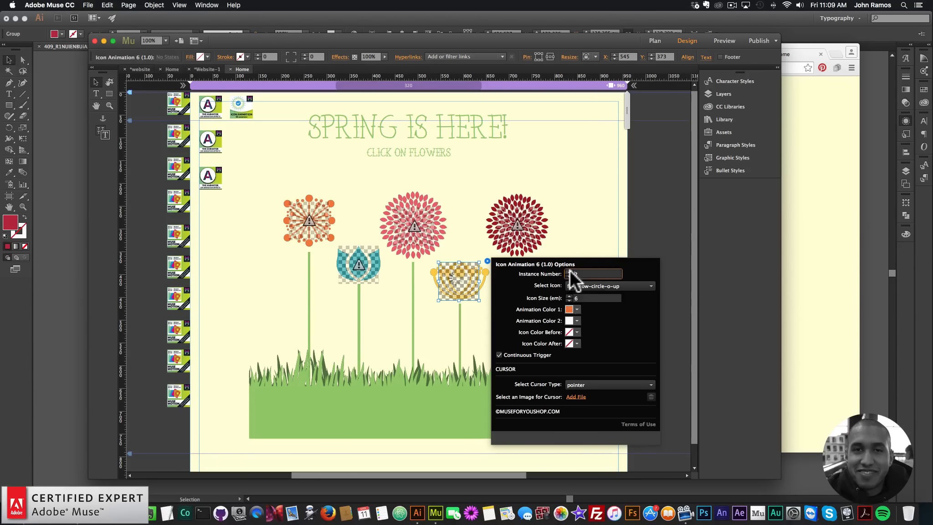
pyautogui.click(577, 310)
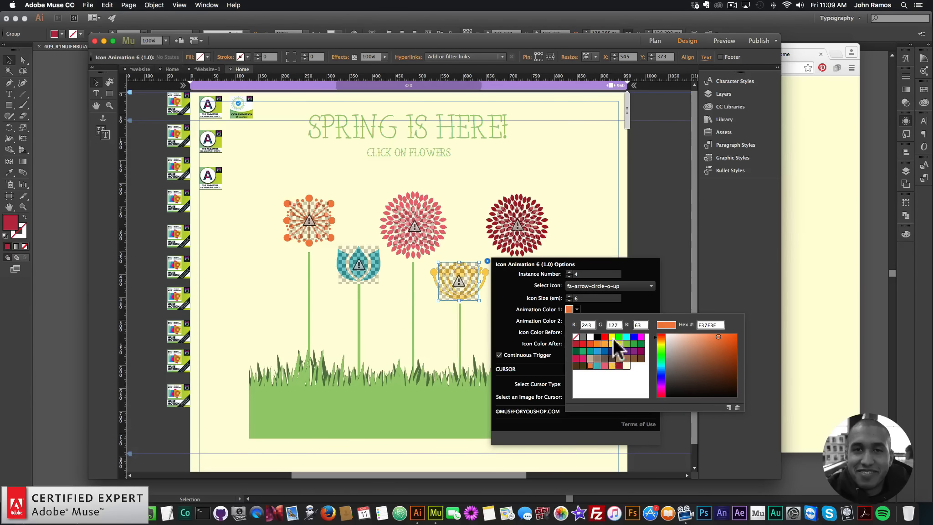
pyautogui.click(612, 365)
pyautogui.click(516, 219)
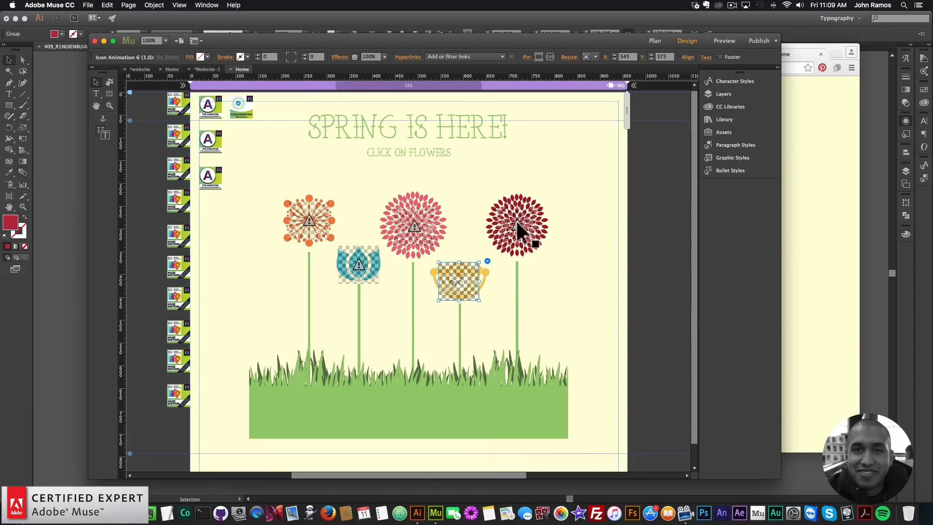
# Set the dark red flower widget's instance number to 5 and its Animation Color 1 to dark red.
pyautogui.click(546, 205)
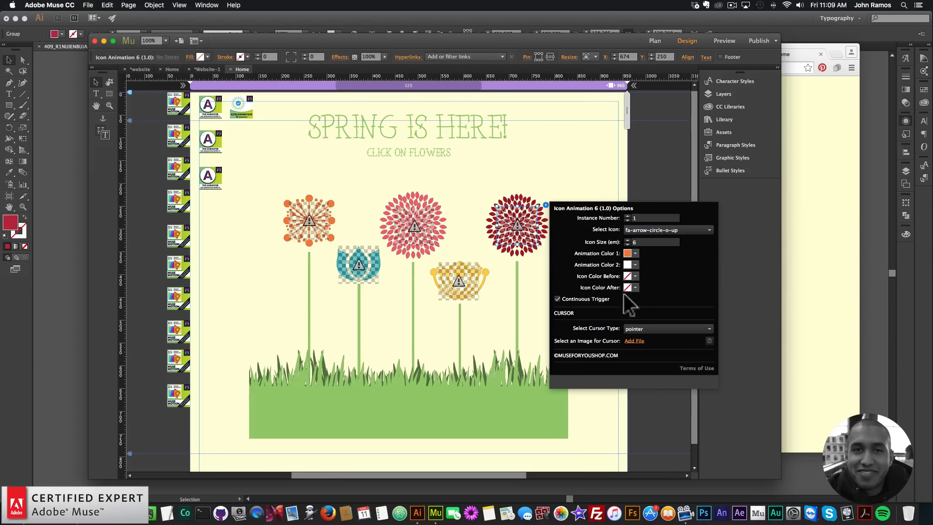
pyautogui.click(628, 216)
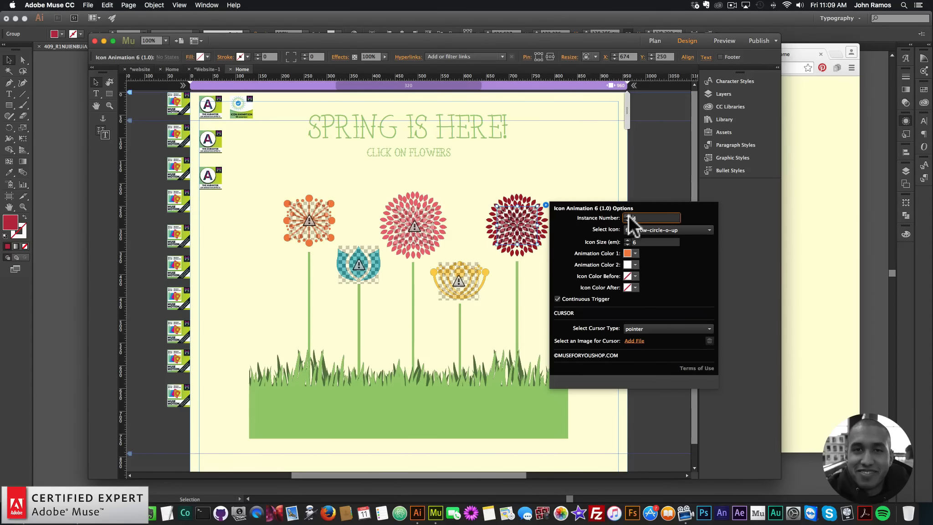
pyautogui.click(635, 254)
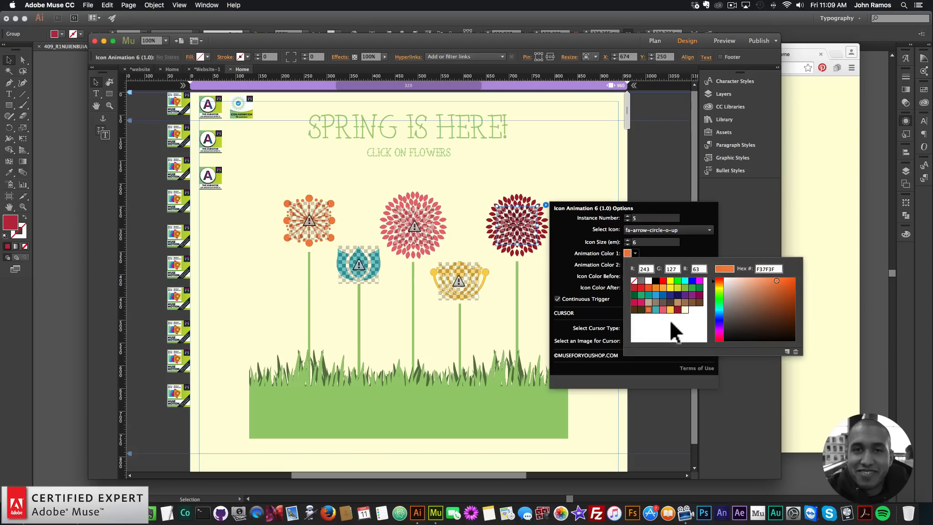
pyautogui.click(678, 309)
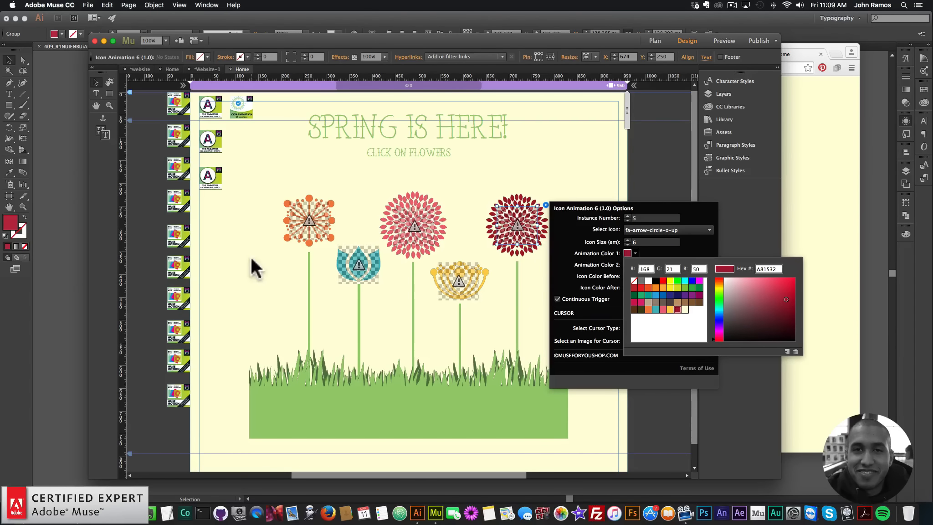
pyautogui.click(359, 287)
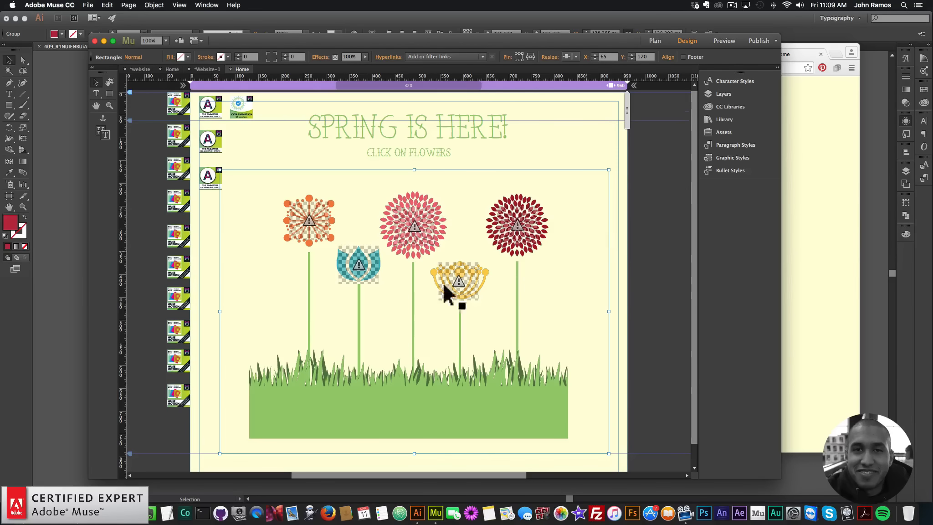
# Preview the page in the browser and click each flower to test the icon animations.
pyautogui.click(88, 5)
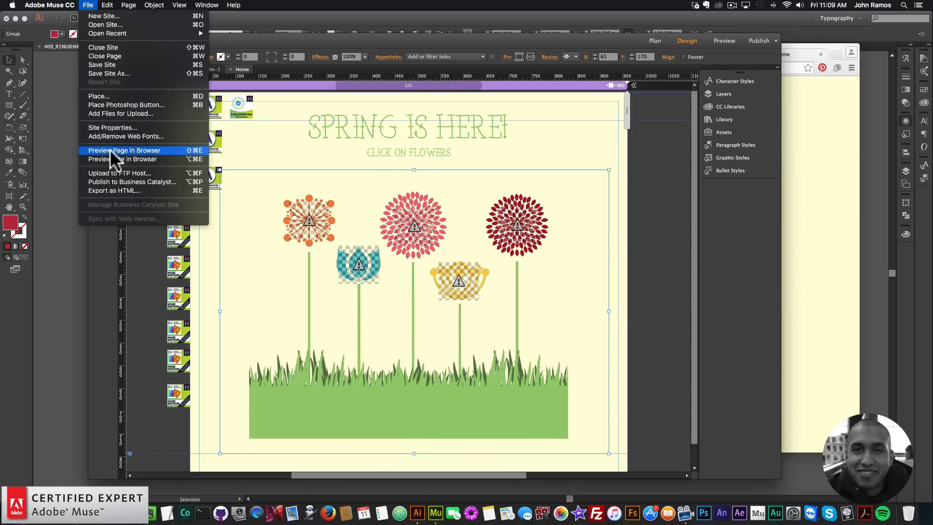
pyautogui.click(114, 150)
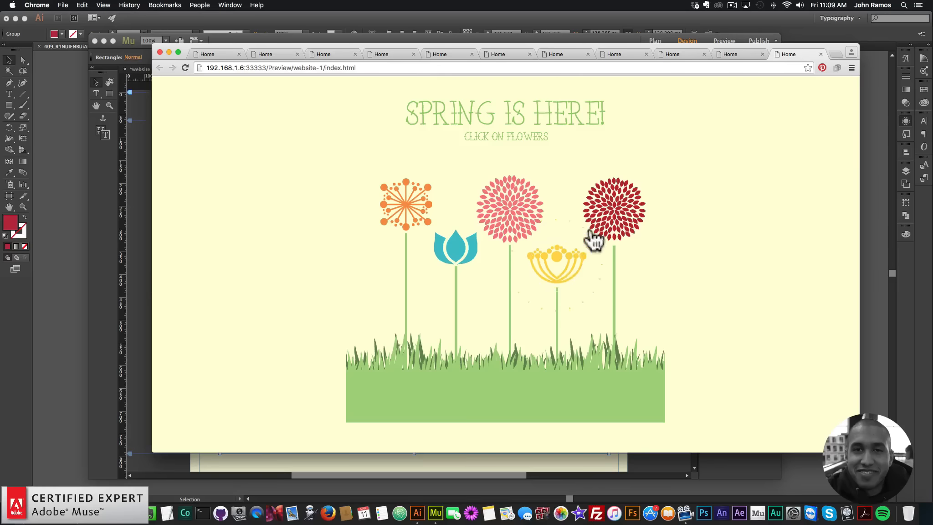
pyautogui.click(606, 216)
pyautogui.click(624, 214)
pyautogui.click(514, 215)
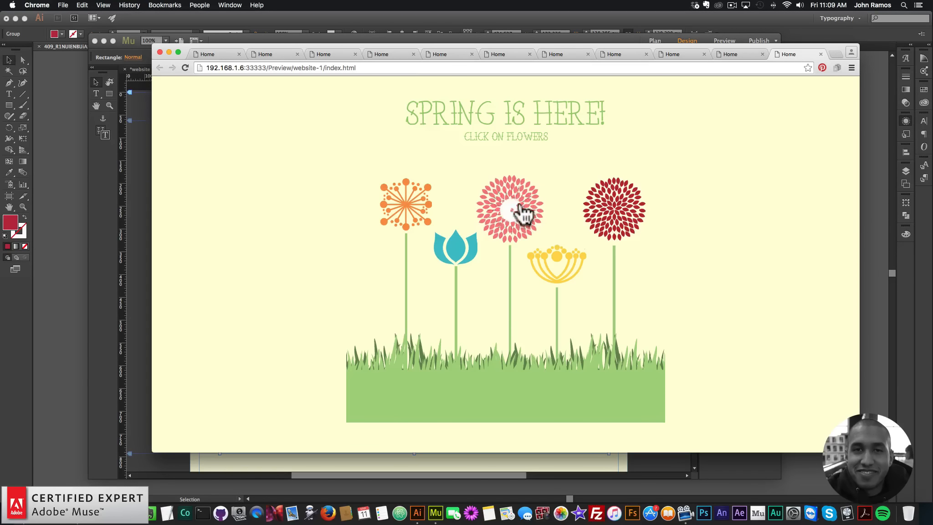
pyautogui.click(605, 215)
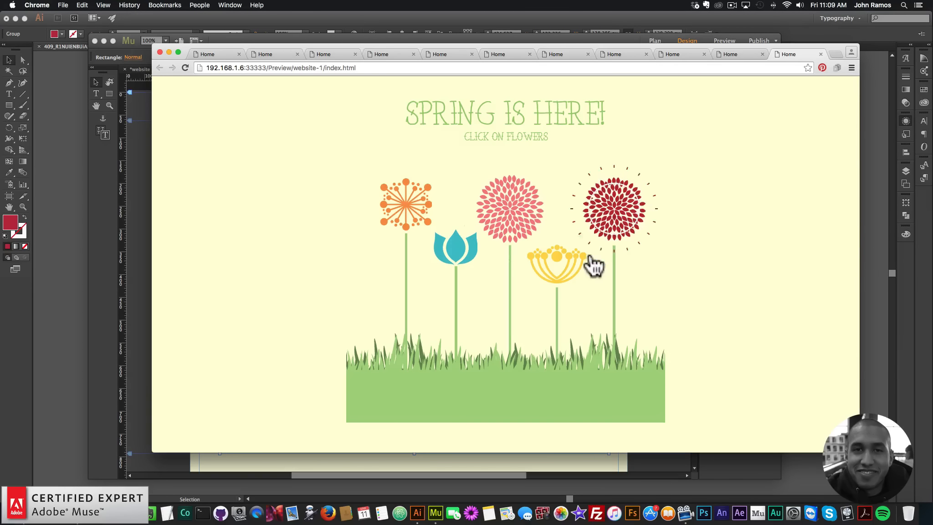
pyautogui.click(610, 219)
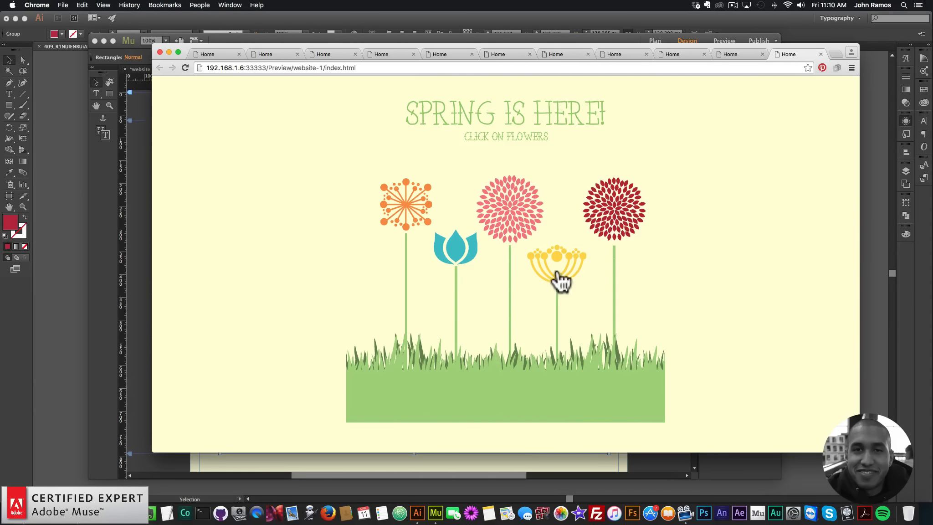
pyautogui.click(613, 217)
pyautogui.click(591, 233)
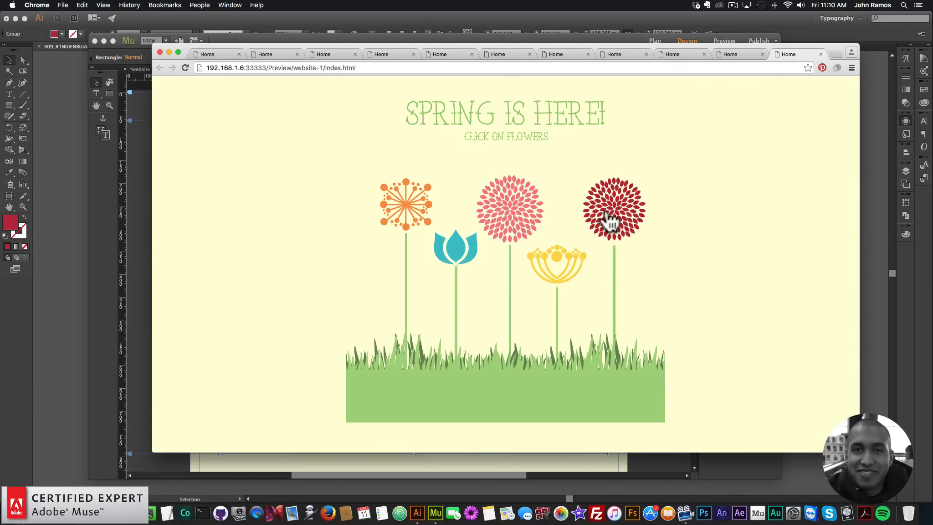
pyautogui.click(611, 220)
pyautogui.click(610, 219)
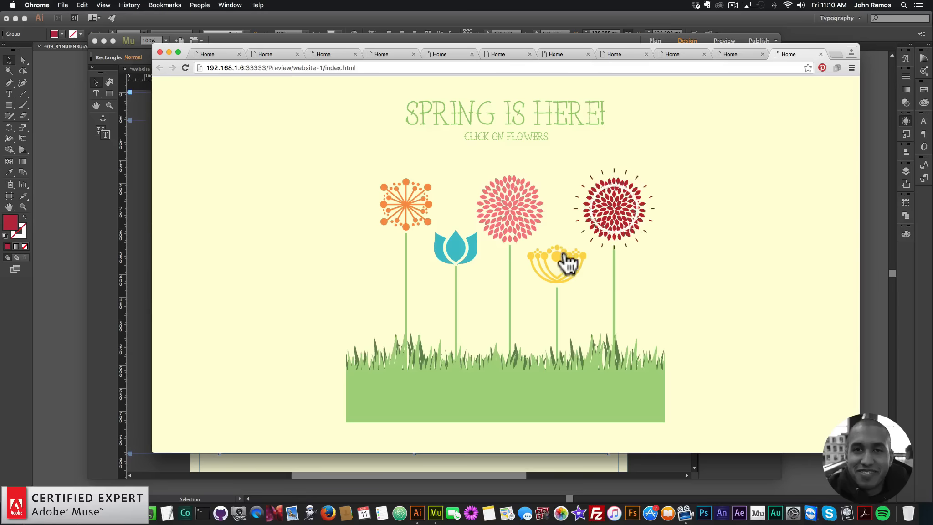
pyautogui.click(555, 269)
pyautogui.click(601, 234)
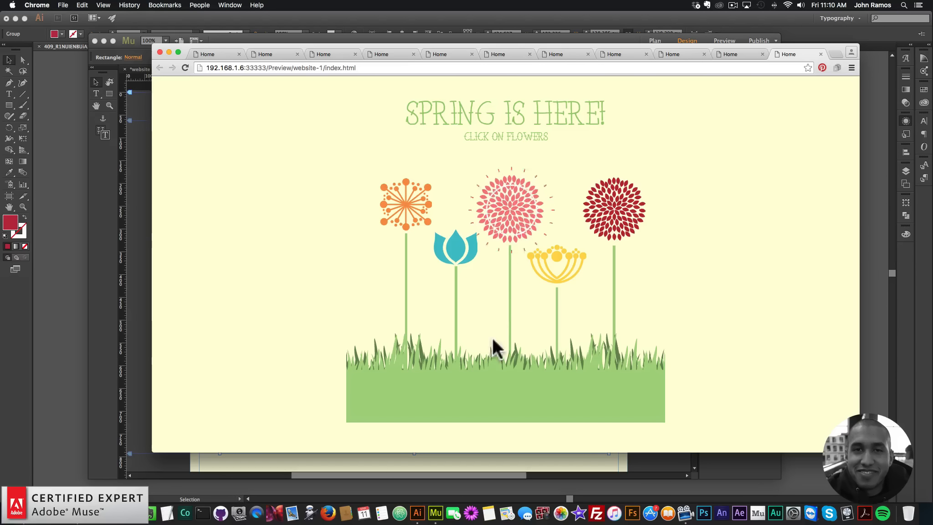
pyautogui.click(451, 248)
pyautogui.click(392, 196)
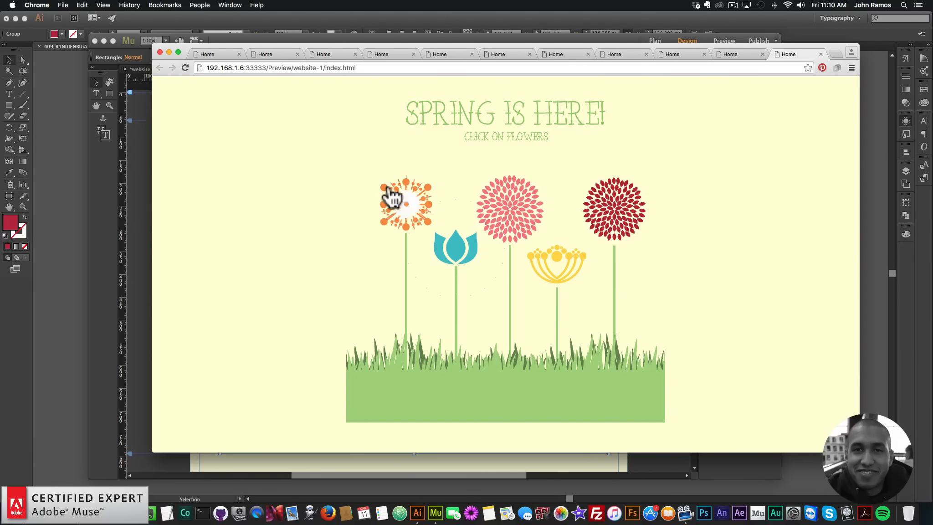
pyautogui.click(457, 259)
pyautogui.click(526, 222)
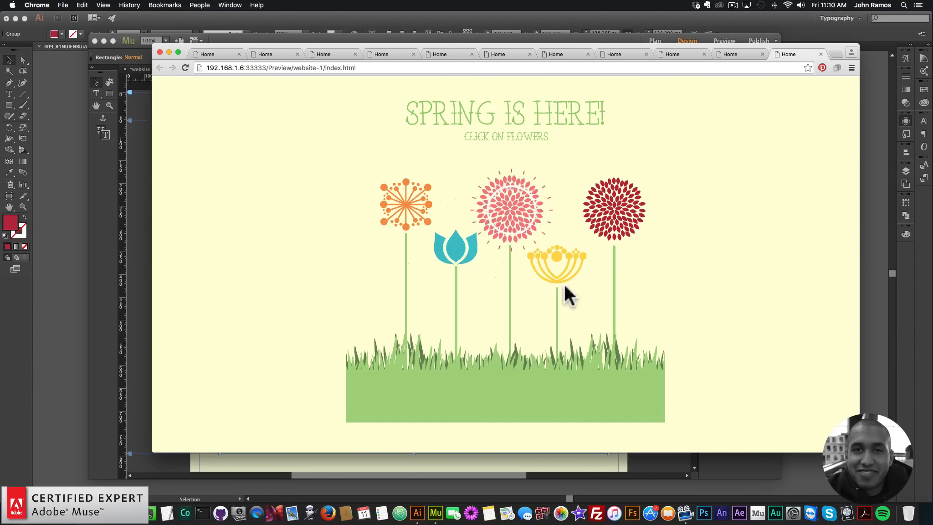
pyautogui.click(615, 210)
pyautogui.click(454, 244)
pyautogui.click(402, 226)
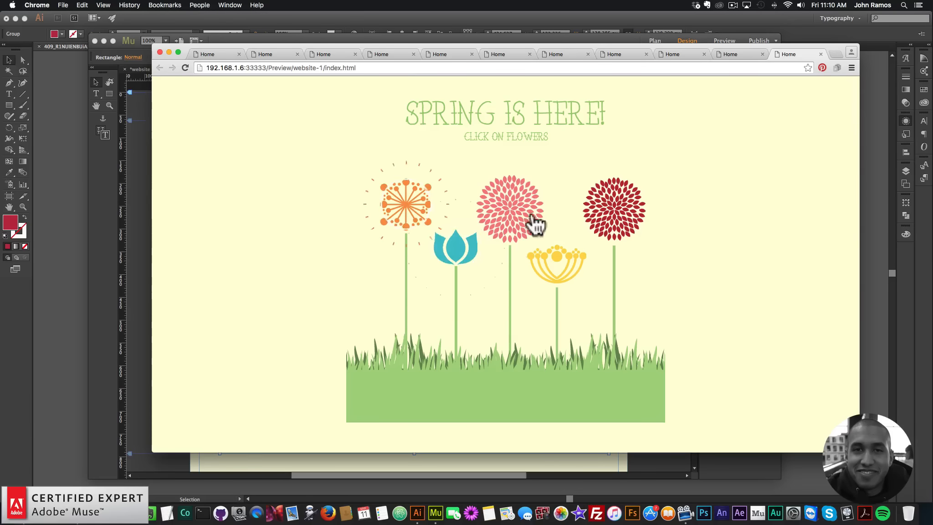
pyautogui.click(617, 203)
pyautogui.click(459, 259)
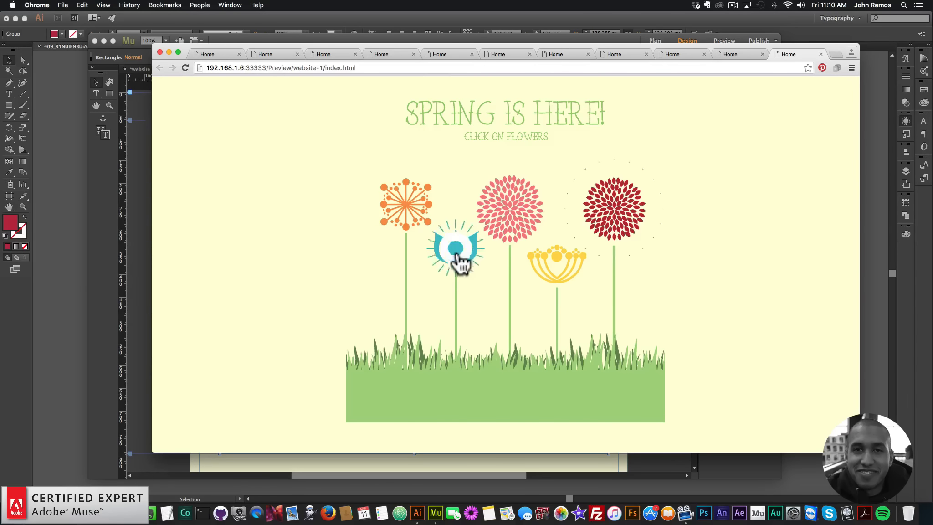
pyautogui.click(408, 212)
pyautogui.click(530, 237)
pyautogui.click(619, 229)
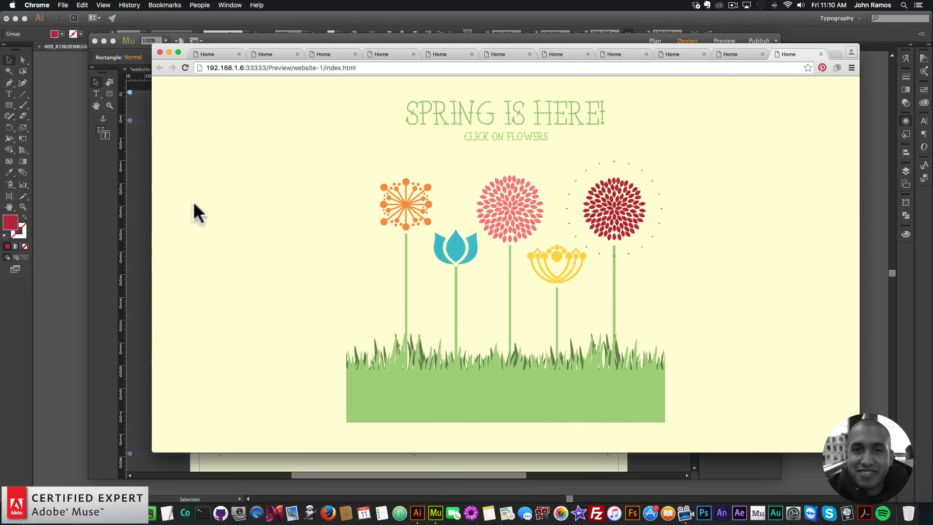
pyautogui.click(140, 208)
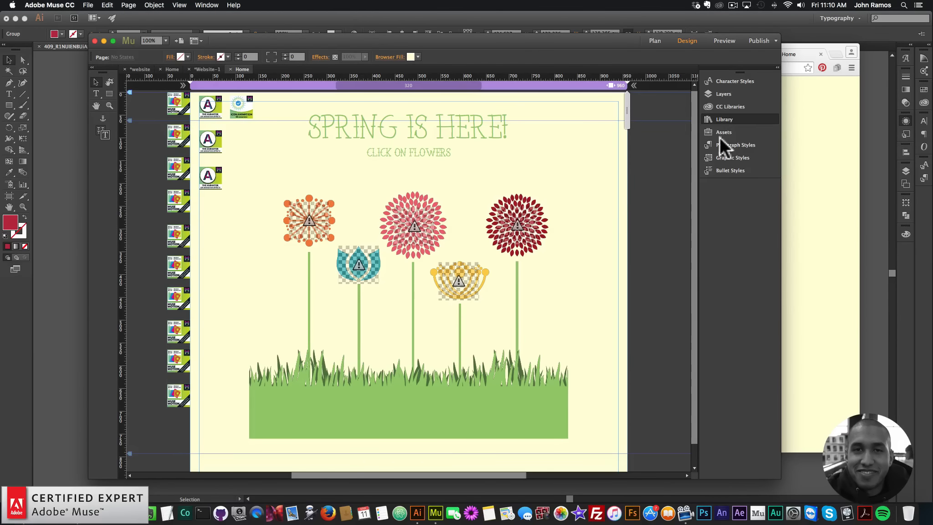
# Search the library for "click" and place the Click-Hover Audio Effects Widget – Initial onto the page.
pyautogui.moveTo(590, 138); pyautogui.dragTo(510, 136)
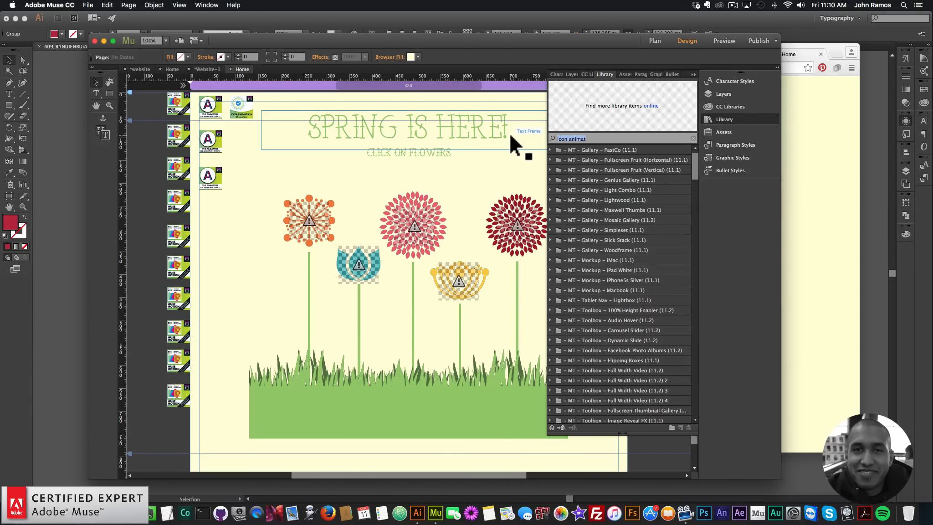
pyautogui.write('click')
pyautogui.press('BackSpace')
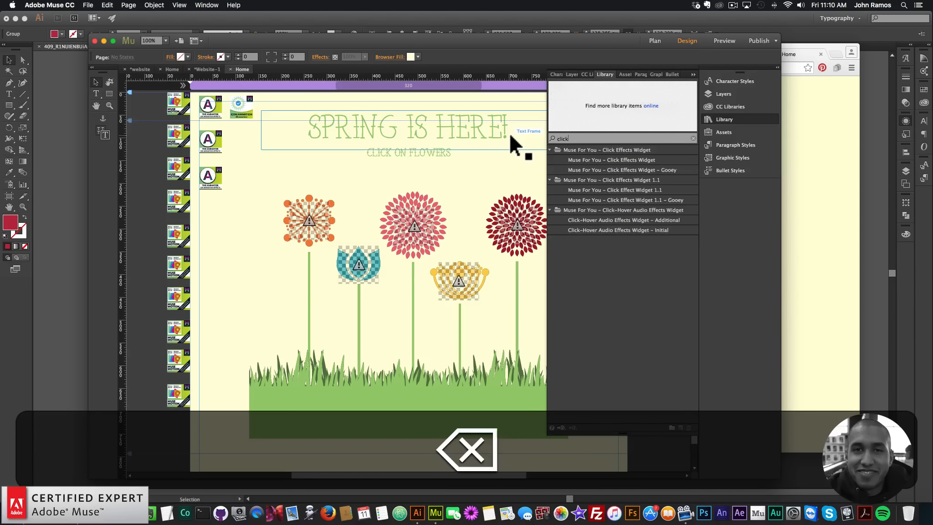
pyautogui.click(615, 231)
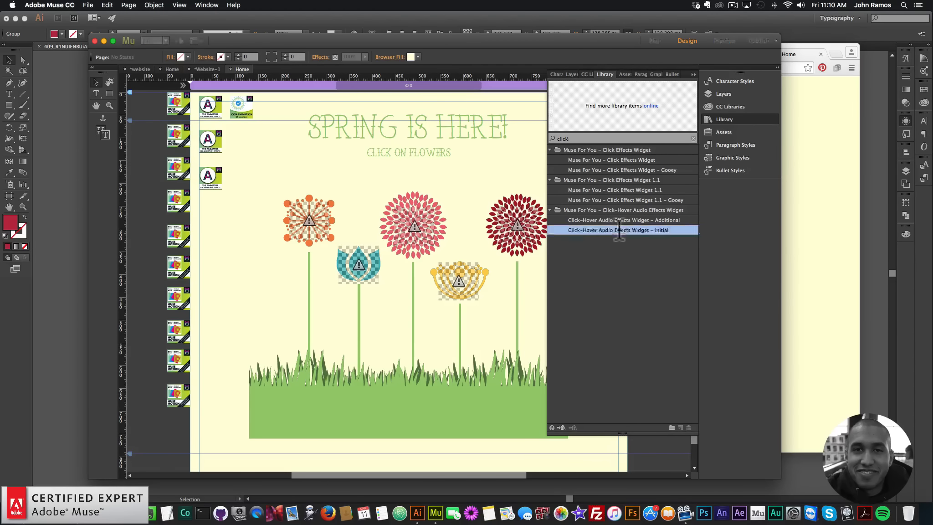
pyautogui.moveTo(611, 230); pyautogui.dragTo(280, 108)
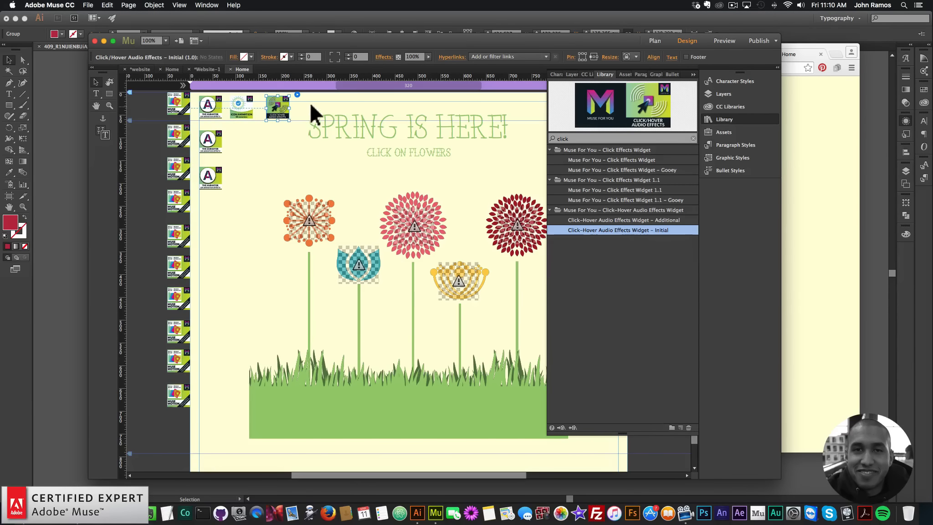
# Create a new graphic style named audio1 from the orange flower's animation widget.
pyautogui.click(313, 230)
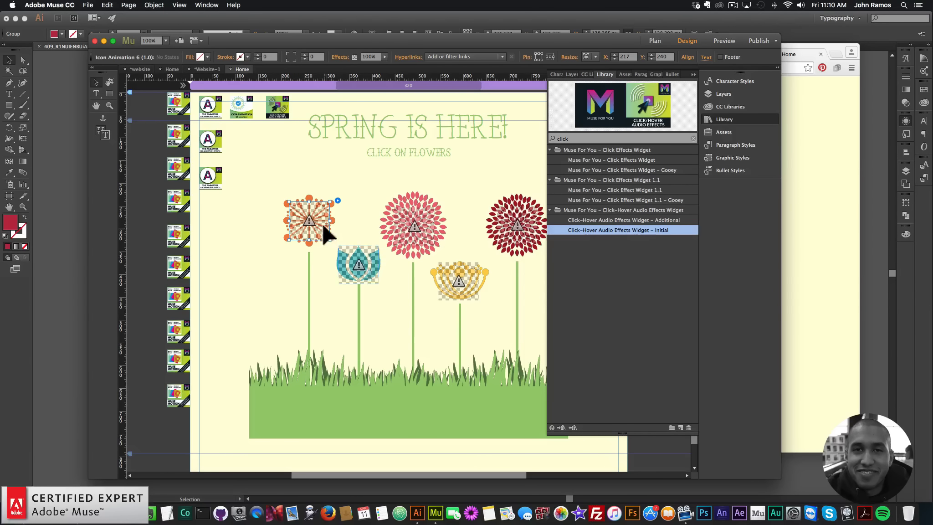
pyautogui.click(280, 109)
pyautogui.click(297, 93)
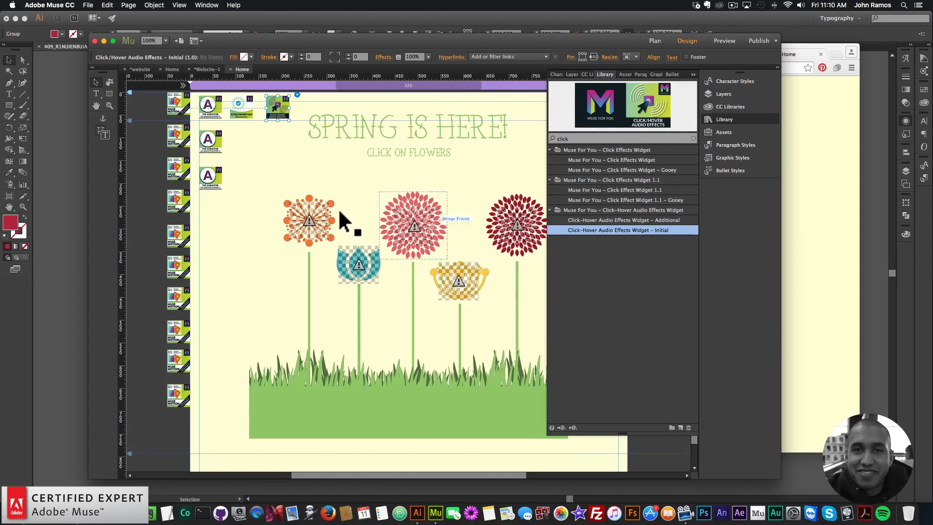
pyautogui.click(724, 120)
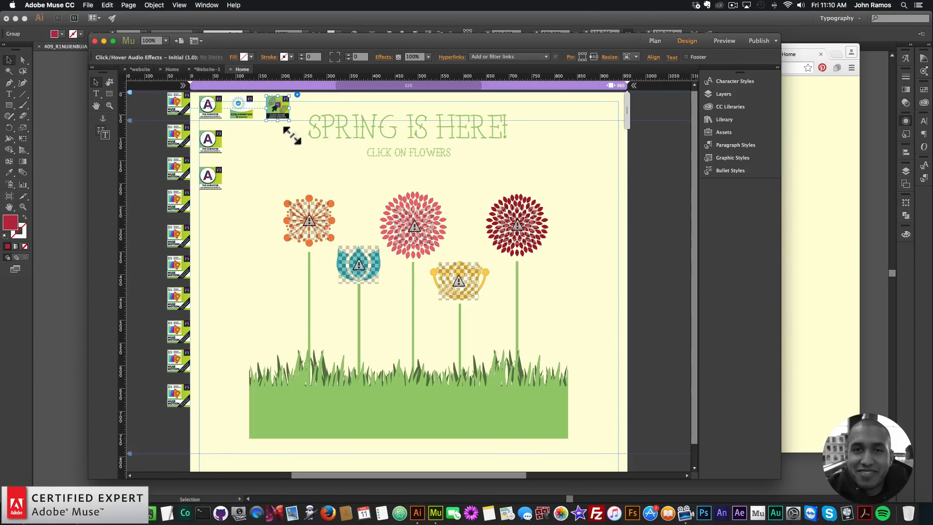
pyautogui.click(318, 223)
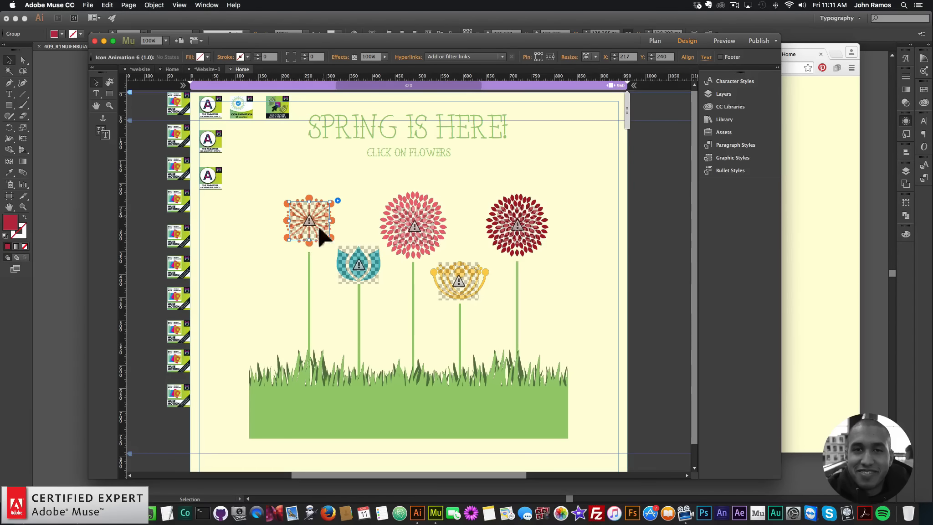
pyautogui.click(737, 159)
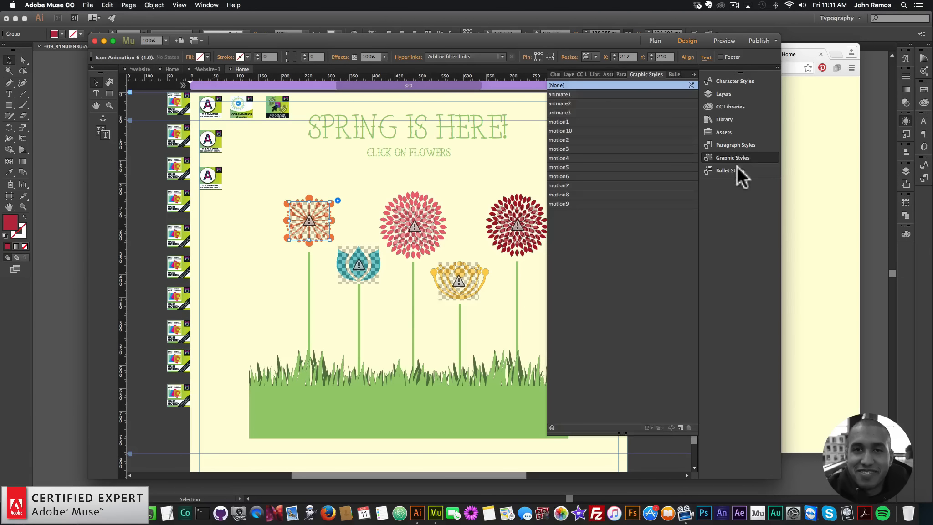
pyautogui.click(680, 427)
pyautogui.doubleClick(555, 213)
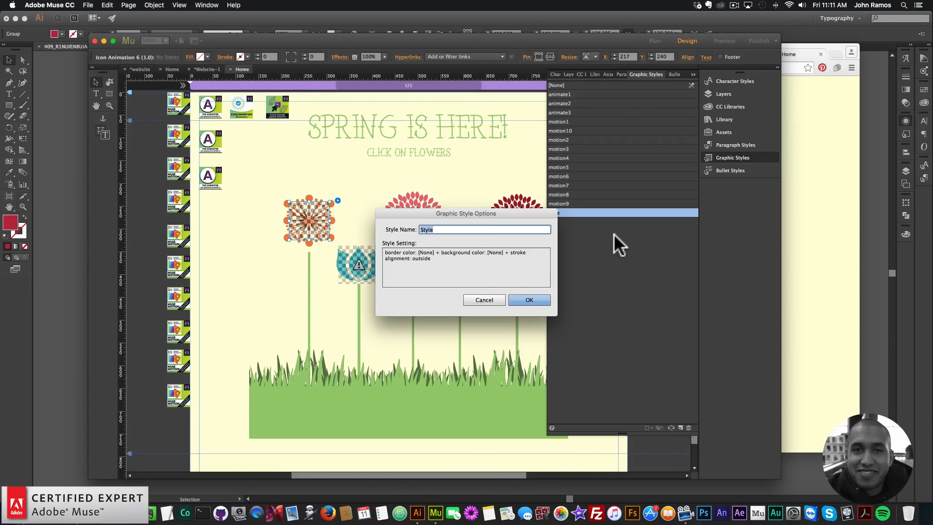
pyautogui.write('audio1')
pyautogui.press('Return')
# Apply the audio1 graphic style to the teal, pink, yellow and dark red flower widgets.
pyautogui.click(367, 261)
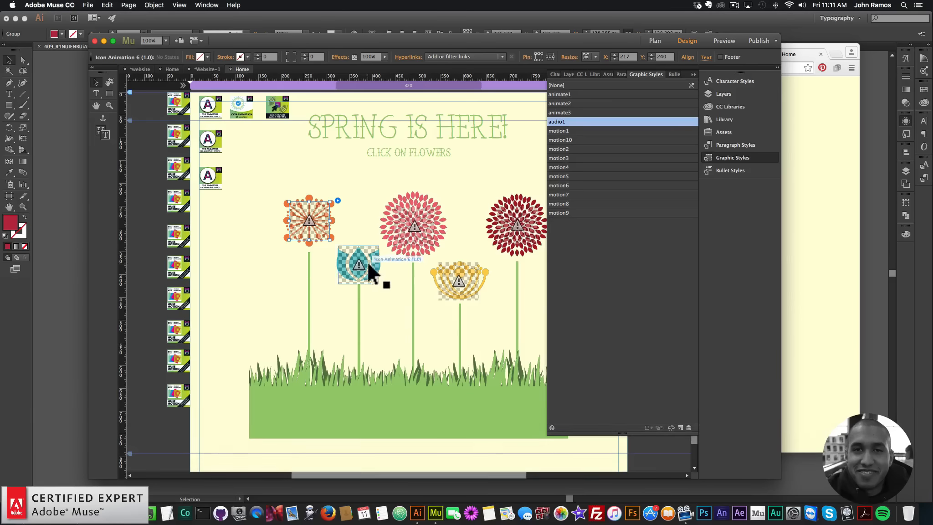
pyautogui.click(565, 121)
pyautogui.click(415, 227)
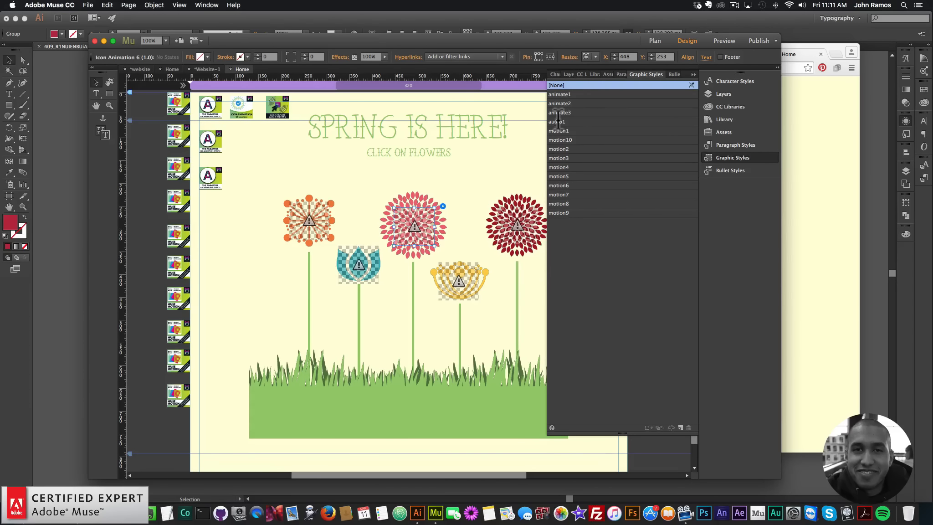
pyautogui.click(578, 122)
pyautogui.click(485, 273)
pyautogui.click(566, 122)
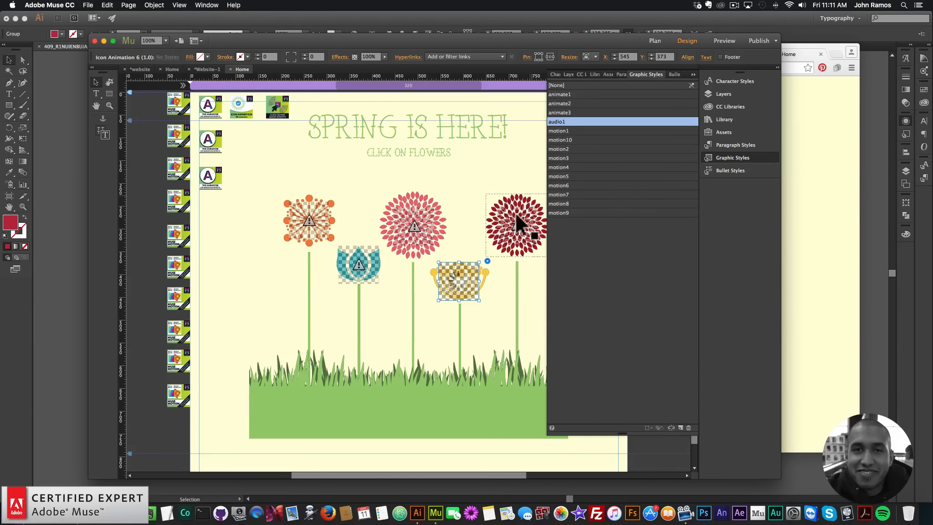
pyautogui.click(517, 213)
pyautogui.click(560, 121)
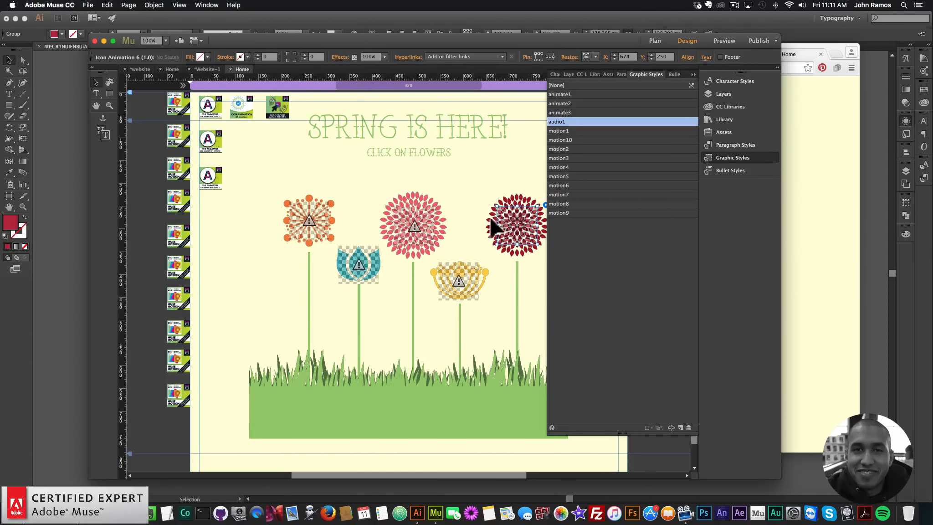
# Add an MP3 sound file to the audio widget and set it to play on Click.
pyautogui.click(284, 110)
pyautogui.click(296, 95)
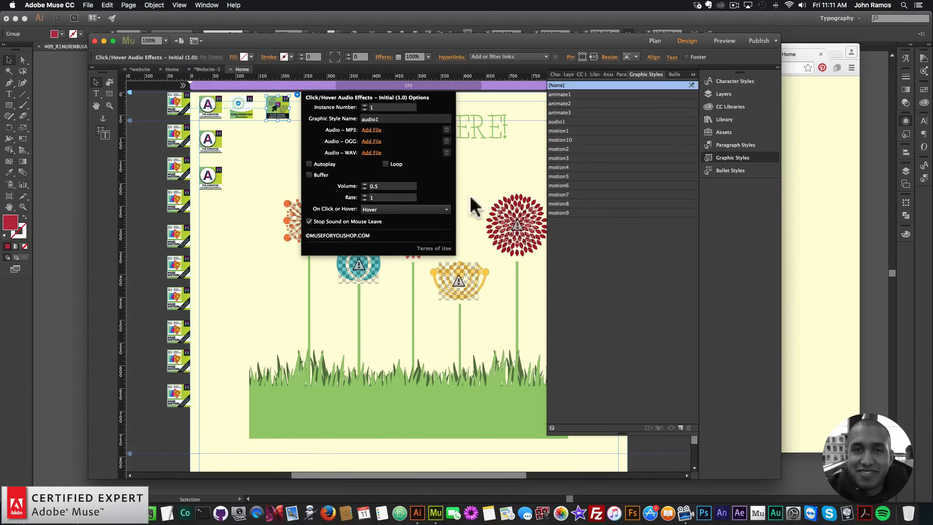
pyautogui.click(372, 130)
pyautogui.doubleClick(466, 141)
pyautogui.click(391, 209)
pyautogui.click(381, 229)
# Preview the page in the browser to test the flower click sounds.
pyautogui.click(732, 157)
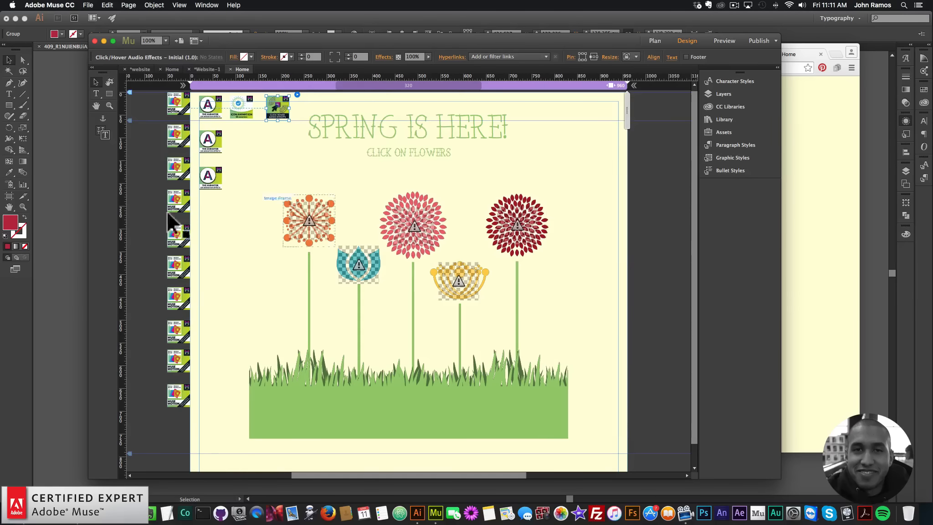
pyautogui.click(225, 266)
pyautogui.click(91, 5)
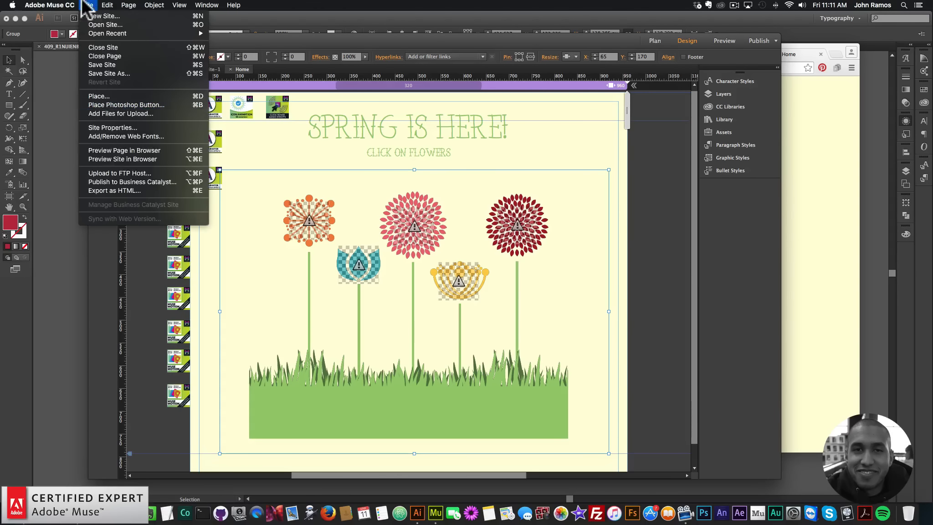
pyautogui.click(108, 148)
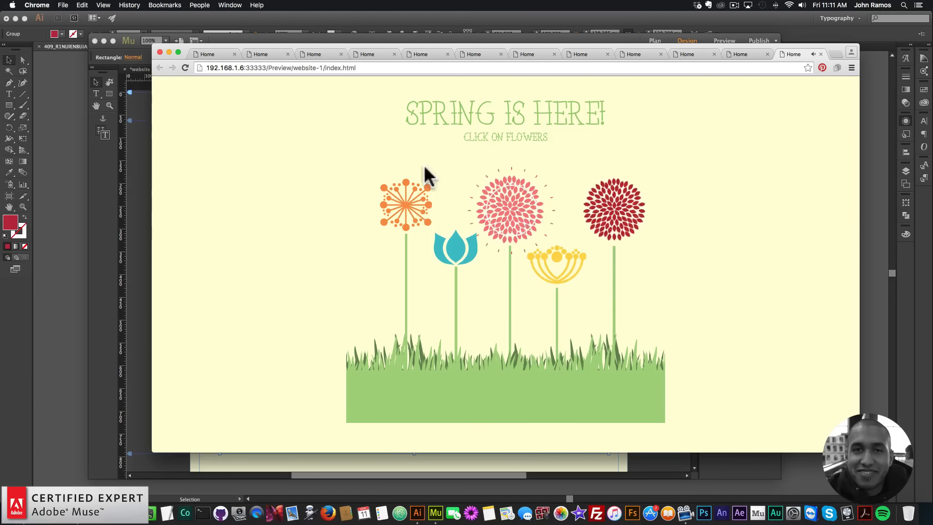
# Enable Stop Sound on Mouse Leave in the audio widget's options.
pyautogui.click(146, 178)
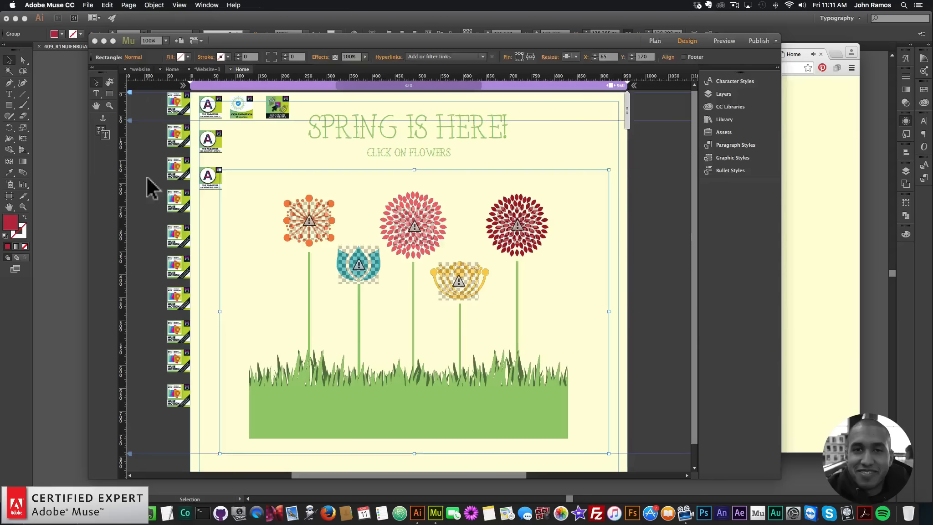
pyautogui.click(271, 112)
pyautogui.click(297, 95)
pyautogui.click(309, 222)
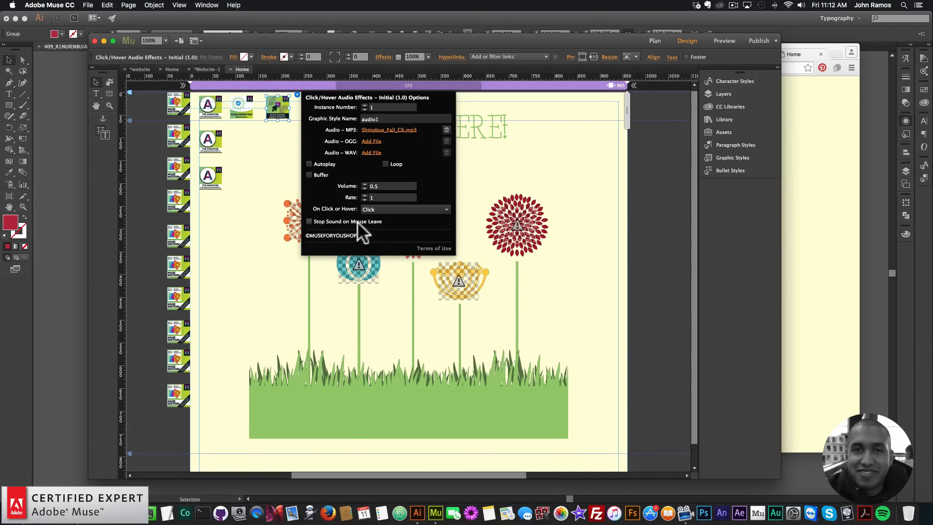
pyautogui.click(212, 223)
# Preview the page in the browser and click each flower to test its animation and click sound.
pyautogui.click(87, 5)
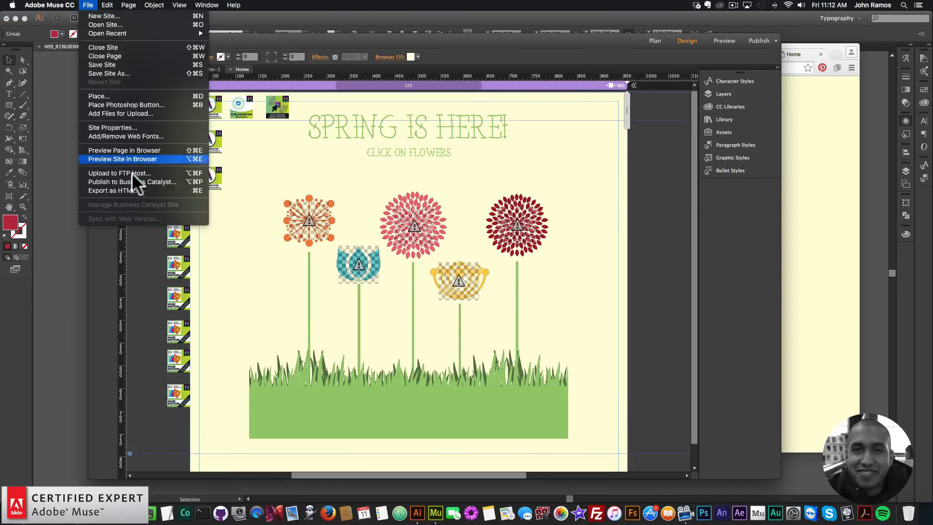
pyautogui.click(124, 148)
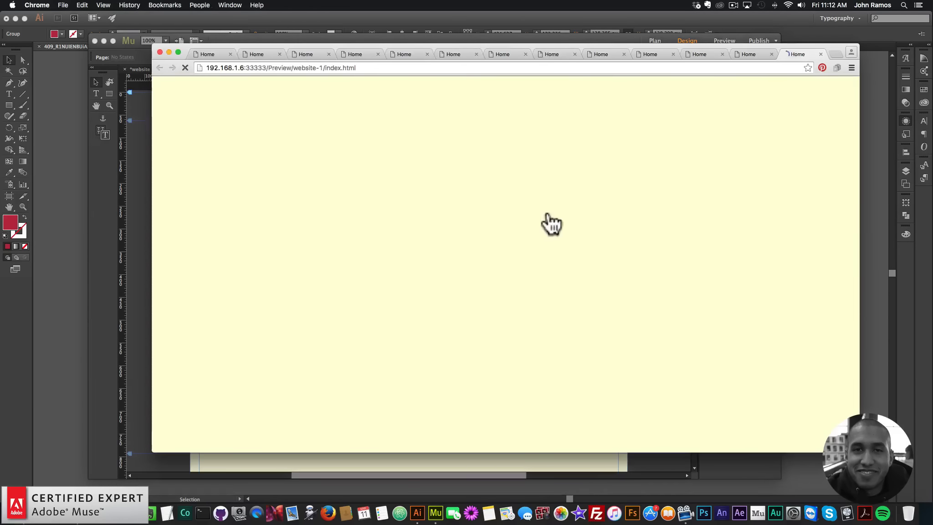
pyautogui.click(408, 211)
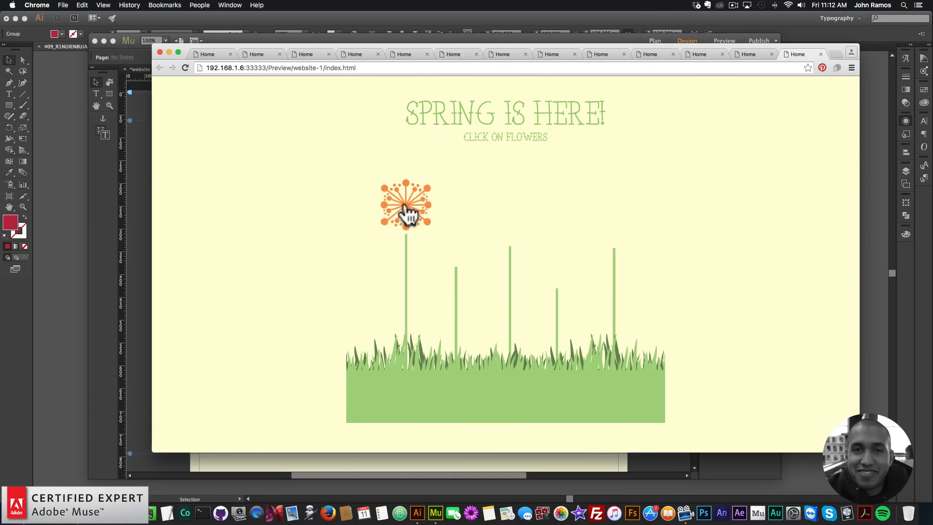
pyautogui.click(415, 200)
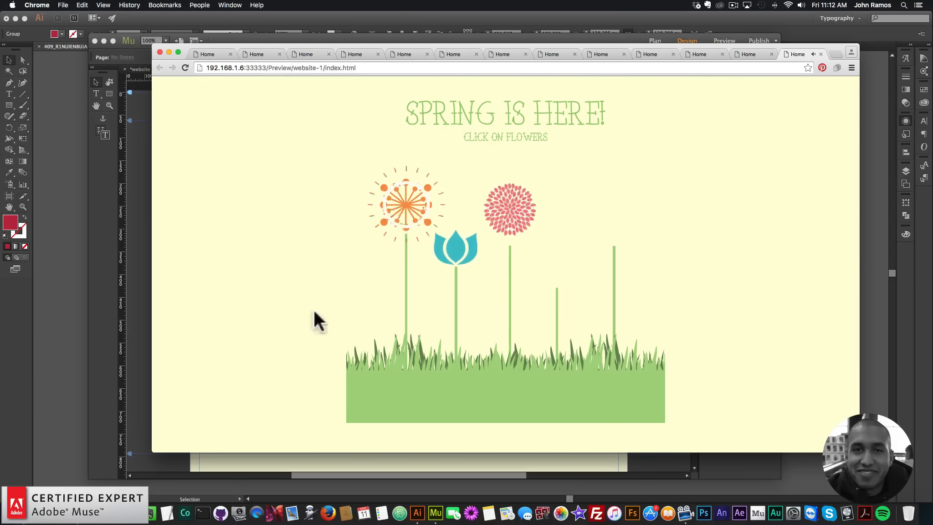
pyautogui.click(401, 211)
pyautogui.click(399, 200)
pyautogui.click(521, 213)
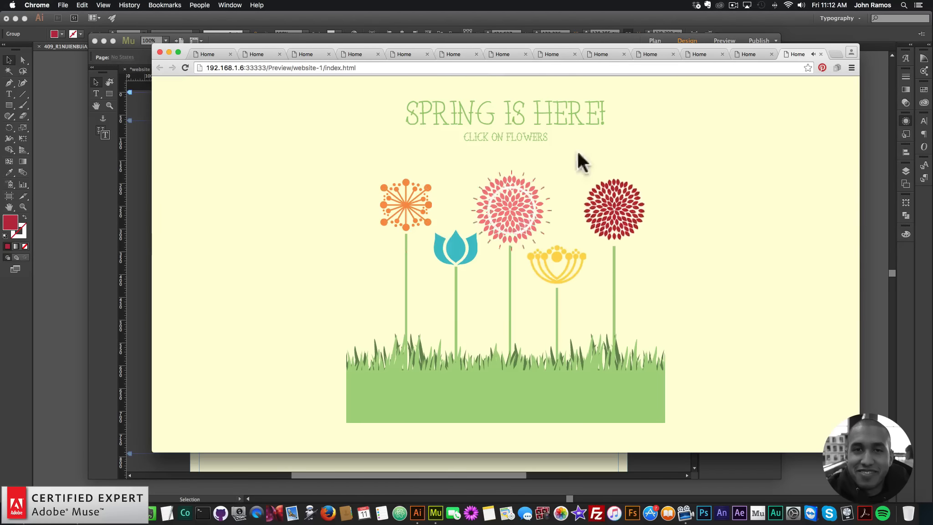
pyautogui.click(621, 215)
pyautogui.click(559, 278)
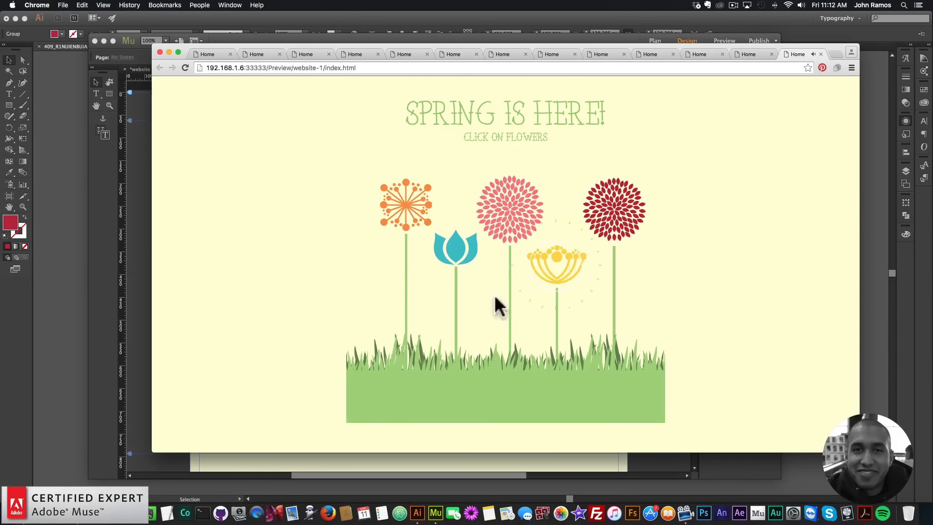
pyautogui.click(453, 260)
pyautogui.click(613, 211)
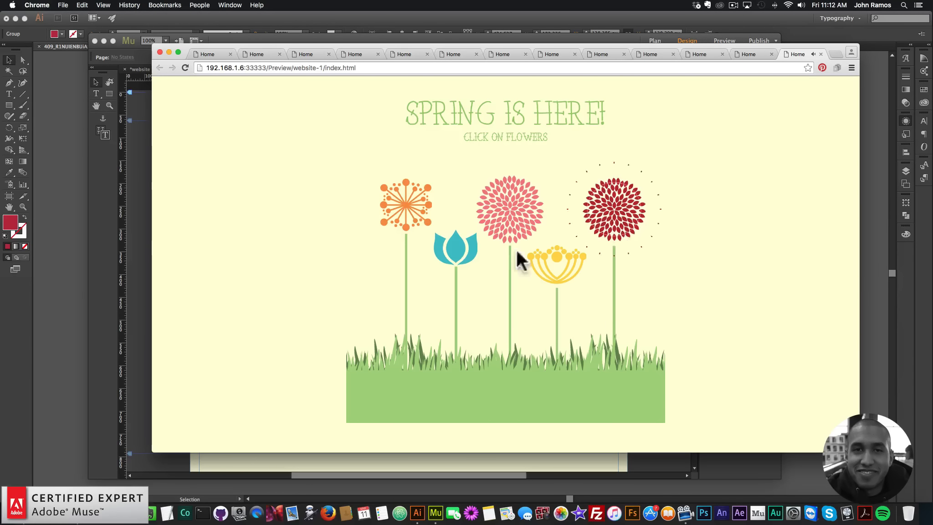
pyautogui.click(416, 210)
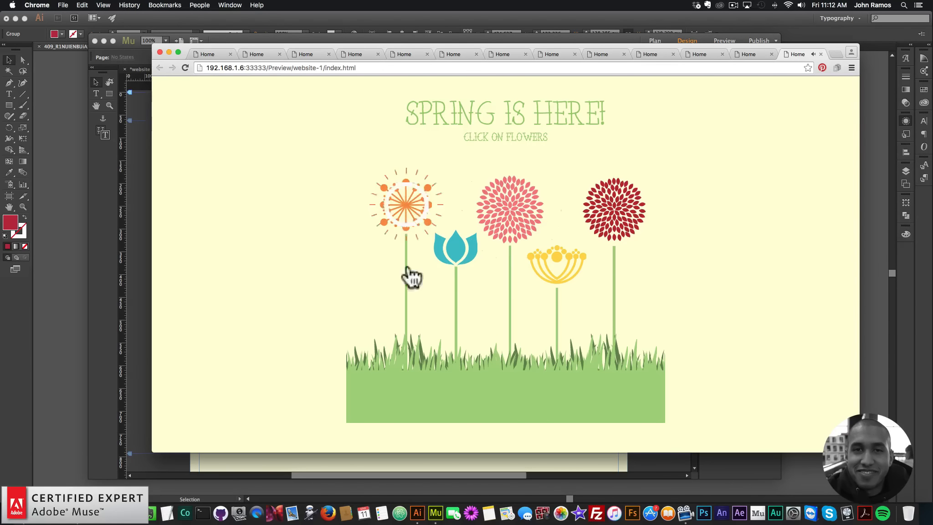
pyautogui.click(555, 272)
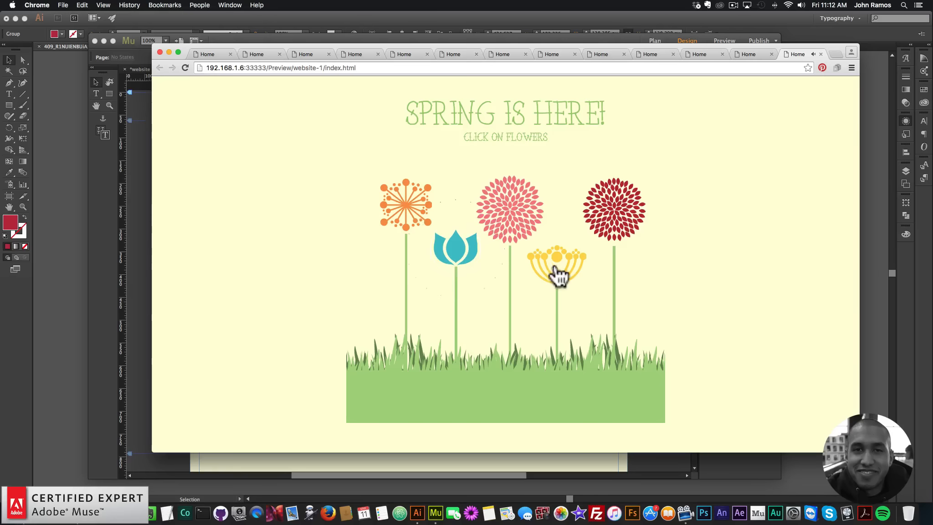
pyautogui.click(633, 208)
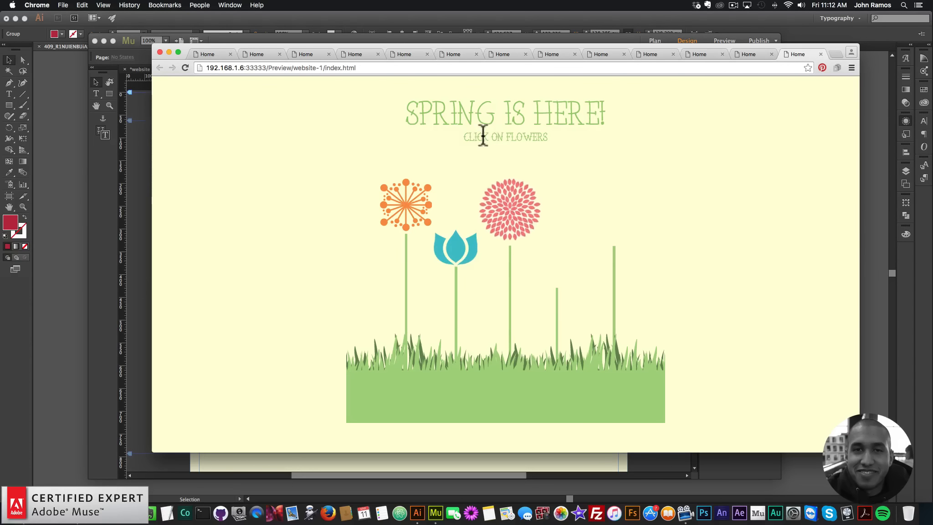
# Change the third Animator widget's animation (animate3) to bounceInRight.
pyautogui.click(142, 180)
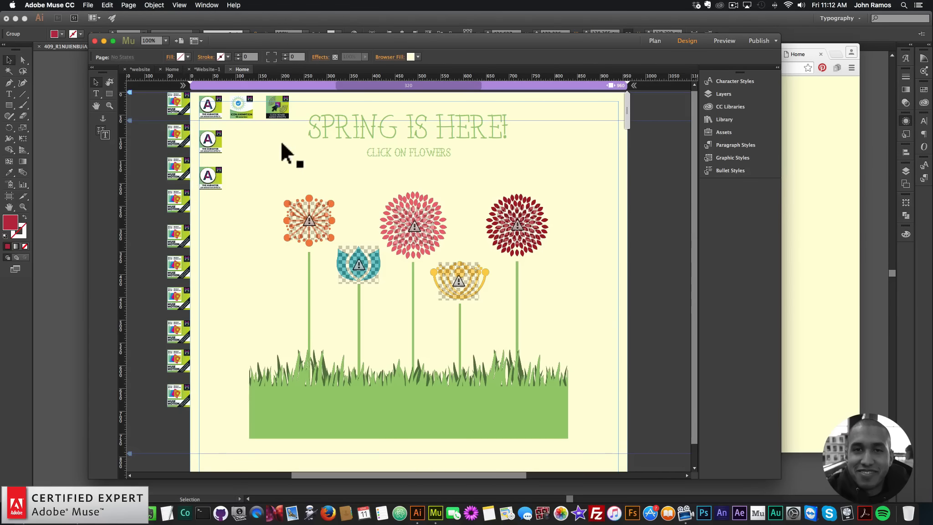
pyautogui.click(208, 181)
pyautogui.click(230, 166)
pyautogui.click(352, 222)
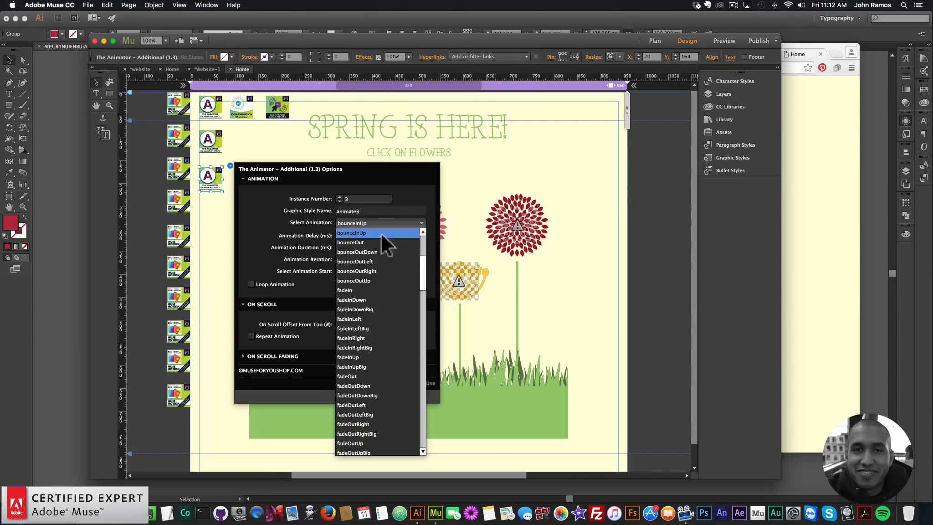
pyautogui.click(367, 338)
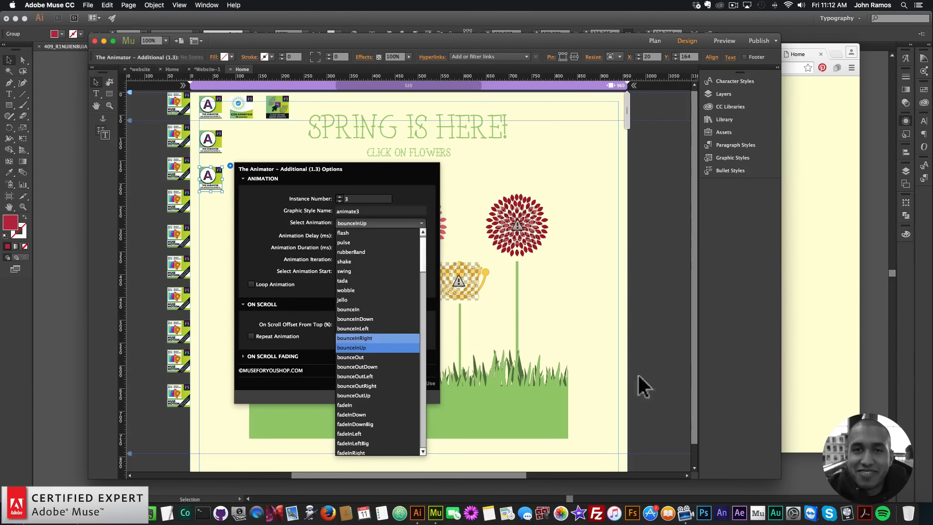
pyautogui.click(146, 209)
# Preview the page again and click the flowers to check the new entrance animation.
pyautogui.click(88, 5)
pyautogui.click(116, 150)
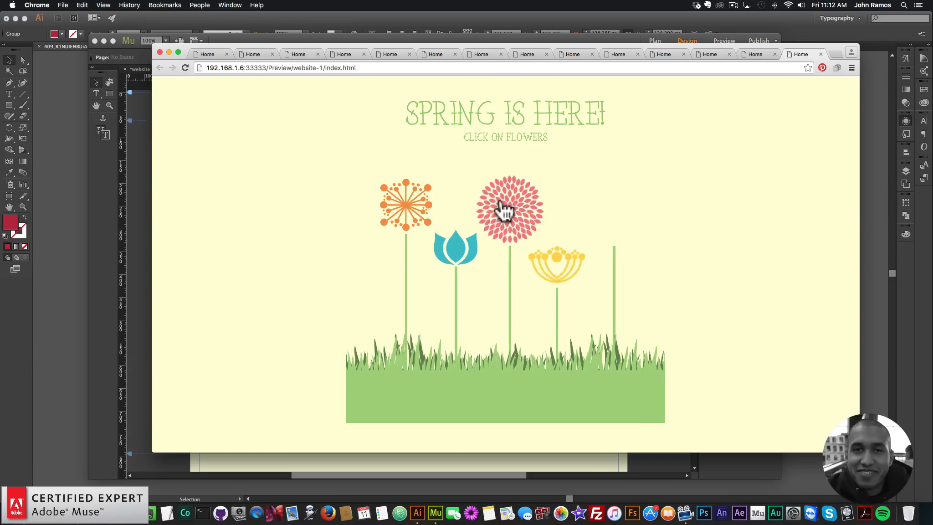
pyautogui.click(451, 259)
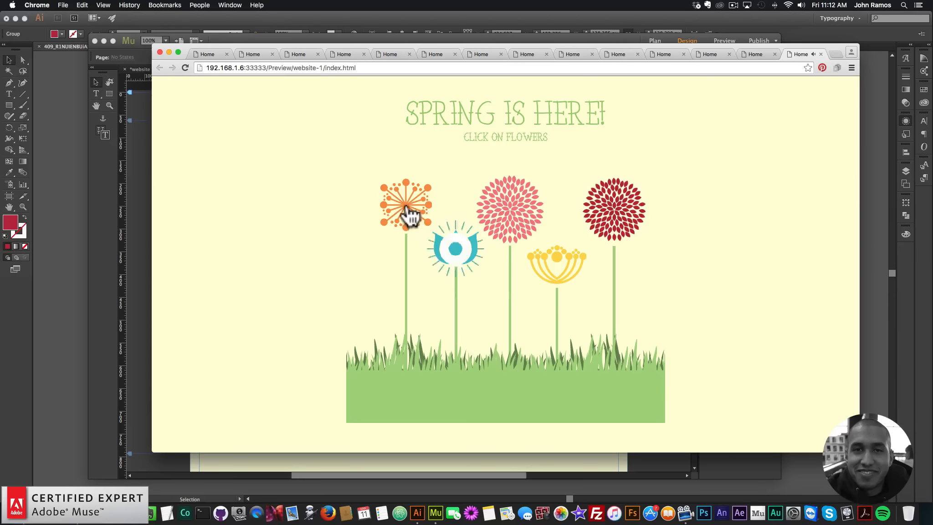
pyautogui.click(383, 192)
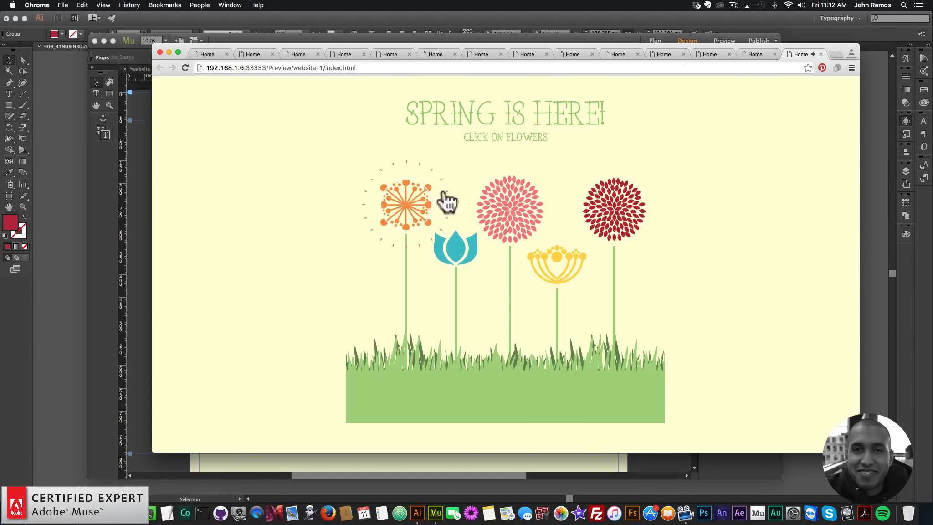
pyautogui.click(606, 197)
pyautogui.click(563, 284)
# Open a new browser tab and go to museforyoushop.com.
pyautogui.click(835, 53)
pyautogui.write('museforyou')
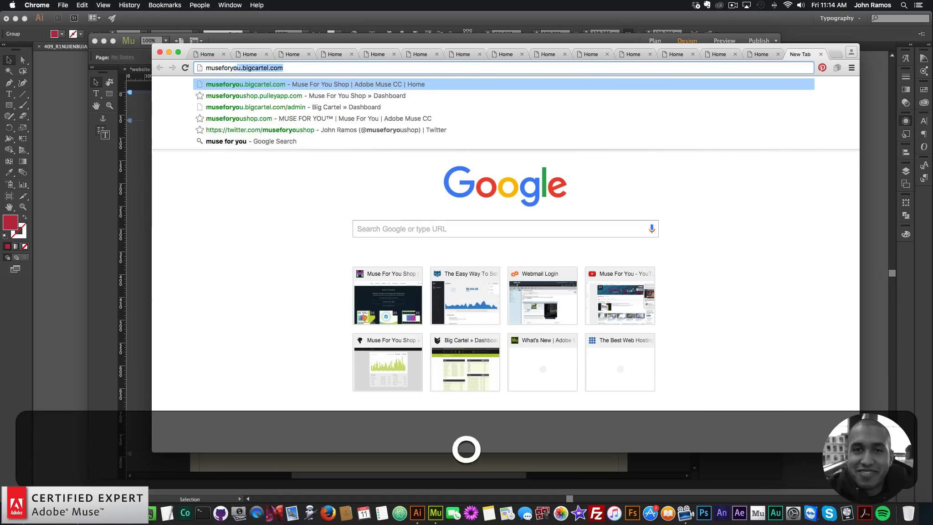
pyautogui.write('shop')
pyautogui.press('Return')
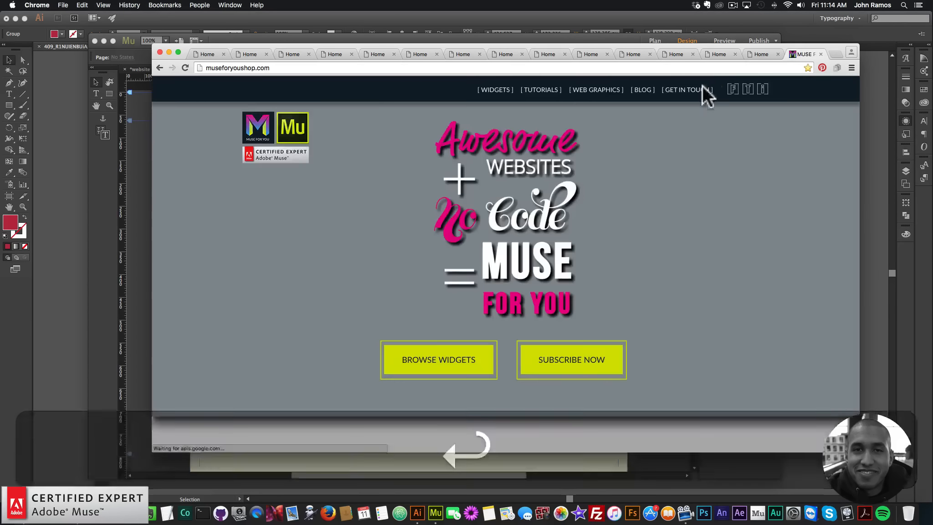
# Browse the store's widget catalogue and open the Muse Motion Widget page.
pyautogui.click(504, 260)
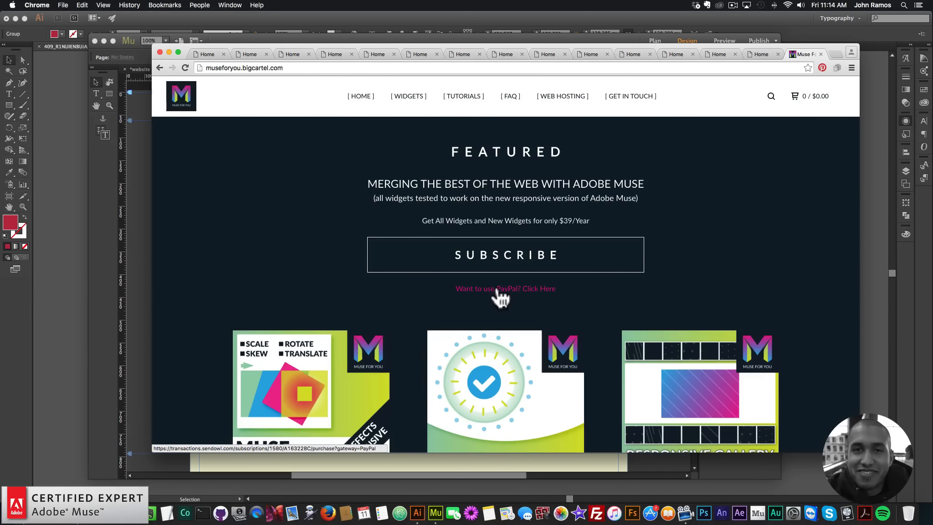
pyautogui.scroll(-5, 500, 298)
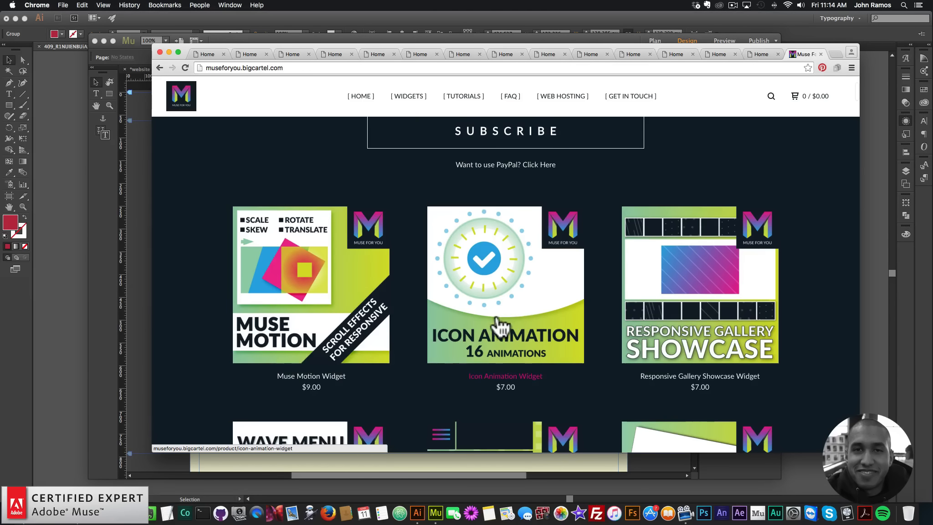
pyautogui.scroll(-2, 502, 326)
pyautogui.scroll(-10, 501, 325)
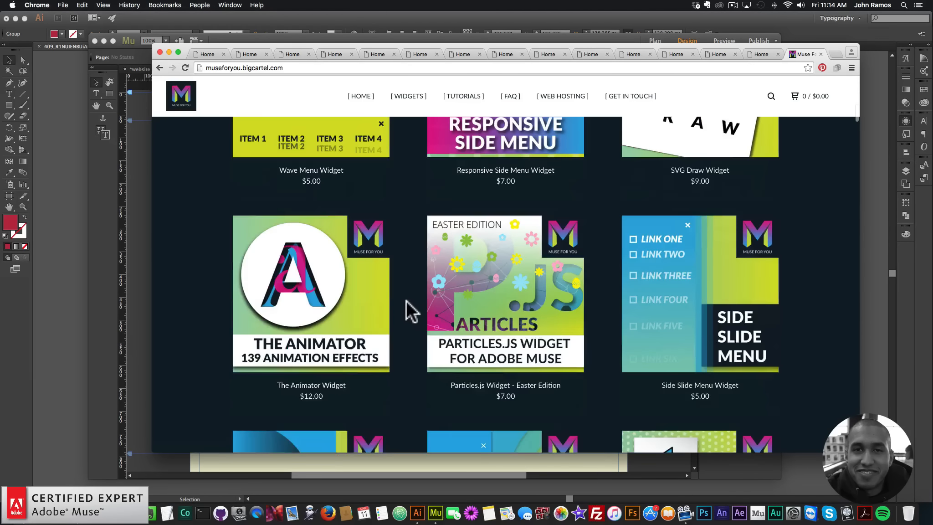
pyautogui.scroll(-12, 347, 282)
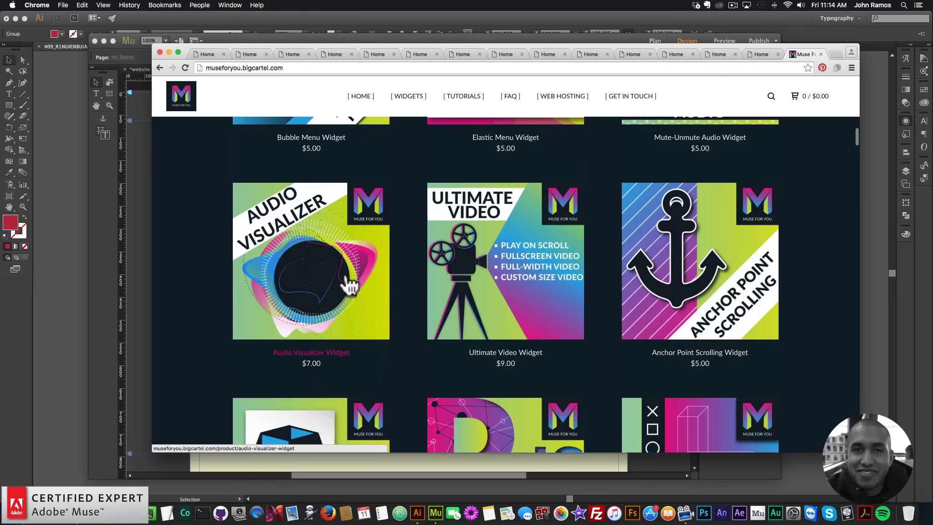
pyautogui.scroll(5, 345, 279)
pyautogui.scroll(5, 347, 282)
pyautogui.scroll(-4, 348, 259)
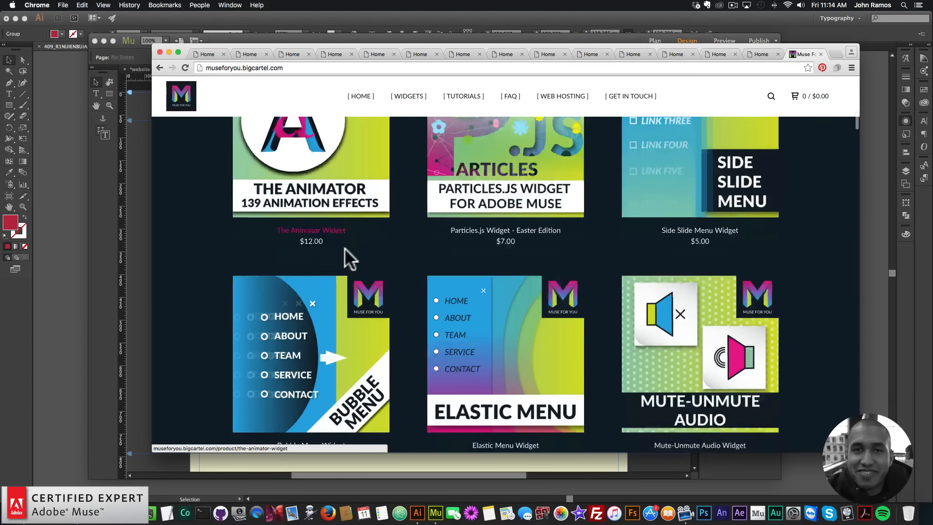
pyautogui.scroll(-20, 388, 246)
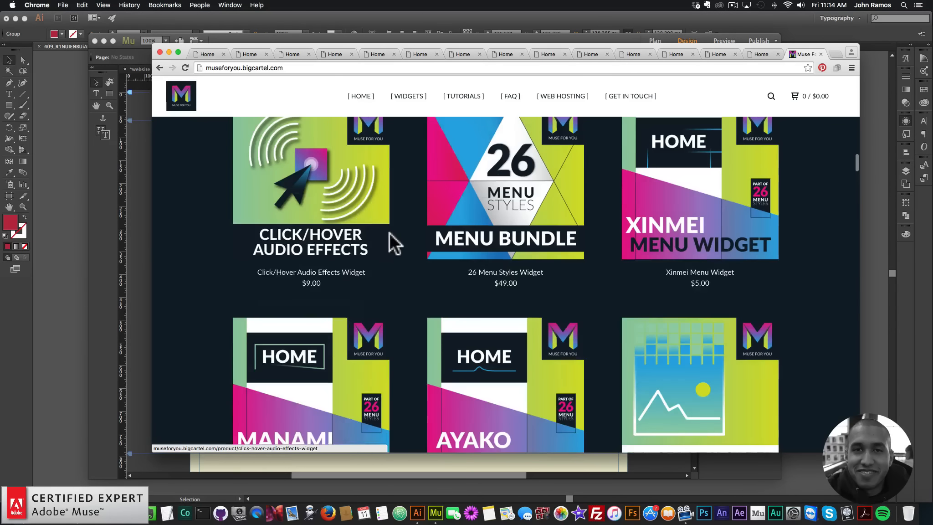
pyautogui.scroll(10, 322, 223)
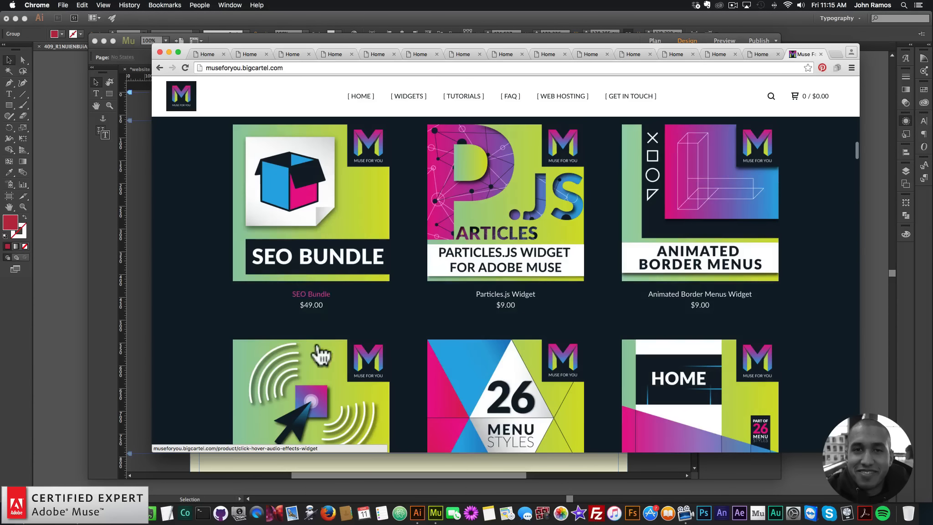
pyautogui.scroll(5, 322, 328)
pyautogui.scroll(-15, 360, 301)
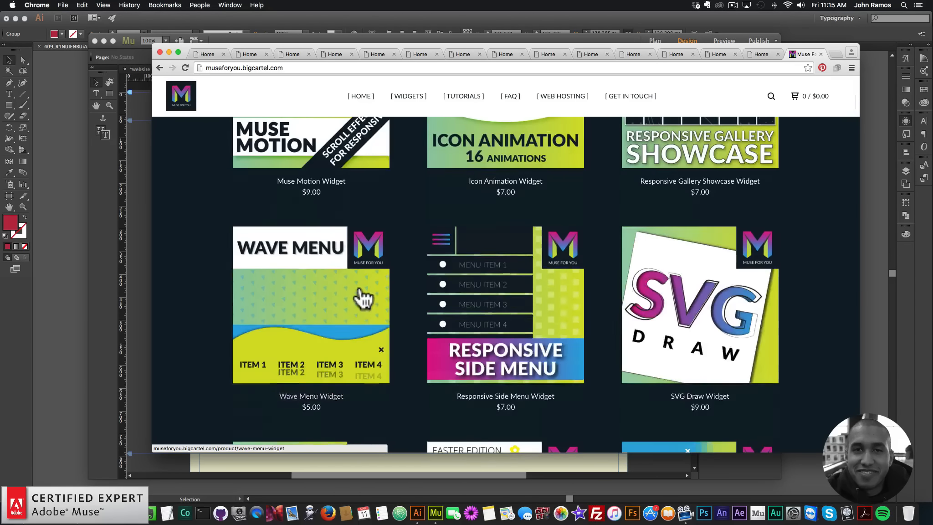
pyautogui.scroll(3, 369, 308)
pyautogui.scroll(2, 372, 311)
pyautogui.click(323, 271)
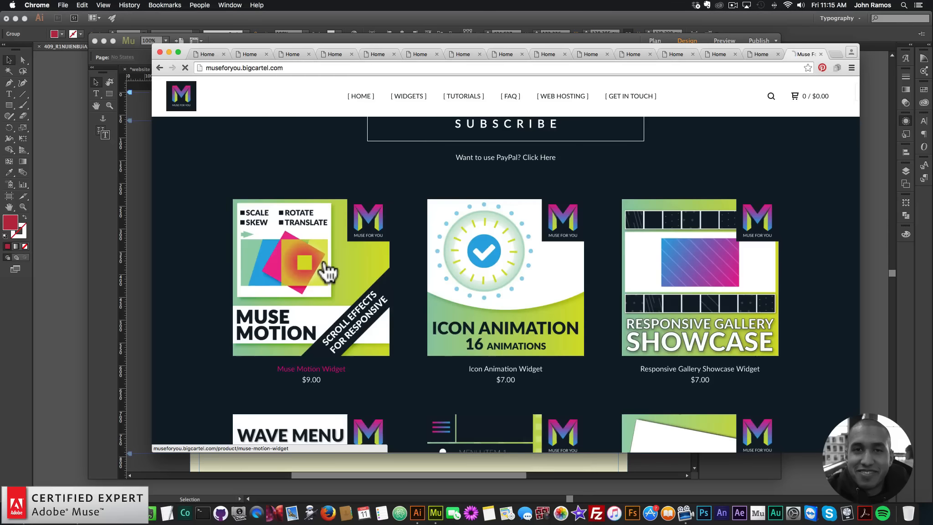